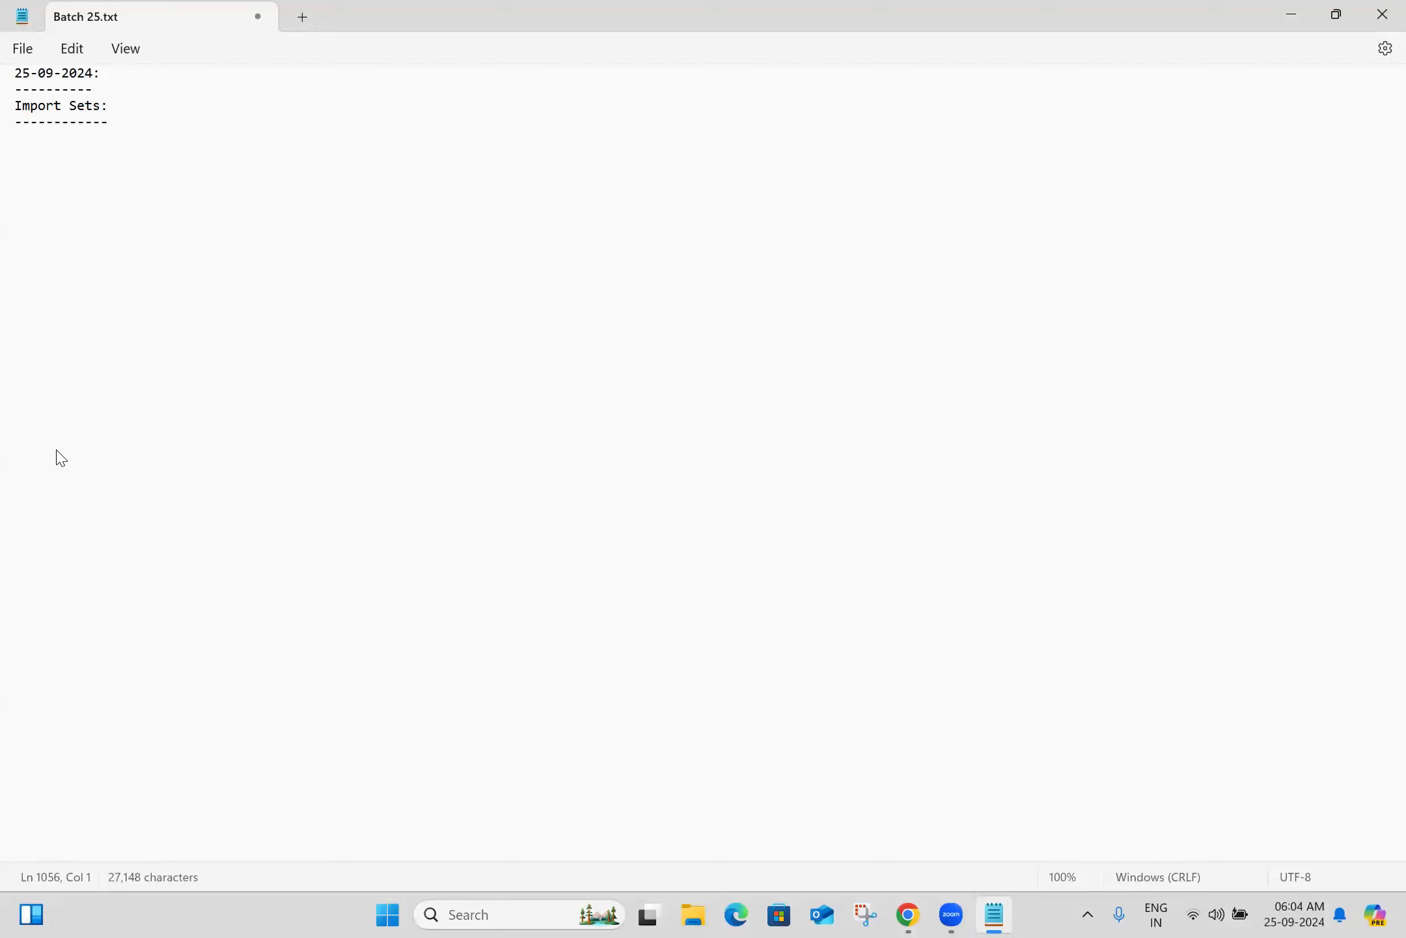
Switch to Chrome and search Google for "import sets in servicenow" in a new tab
left_click(907, 914)
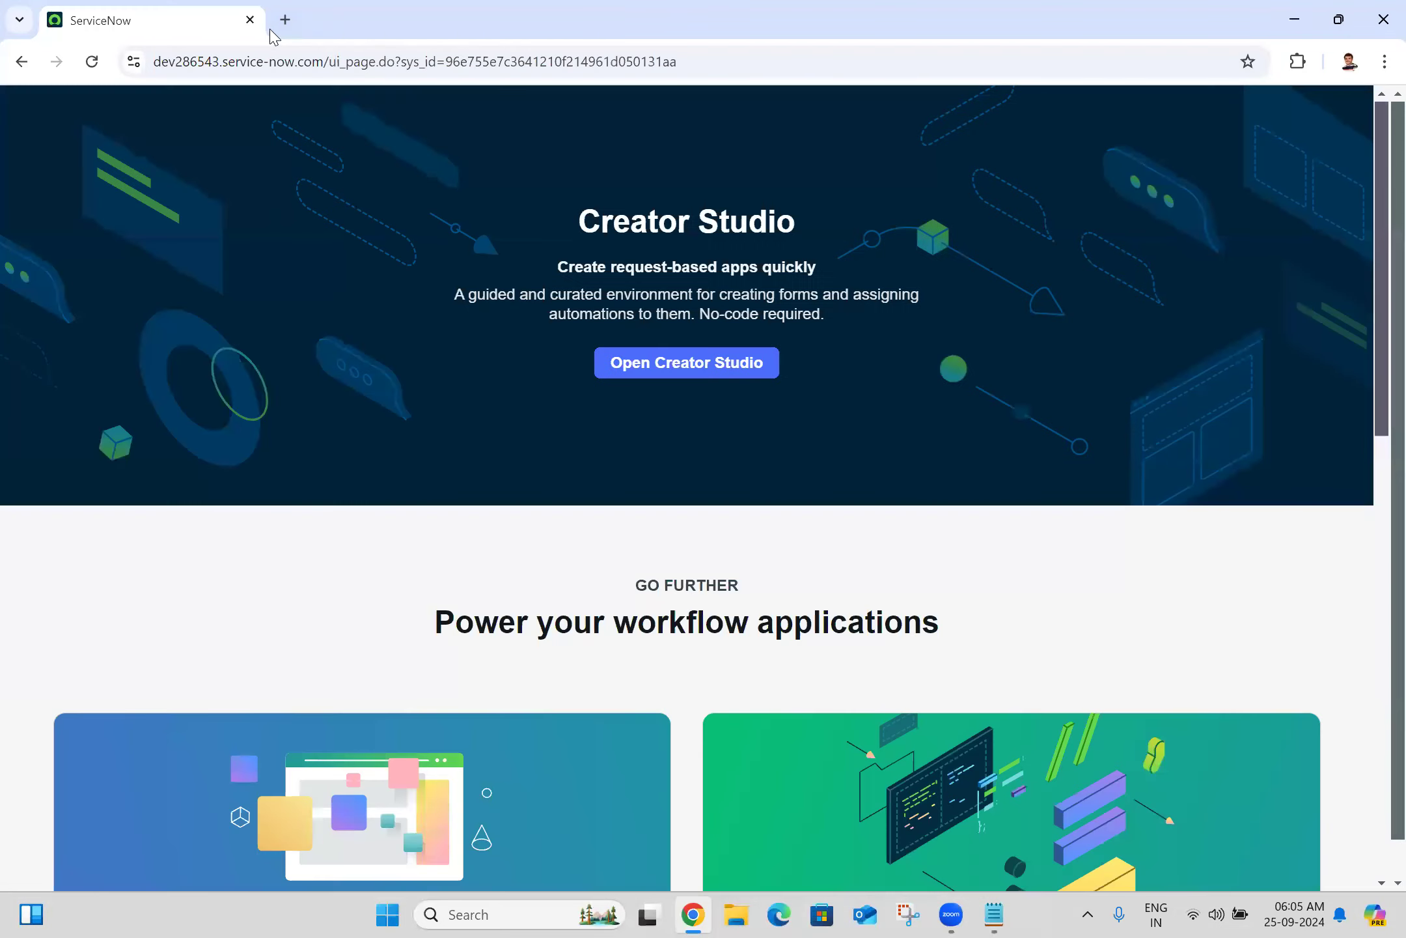
left_click(285, 20)
left_click(261, 62)
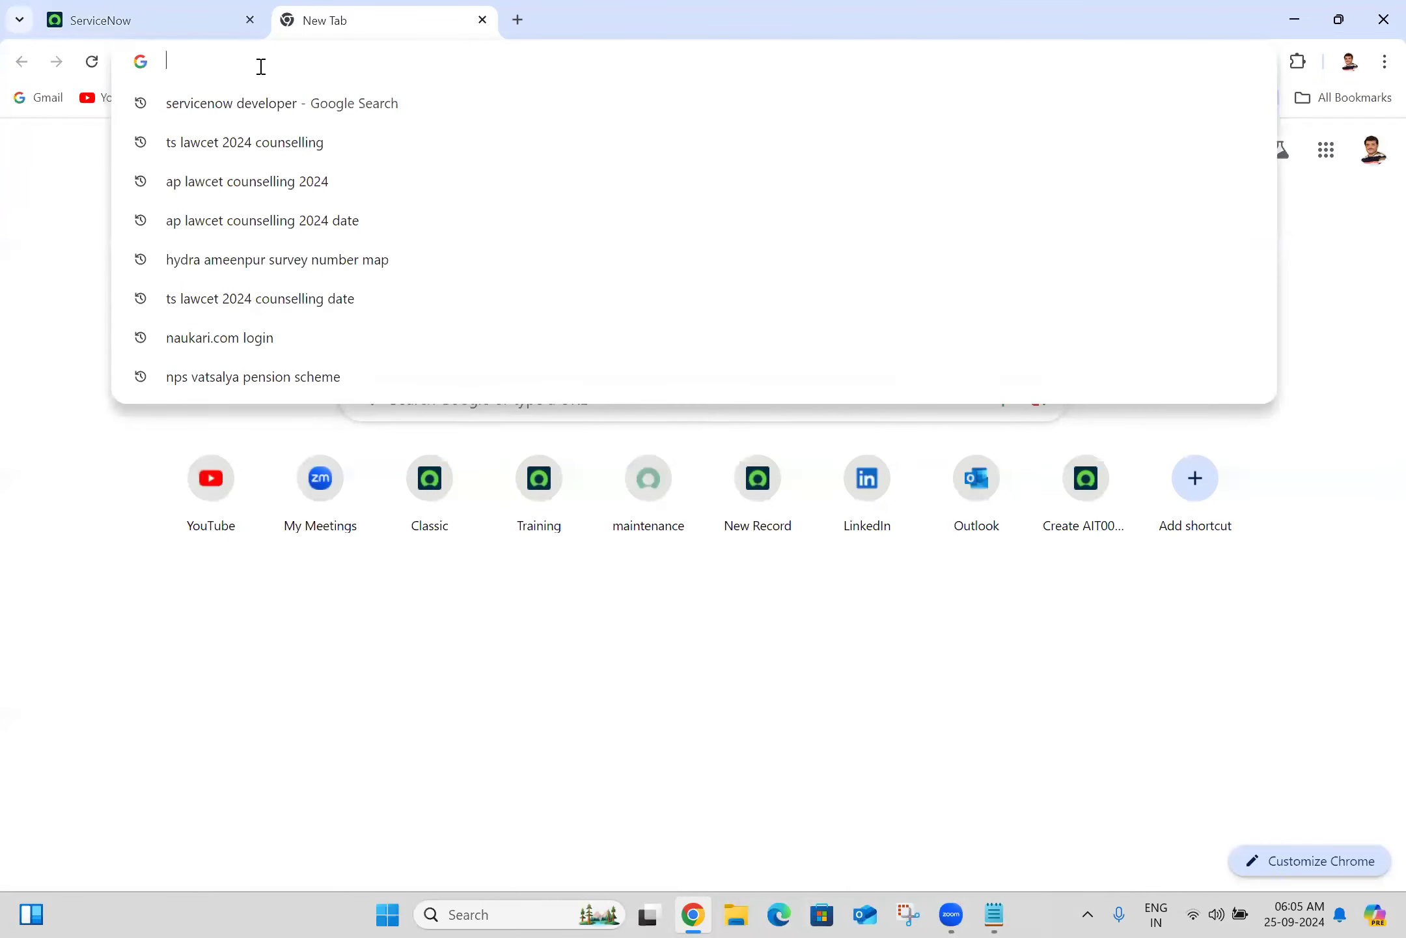
type("import")
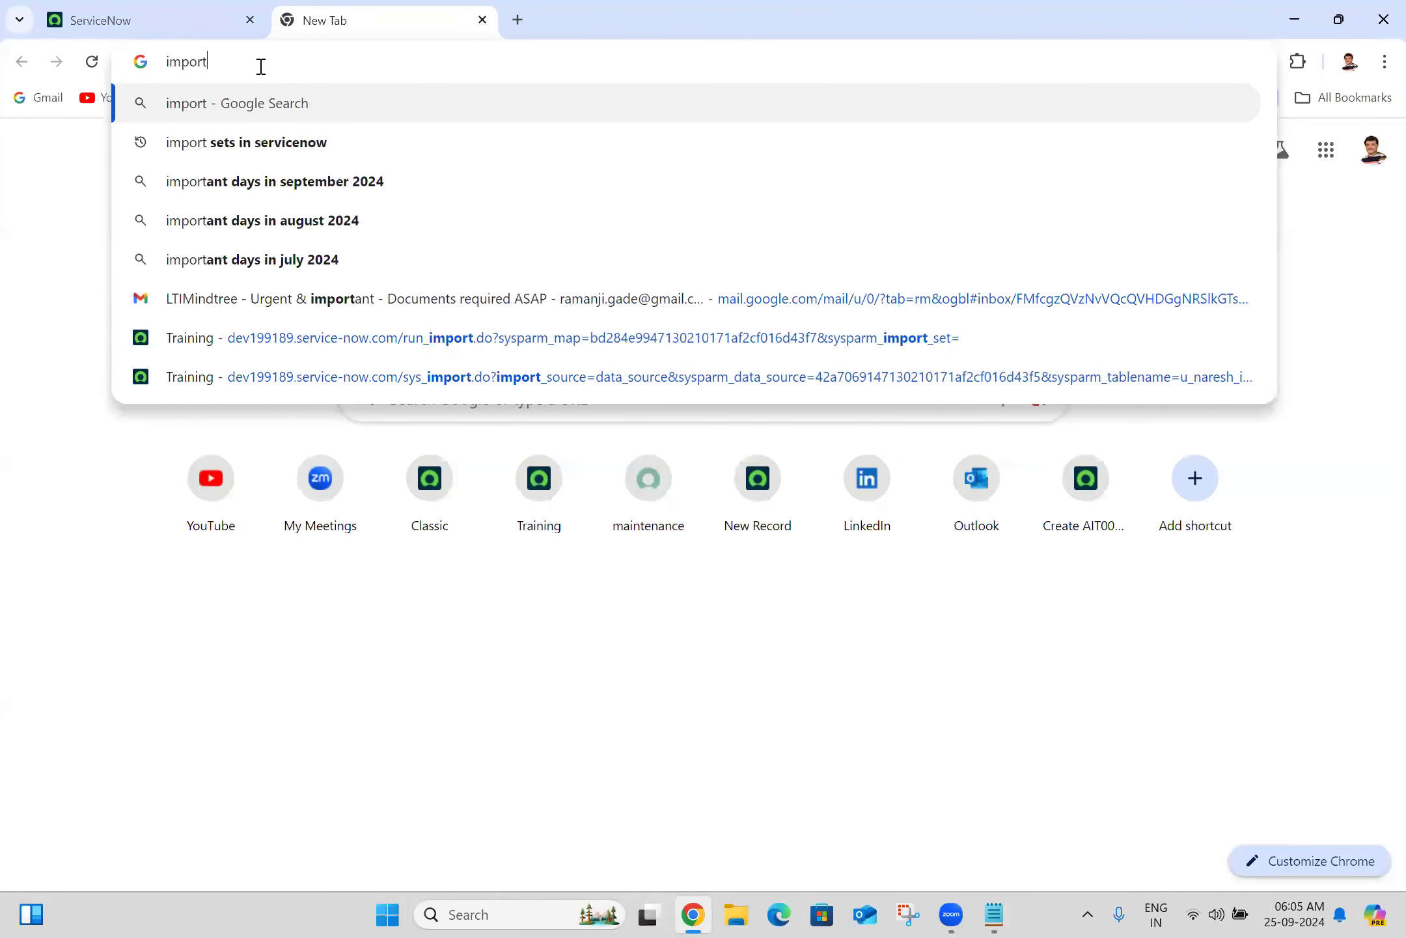
type(" sets")
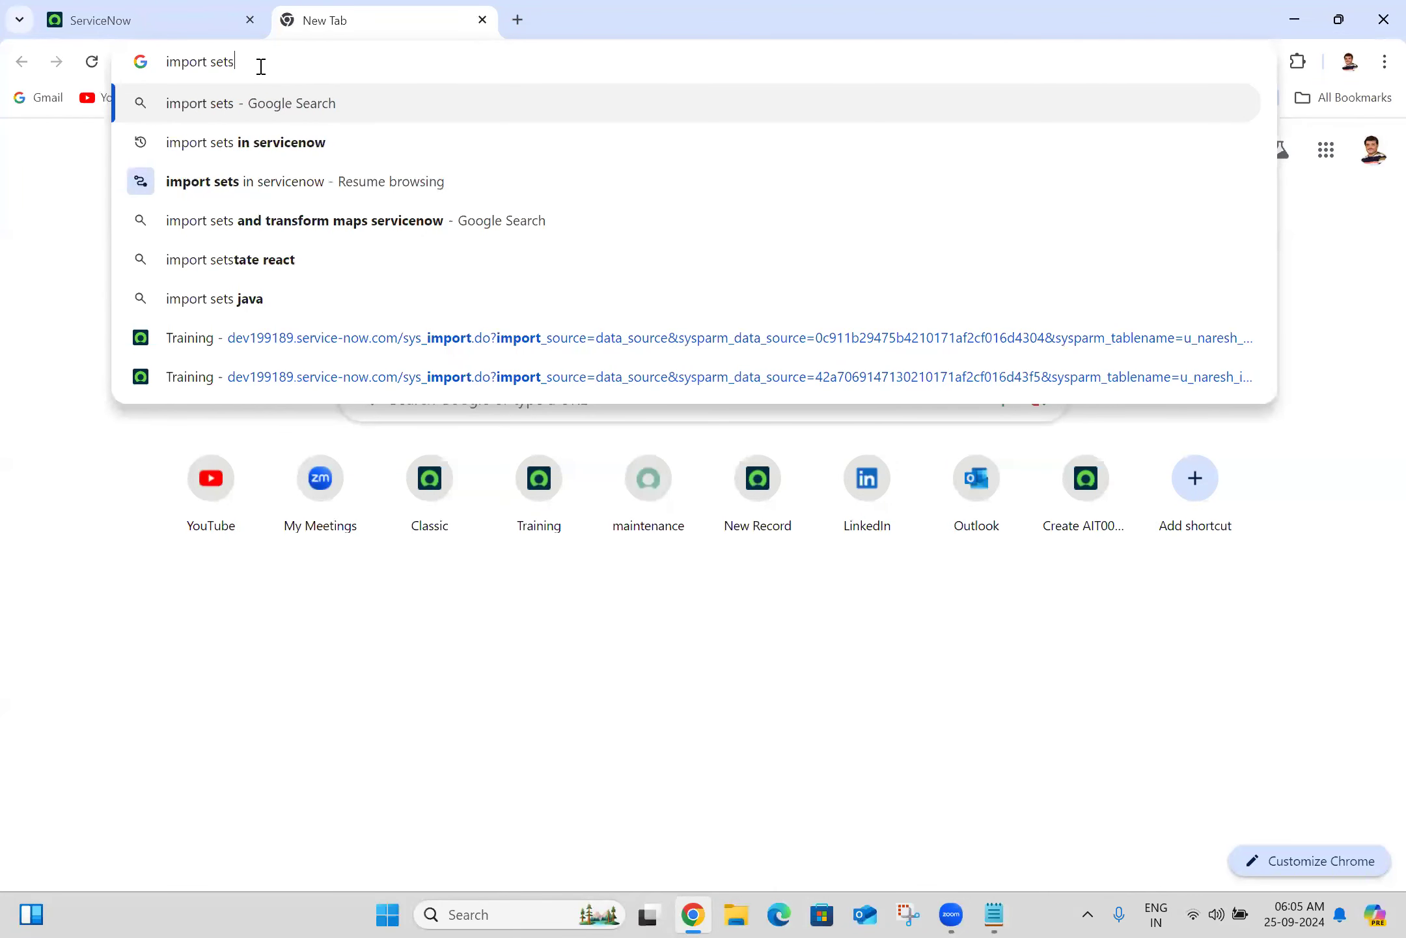
left_click(261, 156)
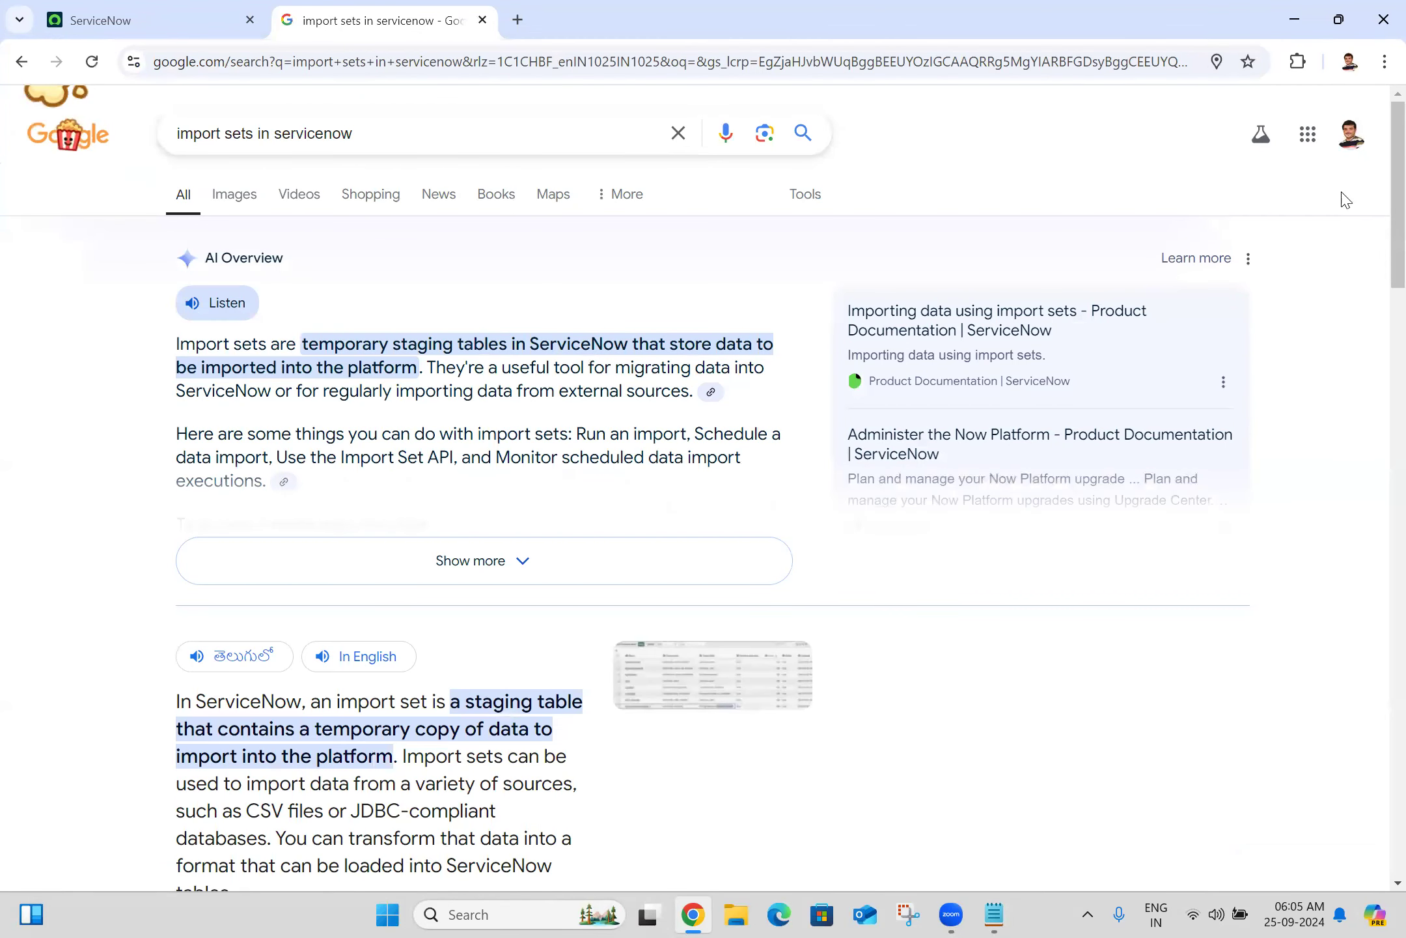
Open the docs.servicenow.com "Import sets" search result in a separate tab and show that page
scroll(1380, 193, "down", 10)
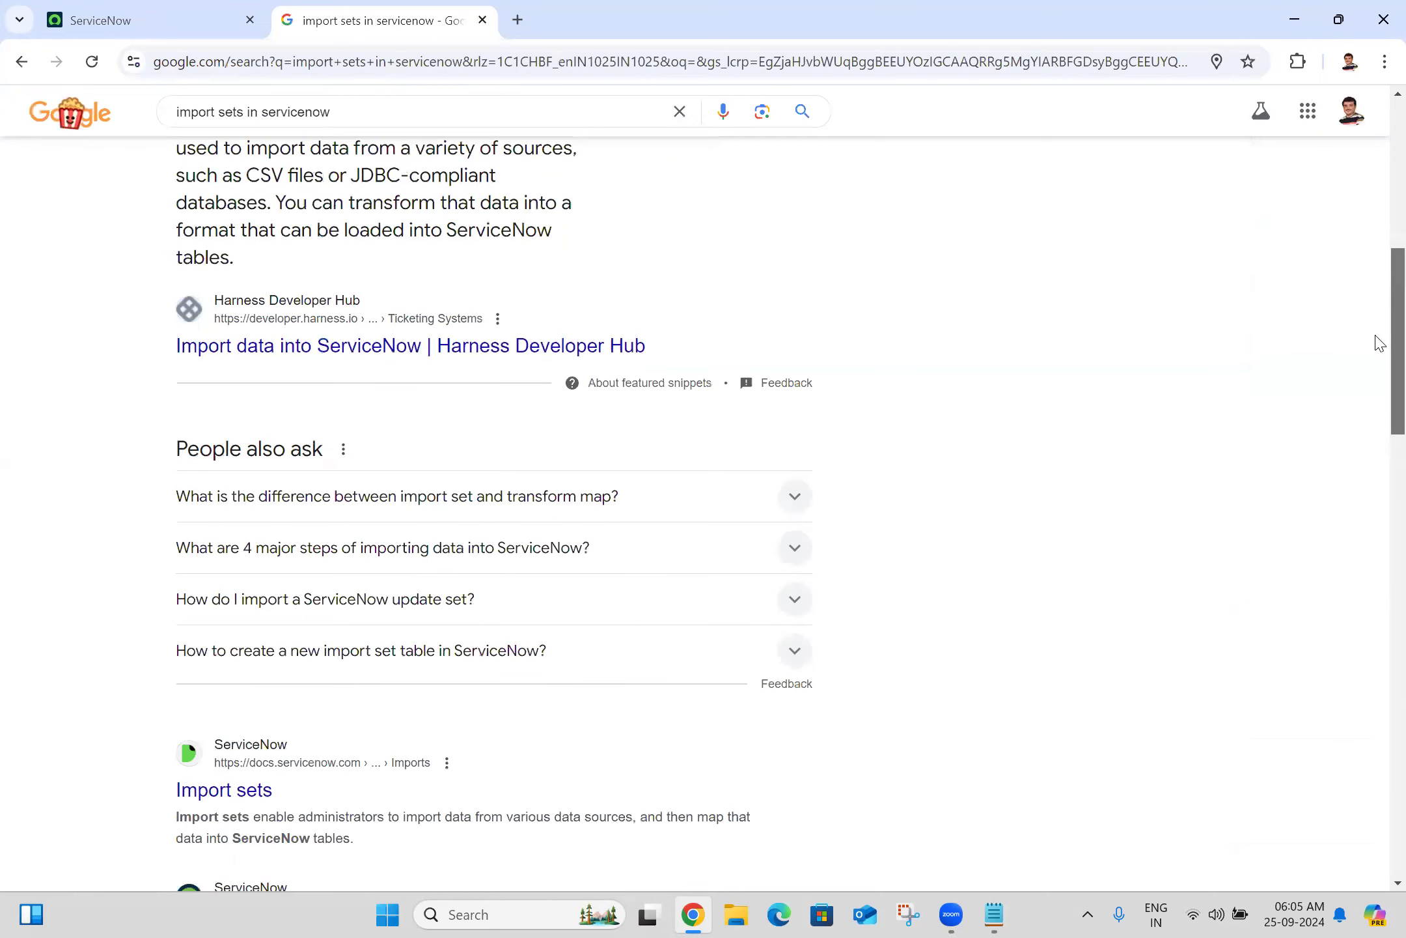
scroll(1379, 384, "down", 4)
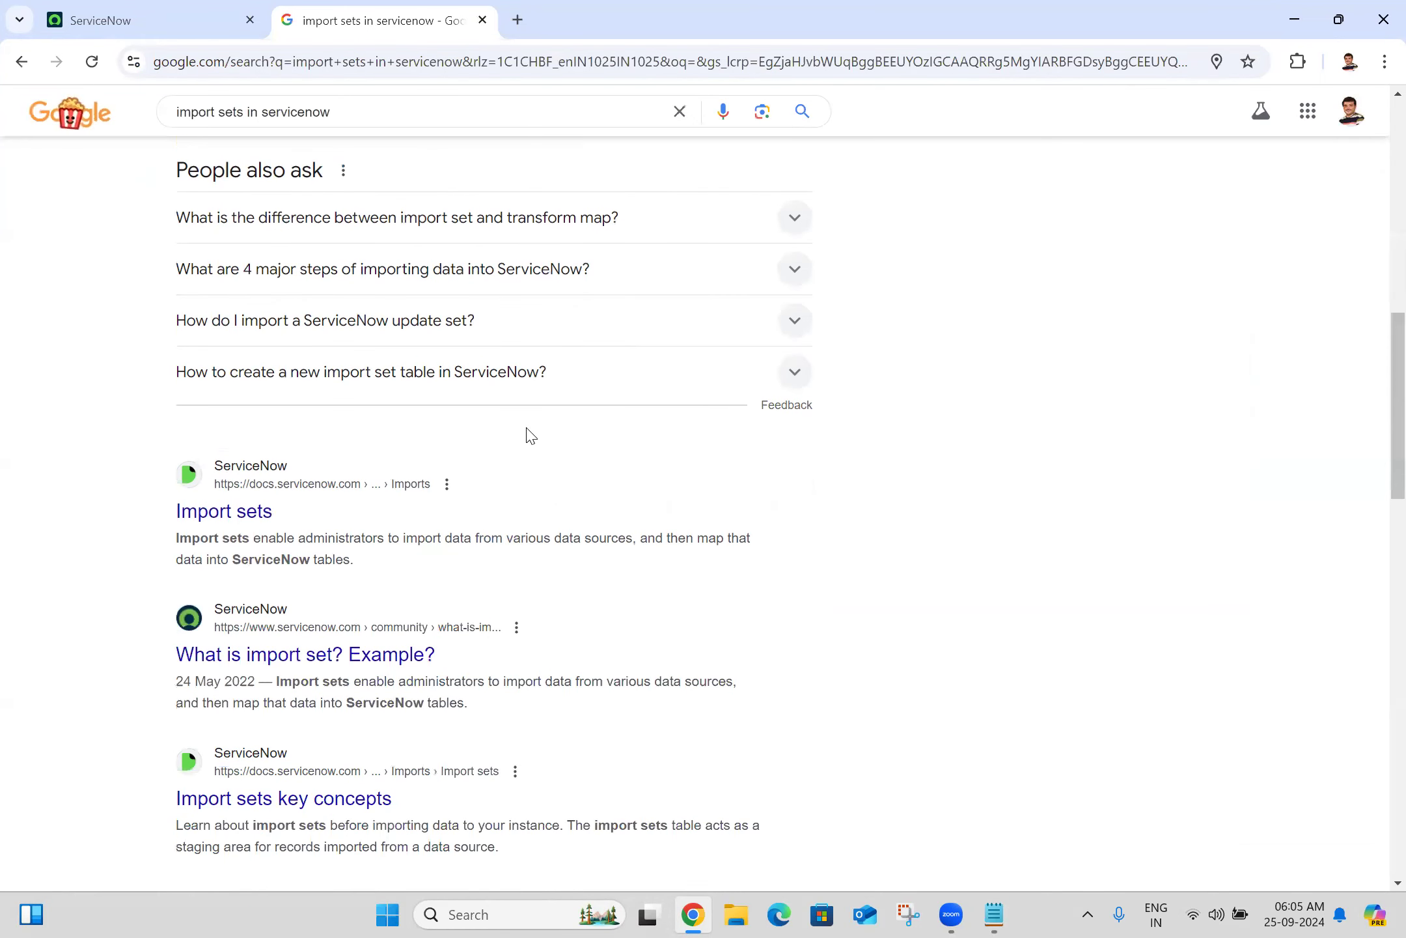
middle_click(246, 515)
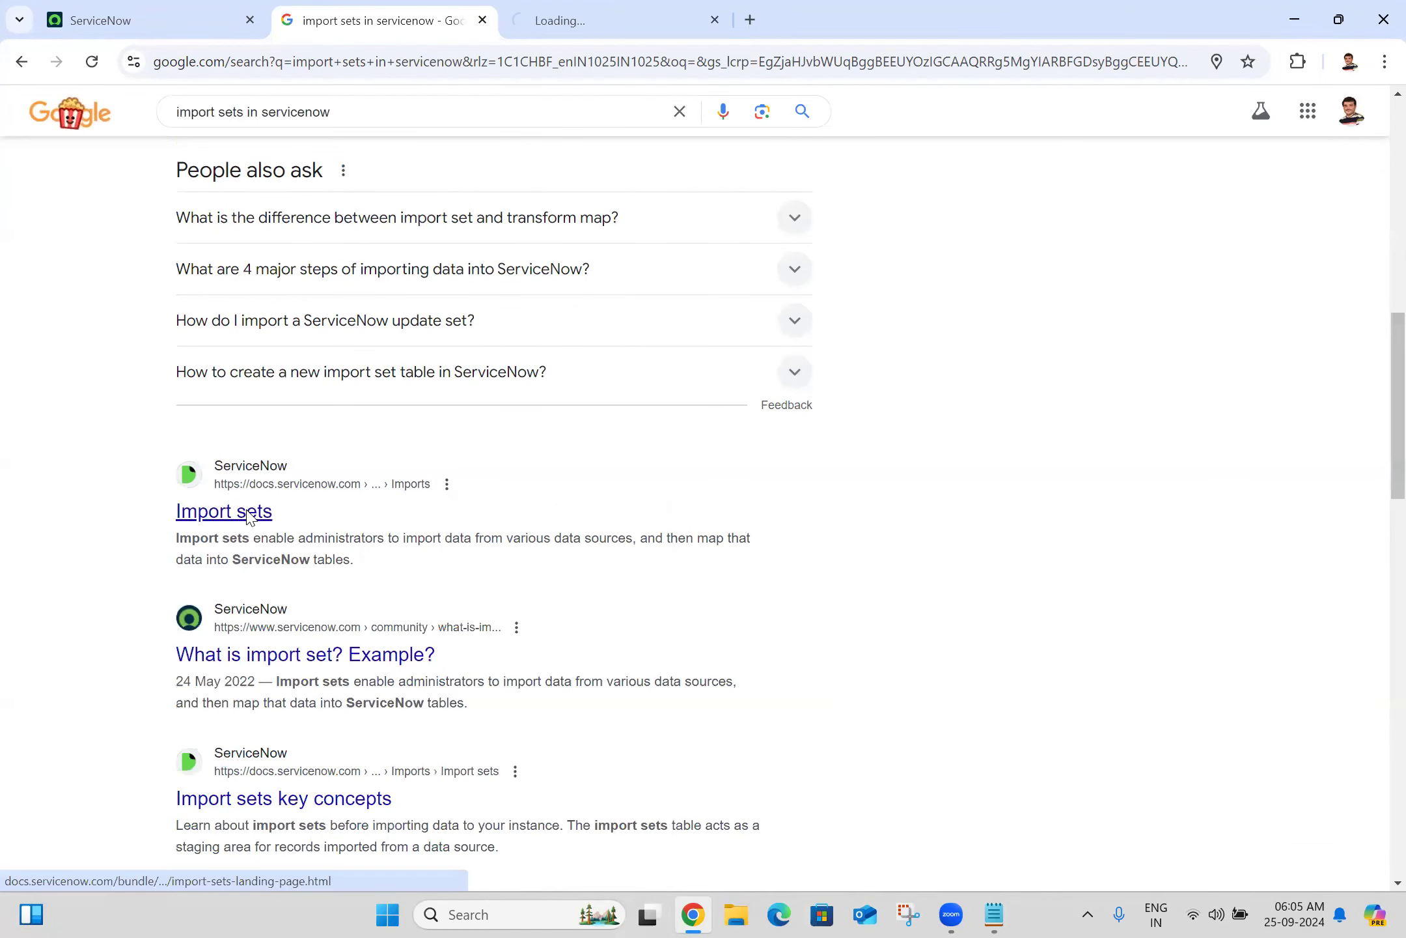
left_click(605, 9)
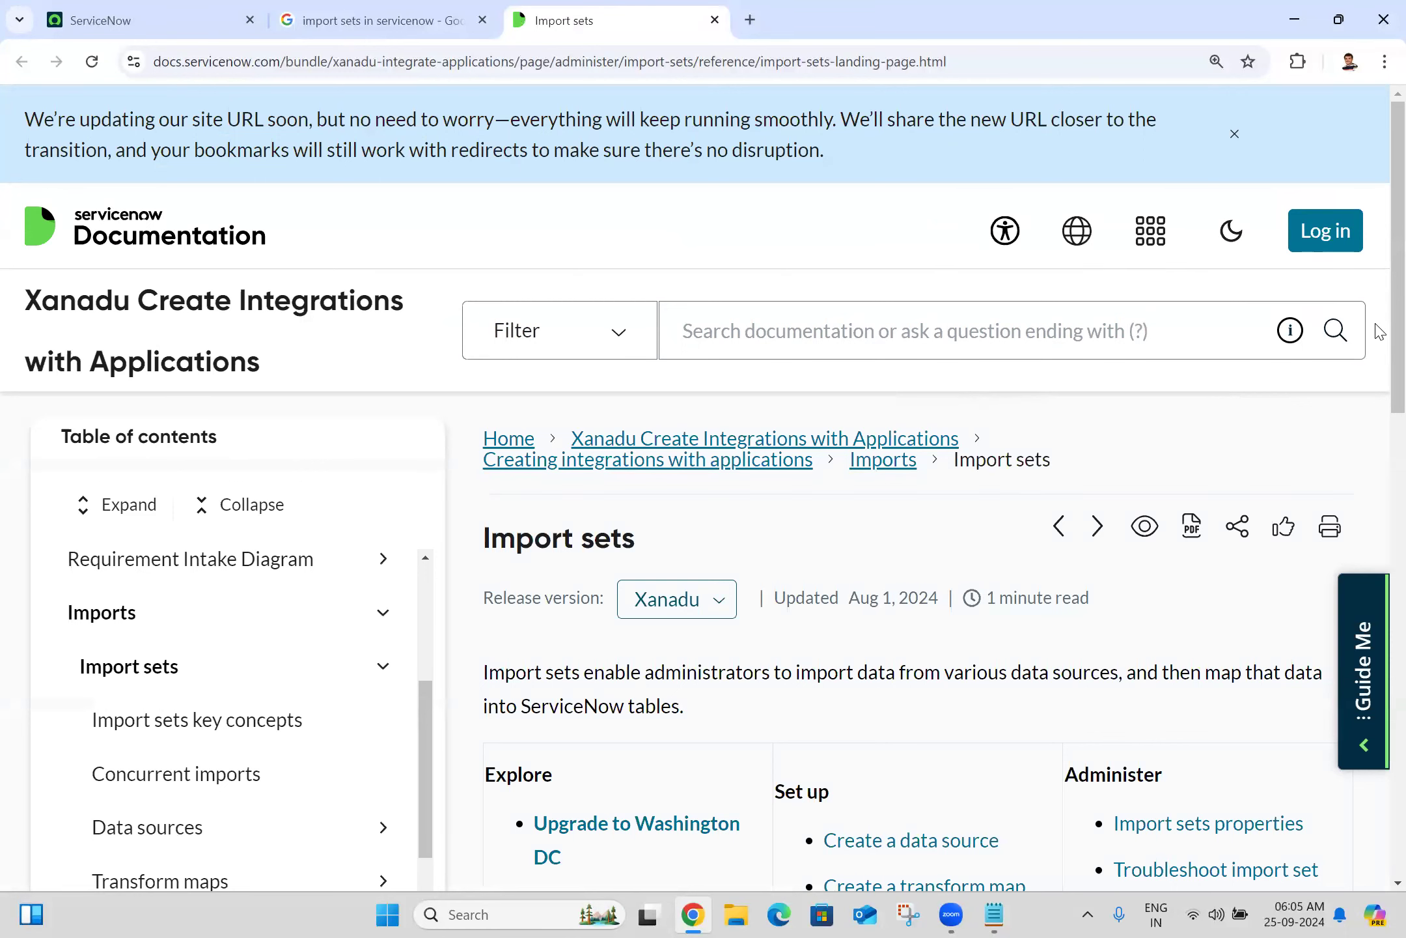
Copy the introductory definition of import sets into the Batch 25.txt notes in Notepad, under the Import Sets heading, followed by a blank line
scroll(1385, 336, "down", 3)
scroll(1379, 422, "down", 1)
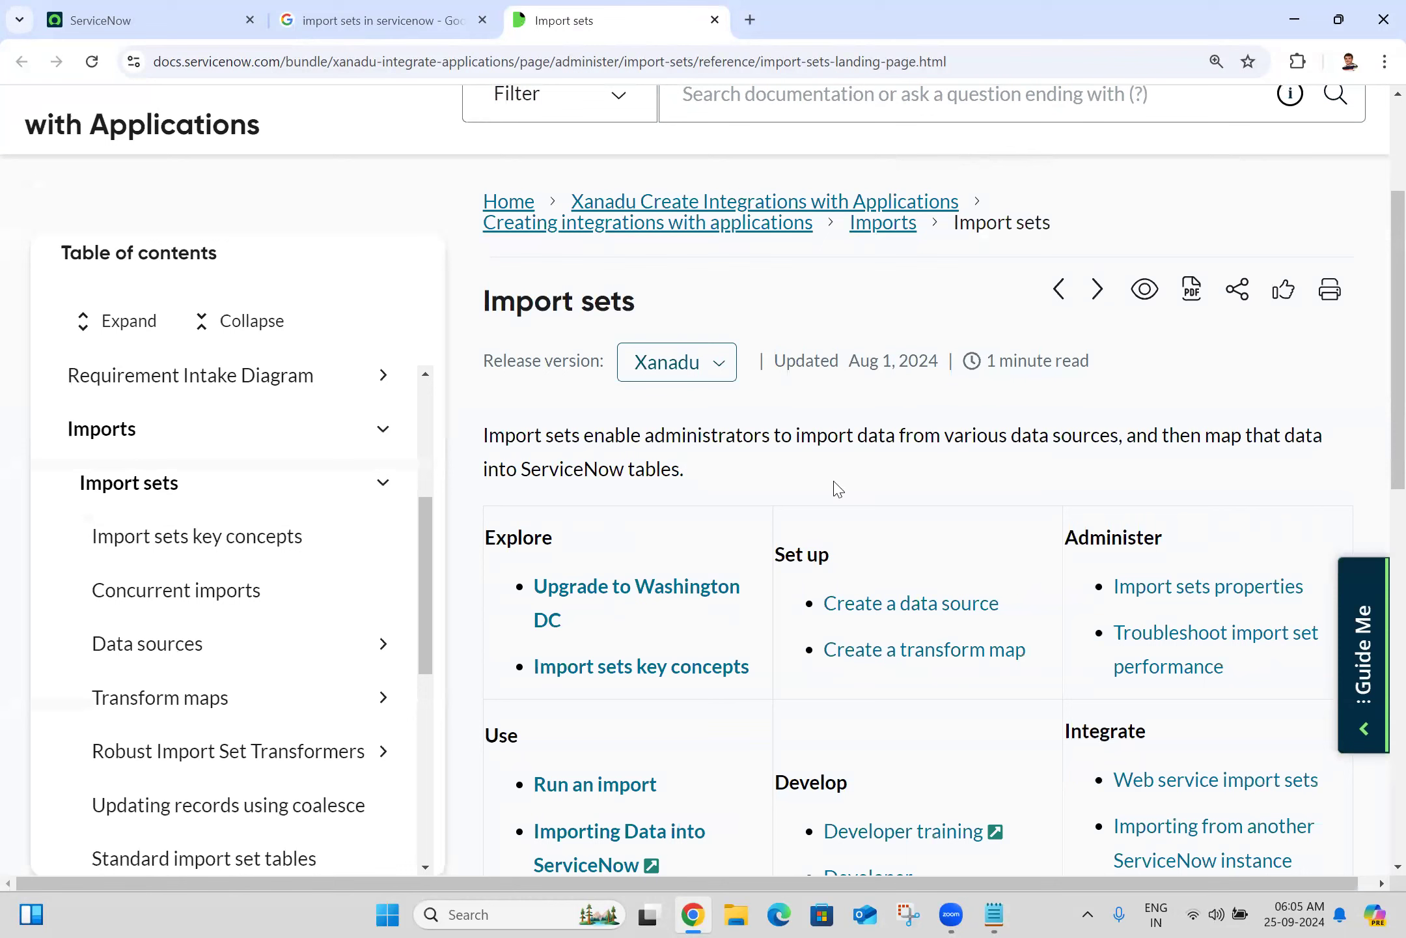
left_click_drag(703, 480, 472, 425)
key("ctrl+c")
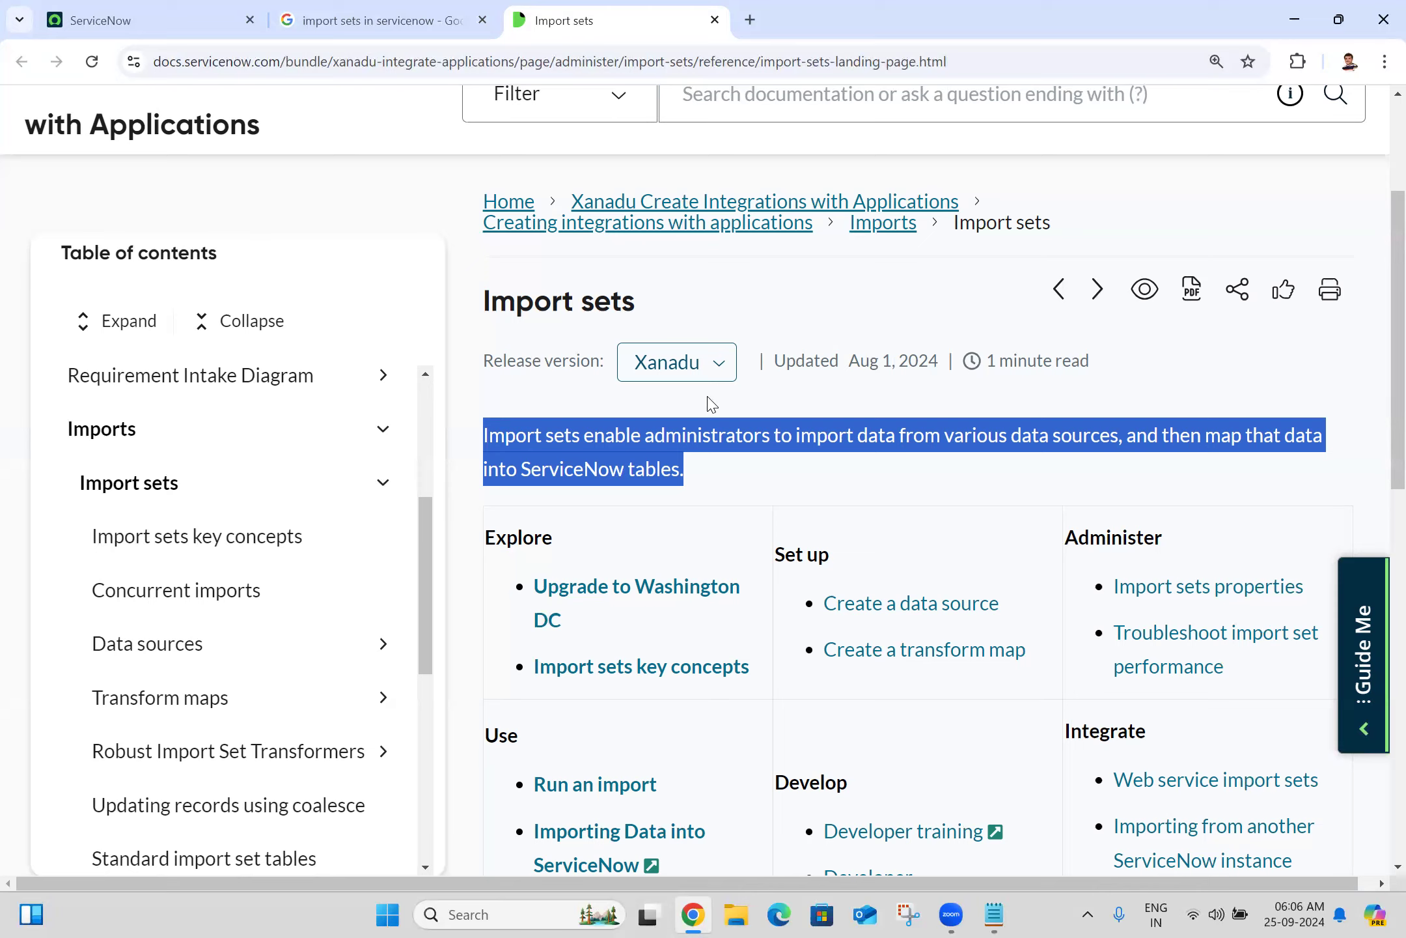
left_click(993, 914)
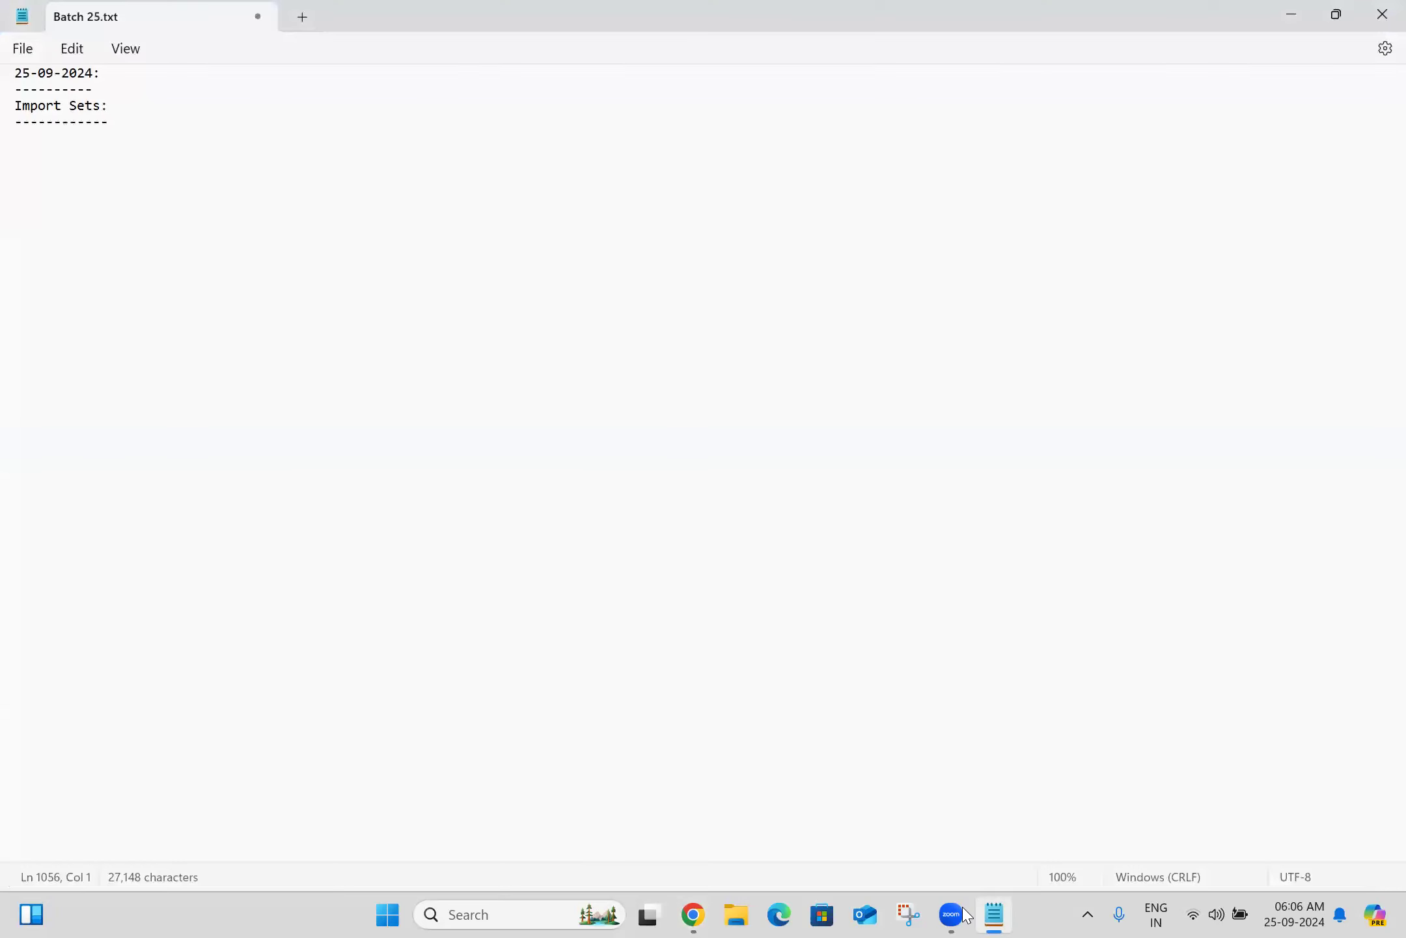
left_click(76, 141)
key("ctrl+v")
key("Return")
key("Return")
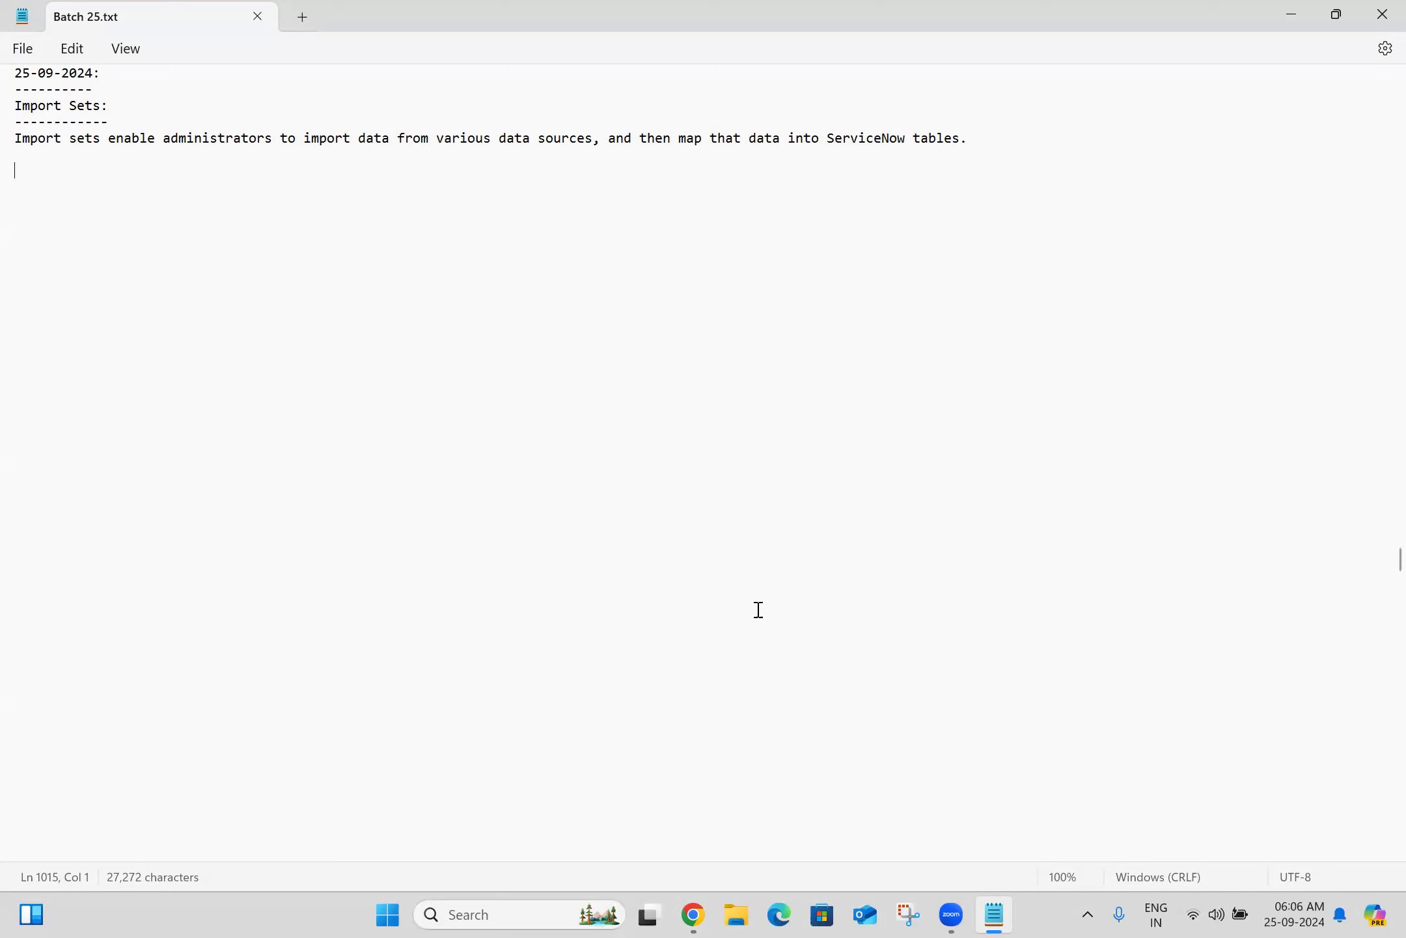
Copy the Import sets documentation page's URL from Chrome into the Notepad notes below the definition, and save the file
left_click(693, 914)
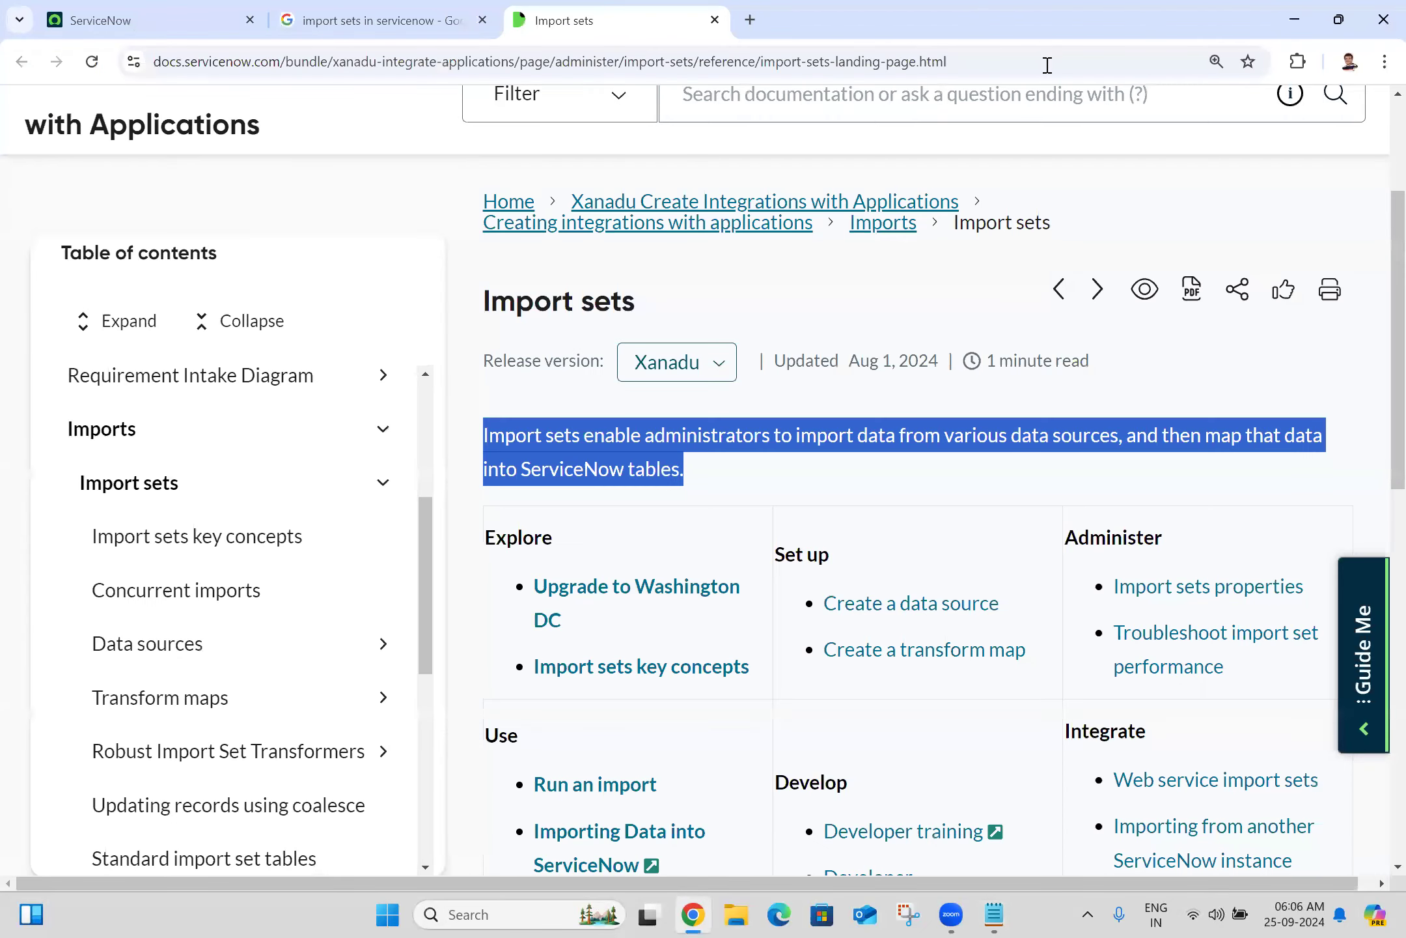
left_click(1047, 65)
key("ctrl+c")
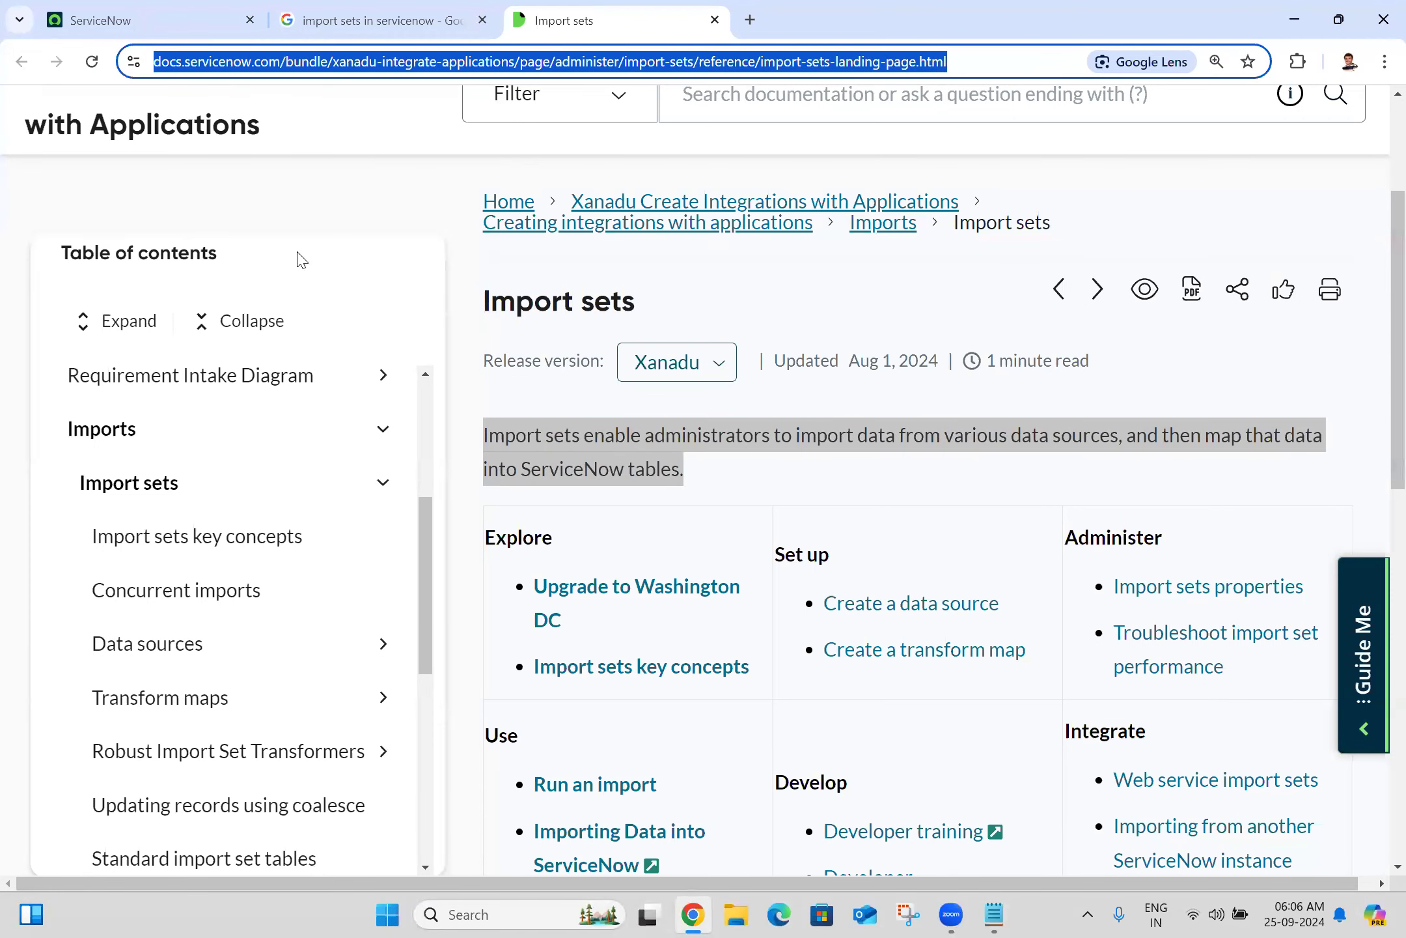
key("alt+Tab")
key("ctrl+v")
key("Return")
key("Return")
key("ctrl+s")
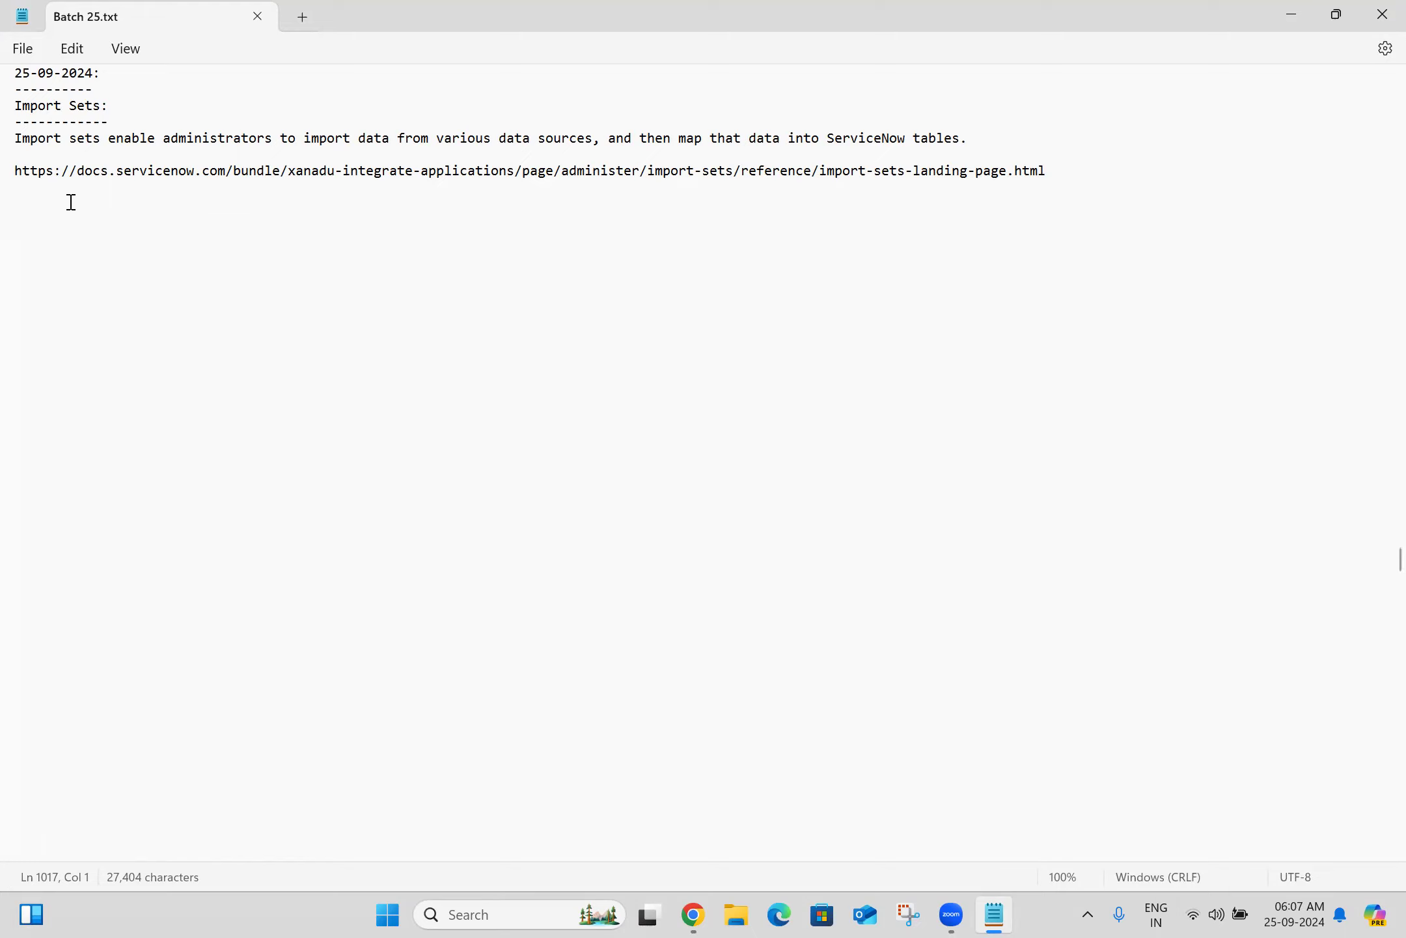
Add a "Data Sources:" heading underlined with dashes below the URL and save the notes
type("Data Sources:")
key("Return")
type("-------------")
key("Return")
key("ctrl+s")
Switch to Chrome and search Google for "data source in servicenow" in a new tab
left_click(689, 914)
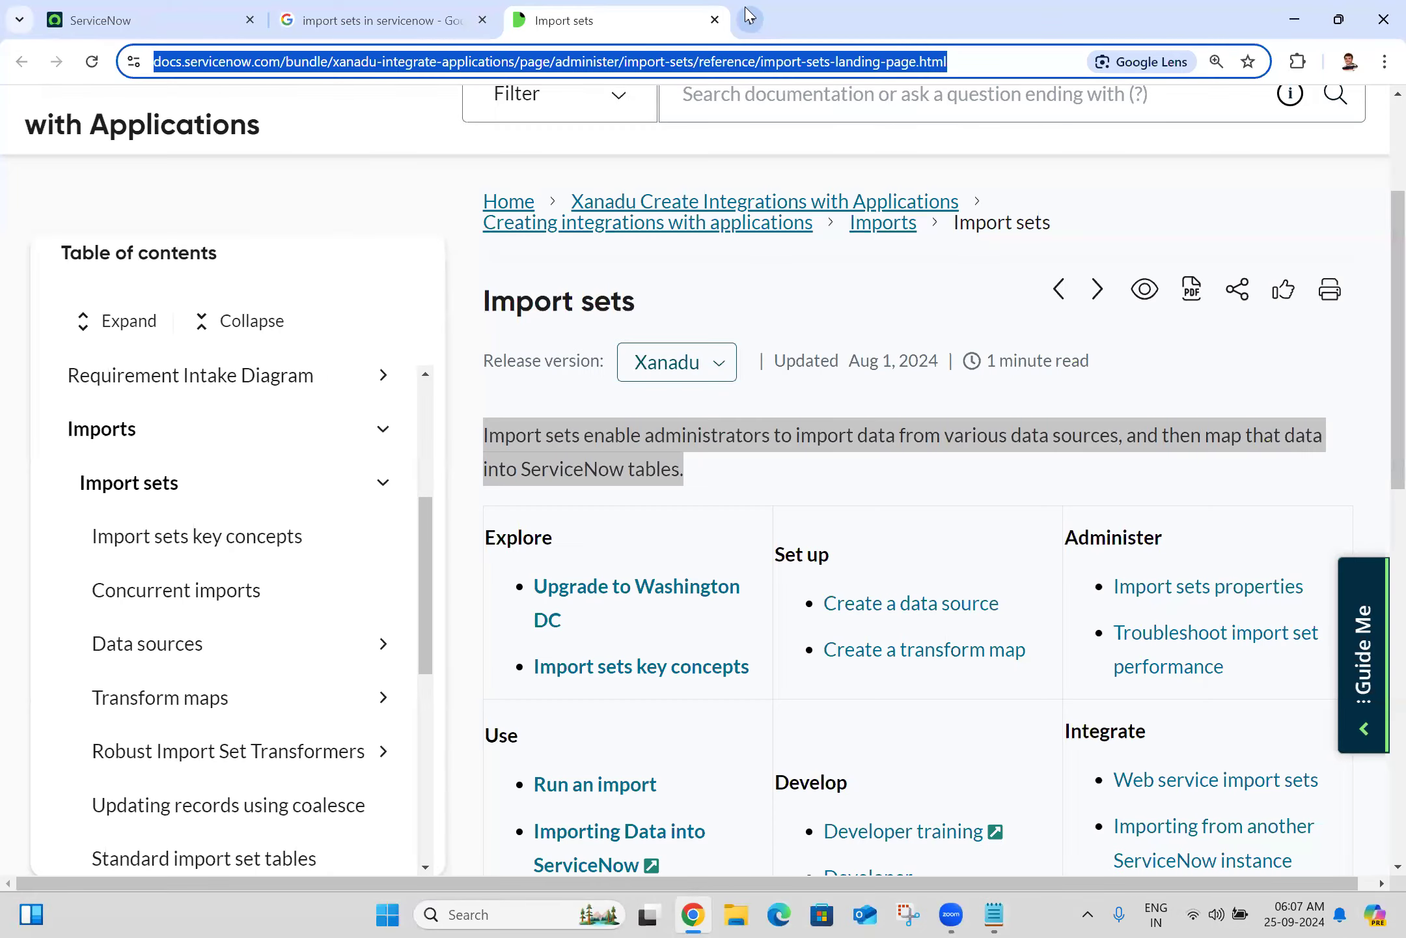
left_click(750, 18)
type("data s")
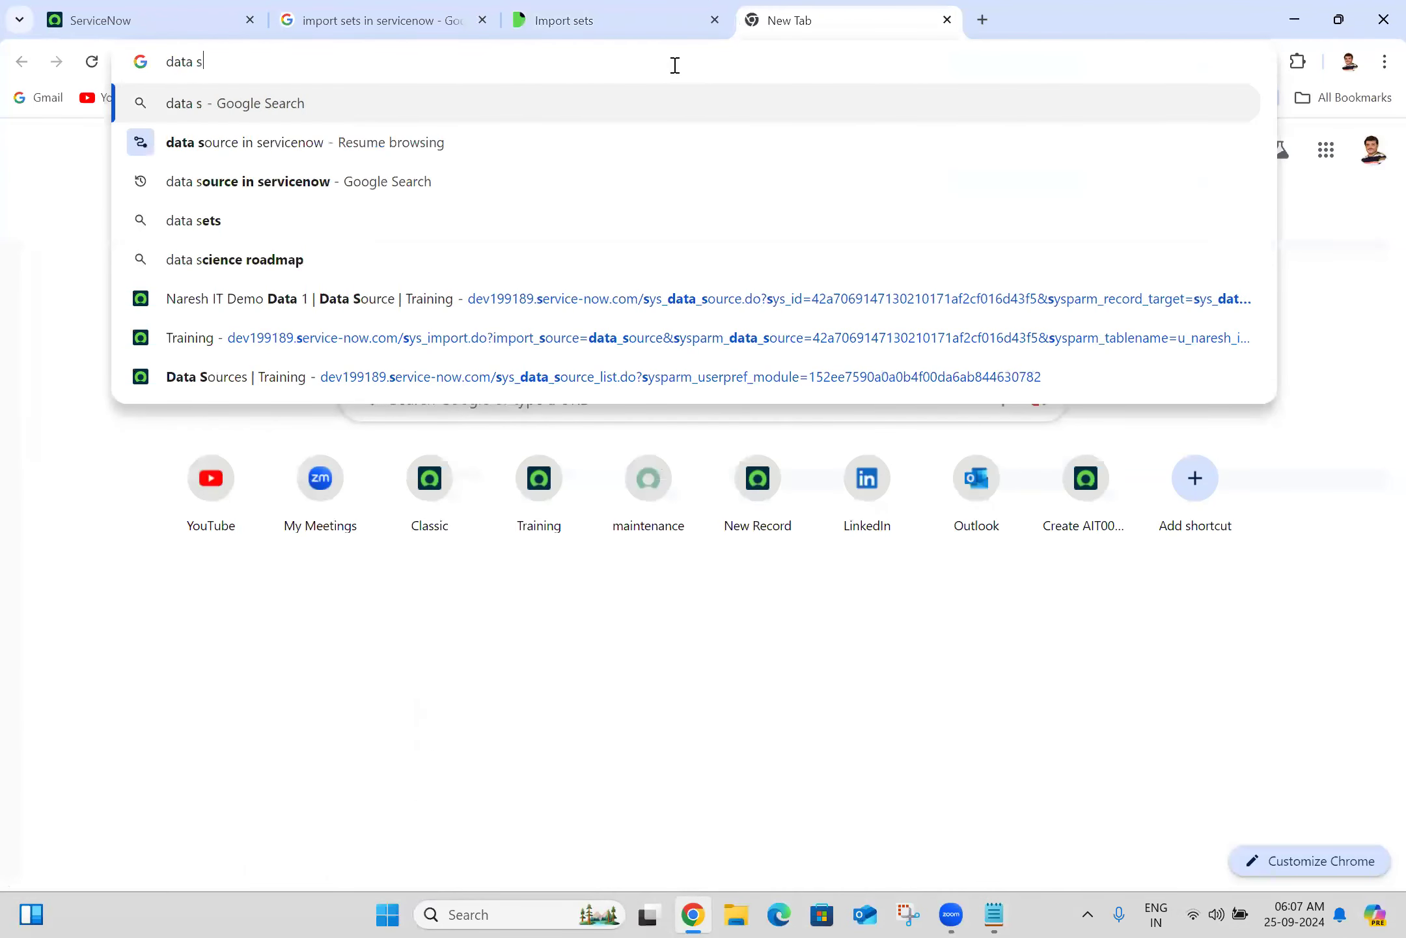
left_click(321, 190)
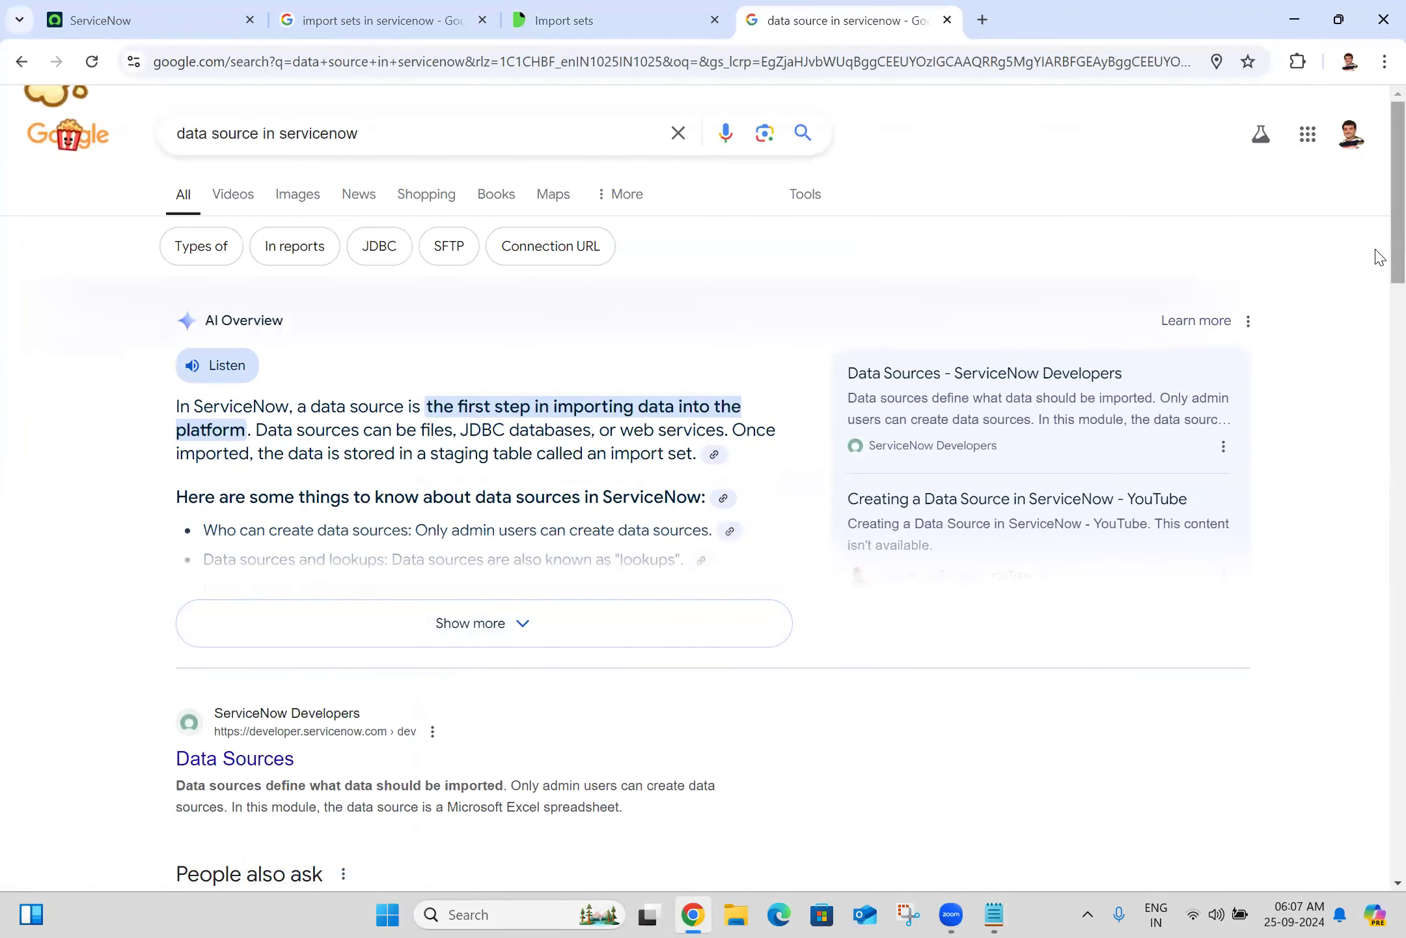
Open the docs.servicenow.com "Data sources" search result in a separate tab and show that page
left_click_drag(1379, 258, 1379, 609)
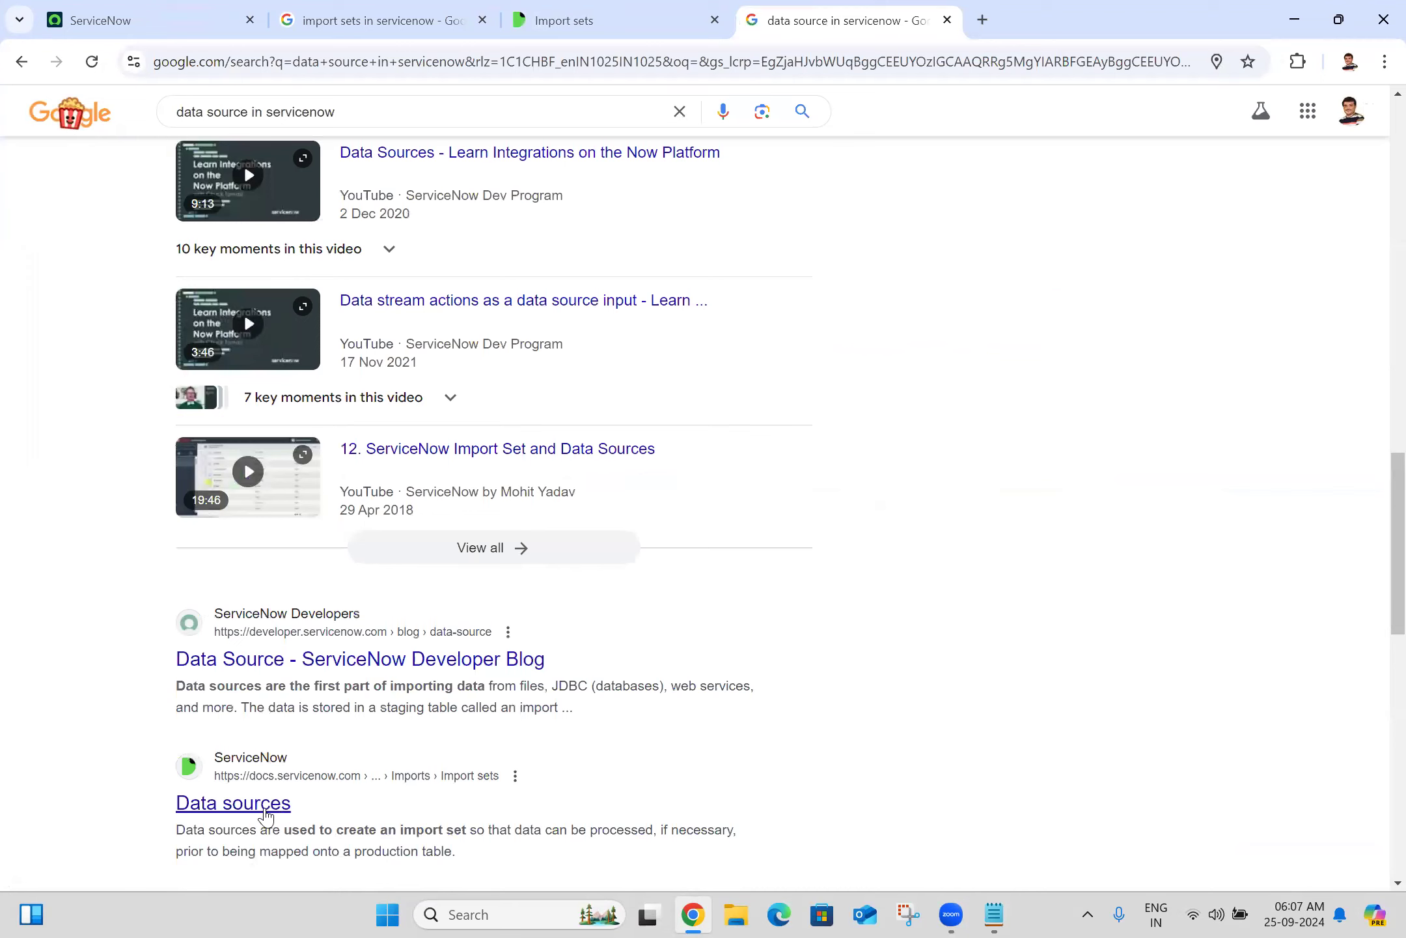
middle_click(265, 810)
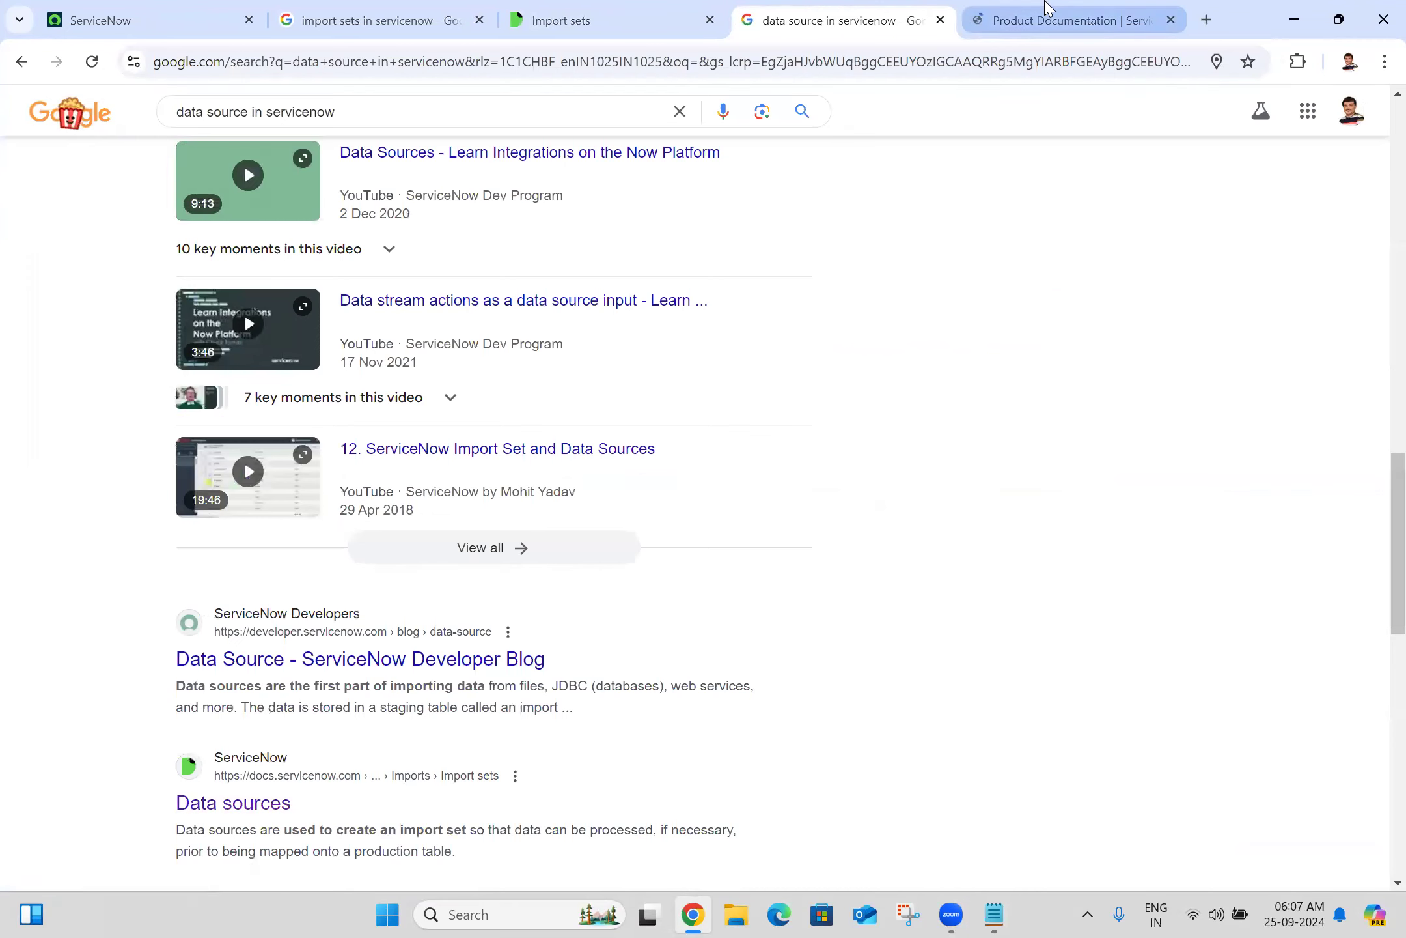
left_click(1047, 8)
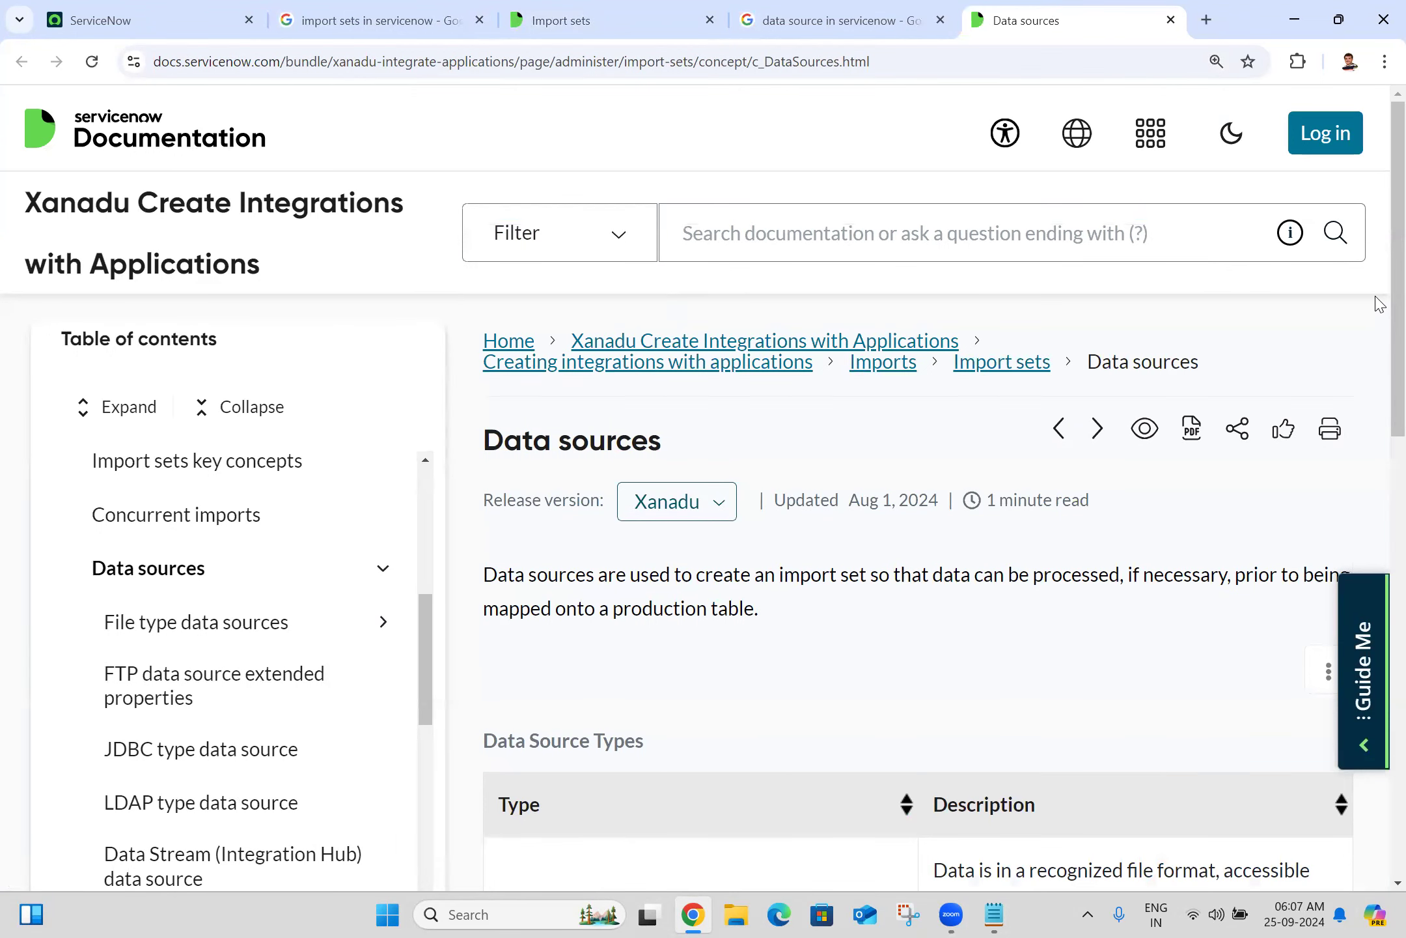
Copy the introductory definition of data sources into the Notepad notes under the Data Sources heading and save the file
scroll(1379, 312, "down", 4)
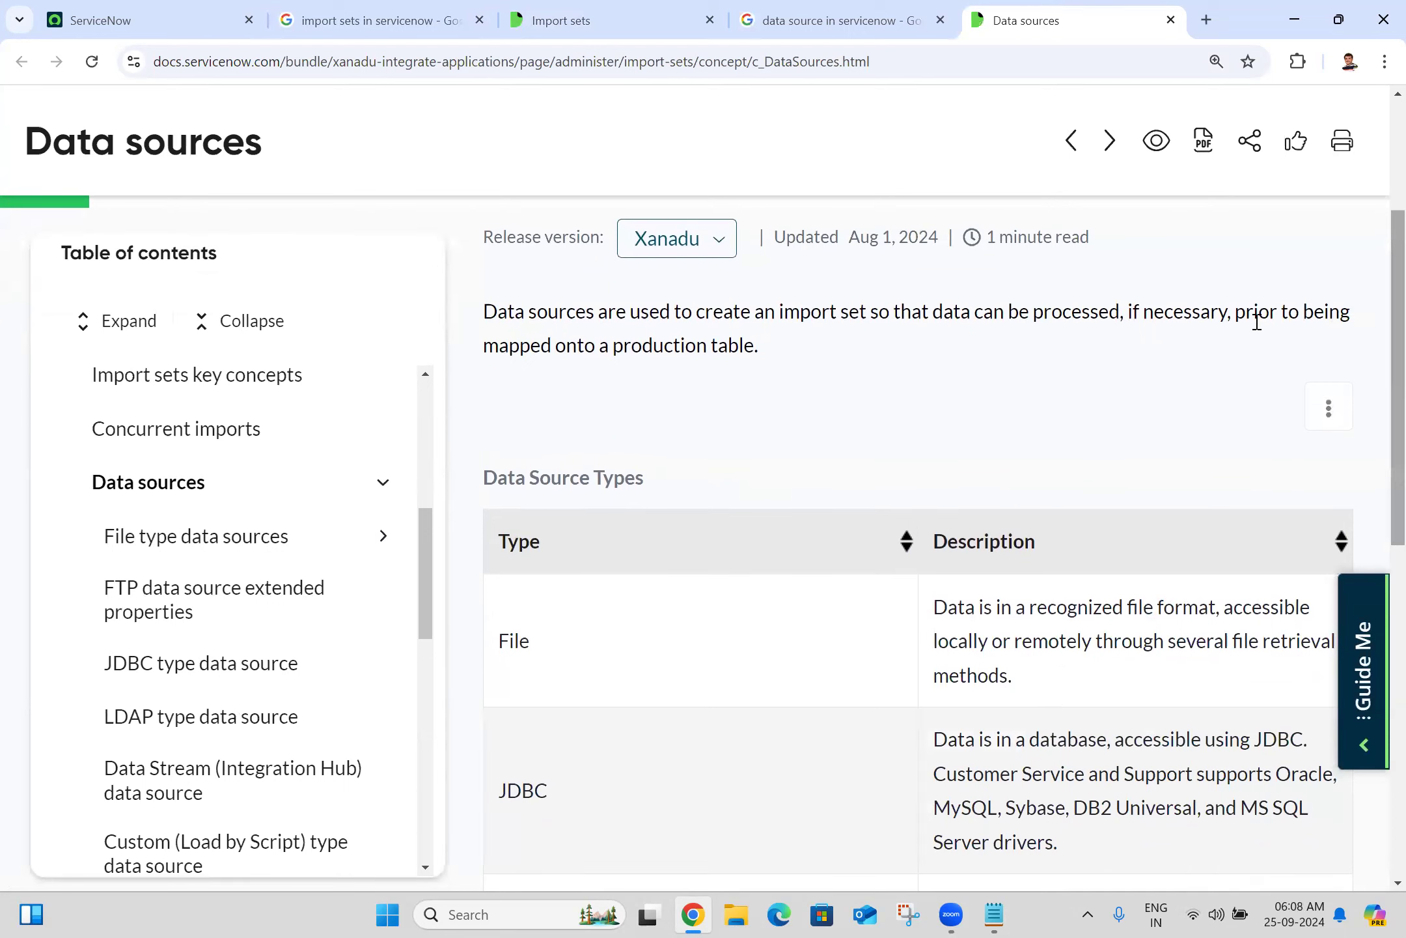
triple_click(652, 340)
key("ctrl+c")
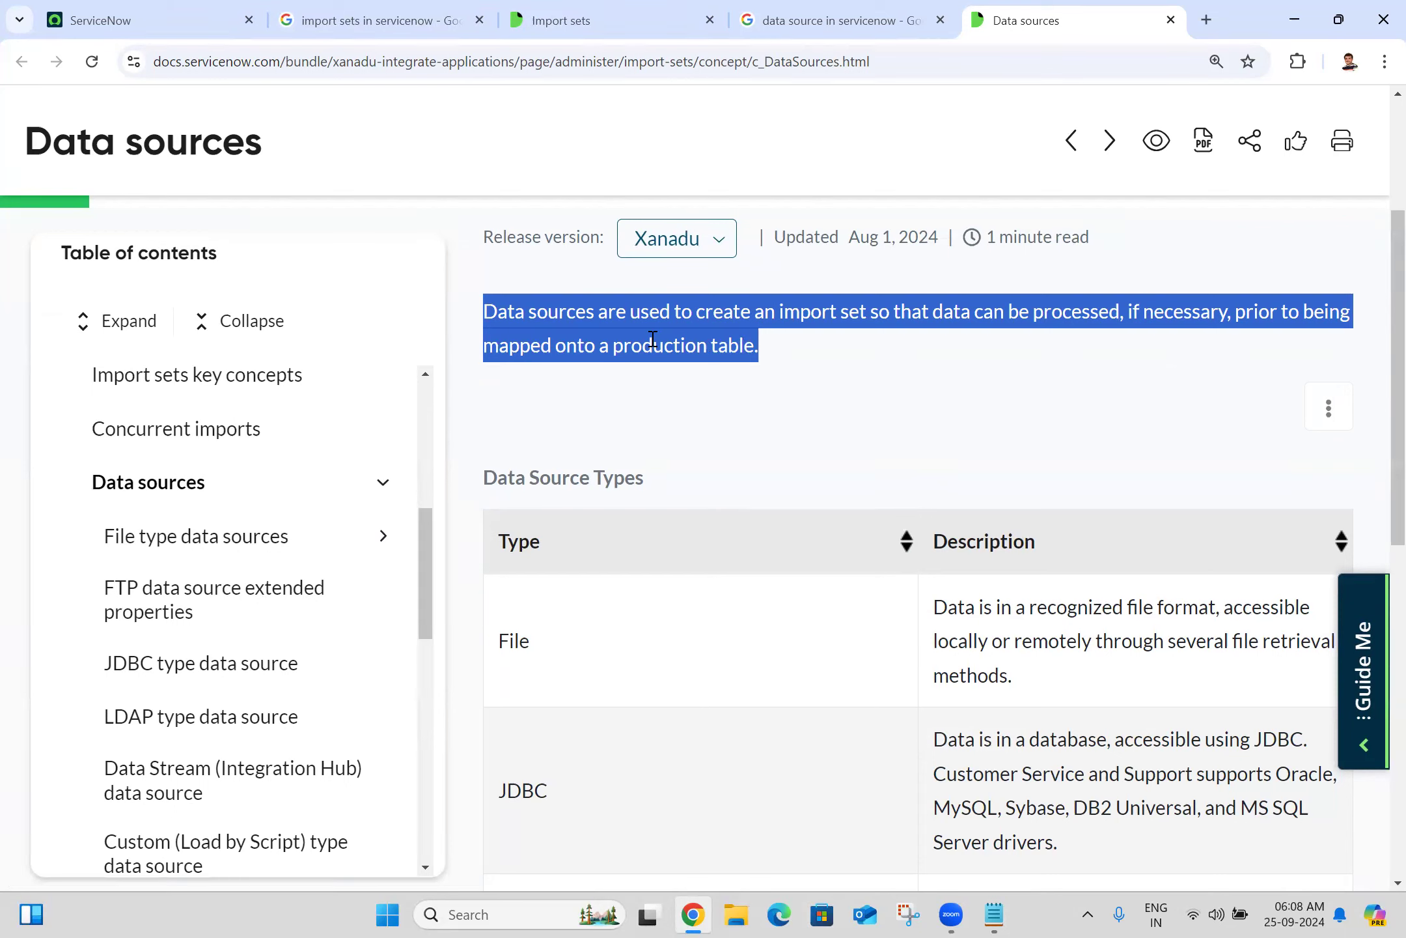
left_click(652, 340)
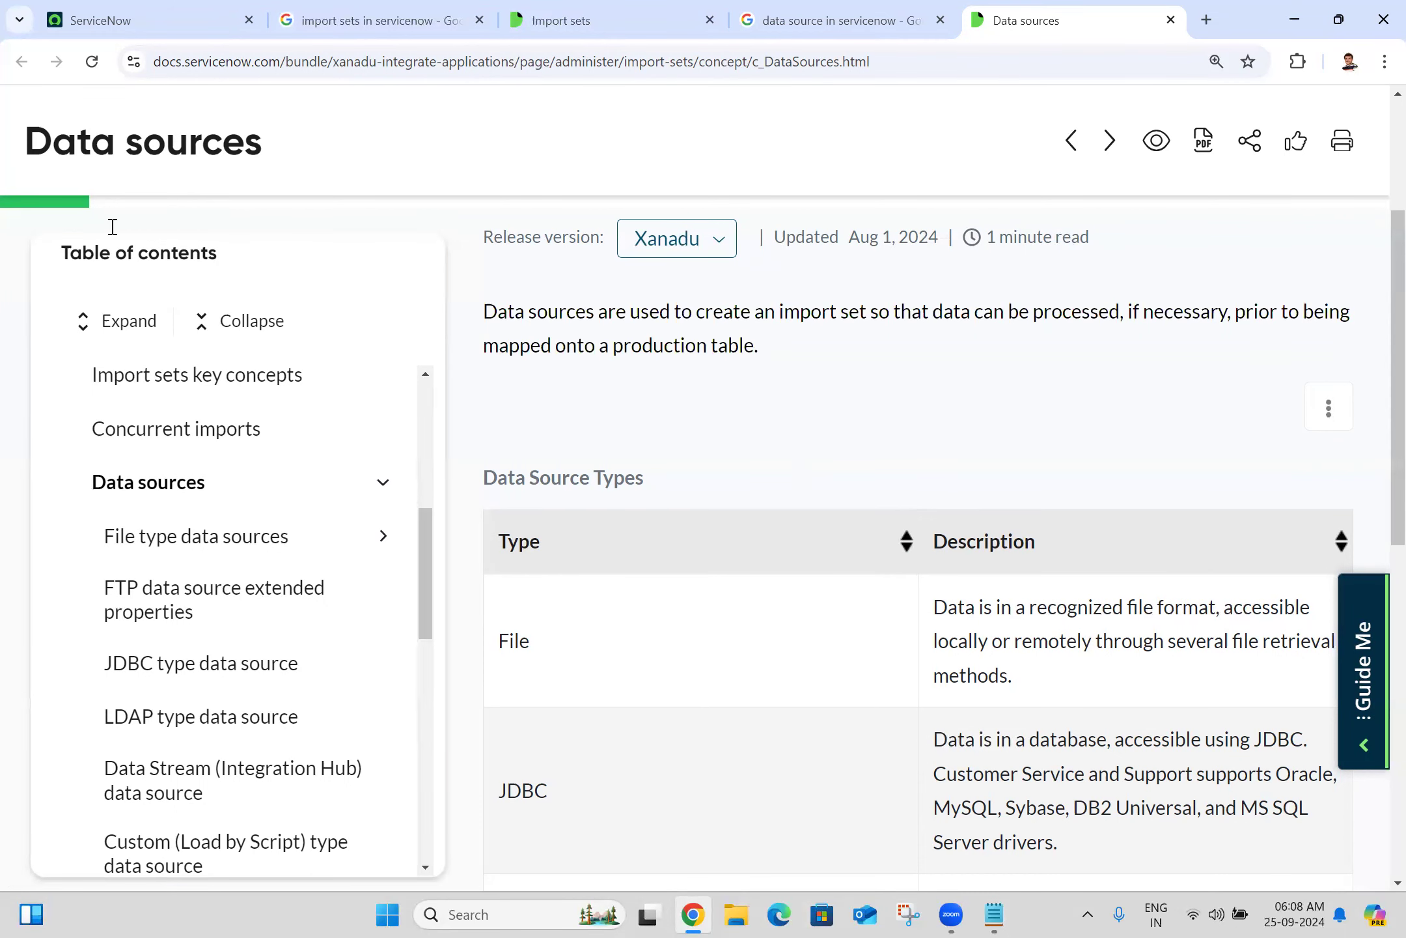
key("alt+Tab")
key("ctrl+v")
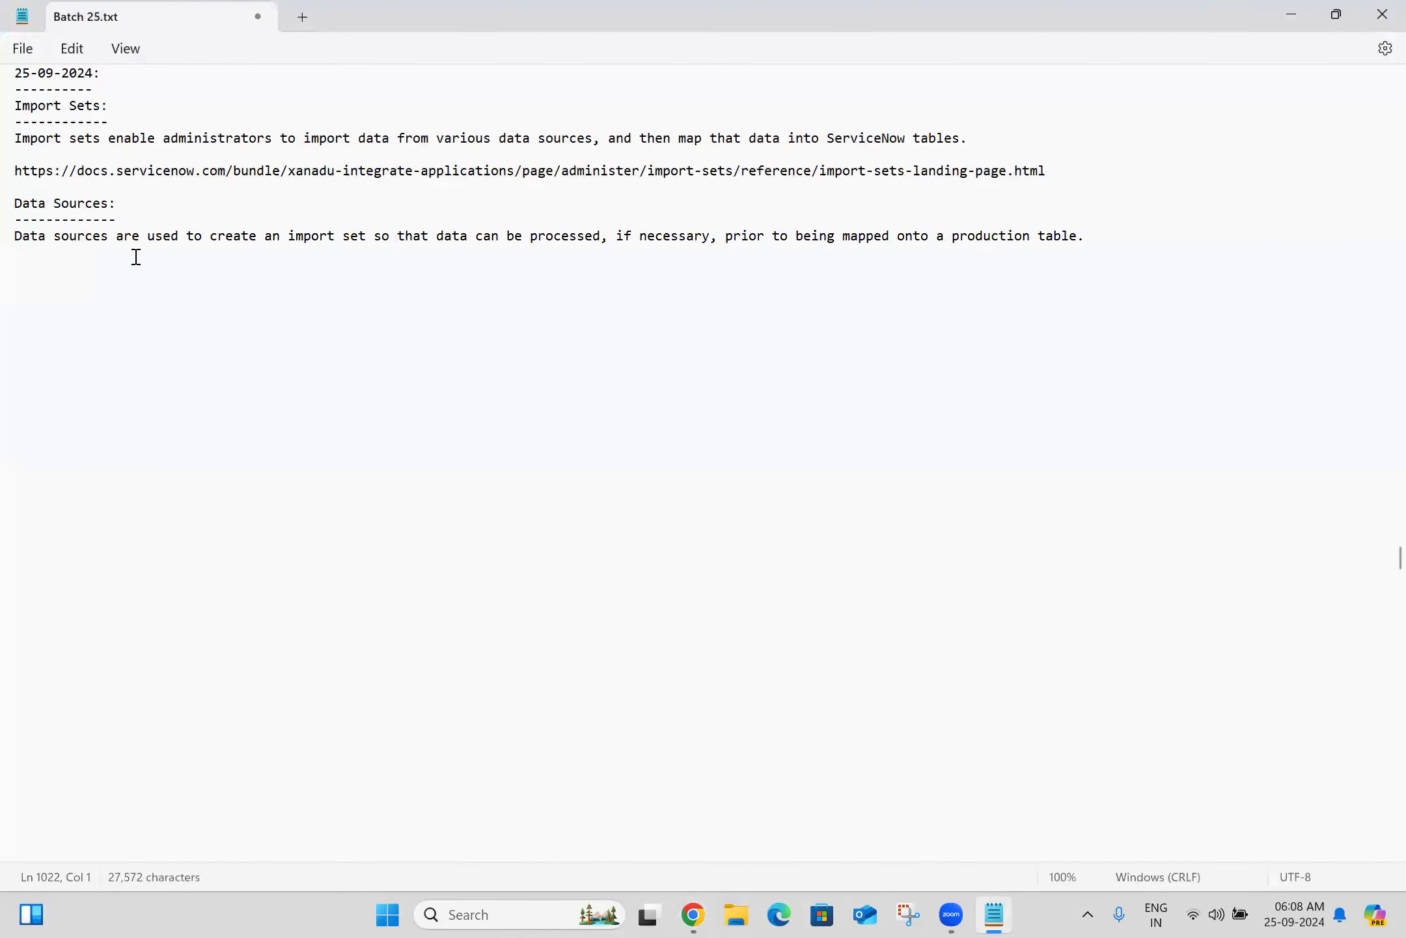
key("ctrl+s")
Highlight the words "import set" in the Data Sources definition, and clear the selection
double_click(298, 235)
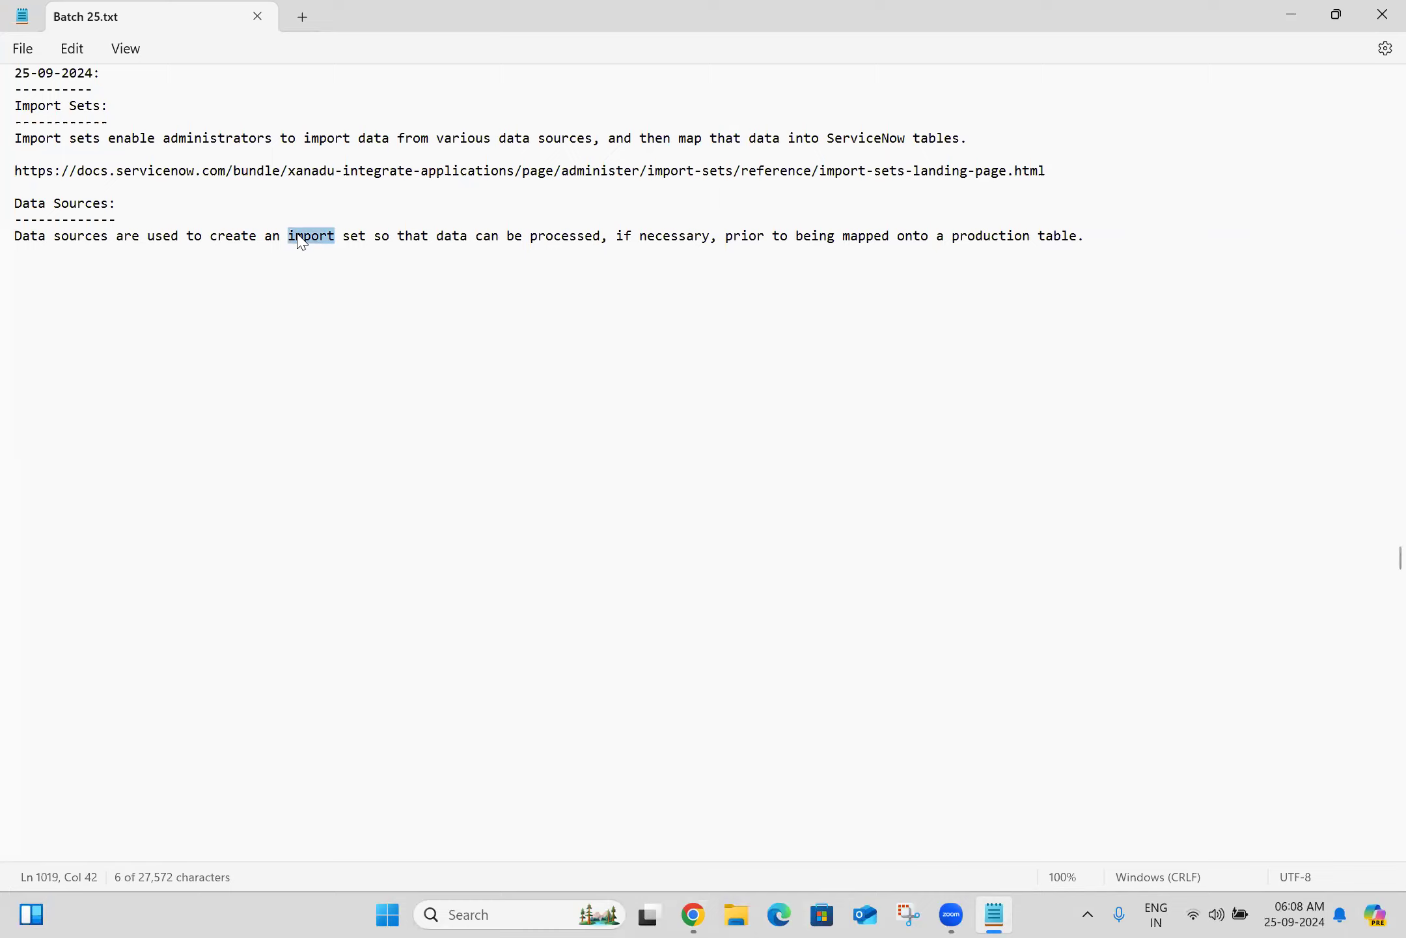
key("shift+Right")
key("shift+Right")
key("shift+Right")
key("shift+Right")
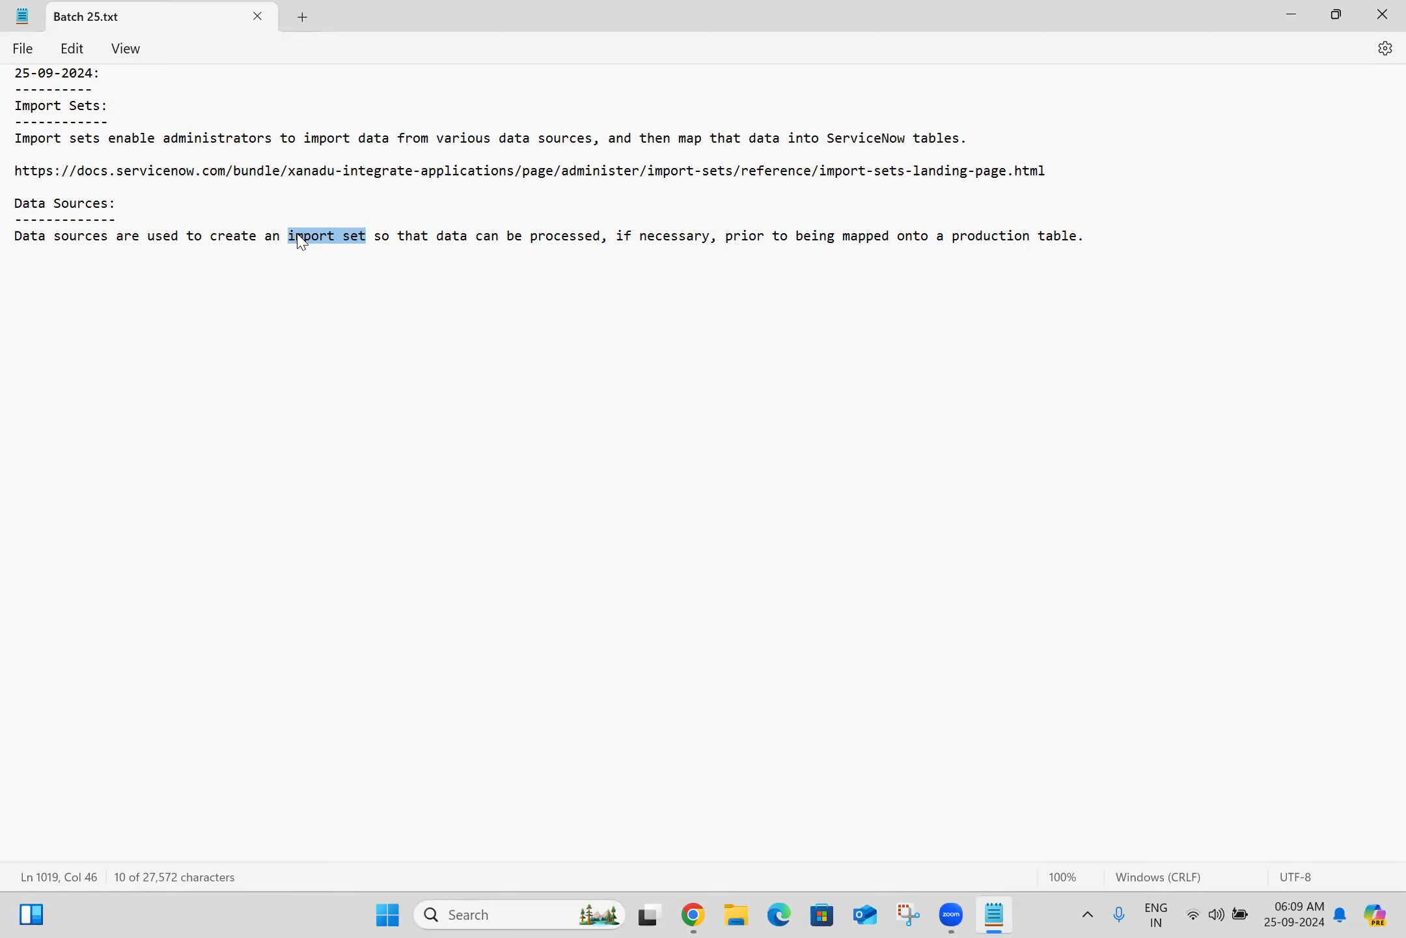
left_click(301, 242)
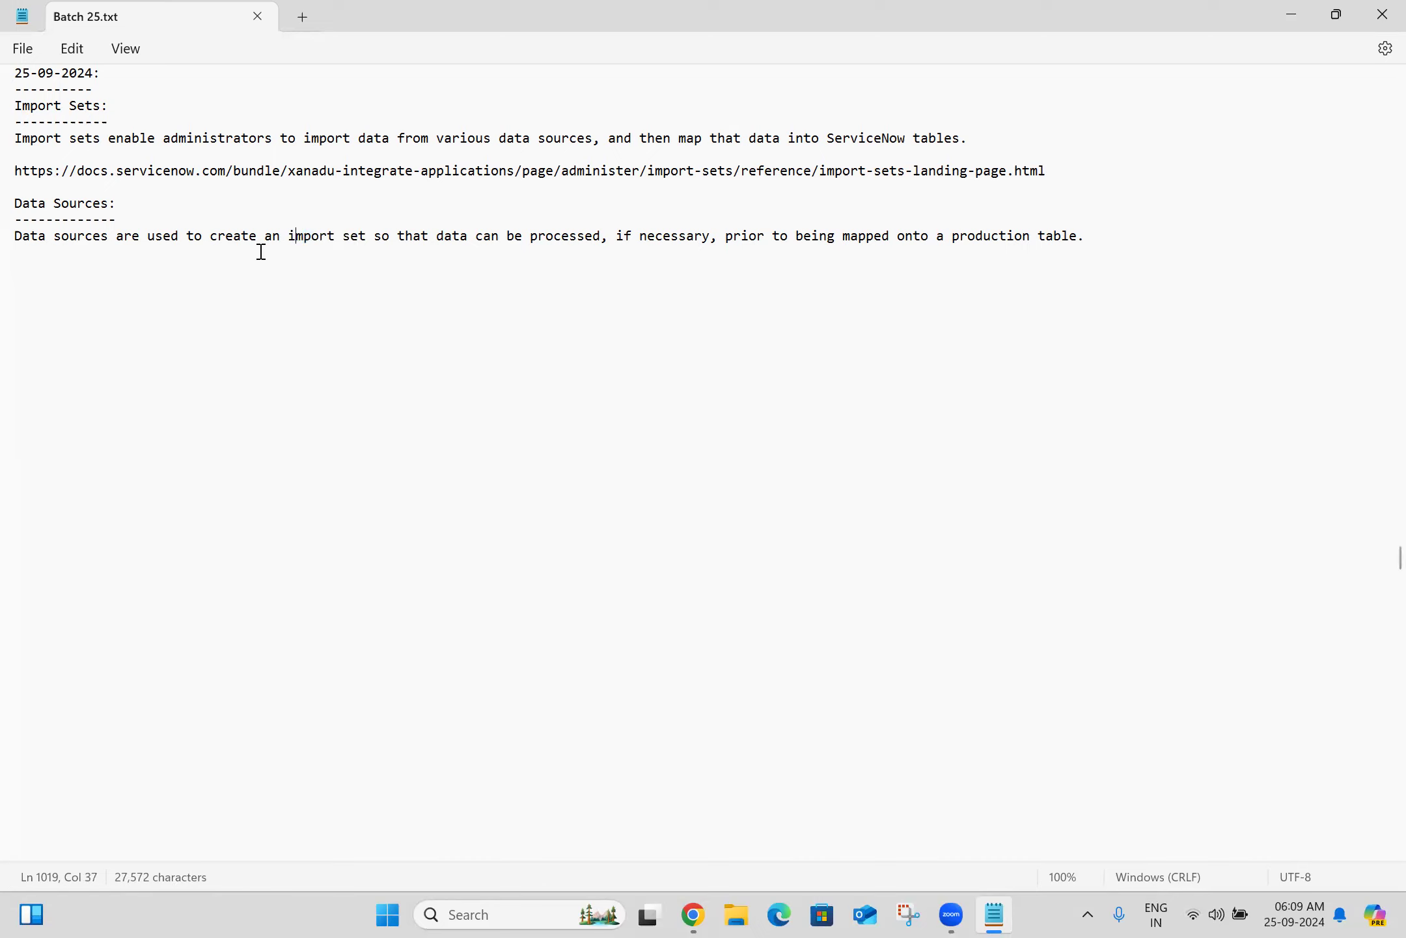
Copy the Data sources documentation page's URL from Chrome into the Notepad notes below the Data Sources definition, followed by a blank line
left_click(220, 269)
left_click(693, 914)
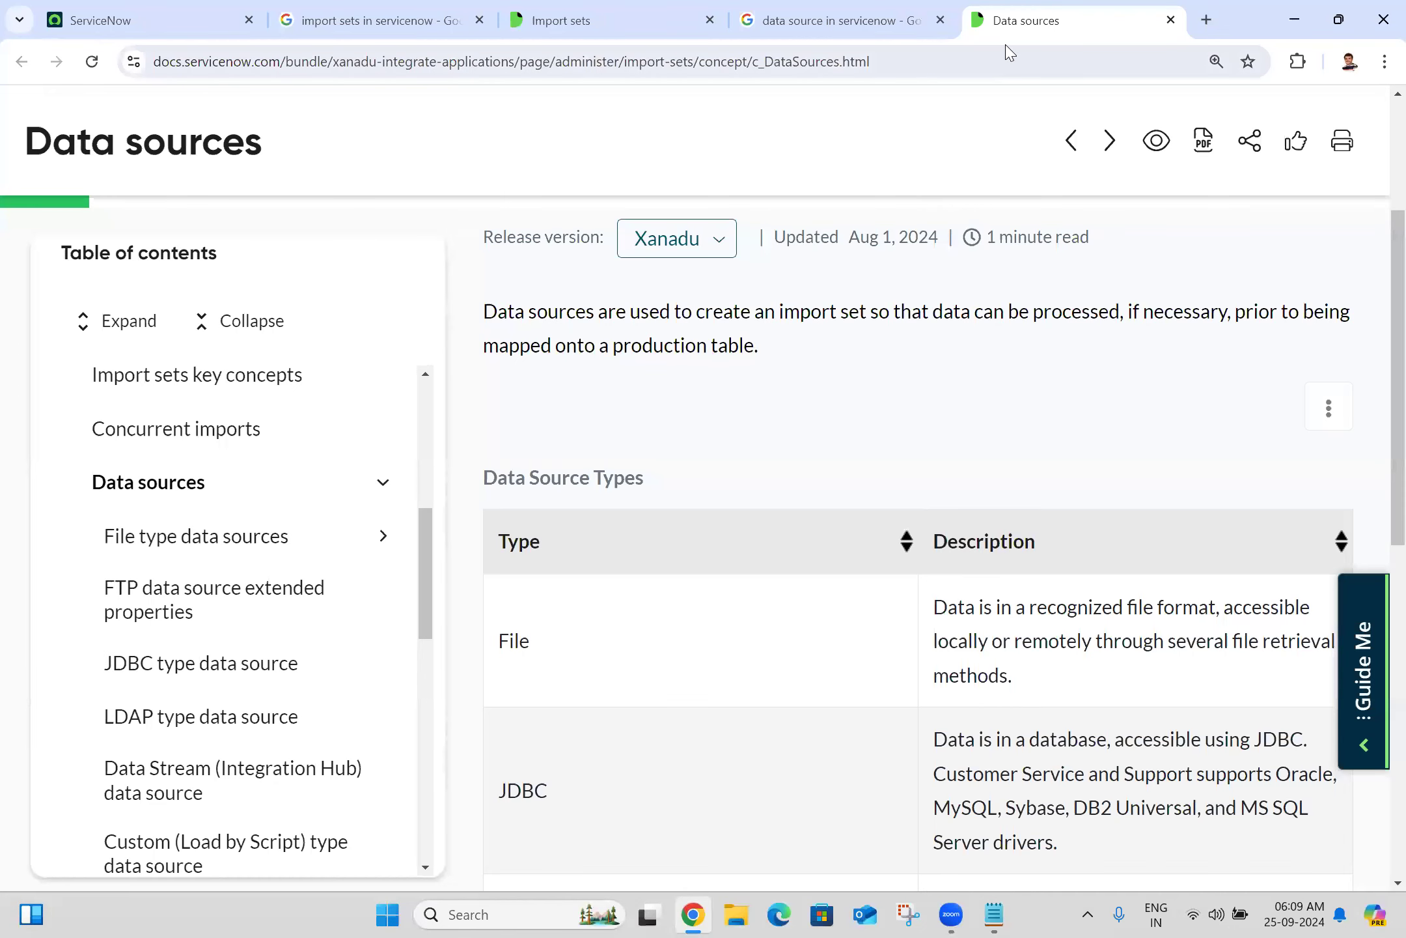
left_click(996, 59)
key("ctrl+c")
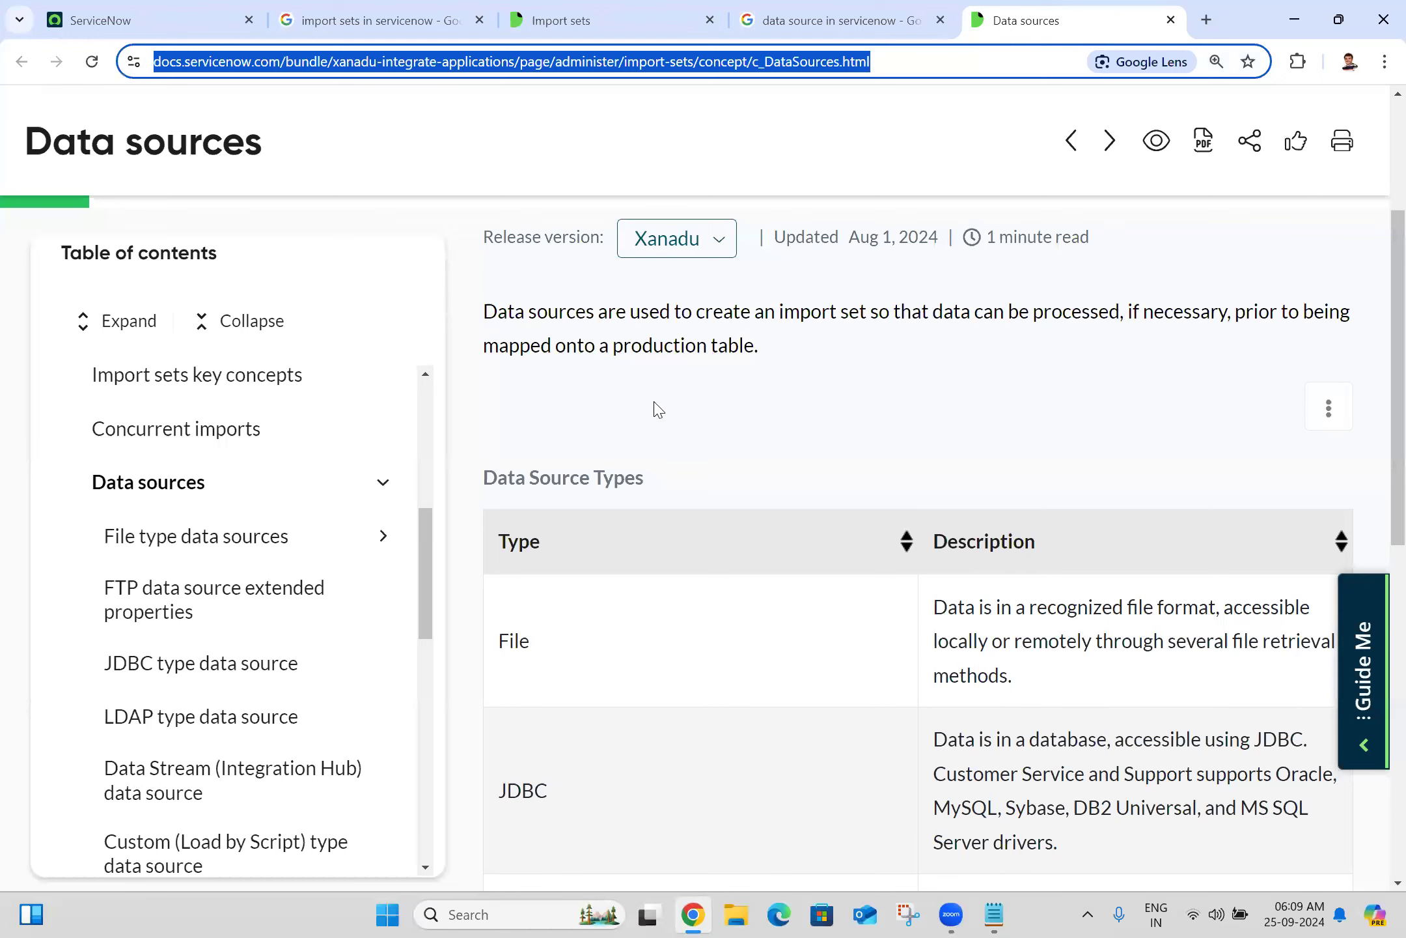
key("alt+Tab")
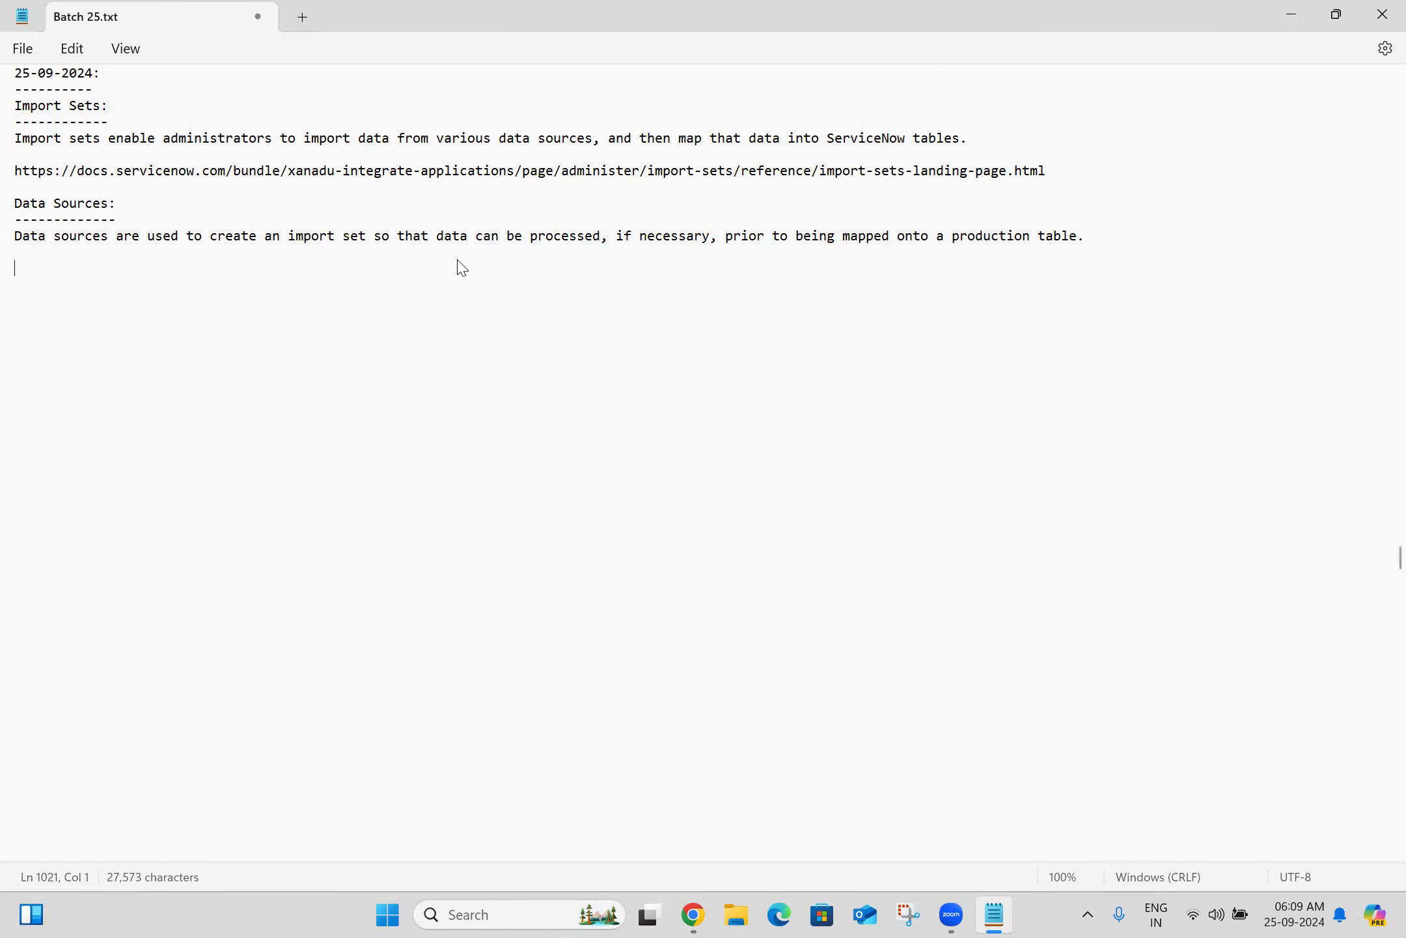
key("ctrl+v")
key("Return")
key("Return")
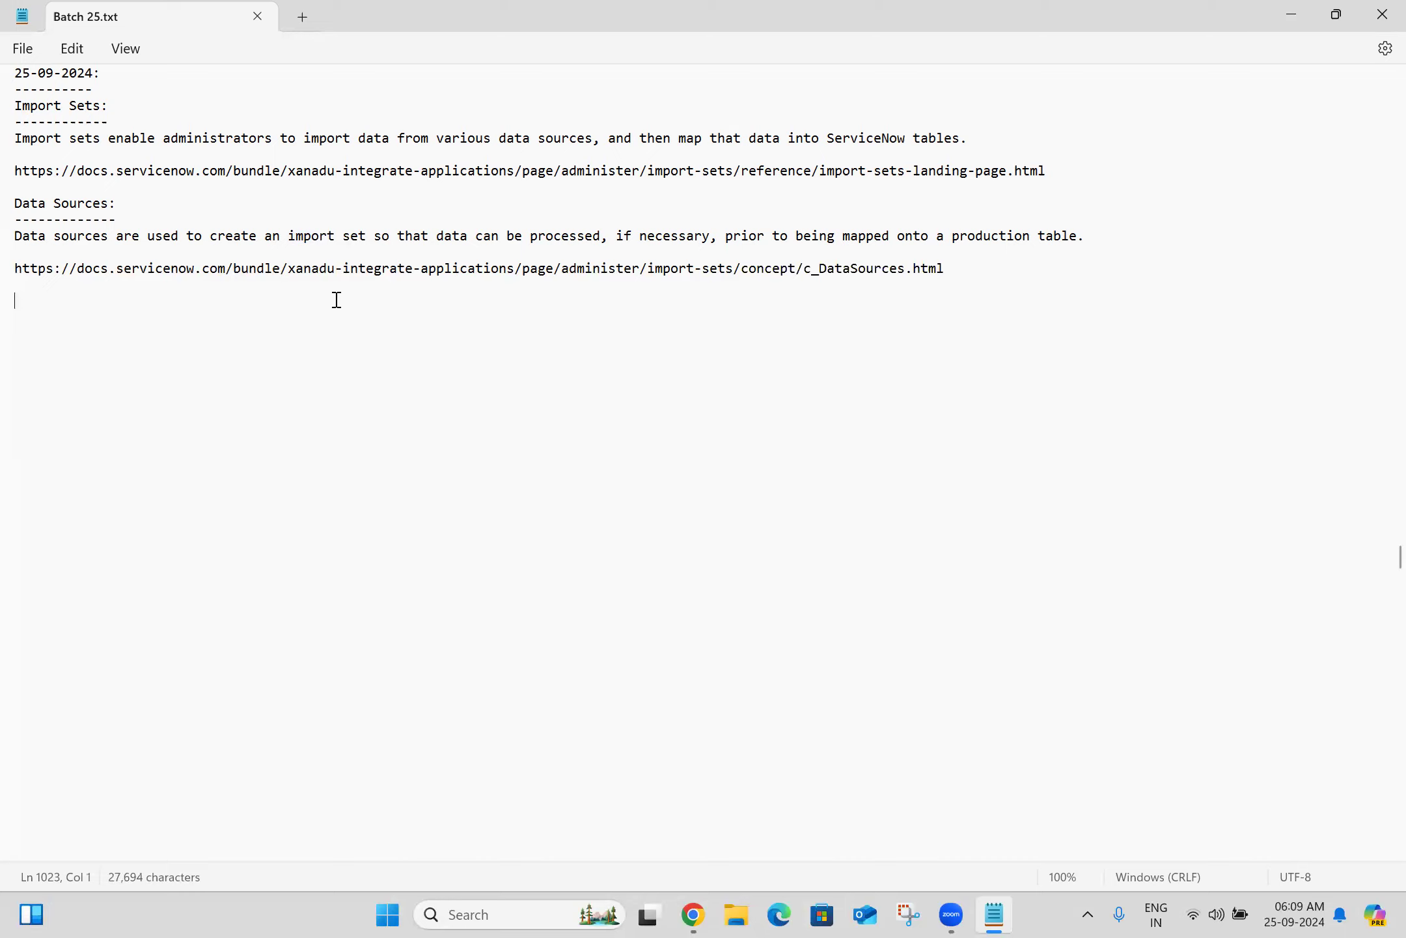
Add the heading "Data Source Types:" below the Data sources URL, followed by a blank line
type("Data Source Types:")
key("Return")
key("Return")
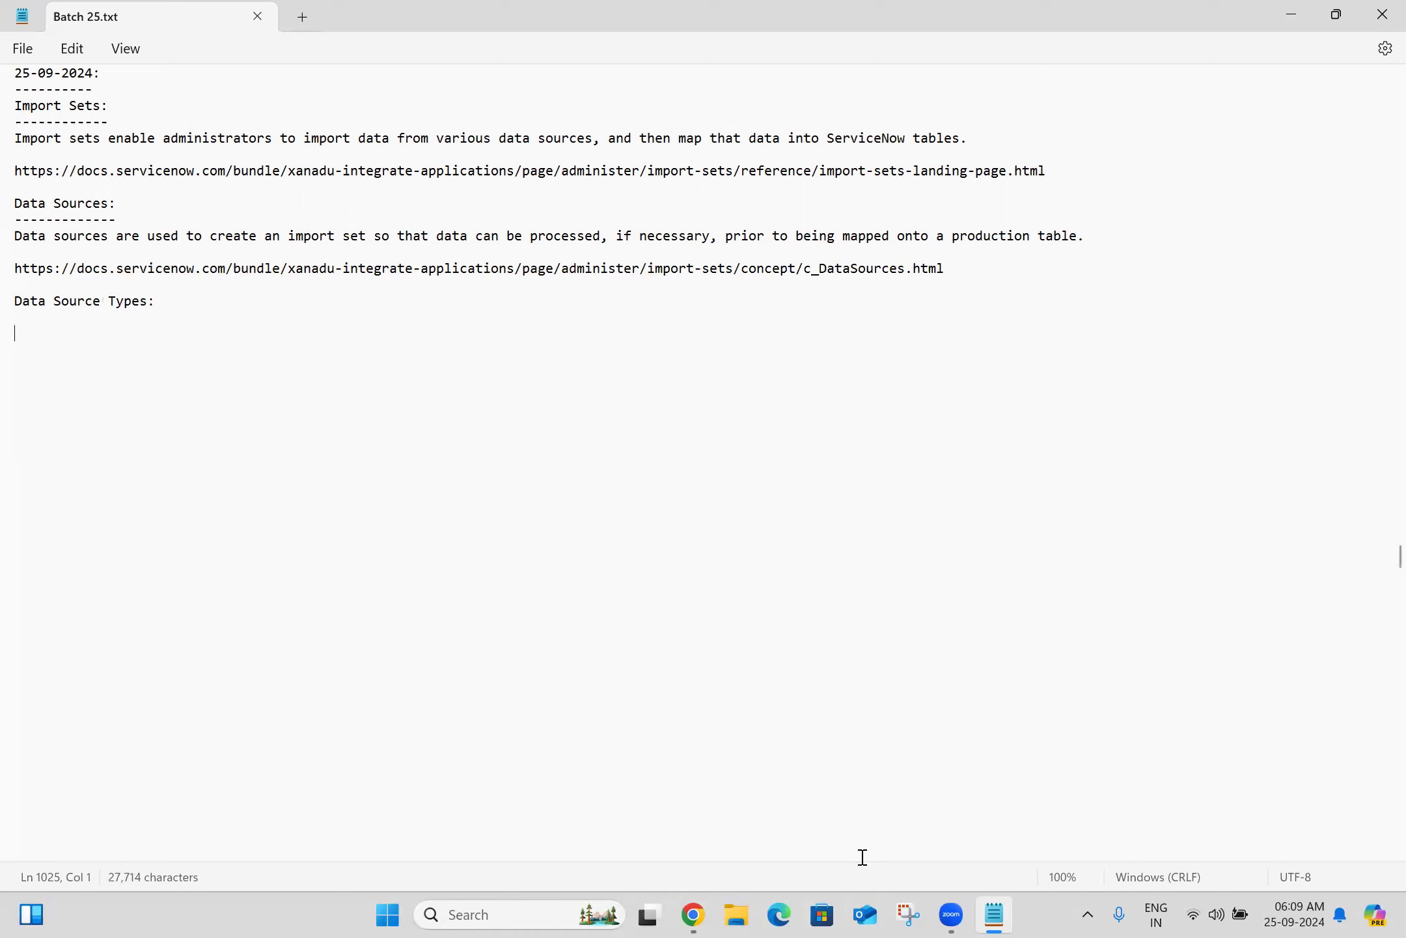
Review the Data Source Types table on the documentation page in Chrome, and list "1. File", "2. JDBC" and "3. LDAP" in the Notepad notes
left_click(693, 914)
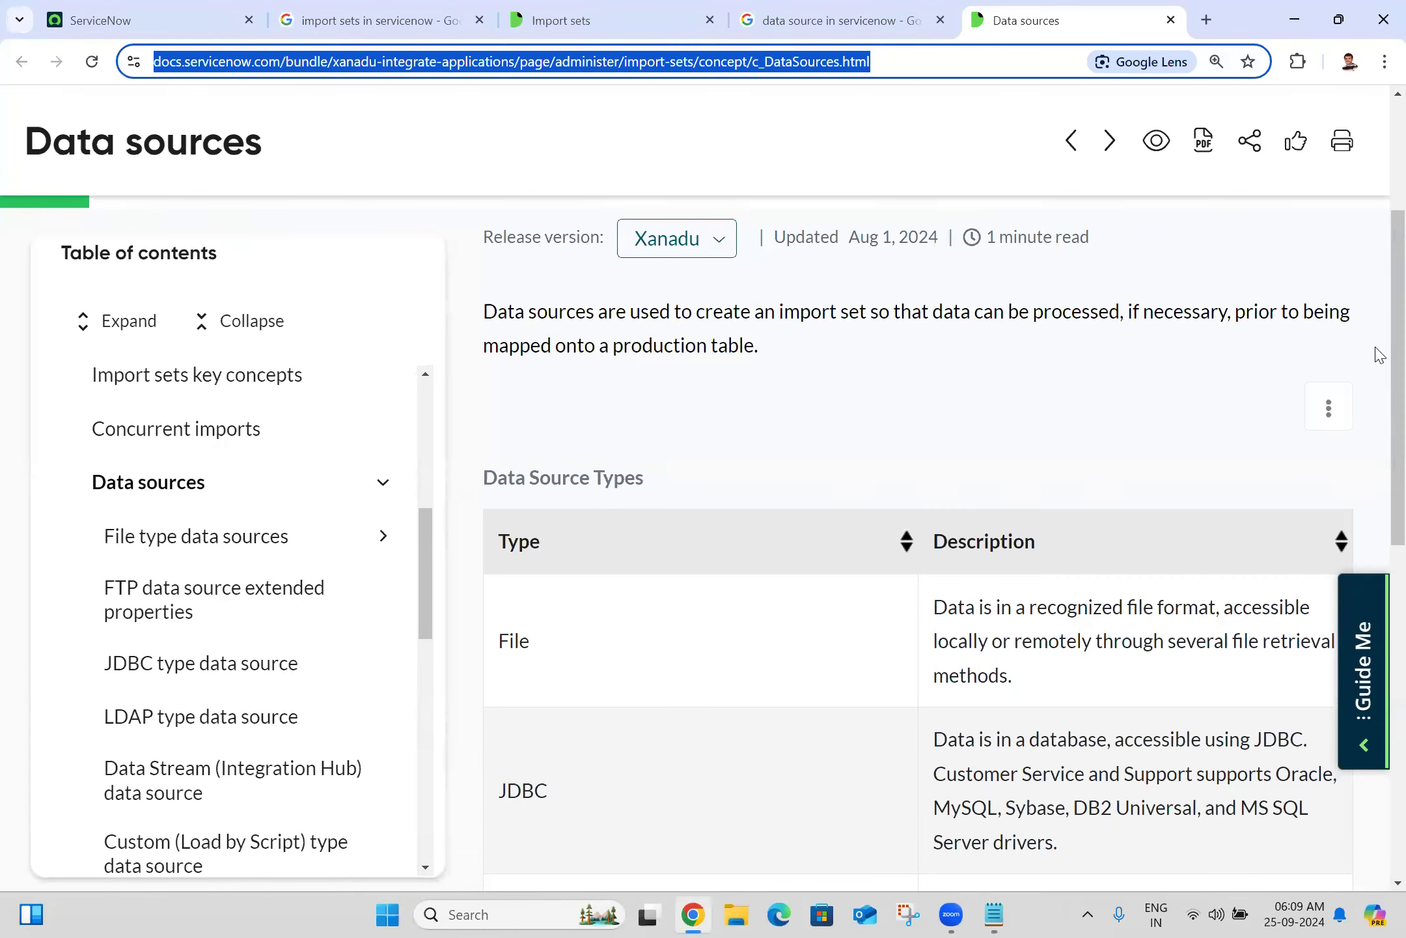
left_click(1379, 381)
scroll(1379, 381, "down", 5)
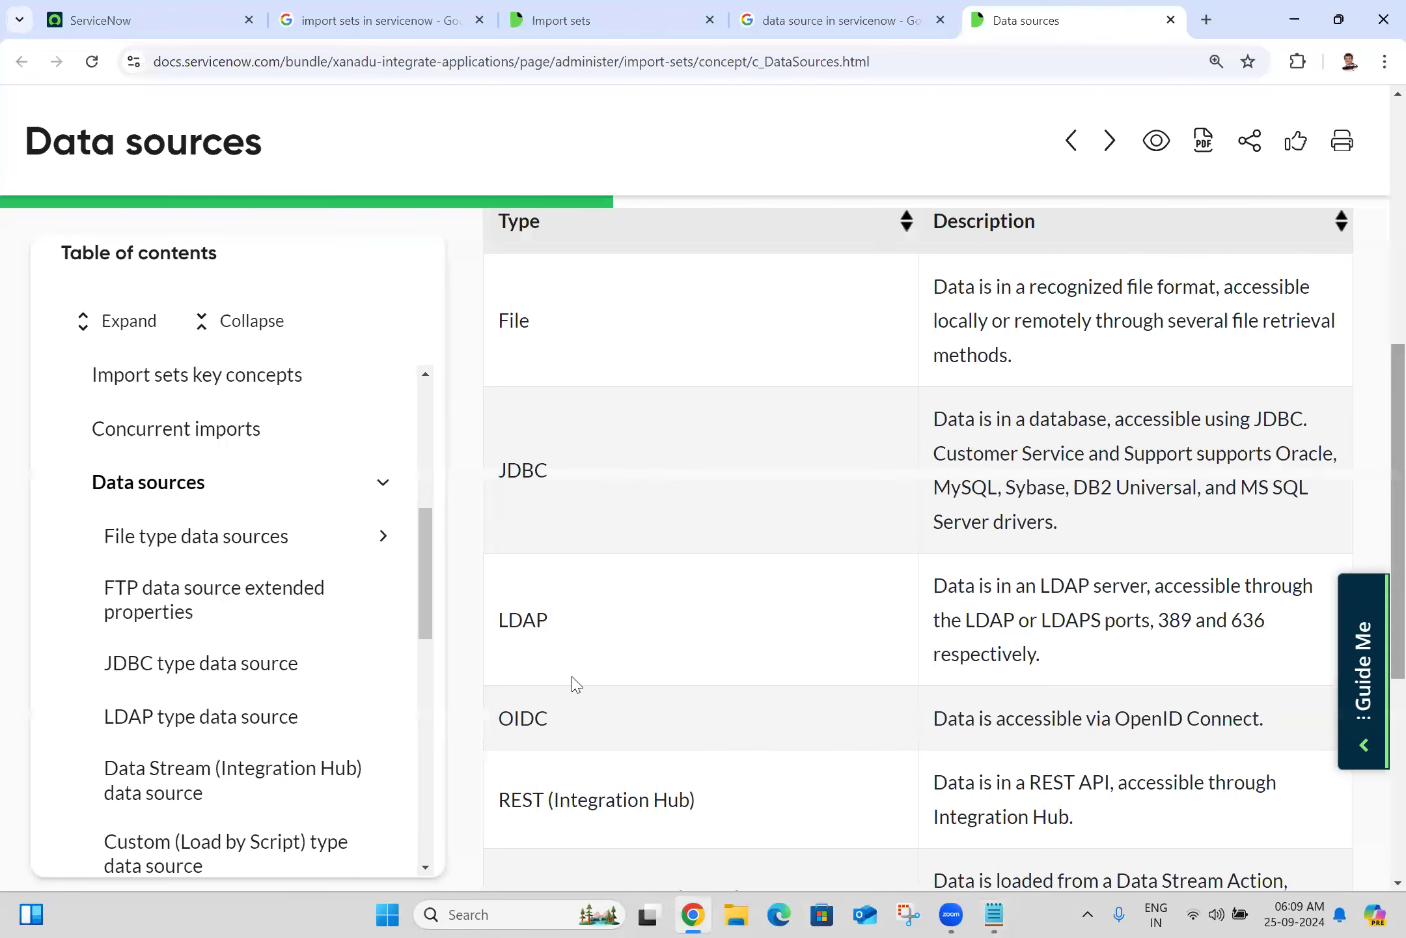
scroll(1380, 518, "down", 3)
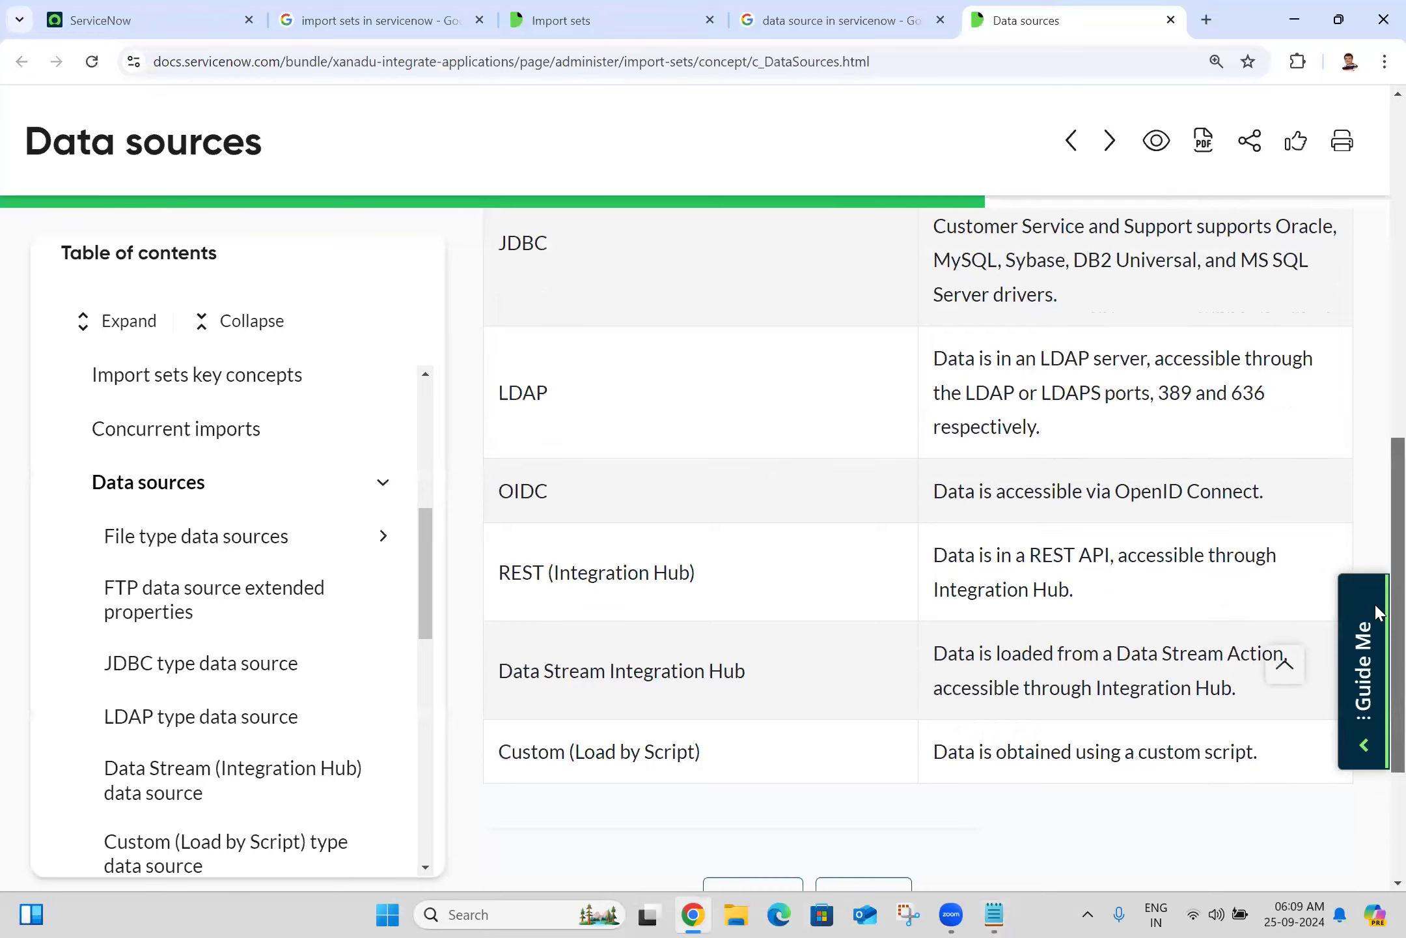
scroll(1379, 612, "up", 10)
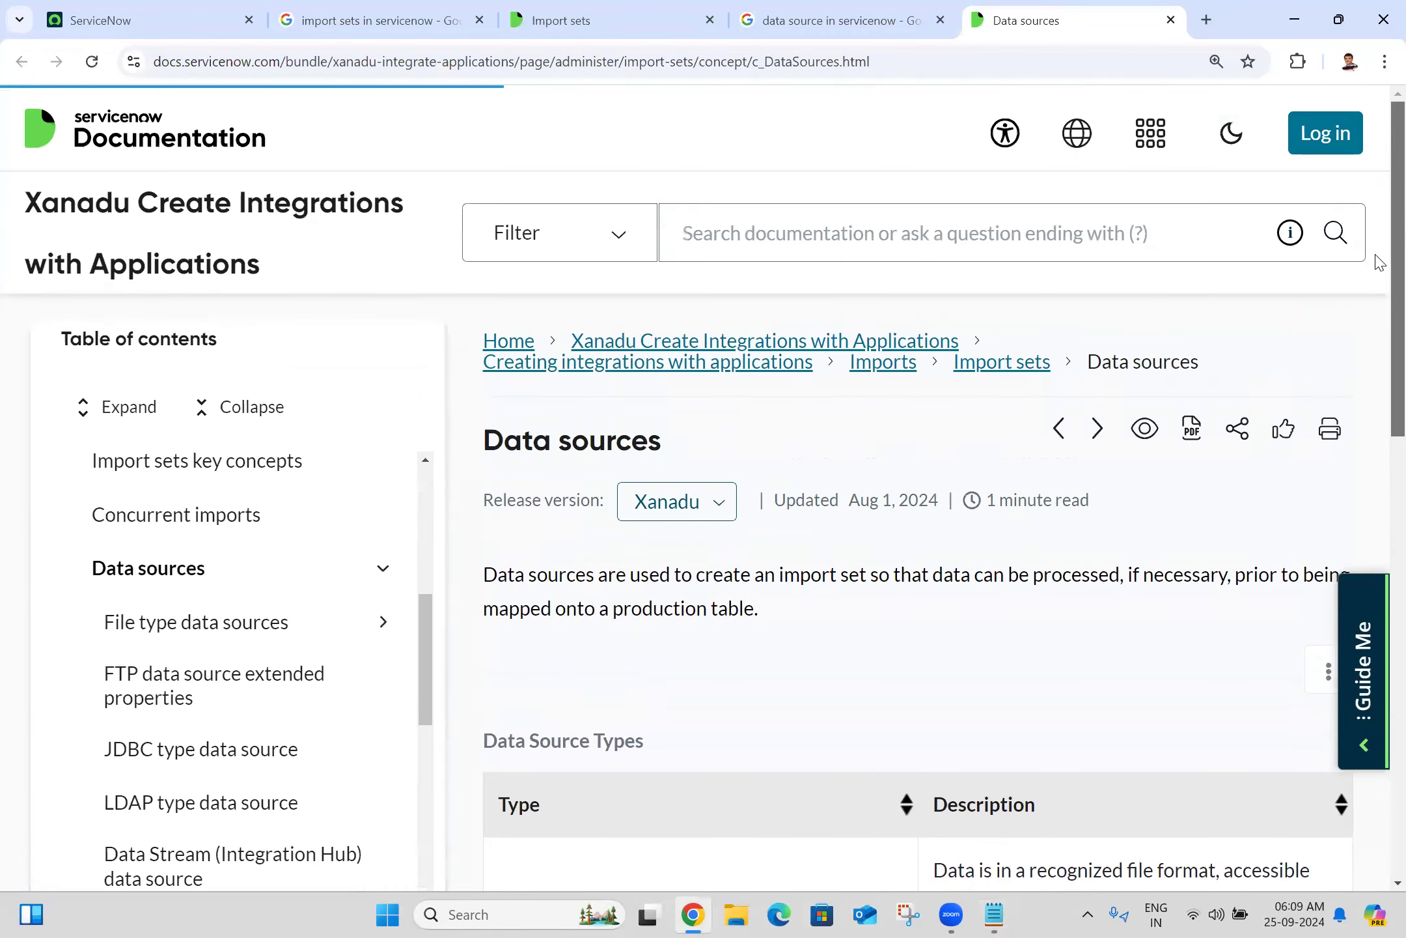
scroll(1372, 449, "down", 6)
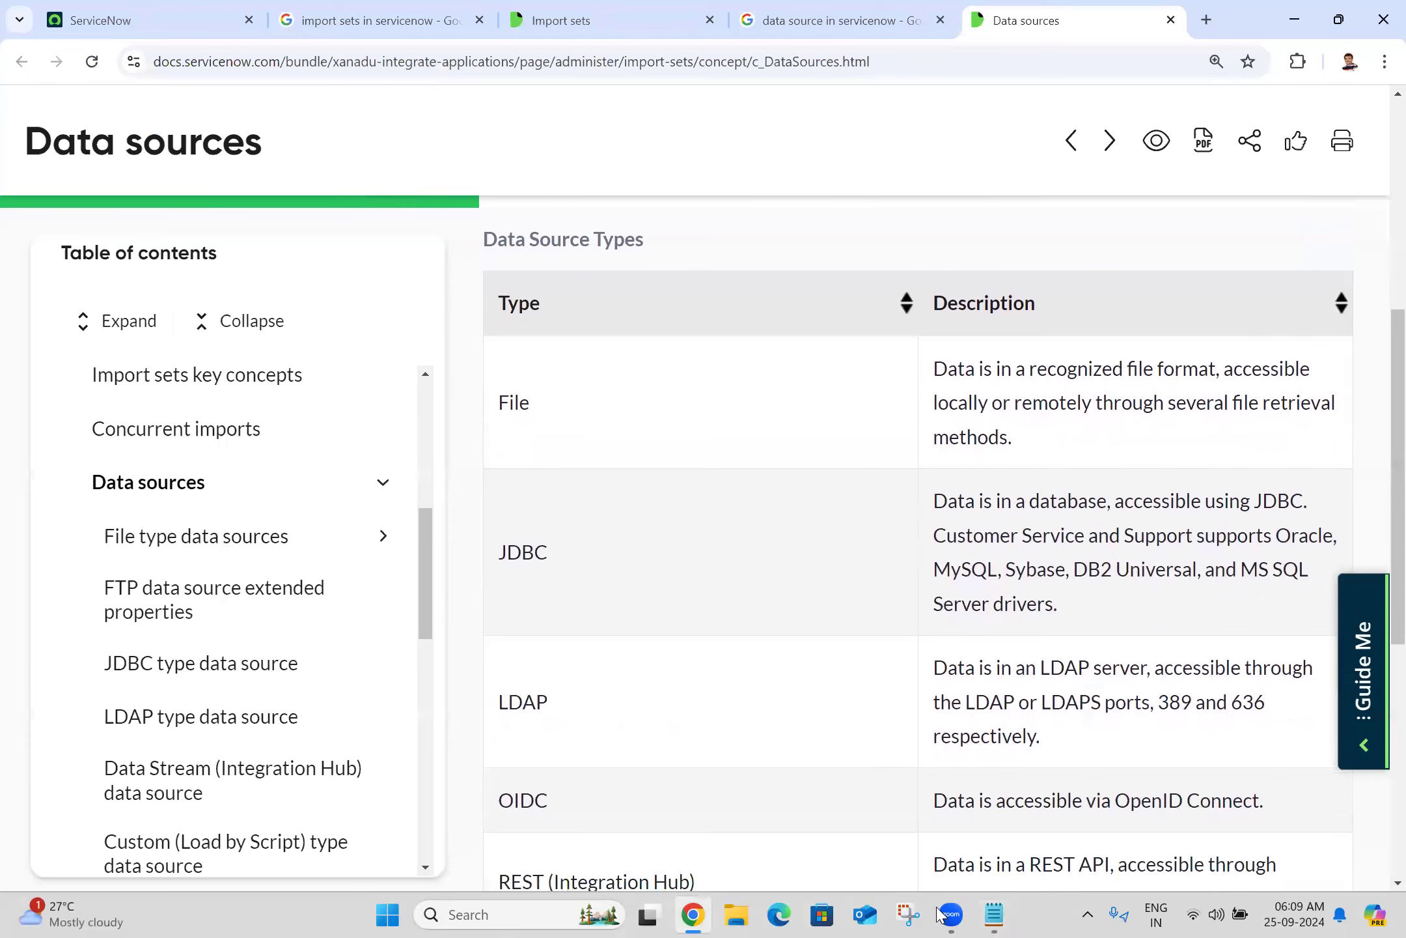
left_click(993, 914)
type("1. ")
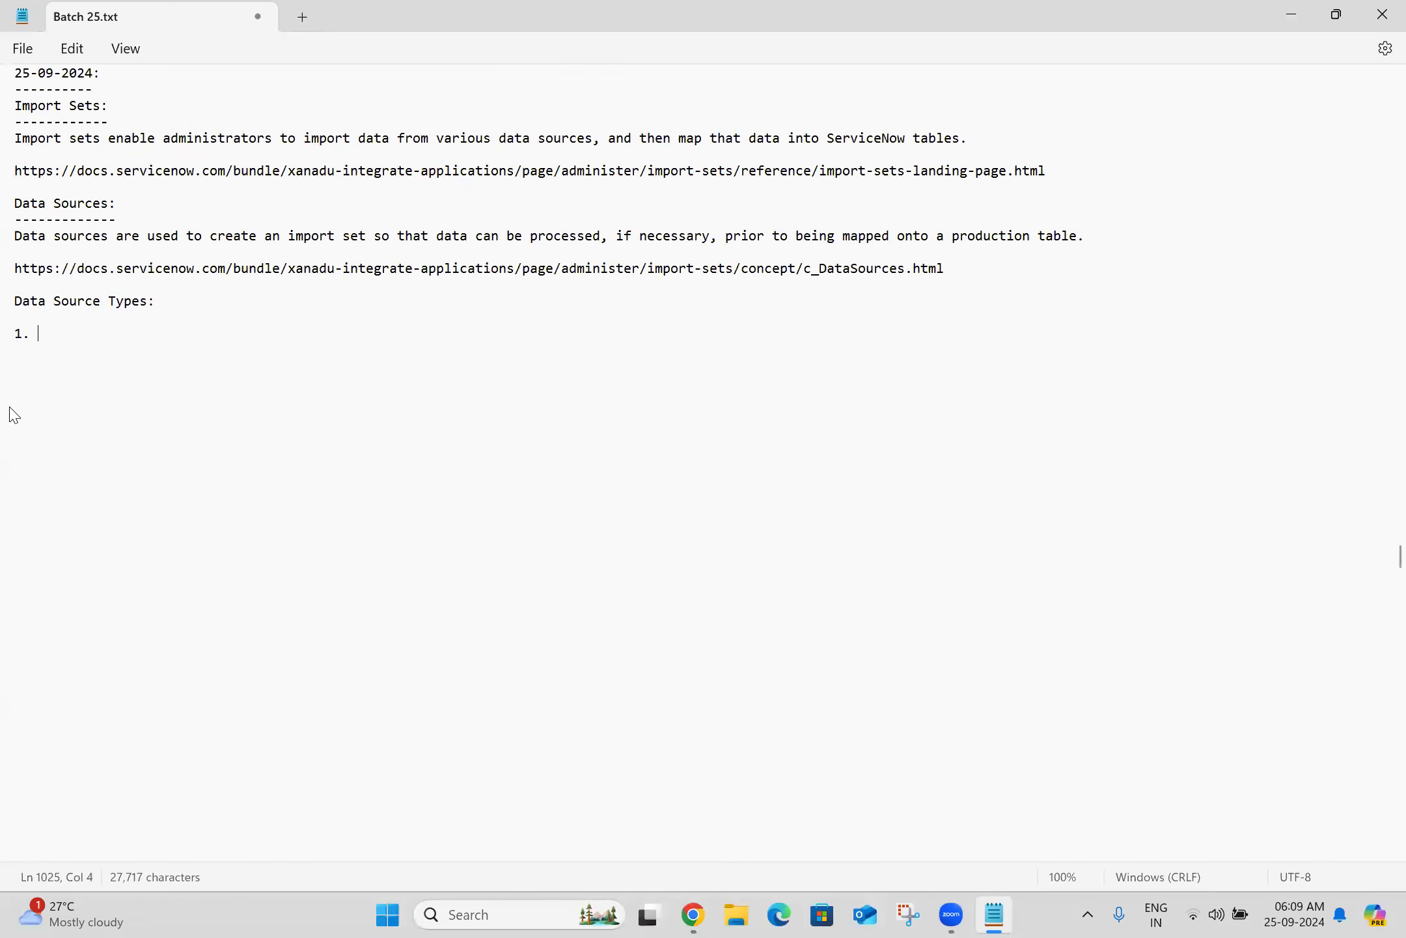
type("File")
key("Return")
type("2. JDBC")
key("Return")
type("3. LDAP")
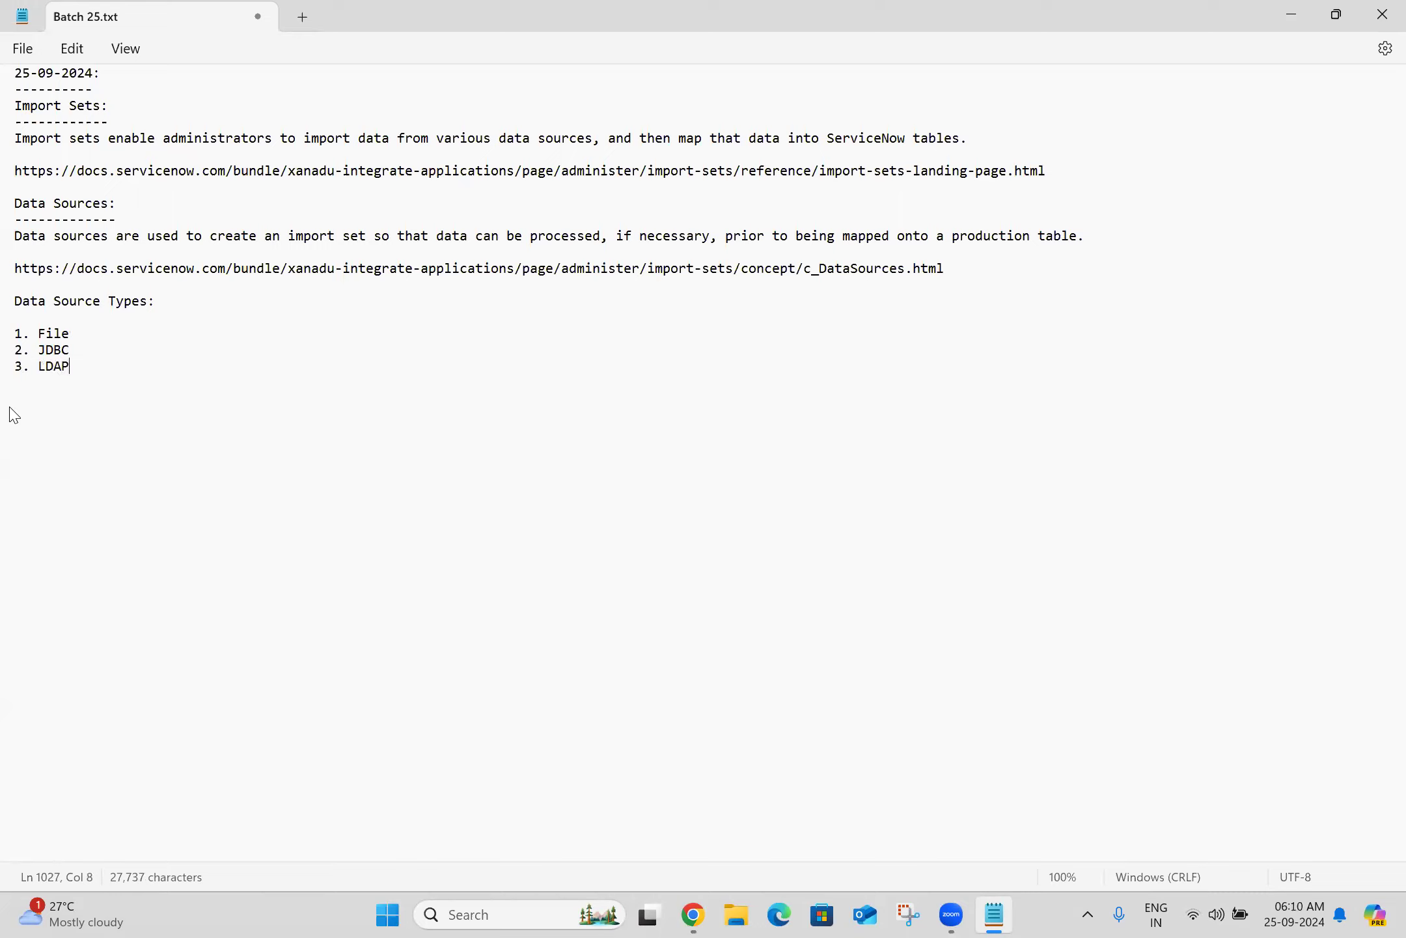
Add "4. OIDC" and "5. REST(Integration Hub)" to the list of data source types
key("Return")
type("4. OIDC")
key("Return")
type("5. REST(Inte")
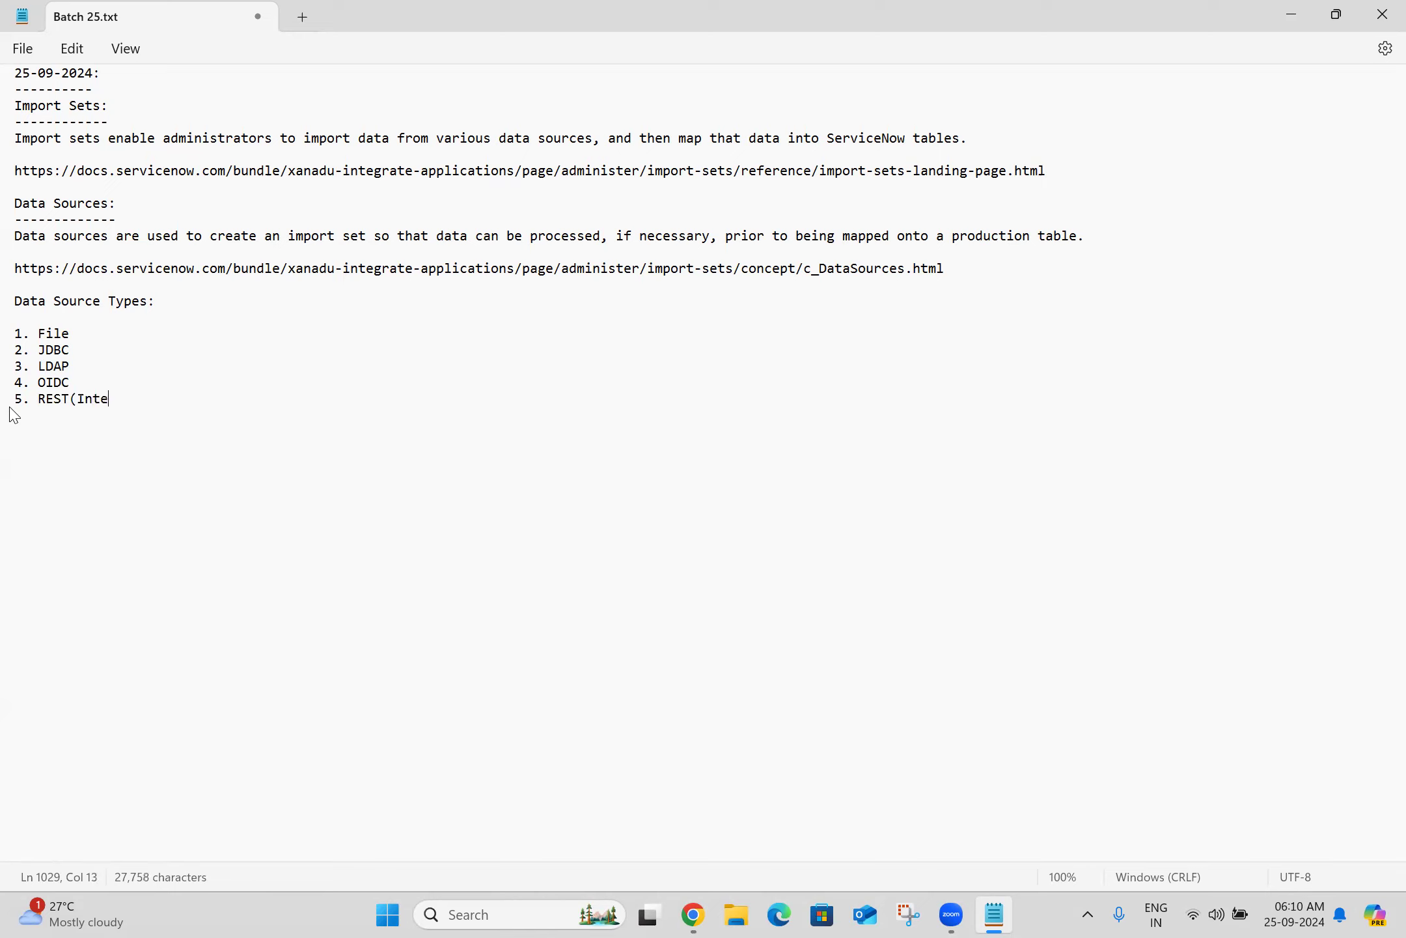
type("gration ")
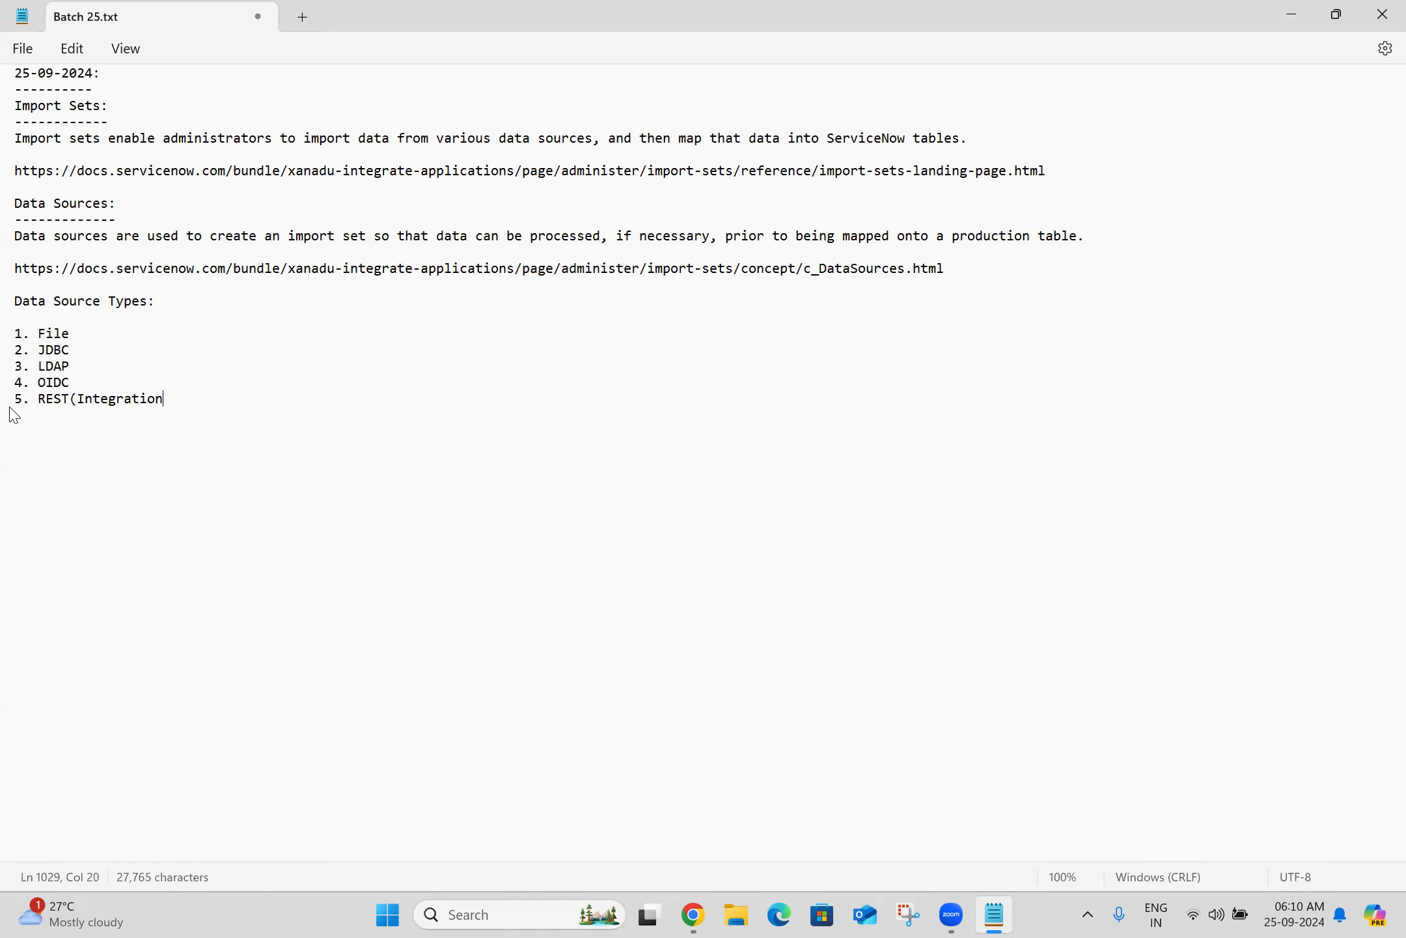
type("Hub)")
Add "6. Custom(Load by Script)" and "7. Data Stream Integration Hub" to the list, and check it against the documentation table in Chrome
key("Return")
type("6. Custom")
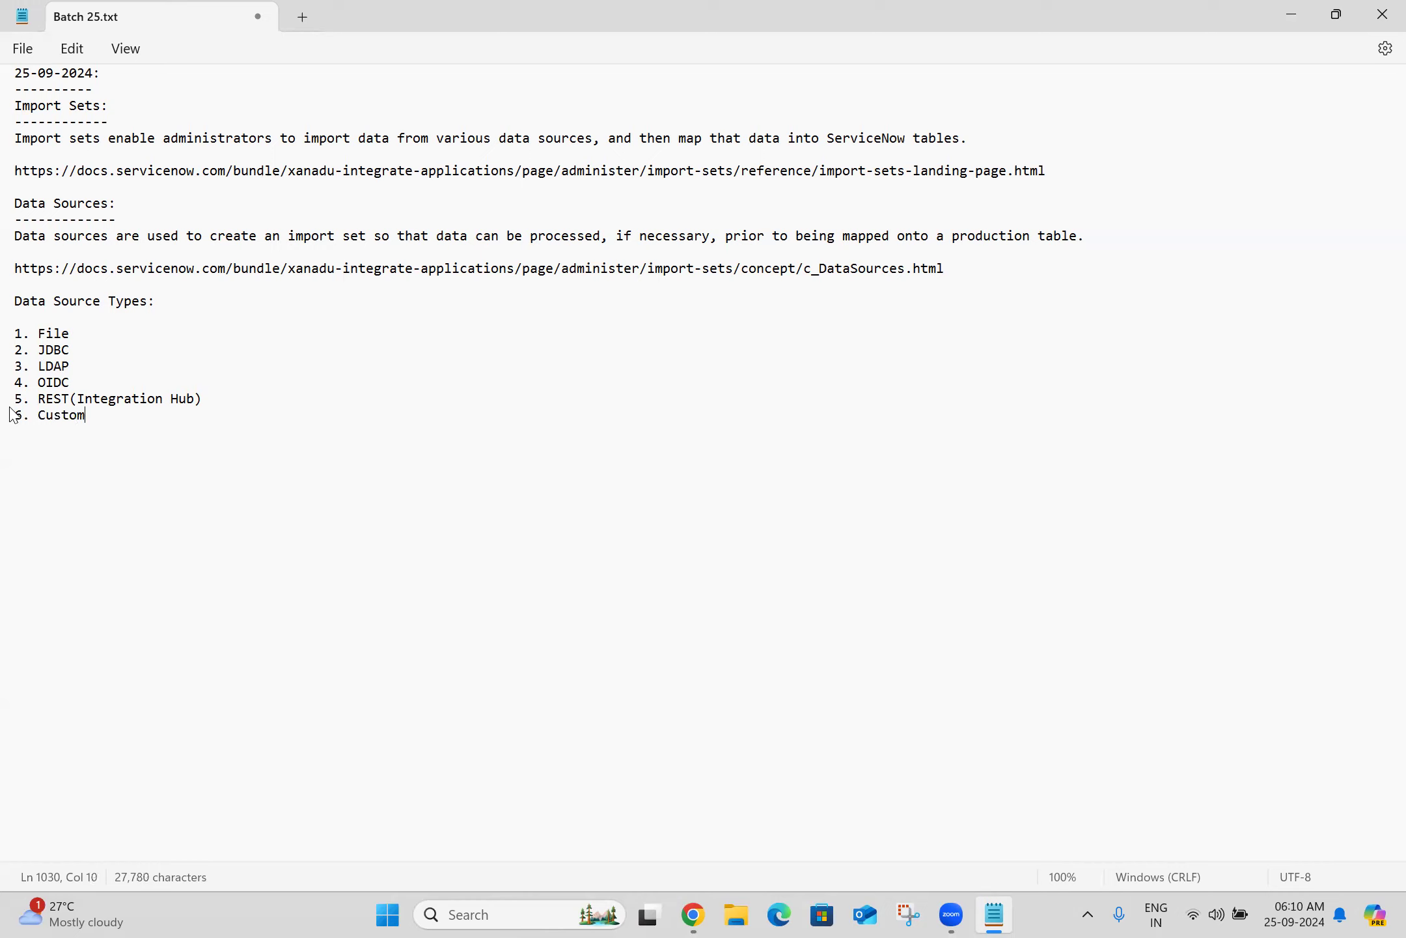
type("(Load by Script)")
key("Return")
type("7")
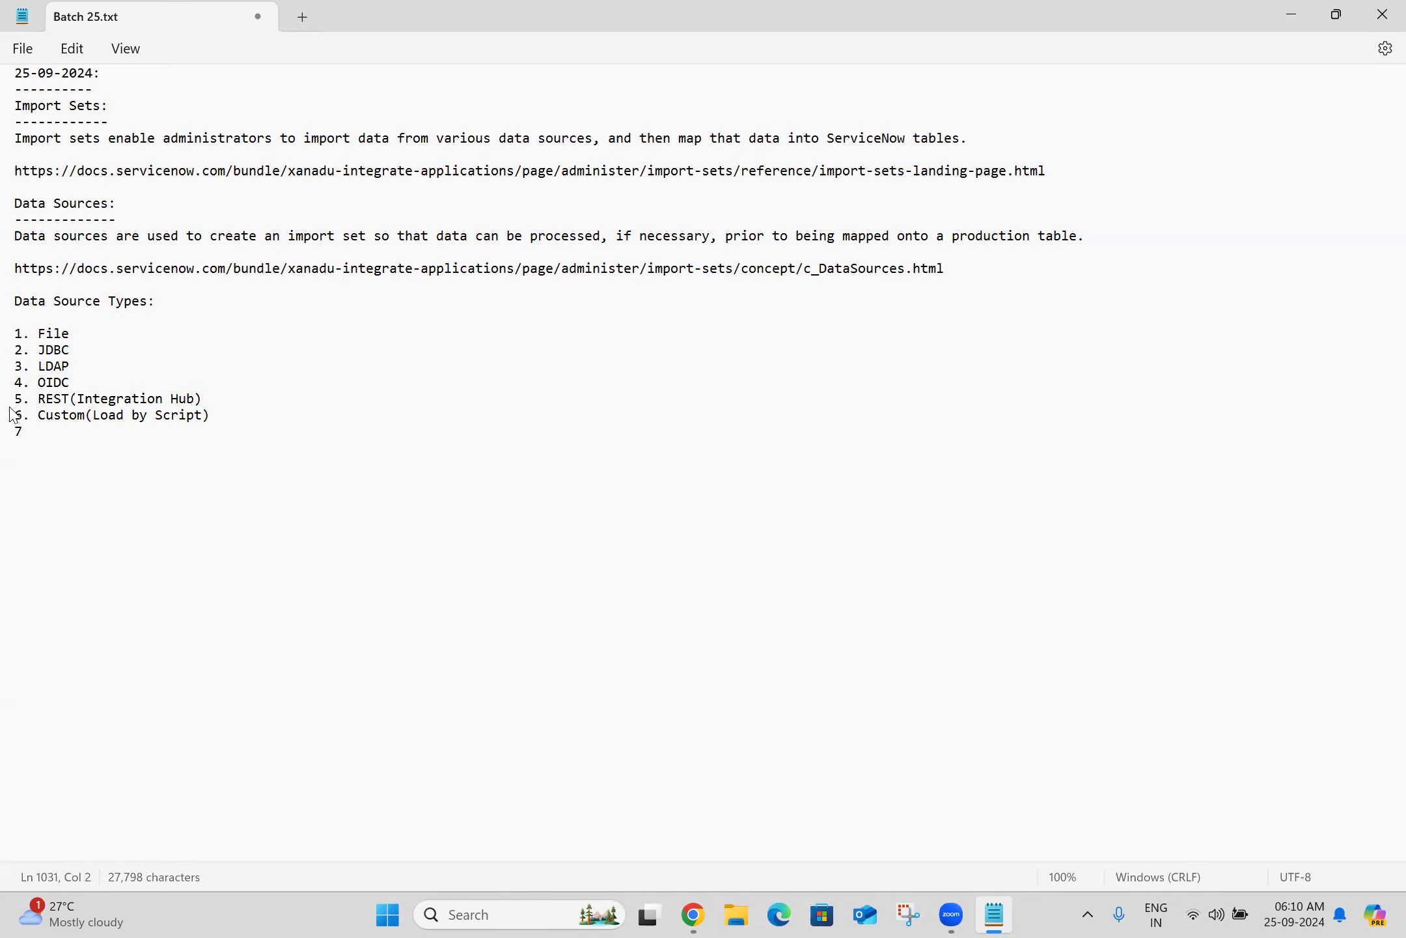
type(". Data Stream ")
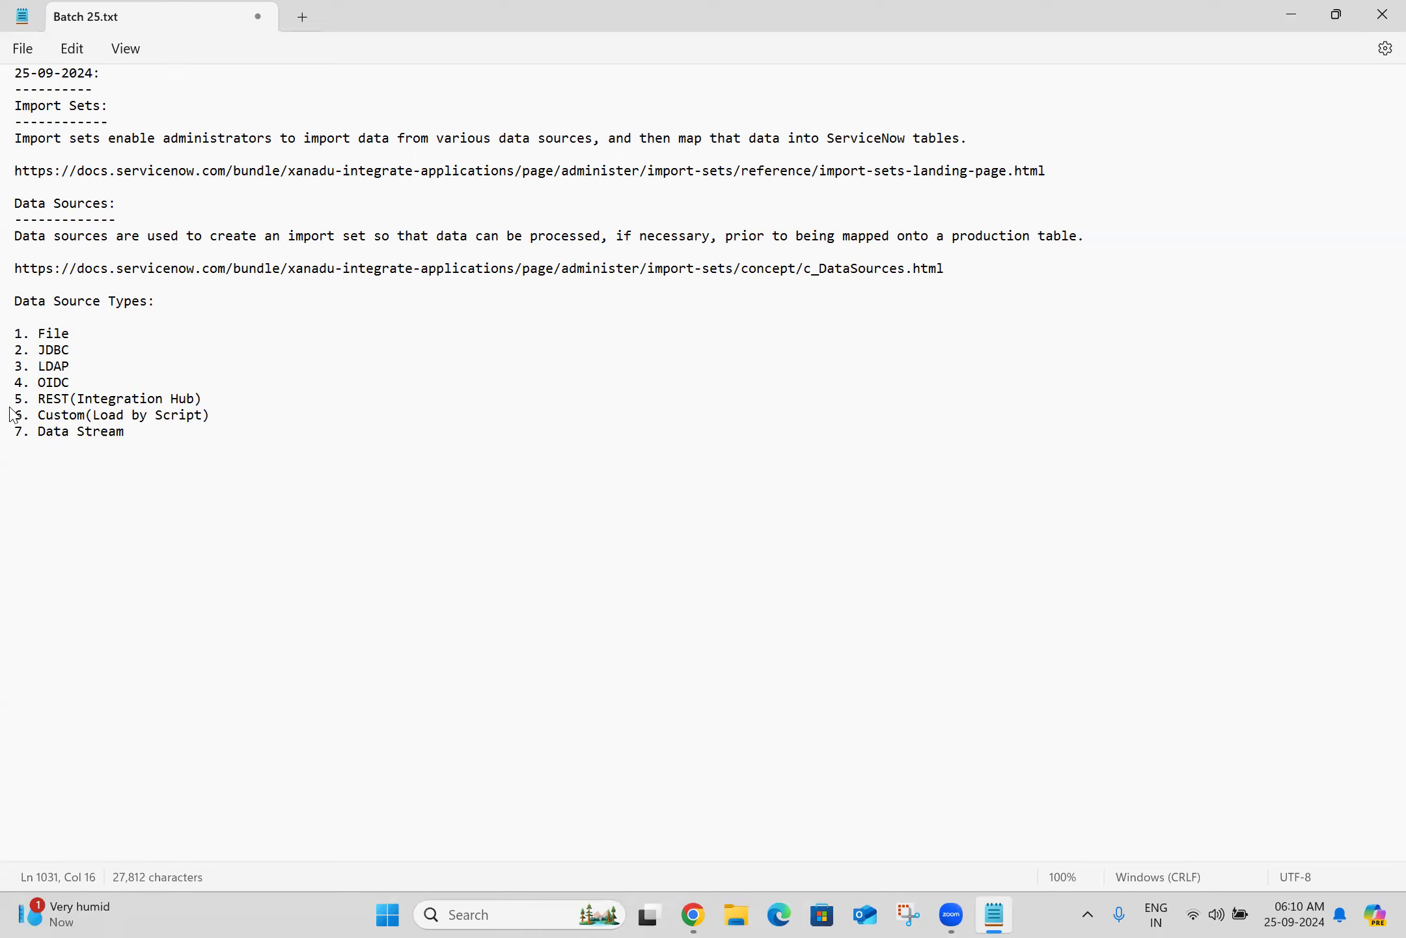
type("Integratio")
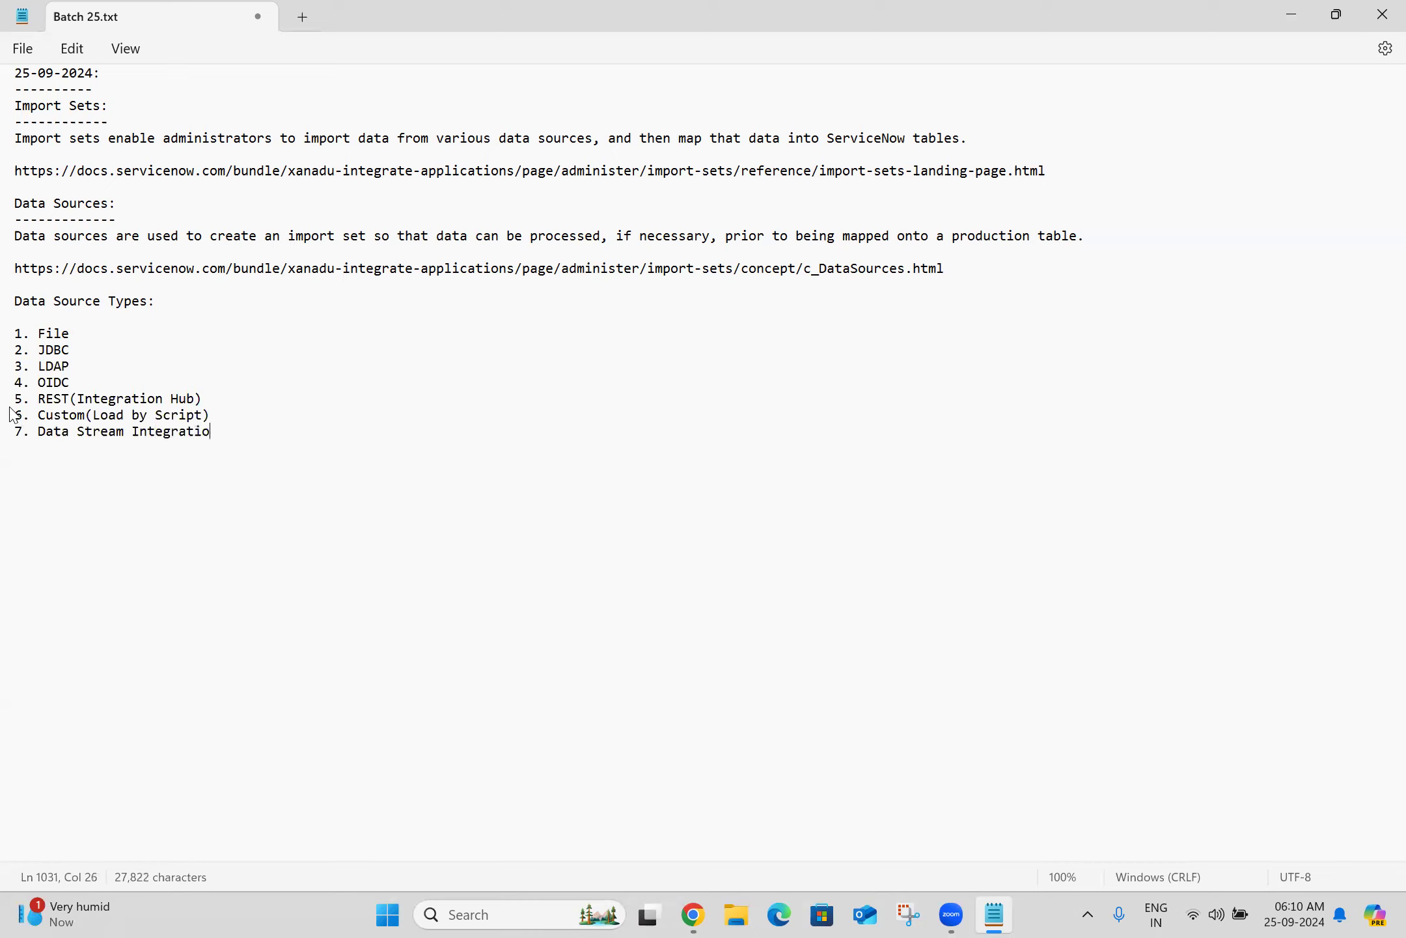
type("n Hub")
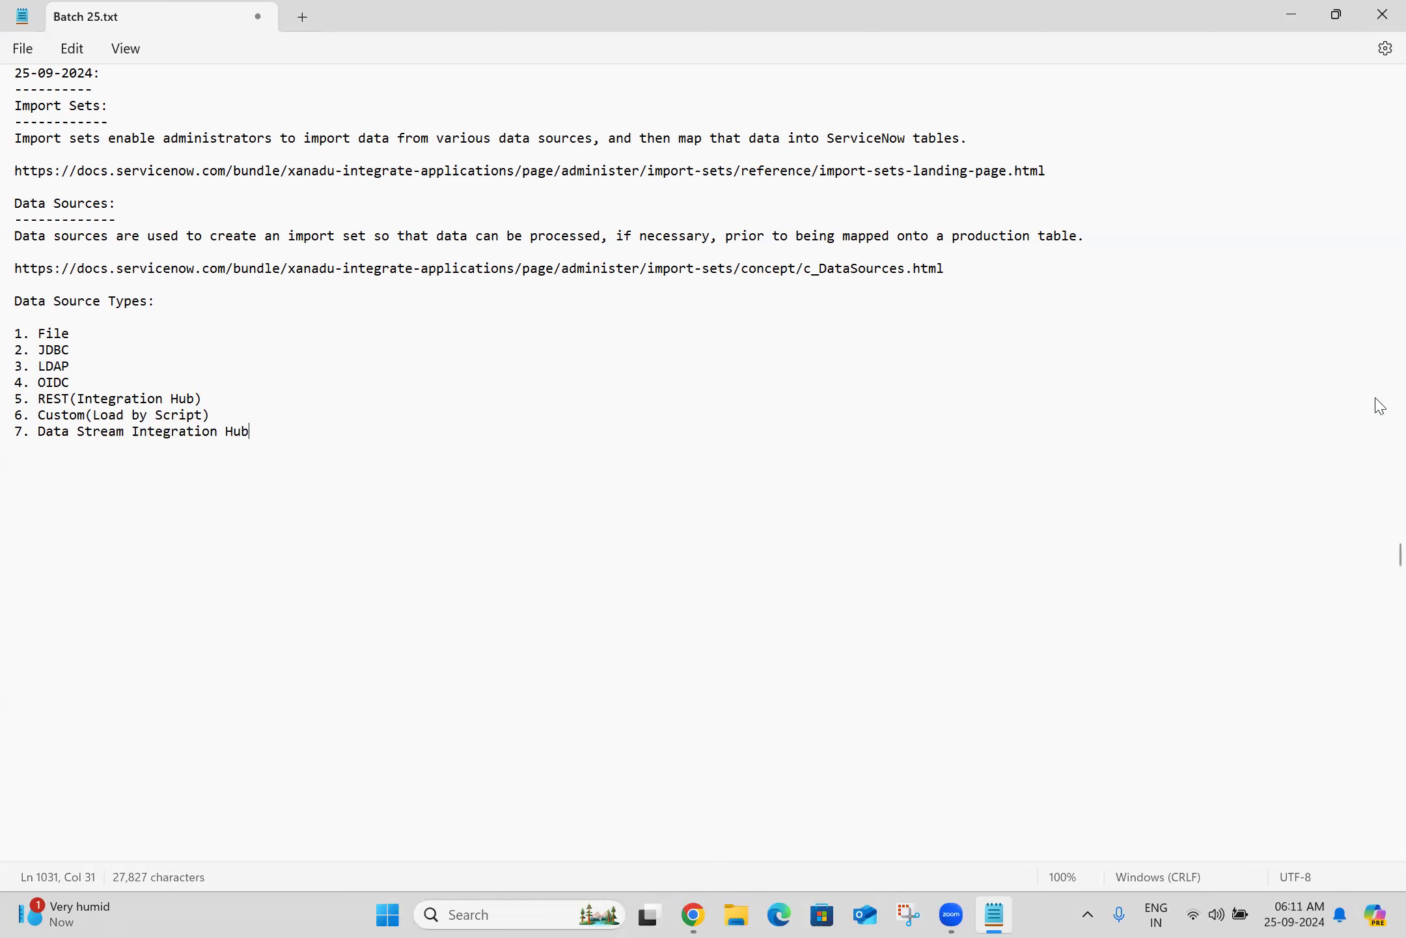
key("alt+Tab")
scroll(1379, 436, "down", 5)
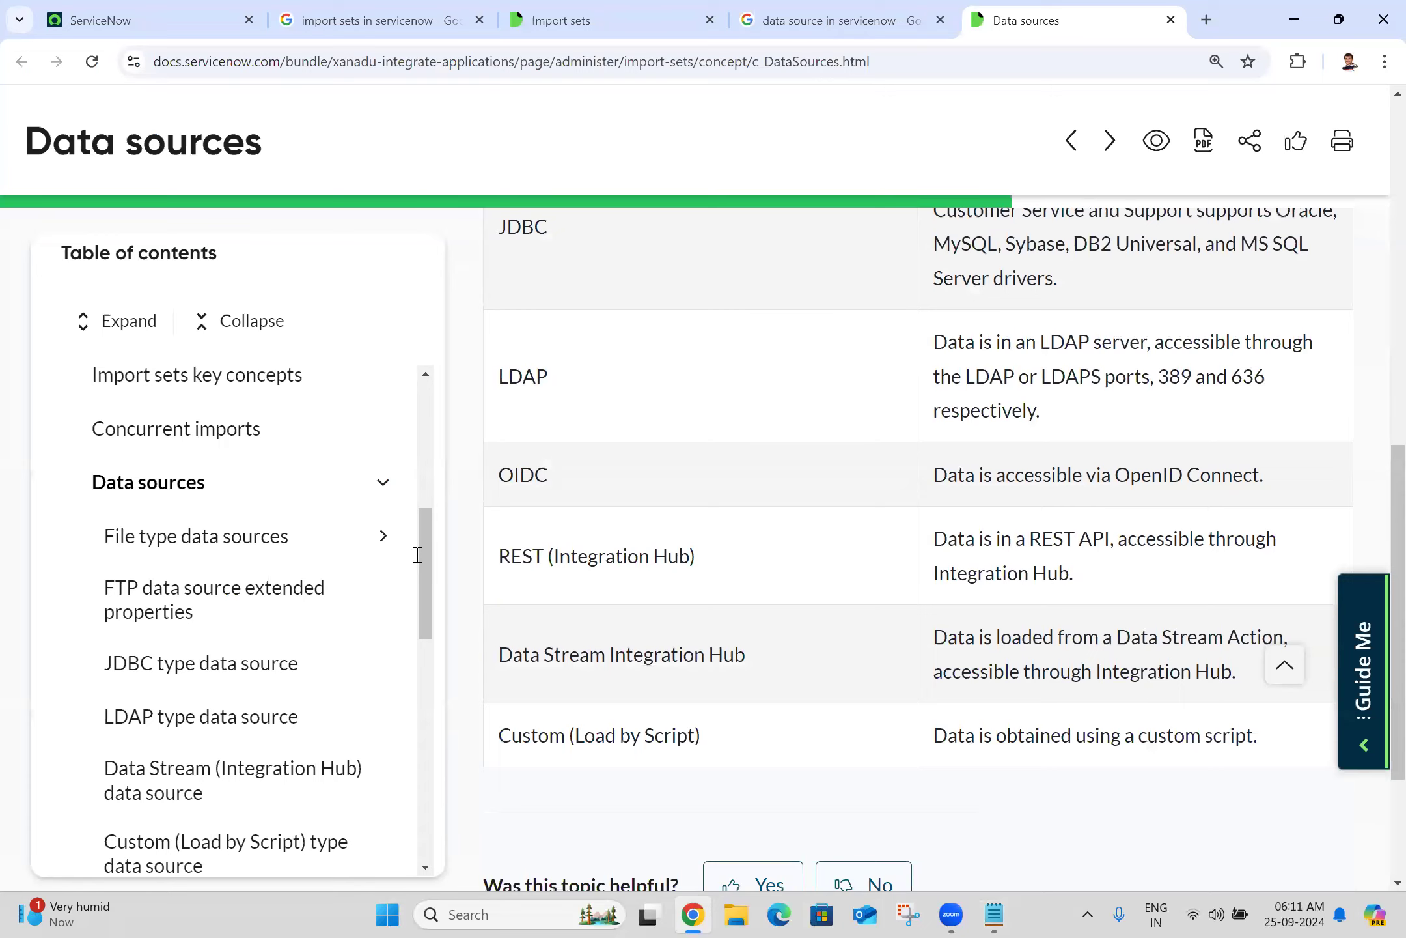
Add the indented sub-items Excel, CSV, XML and JSON under "1. File" in the Notepad notes, and save the file
key("alt+Tab")
left_click(69, 334)
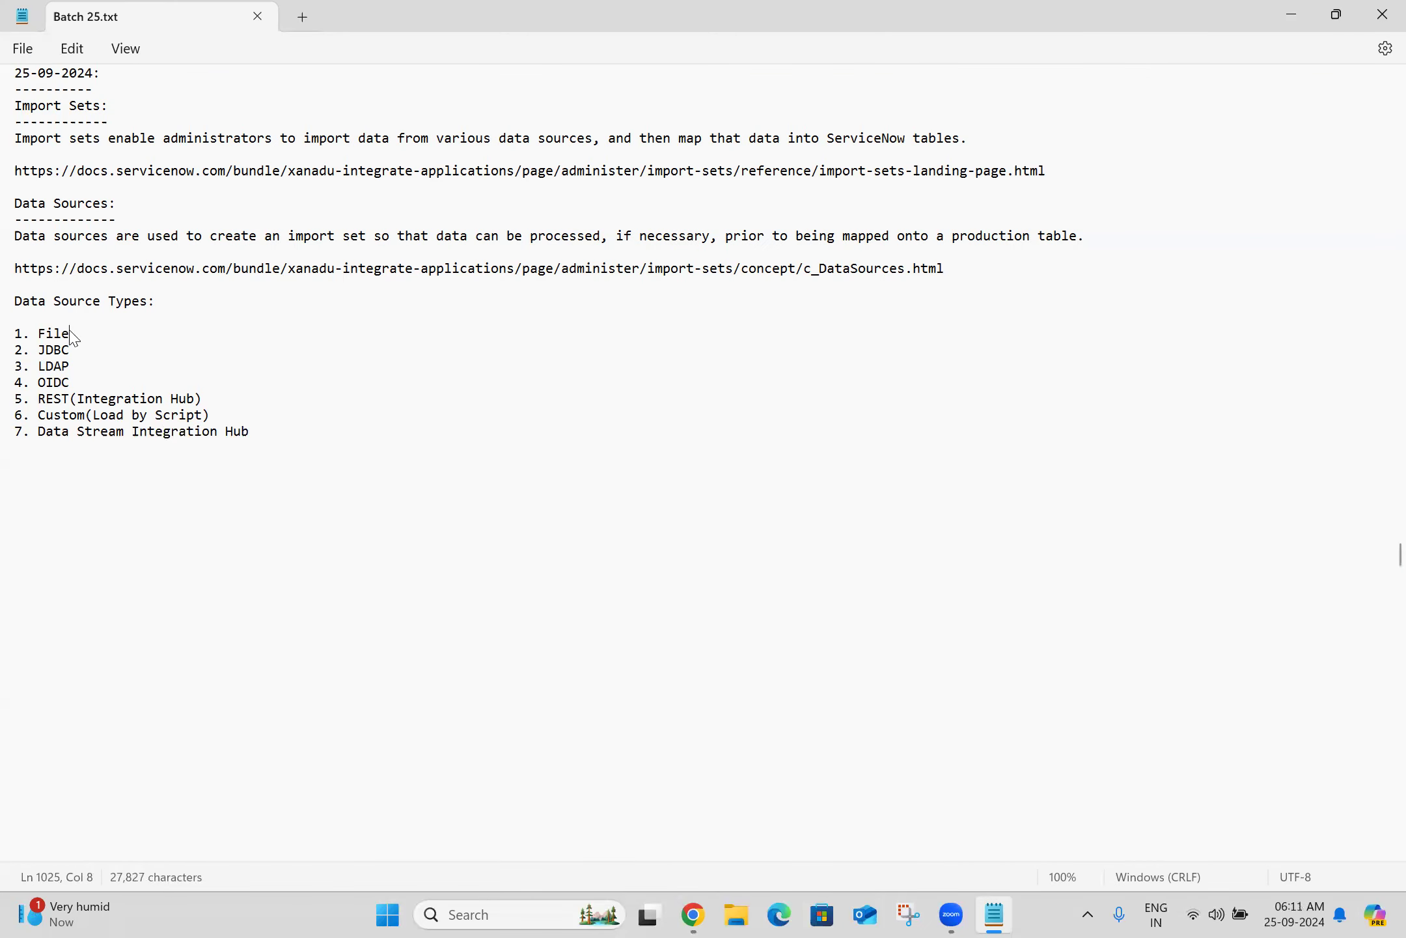
key("Return")
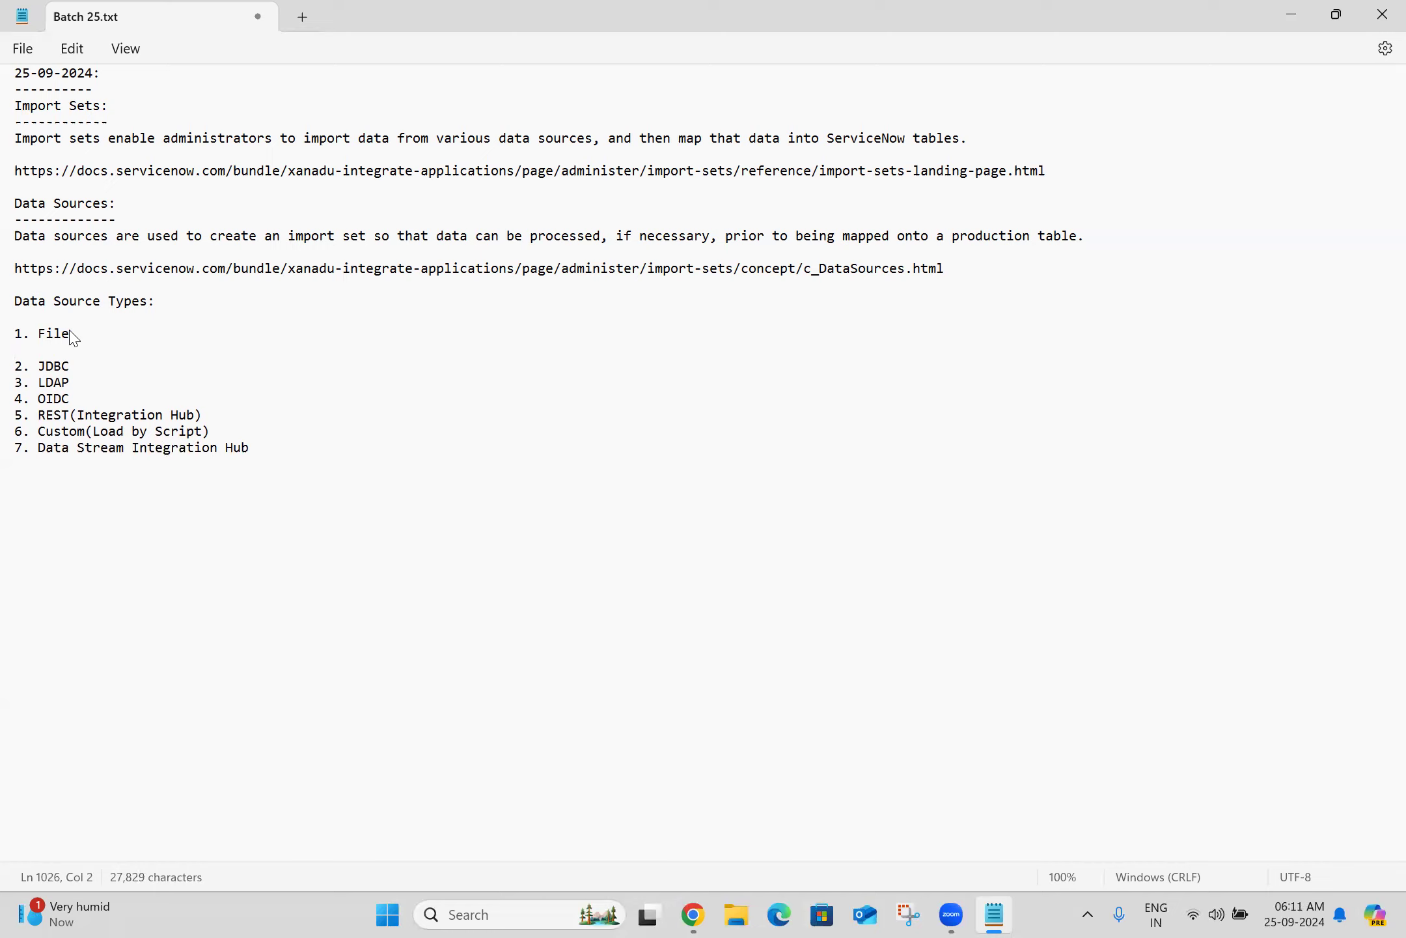
type("Excel")
key("Return")
key("Tab")
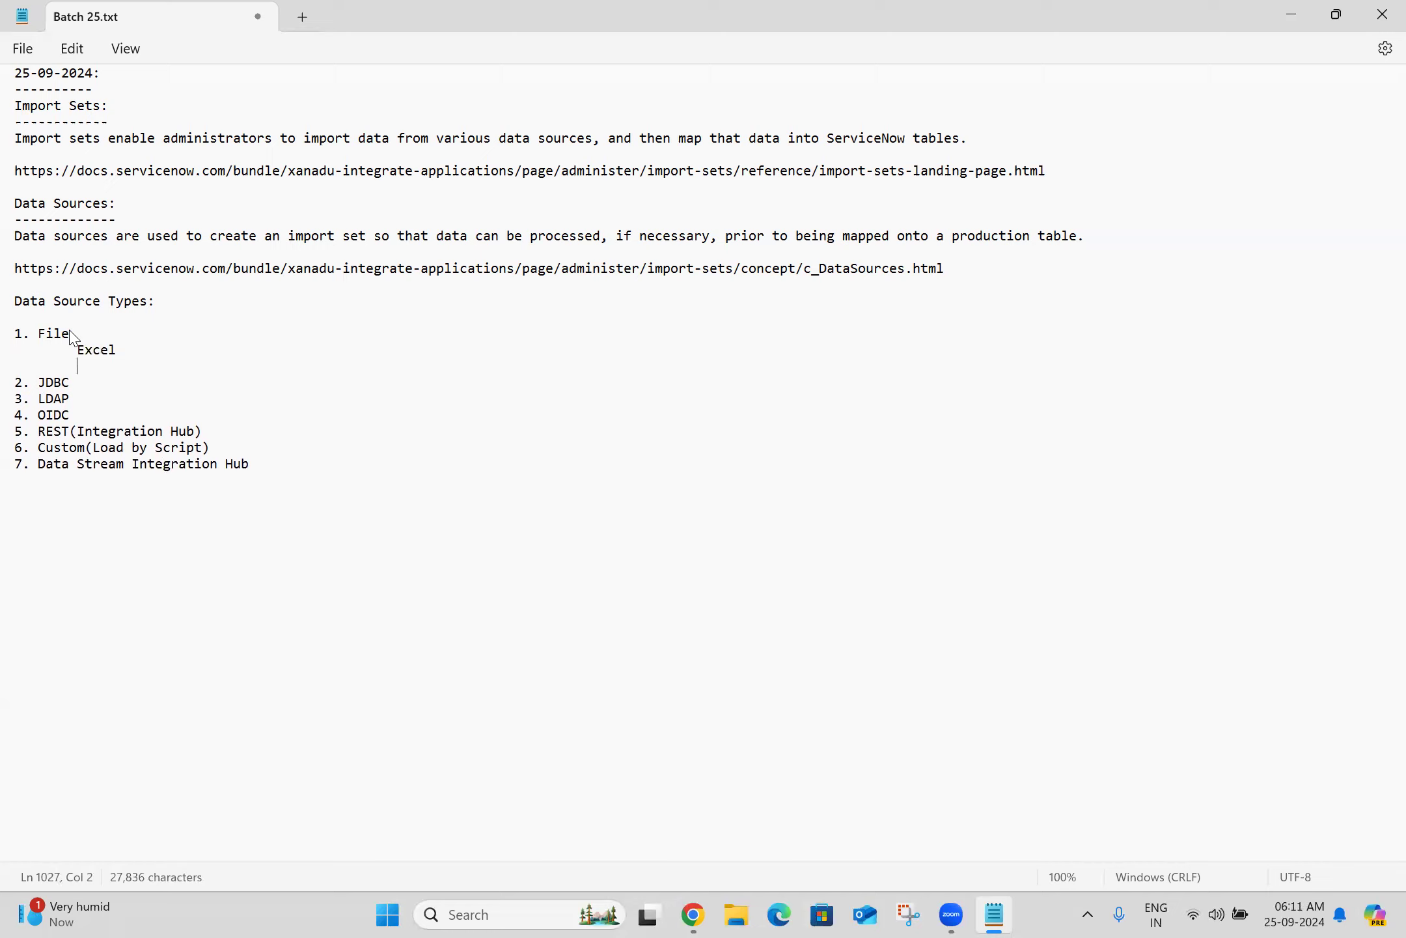
type("CSV")
key("Return")
key("Tab")
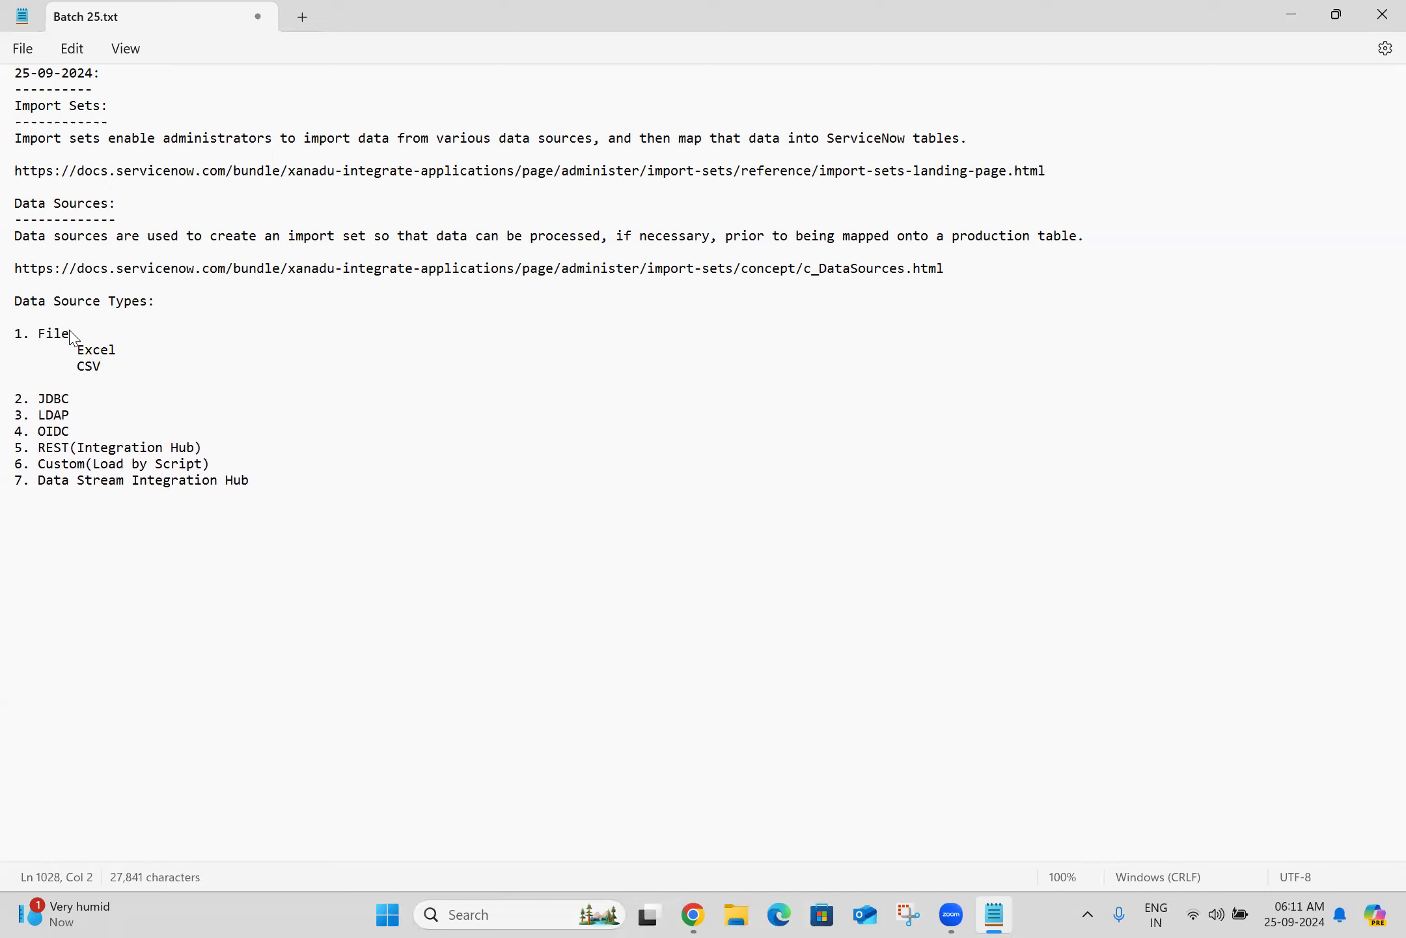
type("XML")
key("Return")
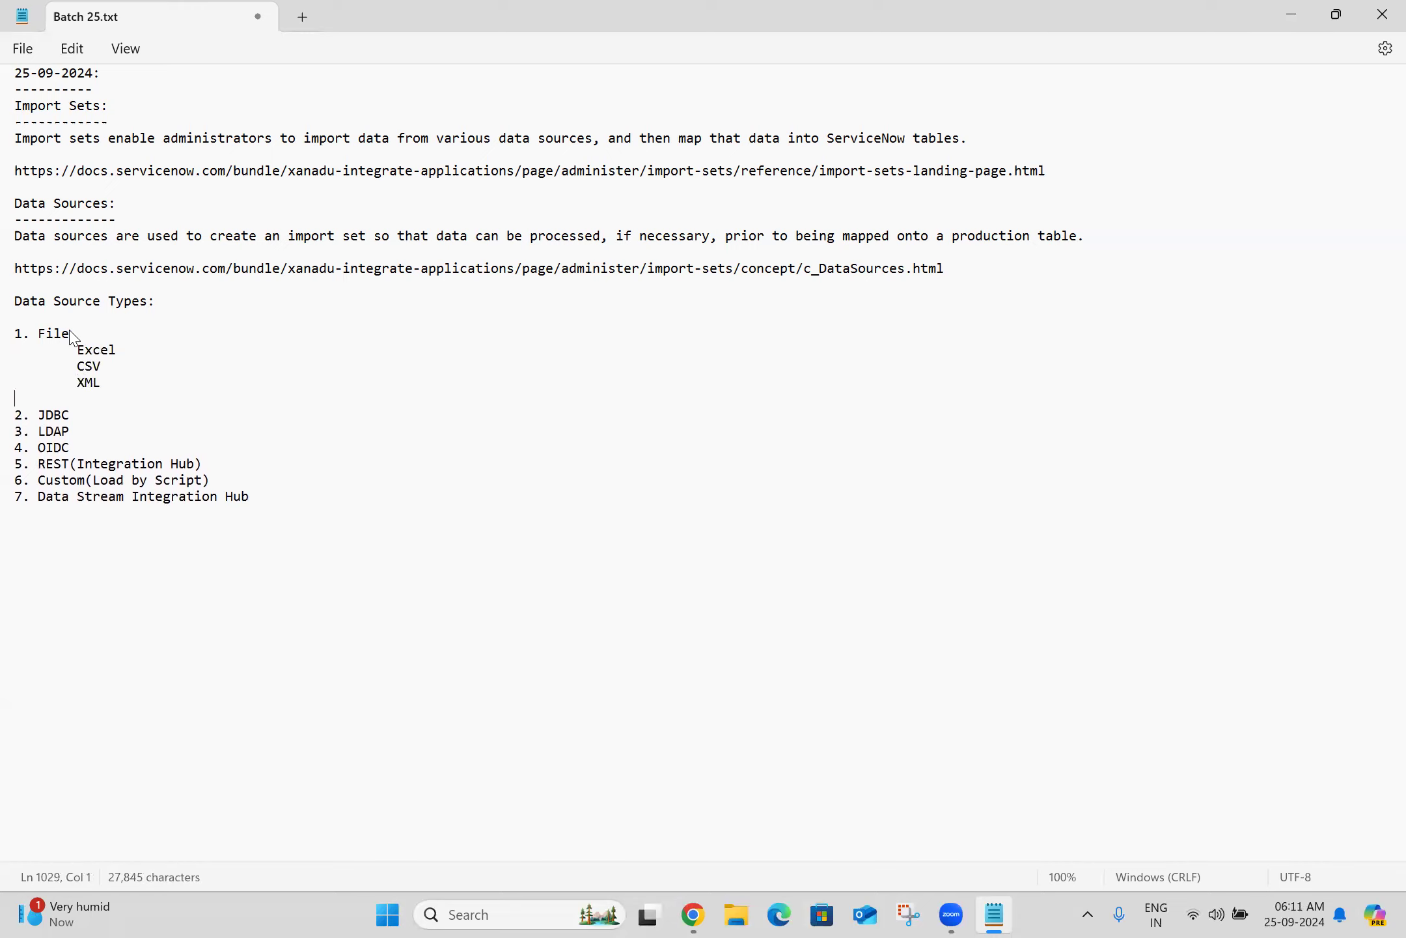
key("Tab")
type("JSON")
left_click(94, 537)
key("ctrl+s")
Switch to Chrome, close all tabs to the right of the ServiceNow tab, and load the instance's home page from its base URL
left_click(694, 914)
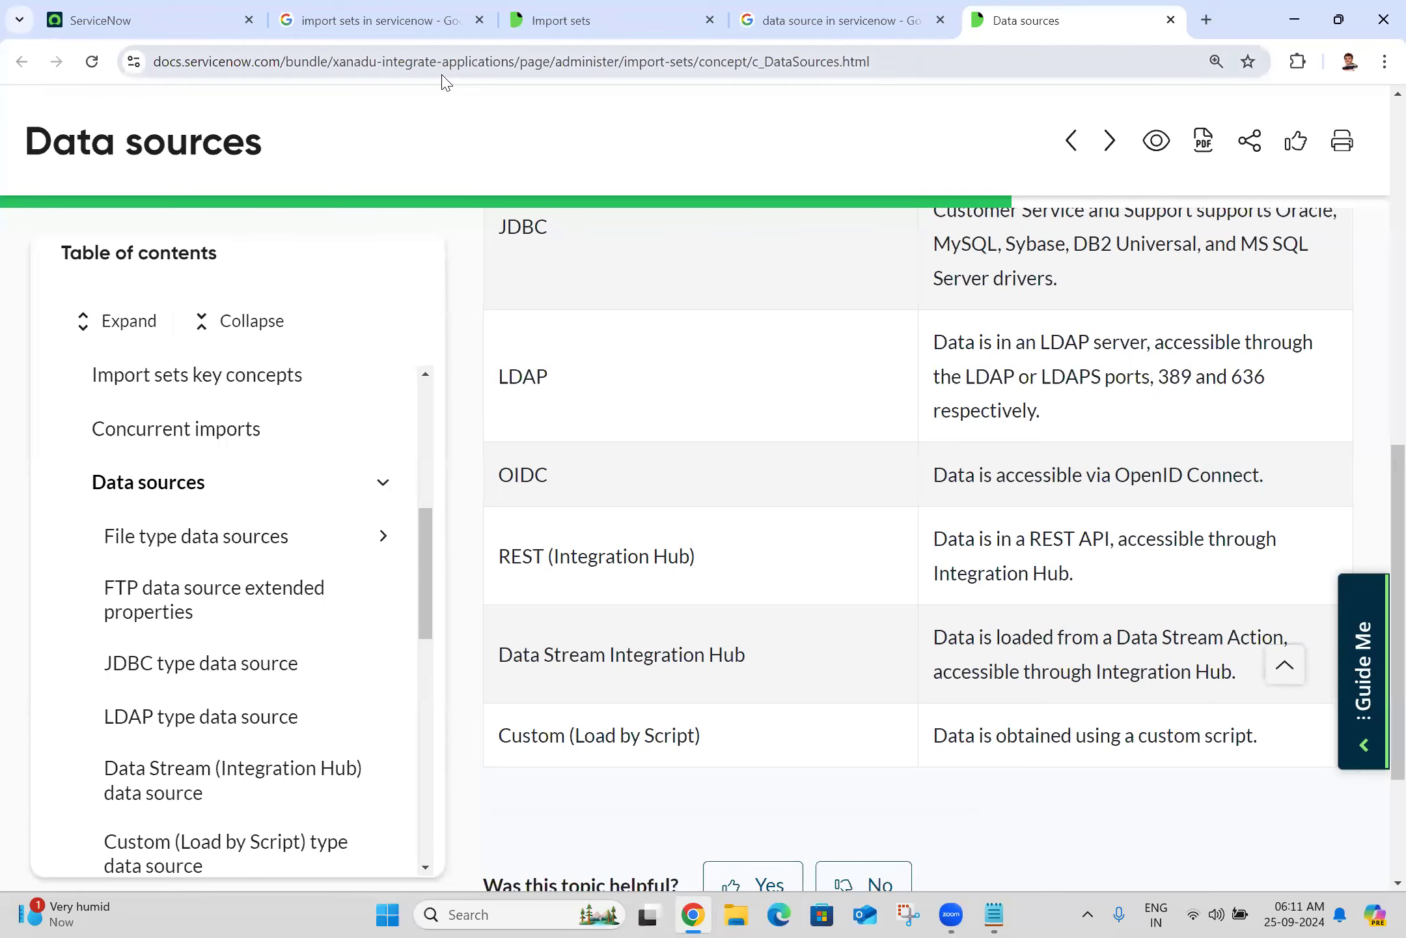
left_click(116, 7)
right_click(116, 8)
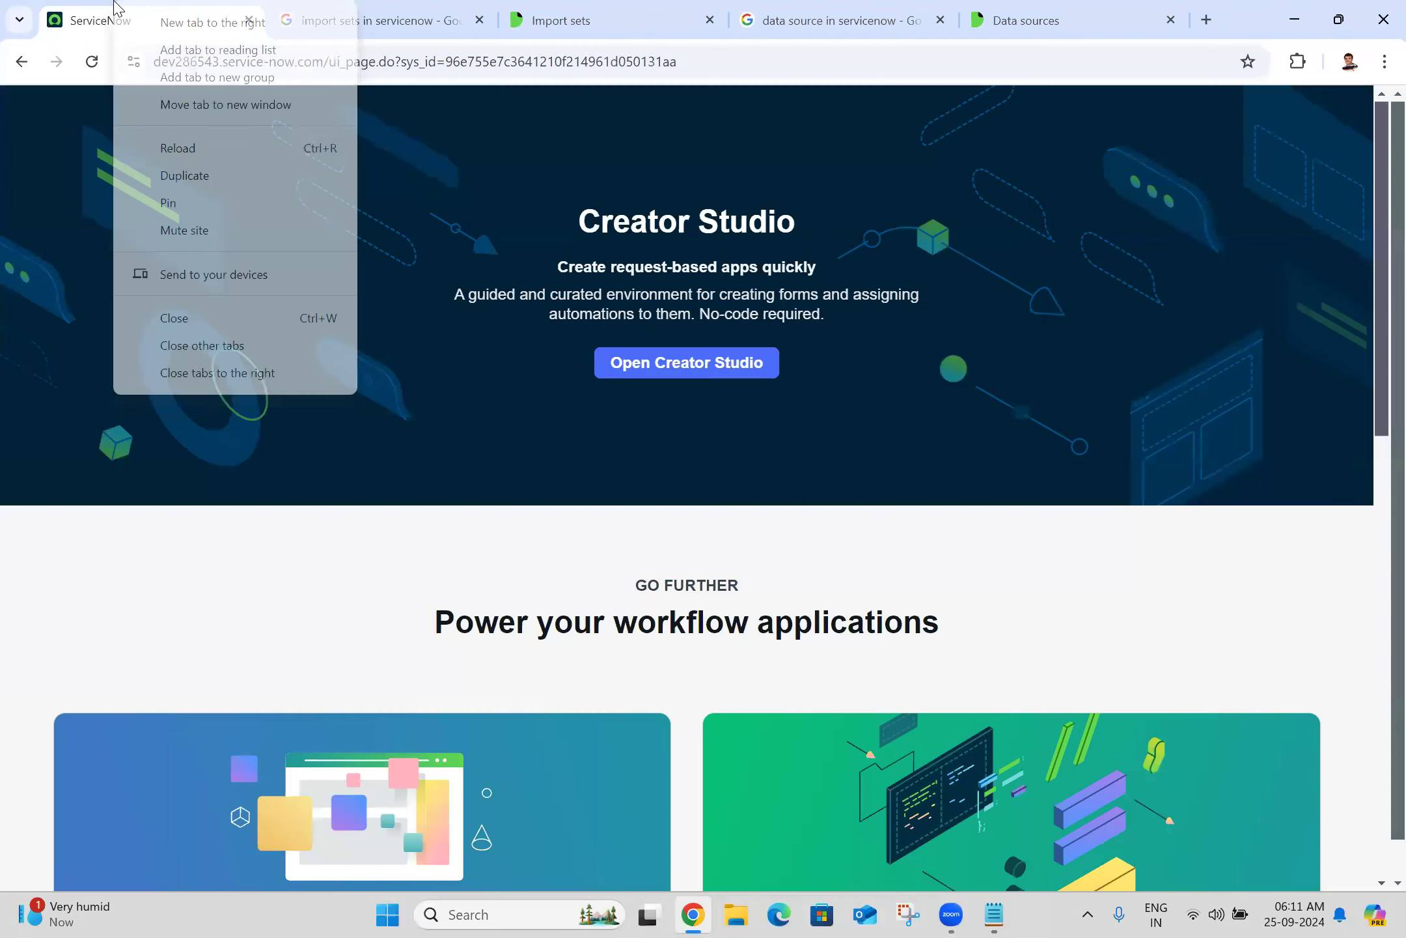
left_click(217, 374)
left_click_drag(324, 65, 835, 54)
key("BackSpace")
key("Return")
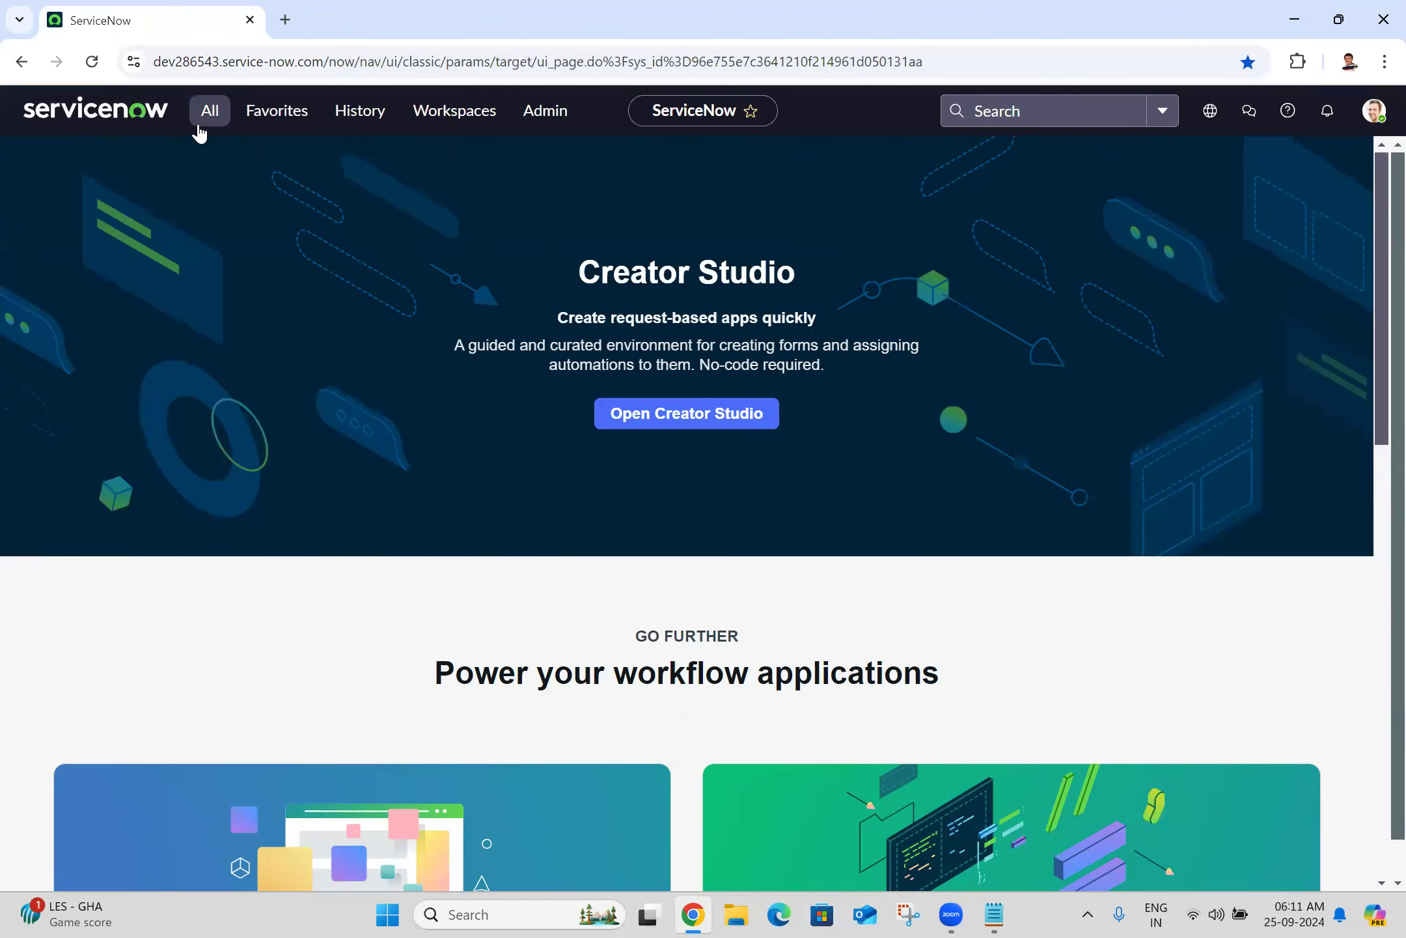
Filter the ServiceNow application navigator for "data sources" and view the matching modules down to System LDAP
left_click(200, 127)
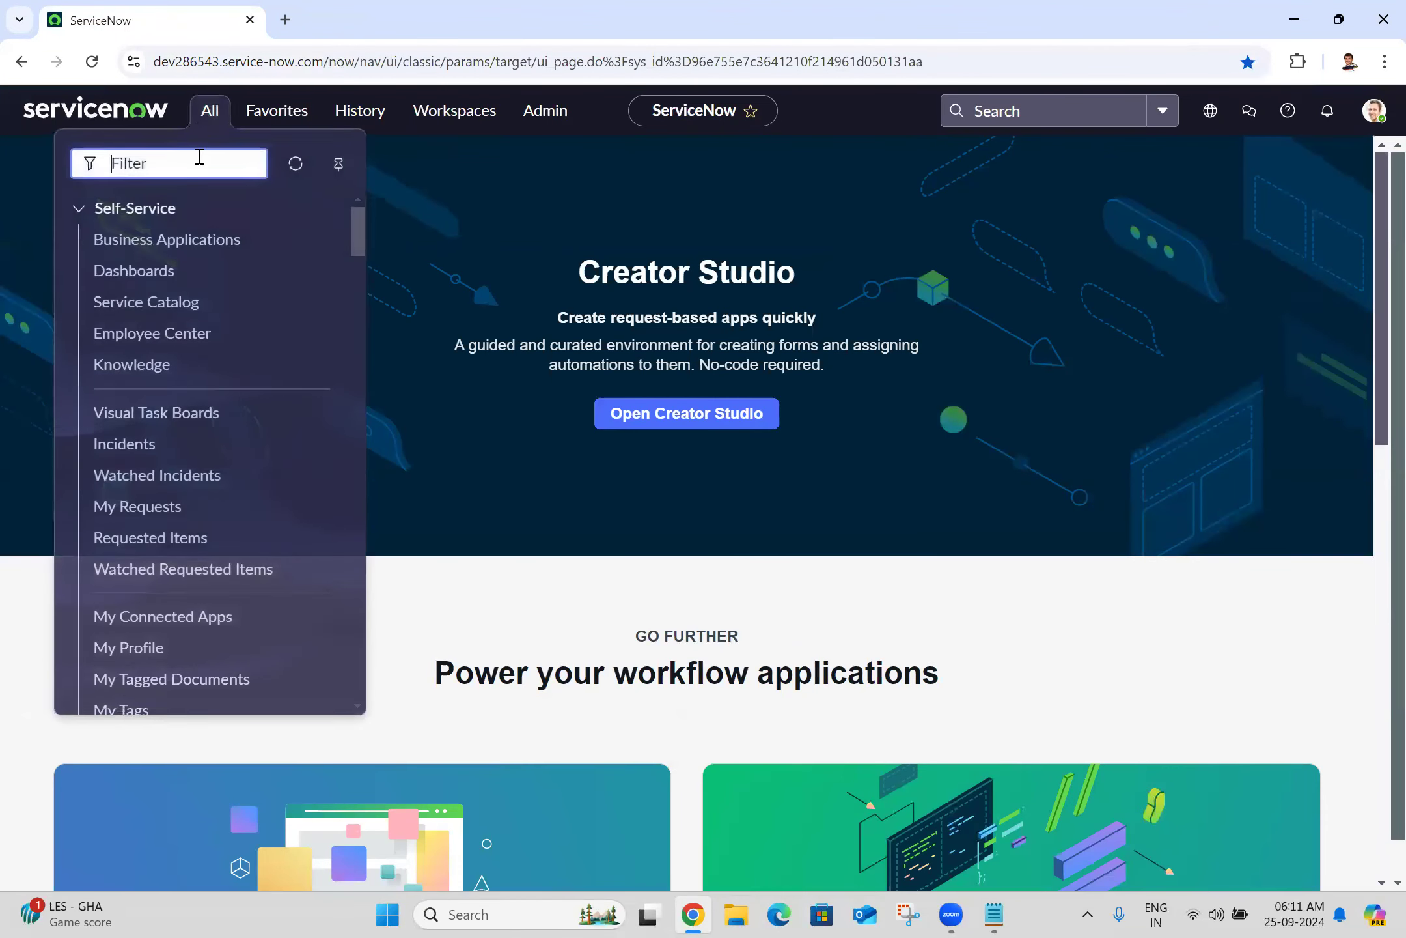
type("data sources")
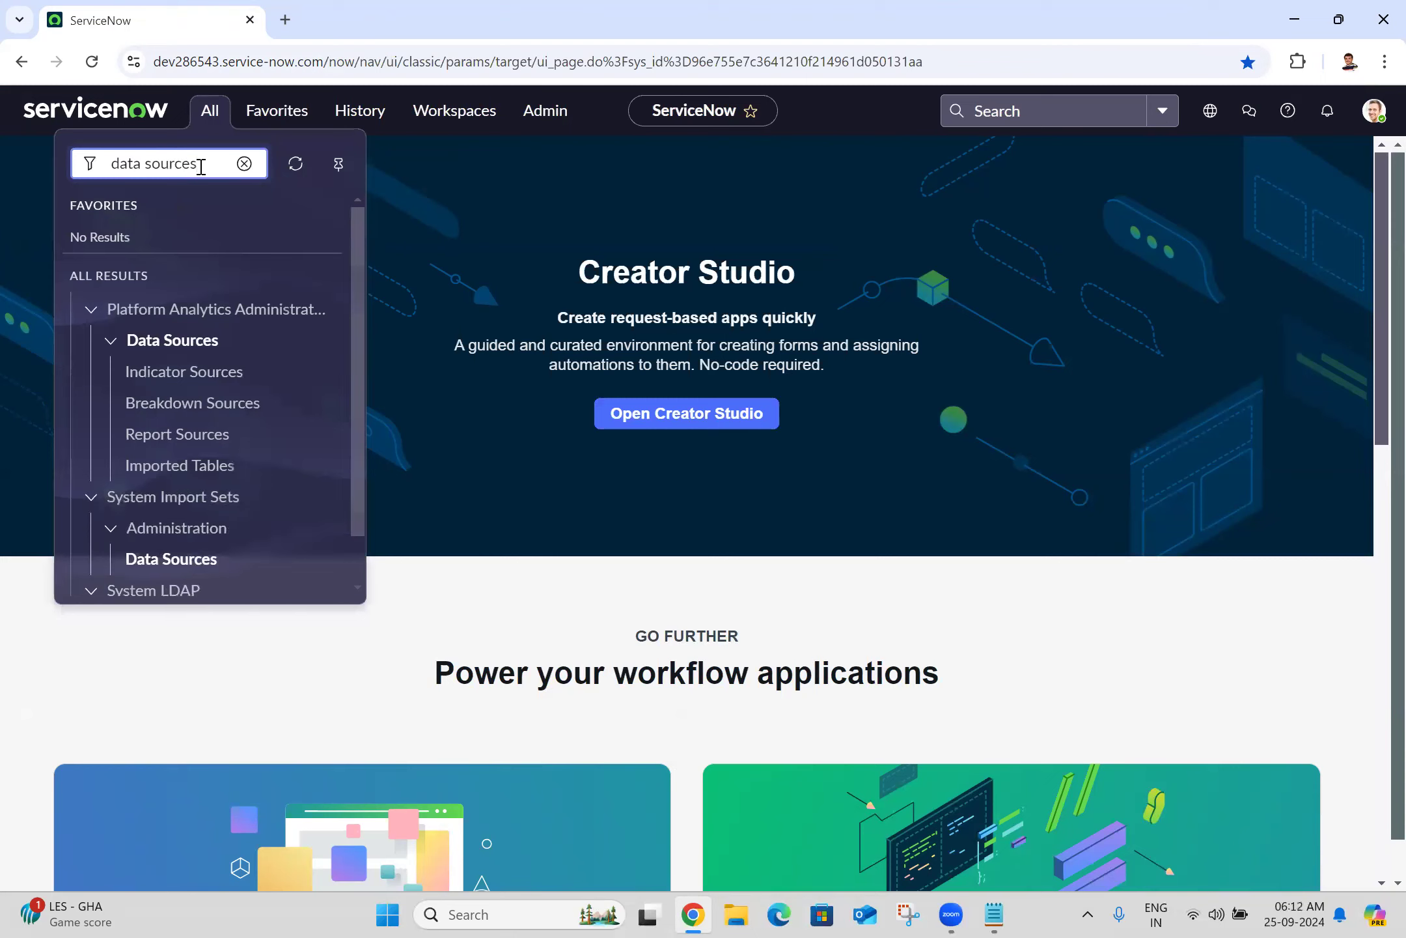
left_click(363, 573)
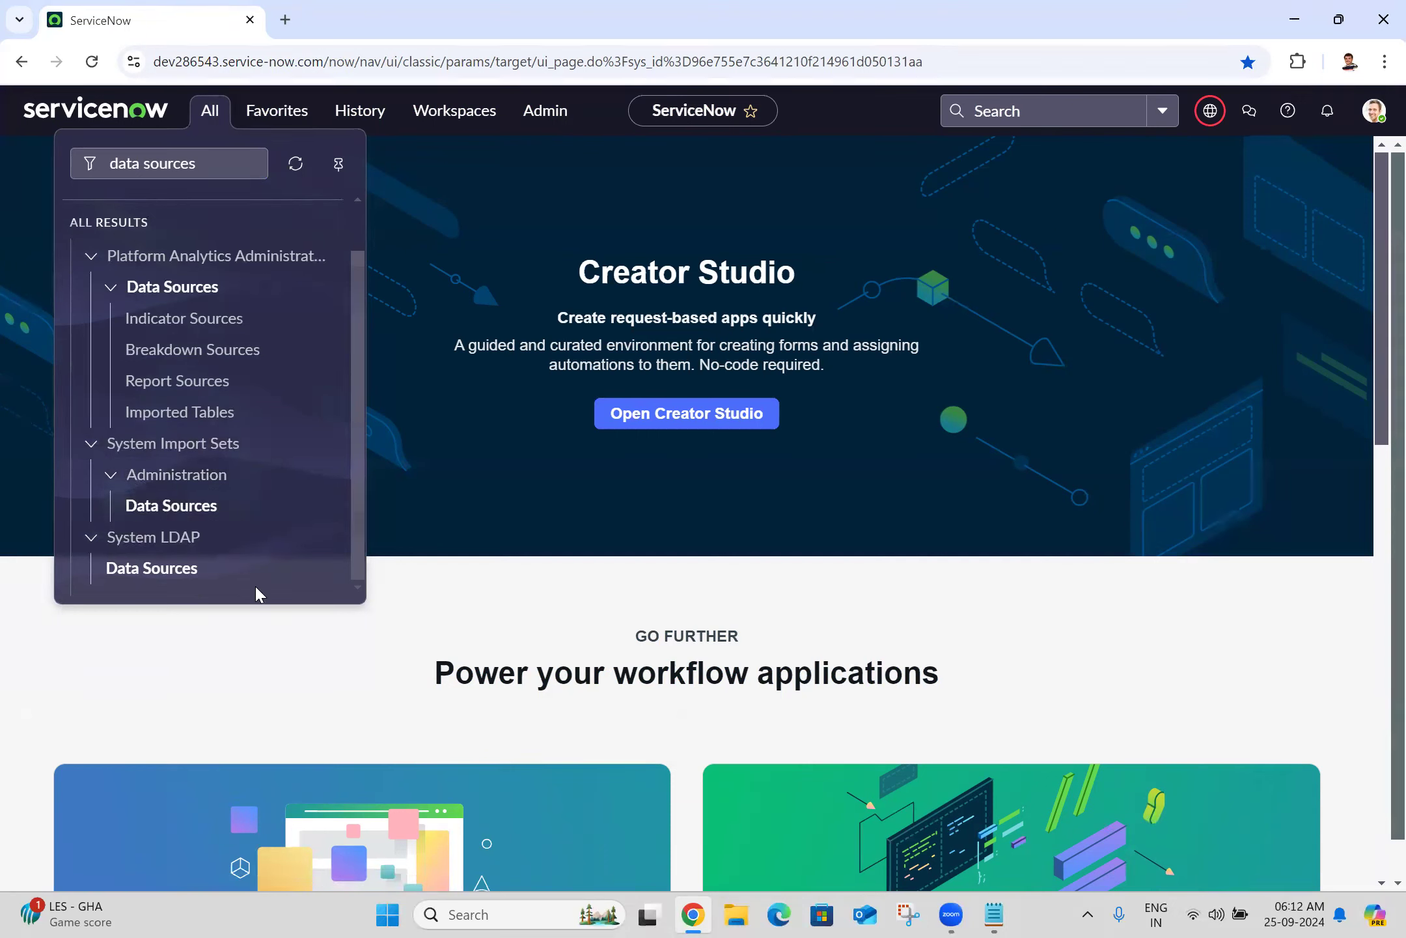
Write the path "System Import Sets -->Administration -->Data Sources" below the types list in Notepad, followed by a blank line
key("alt+Tab")
type("m Import Sets -->Administration -->")
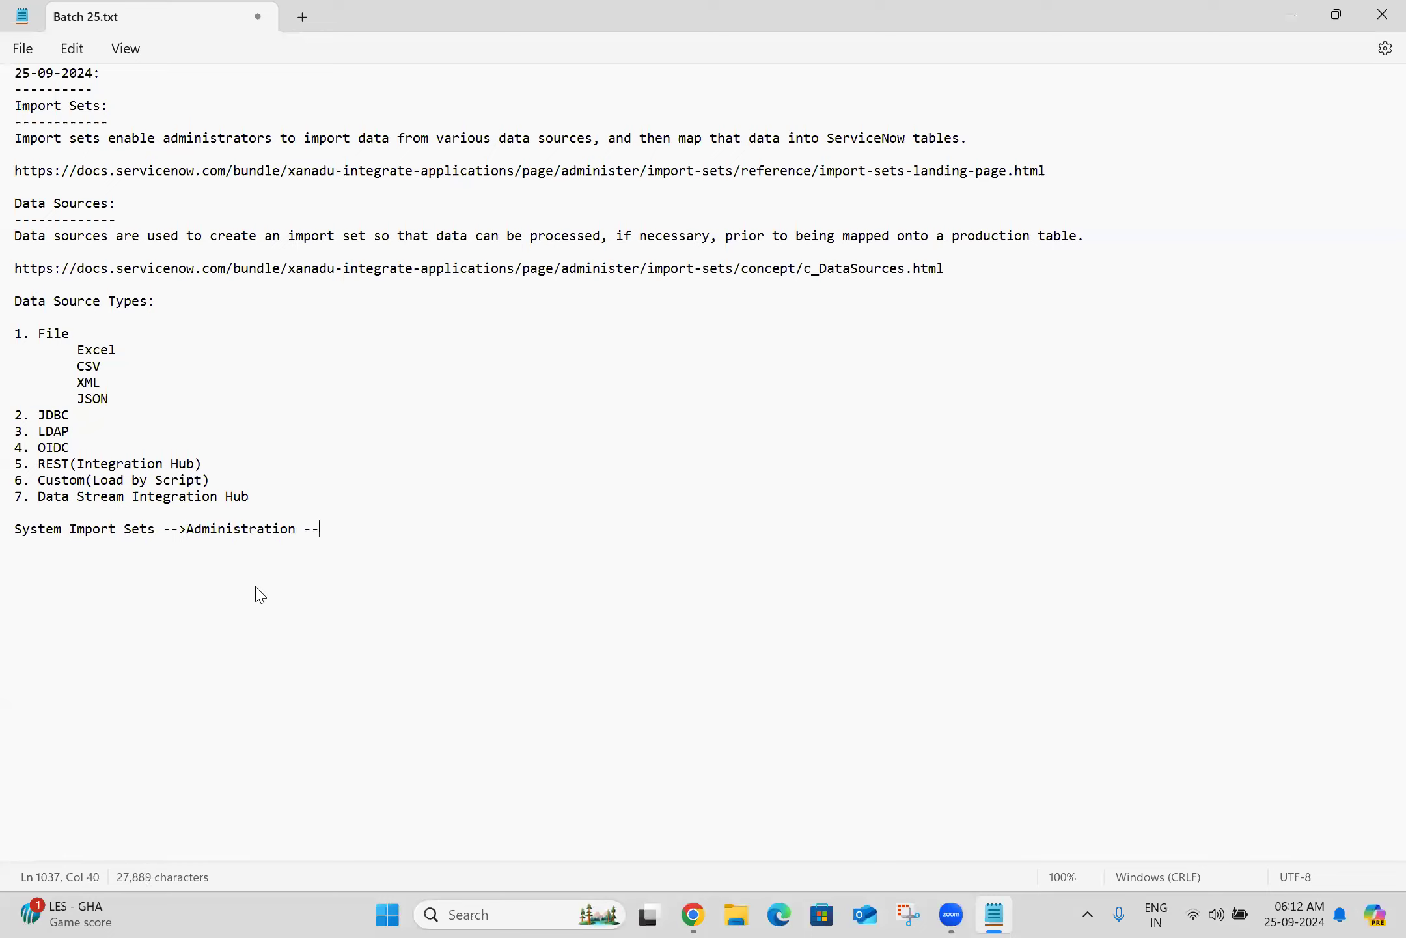
type("Data Sources")
key("Return")
key("Return")
Add a line reading "Data Sources" followed by an equals sign below the navigation path, copying the word "Sources" from that path
type("Data")
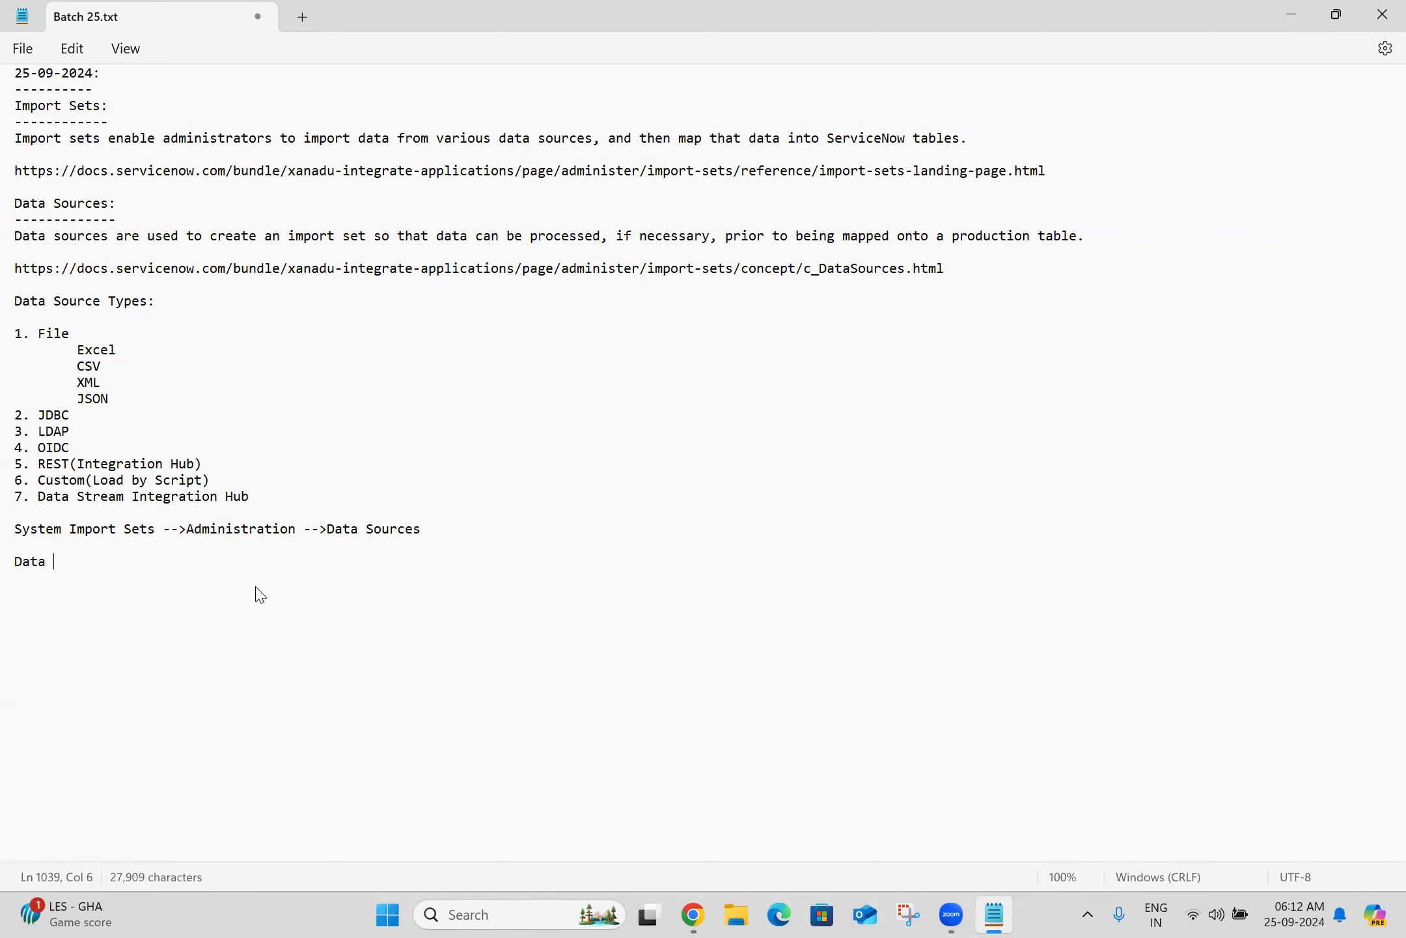
double_click(379, 529)
key("ctrl+c")
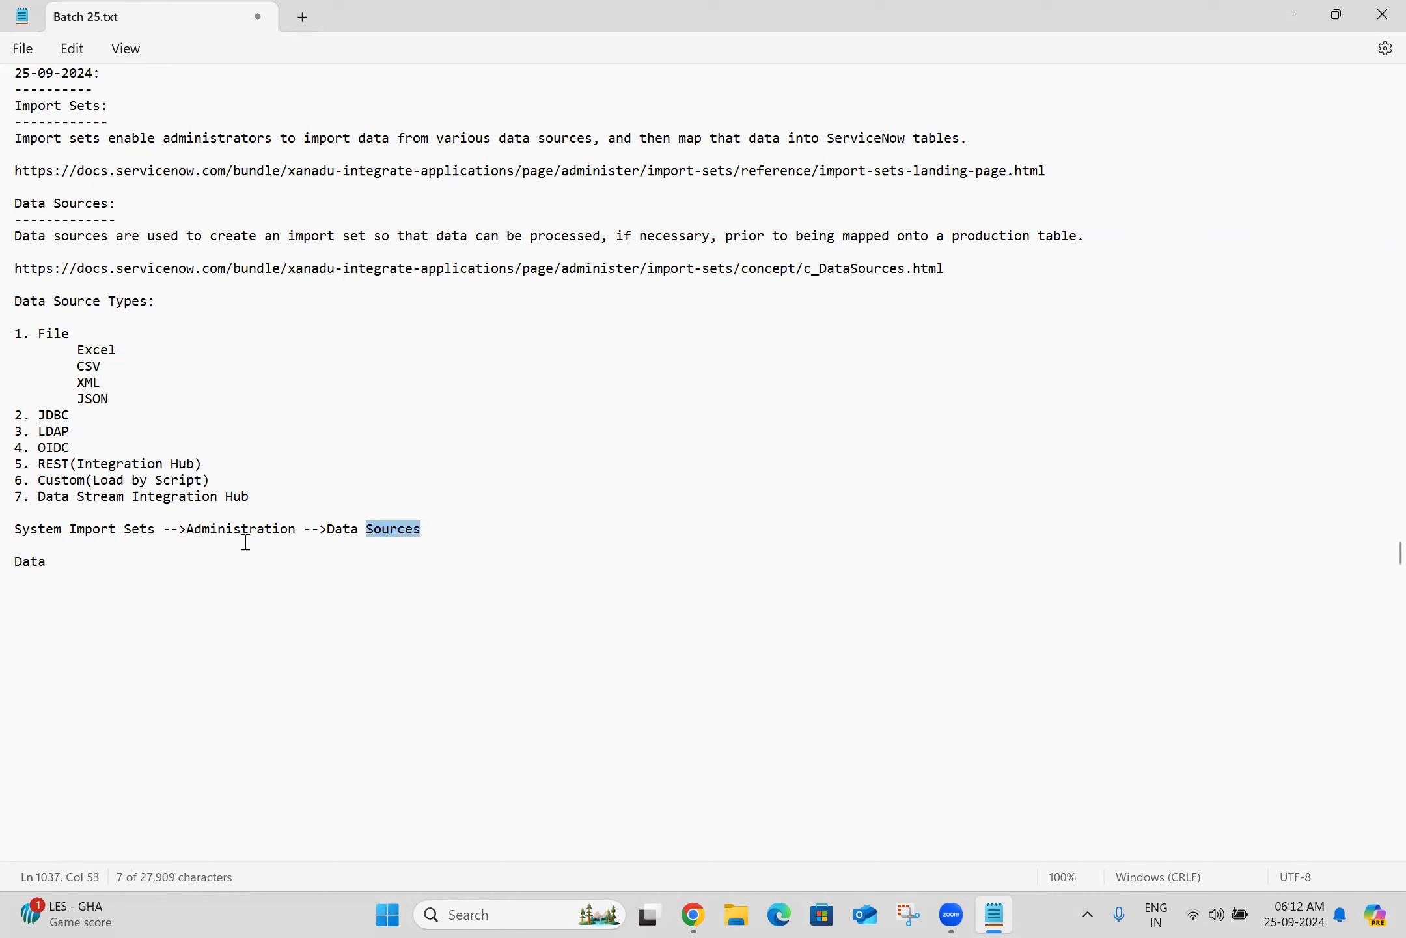
left_click(111, 564)
key("ctrl+v")
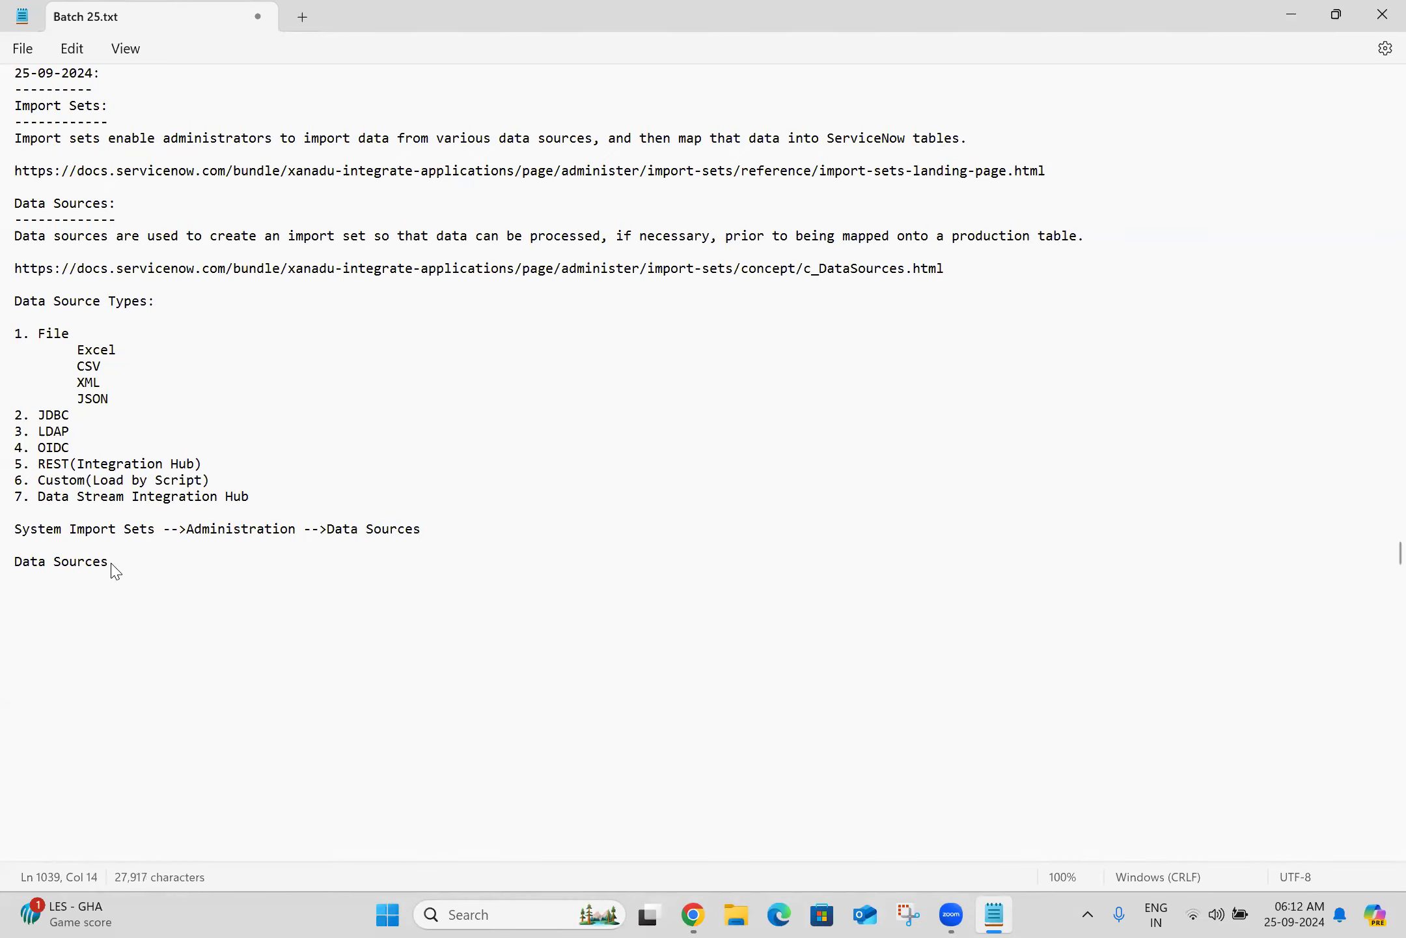
type("=")
Open the Data Sources module under System Import Sets in a new Chrome tab and switch to that tab
left_click(693, 915)
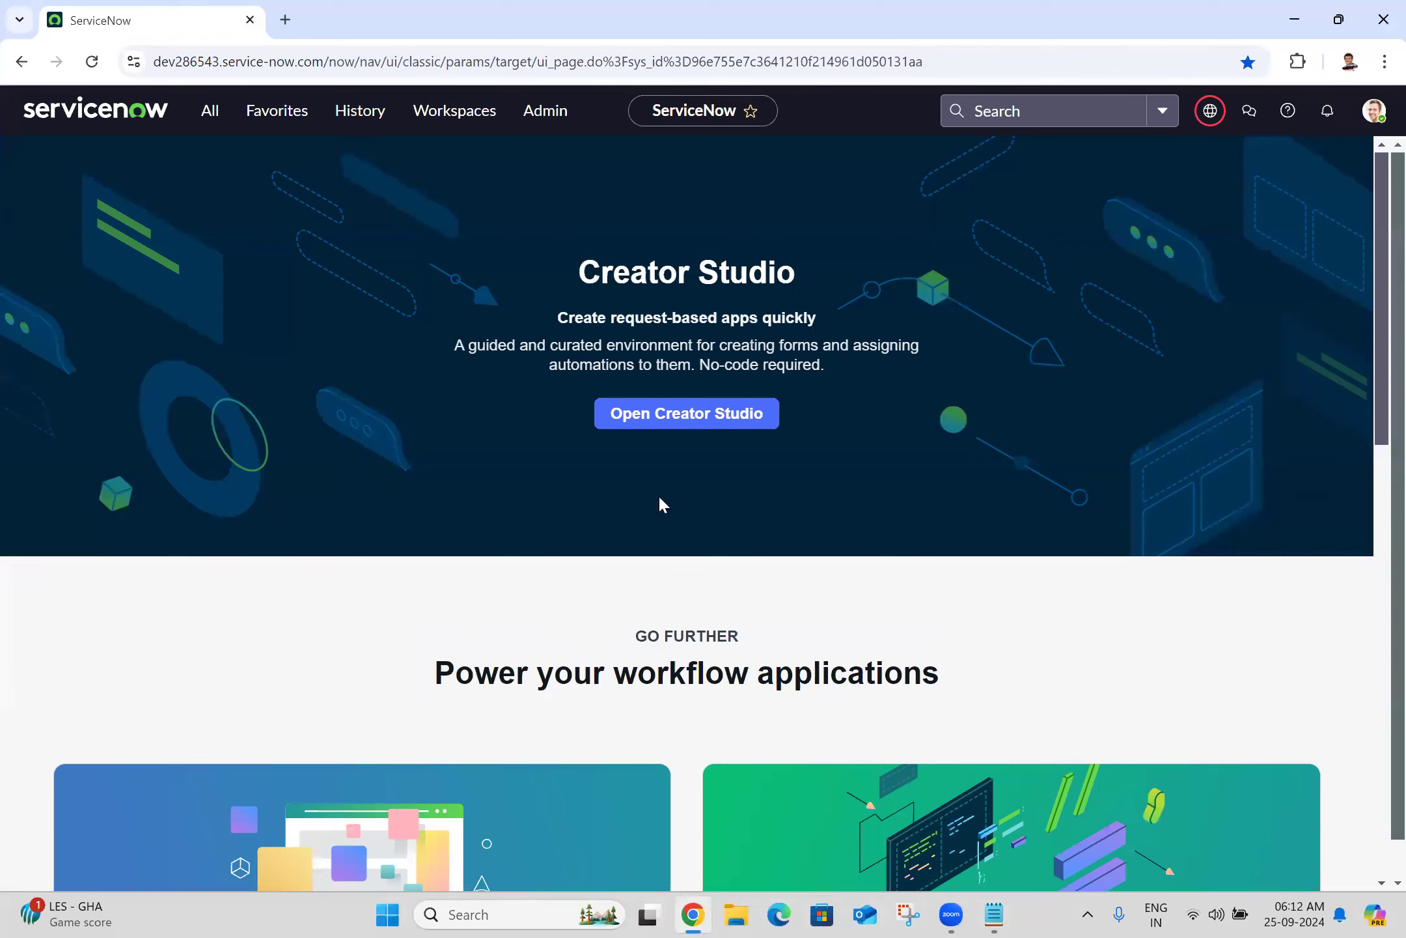
left_click(207, 112)
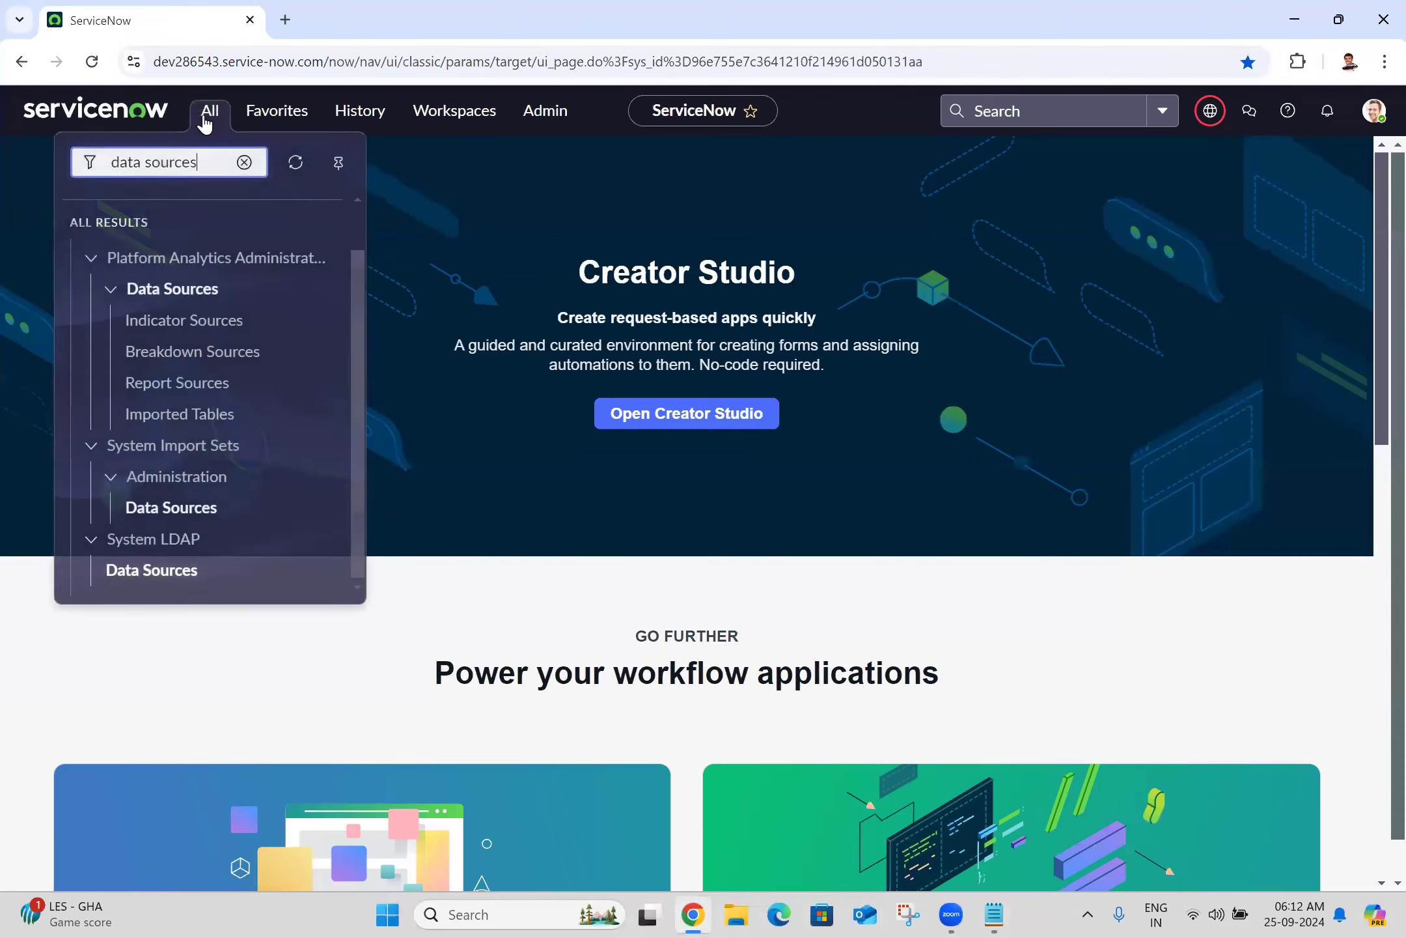
middle_click(173, 511)
left_click(356, 9)
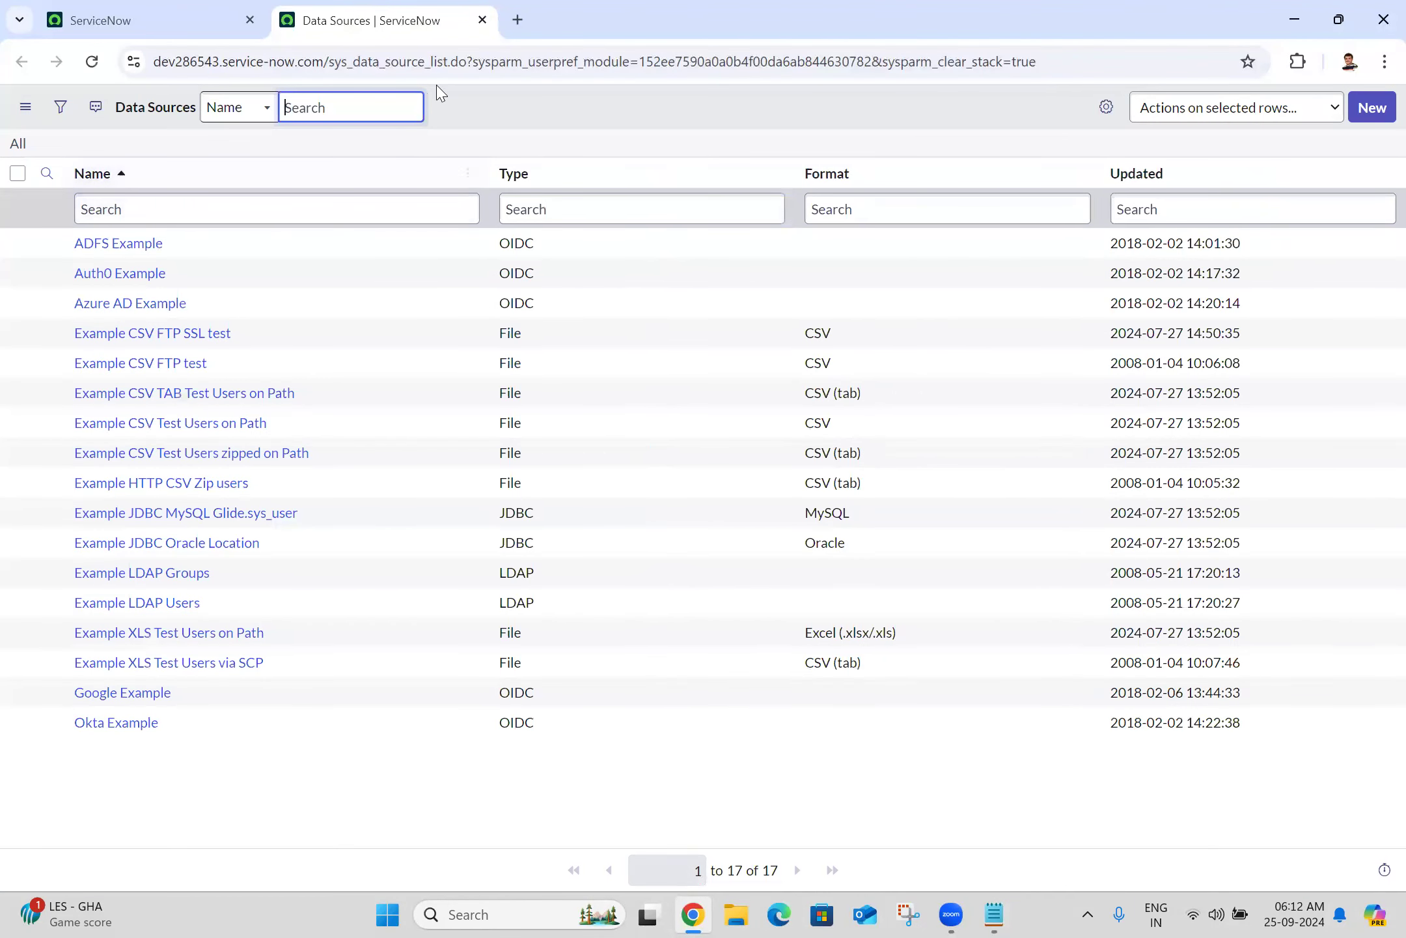
Copy the table name sys_data_source from the URL of the Data Sources list, and clear the selection
left_click(329, 63)
left_click_drag(329, 67, 424, 71)
key("ctrl+c")
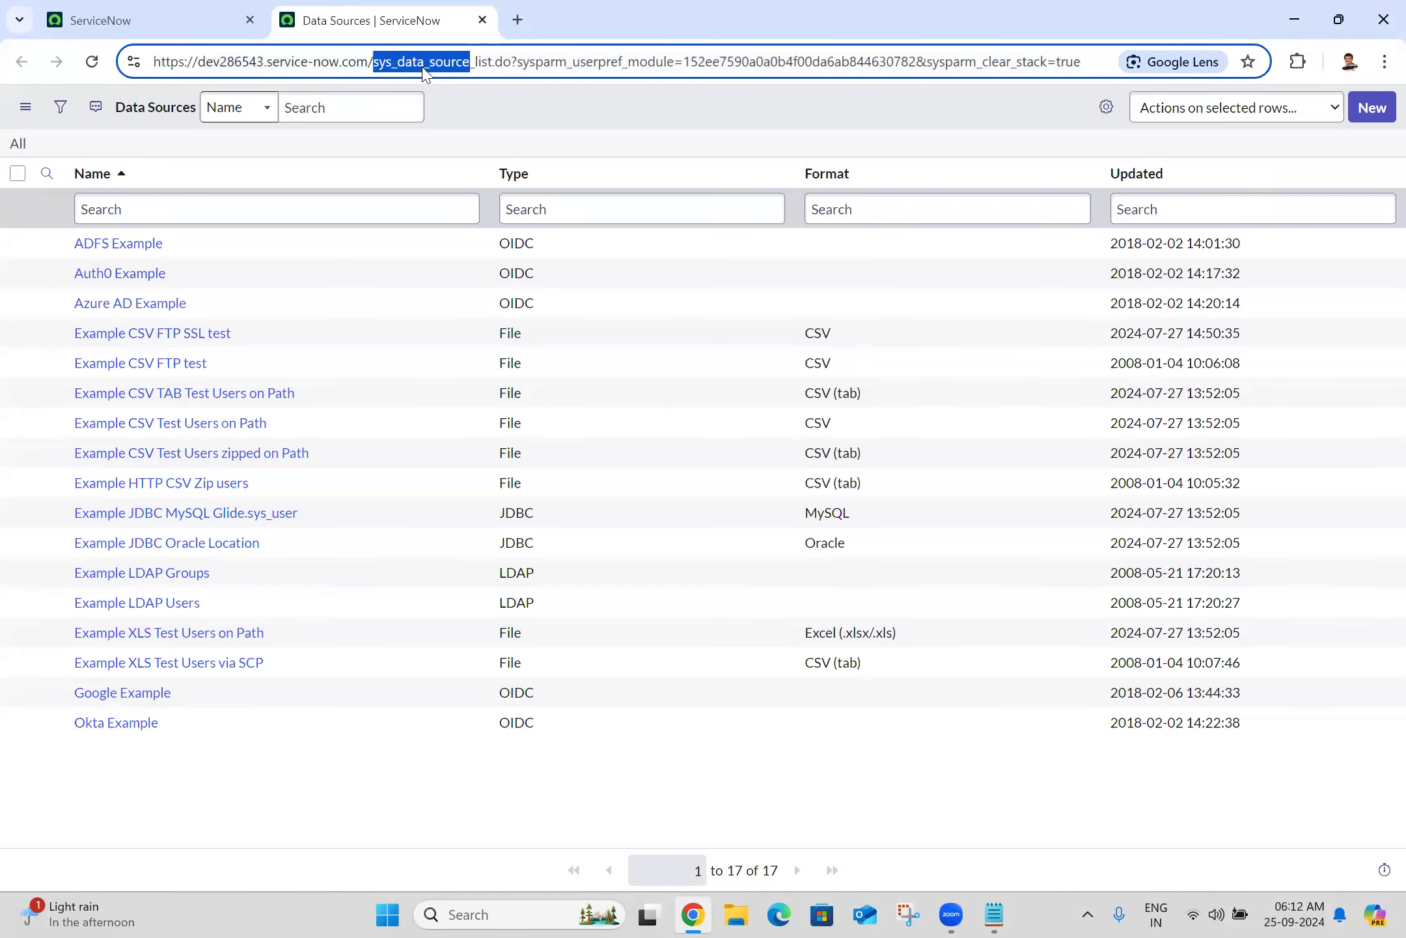
left_click(424, 67)
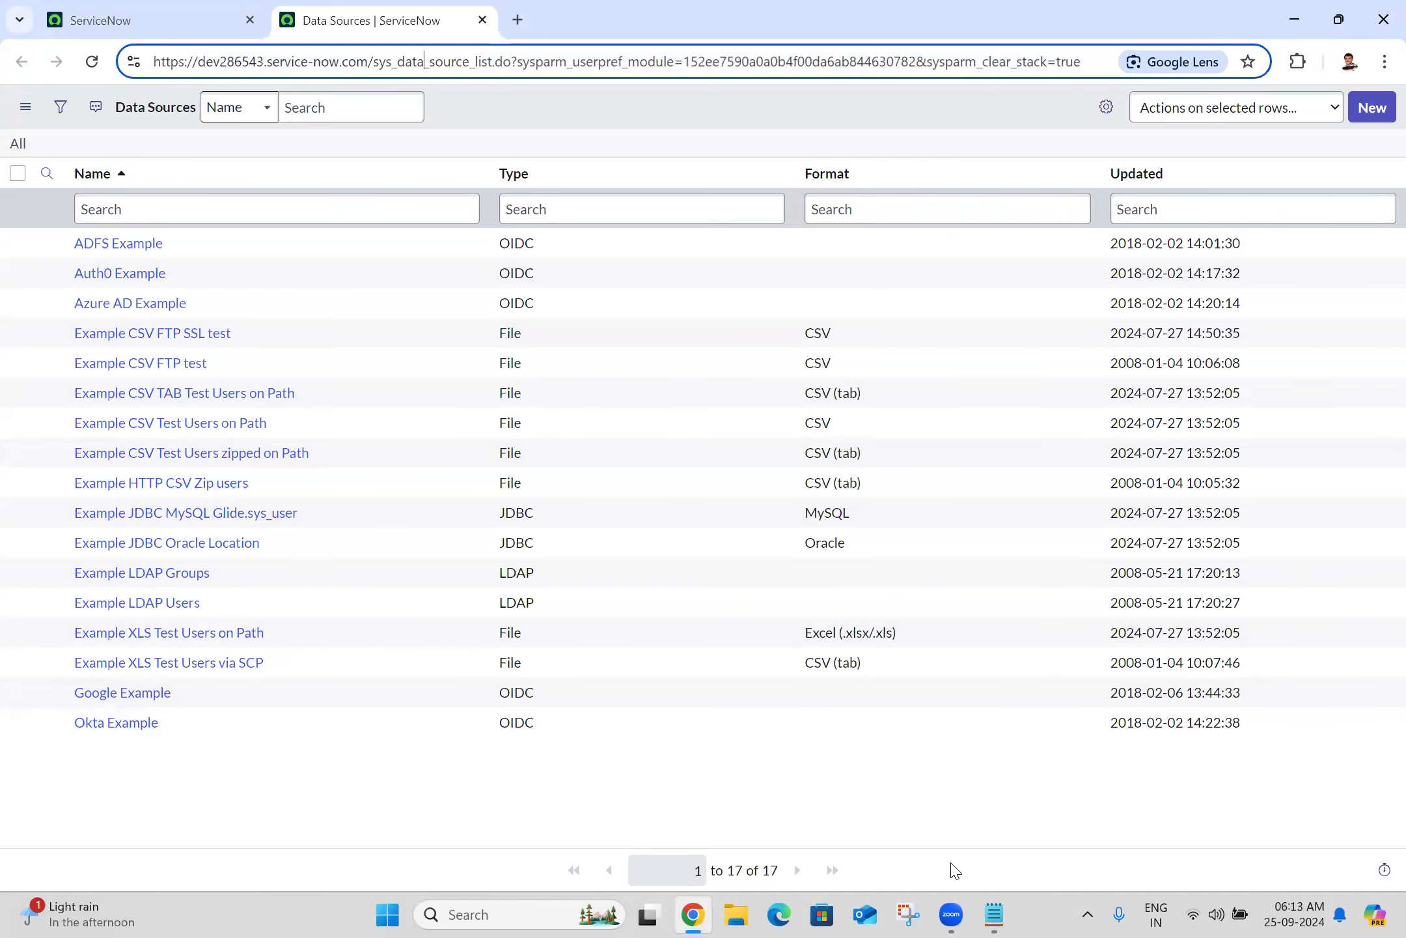
Paste the copied table name sys_data_source after "Data Sources =" in the Notepad notes, followed by a blank line
left_click(996, 914)
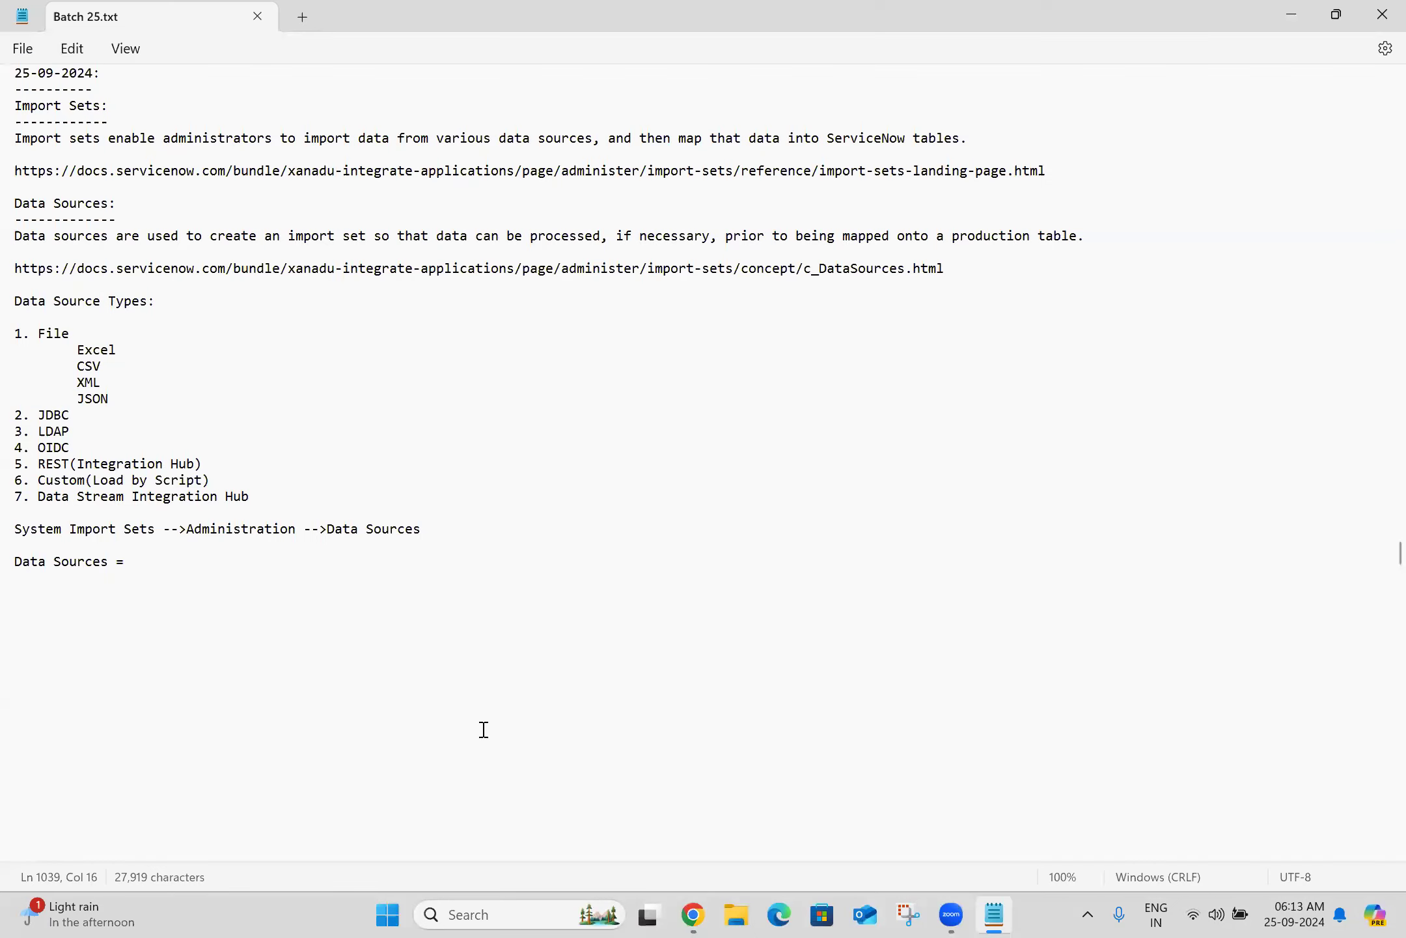
key("ctrl+v")
key("Return")
key("Return")
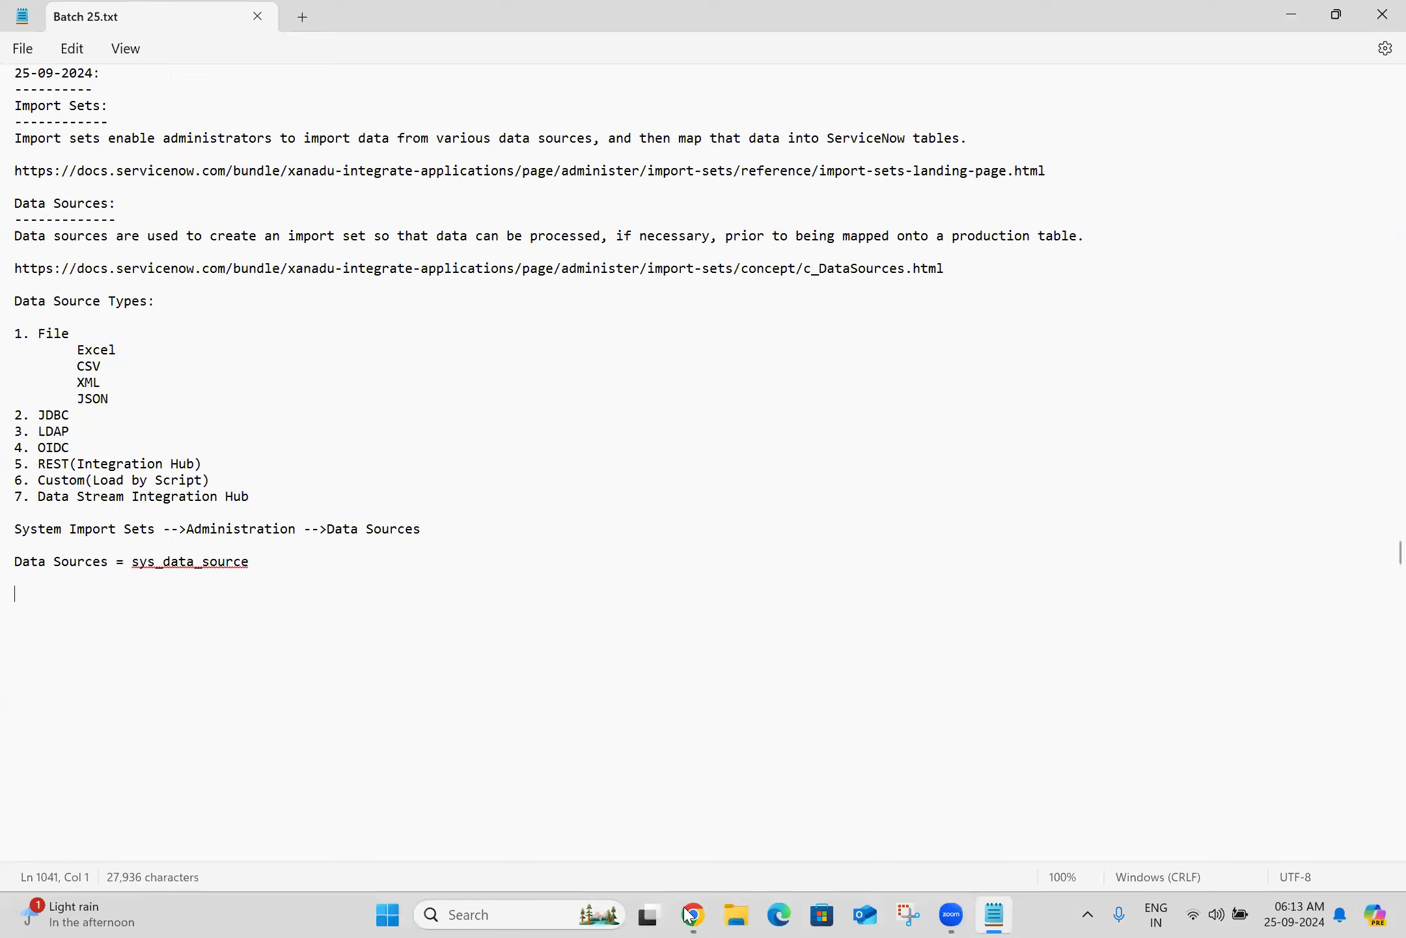
Start a new data source record in Chrome and view the available file formats without changing the selection
key("alt+Tab")
left_click(1376, 106)
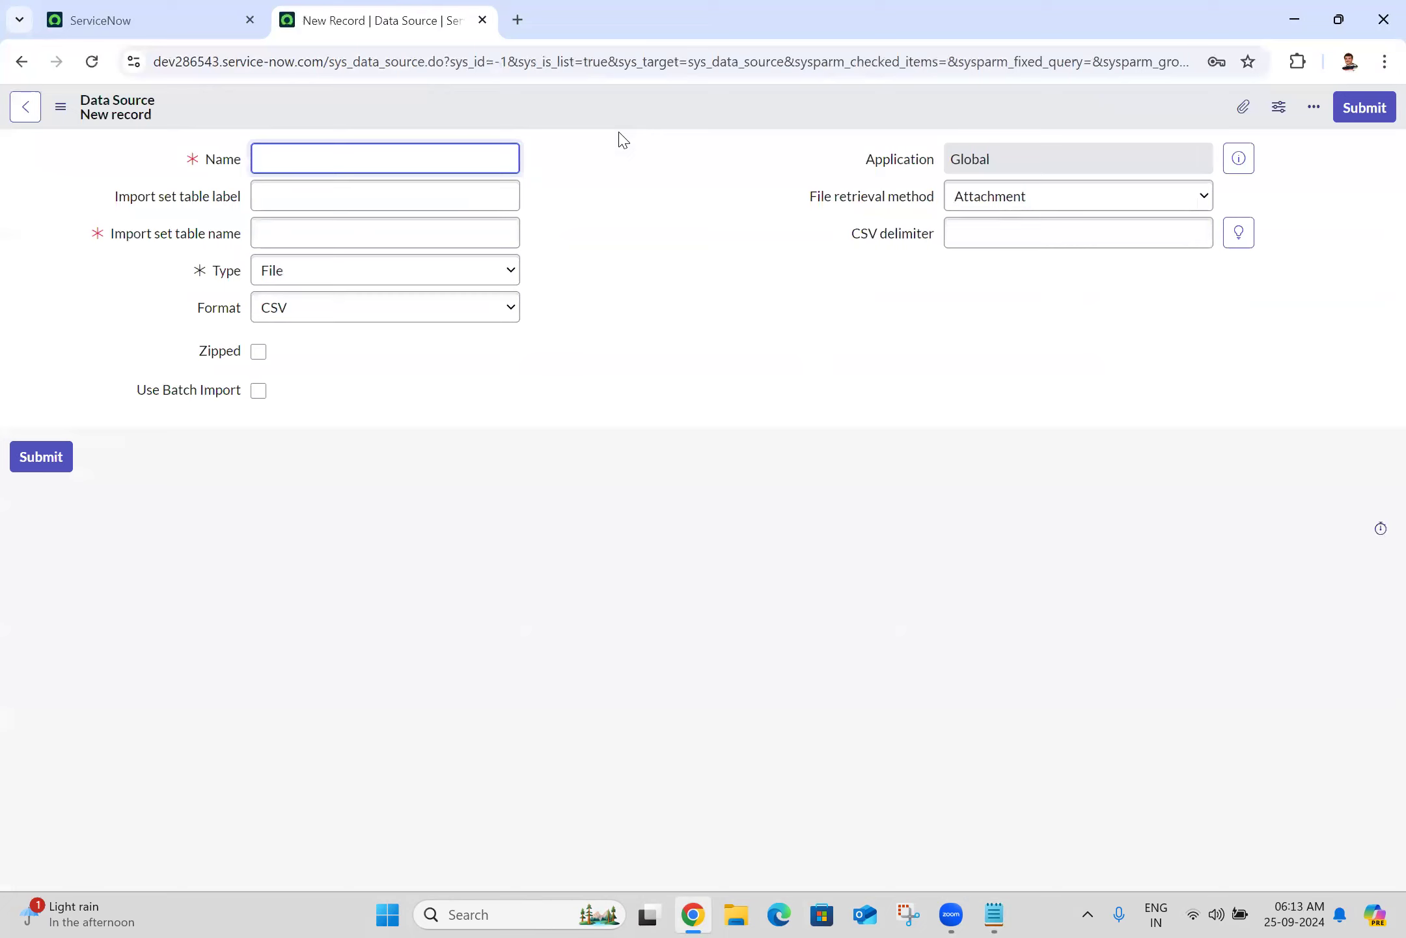
left_click(380, 319)
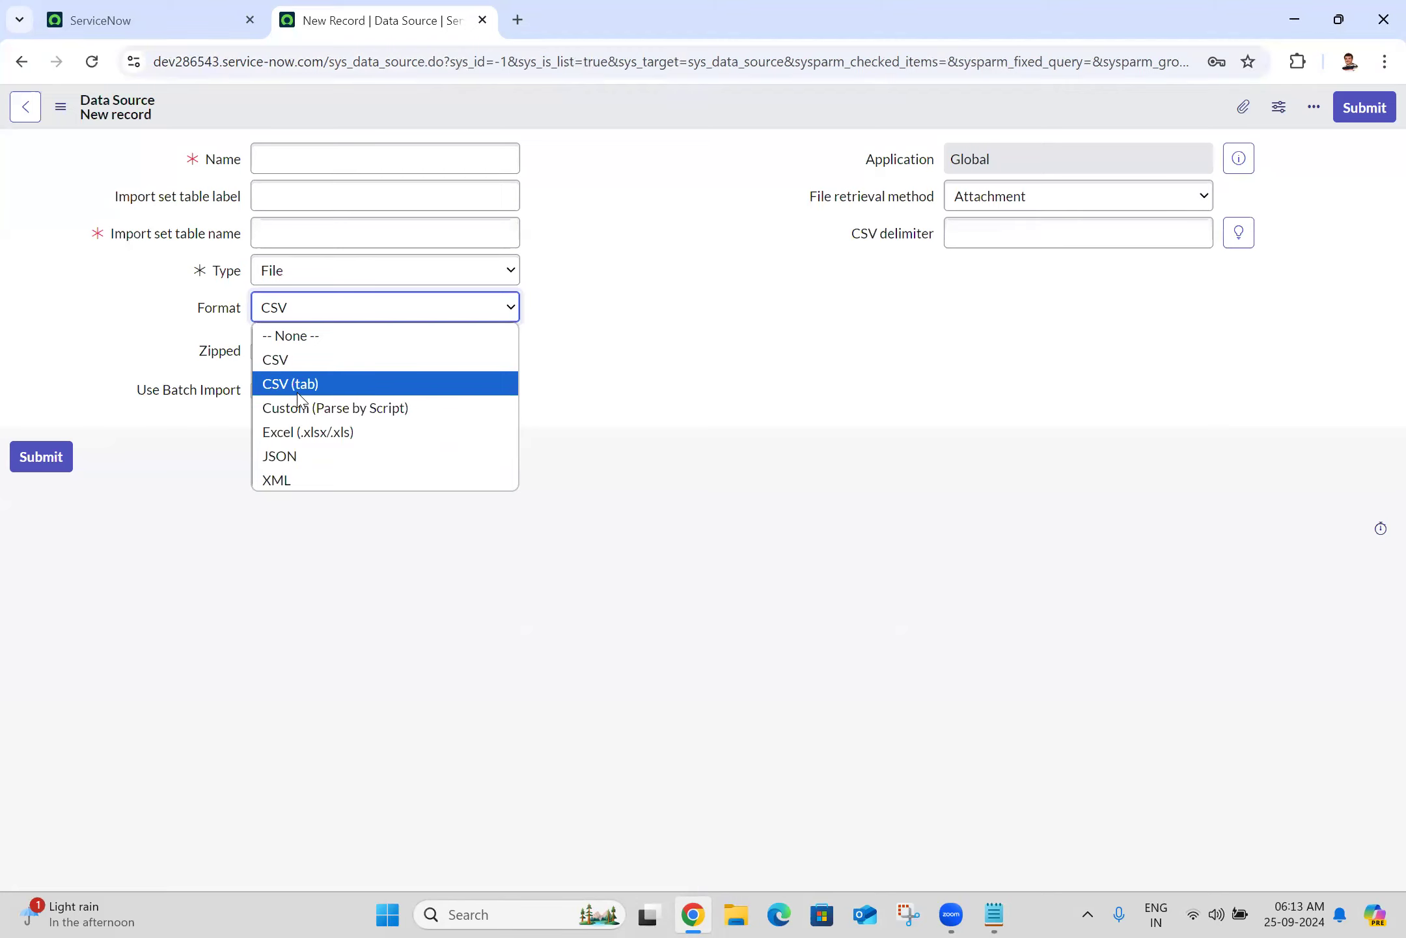
left_click(661, 376)
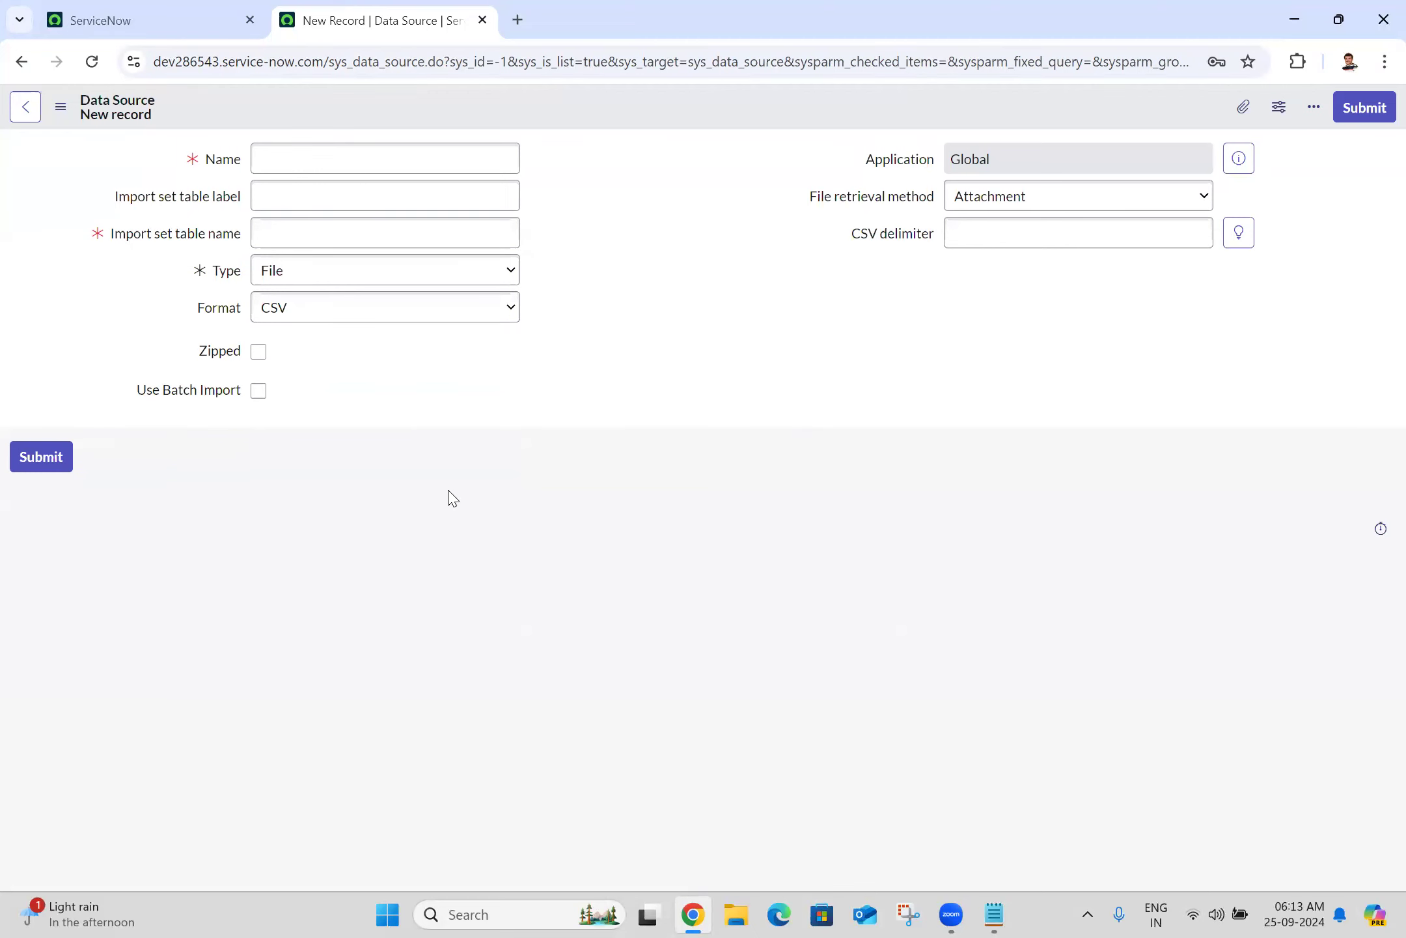
Add the indented entries "custom(parse by script)" and "csv(tab)" below JSON under the File type in the Notepad notes
key("alt+Tab")
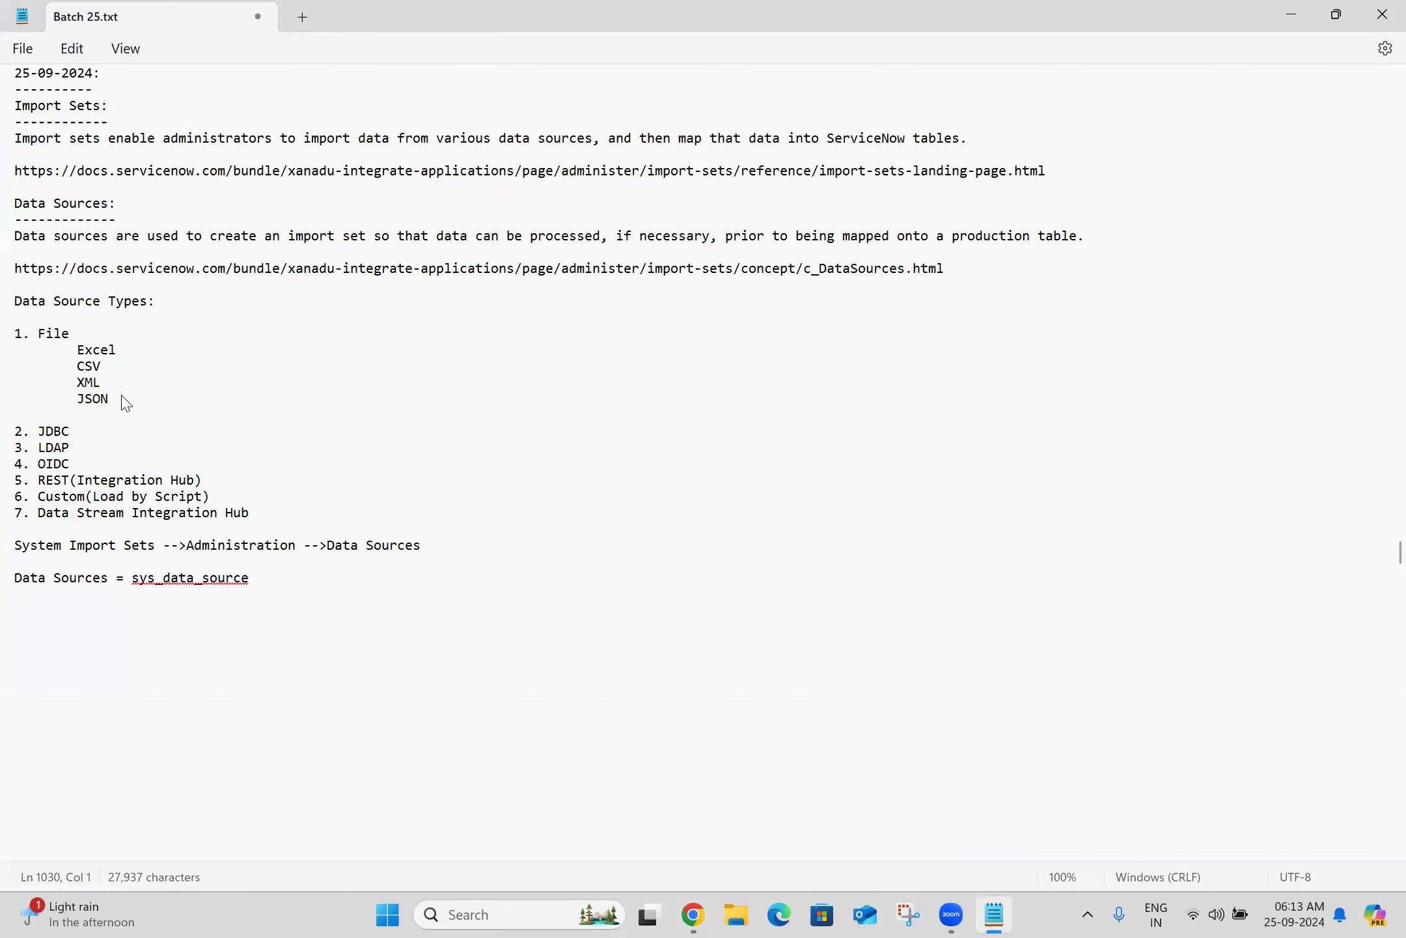
key("Tab")
type("custom(parse b")
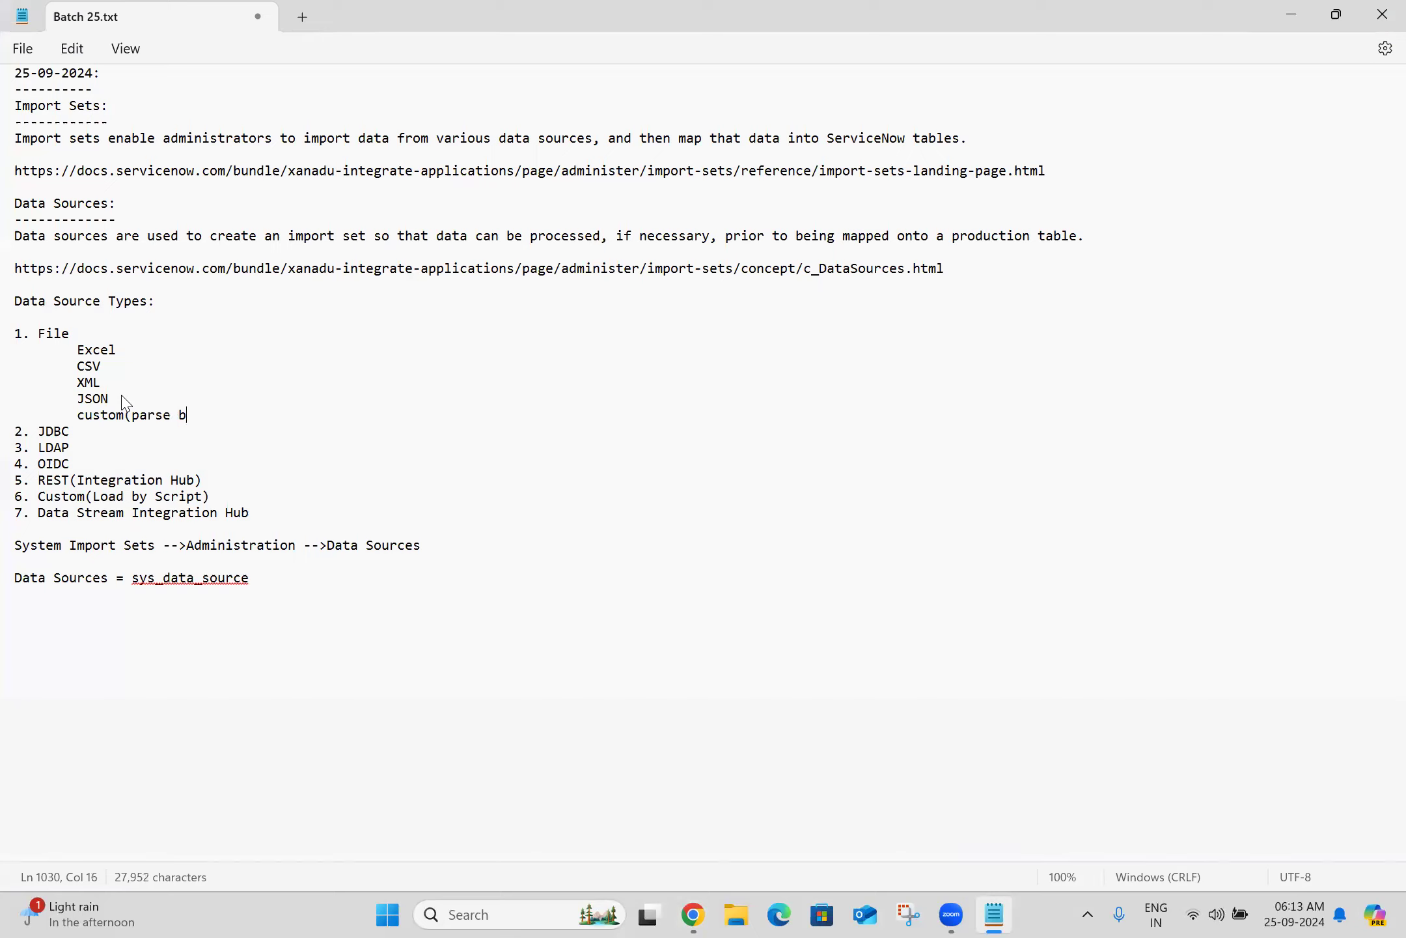
type("y script)")
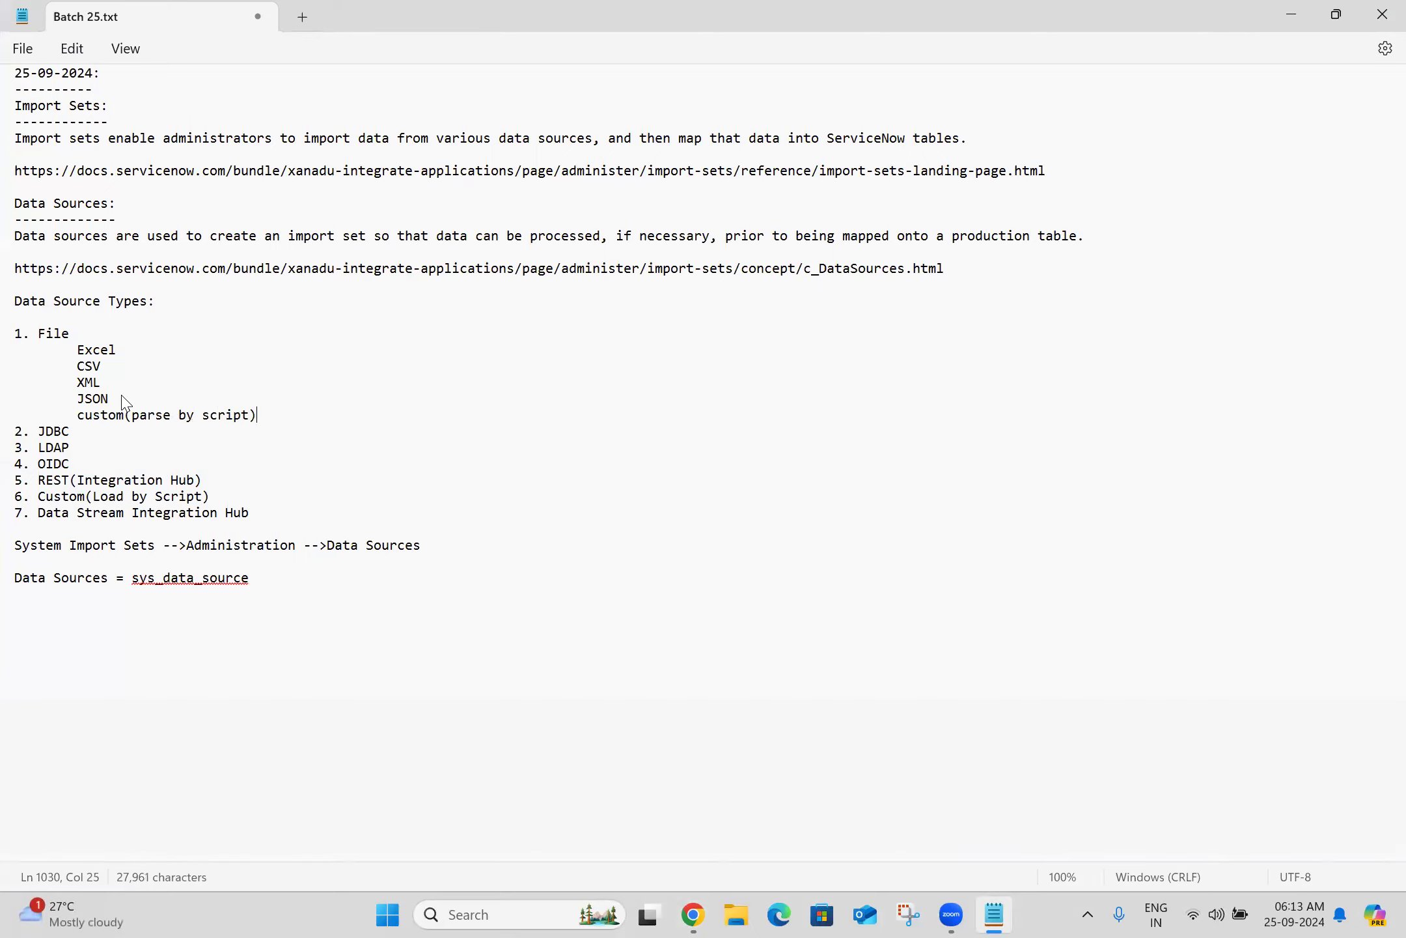
key("Return")
key("Tab")
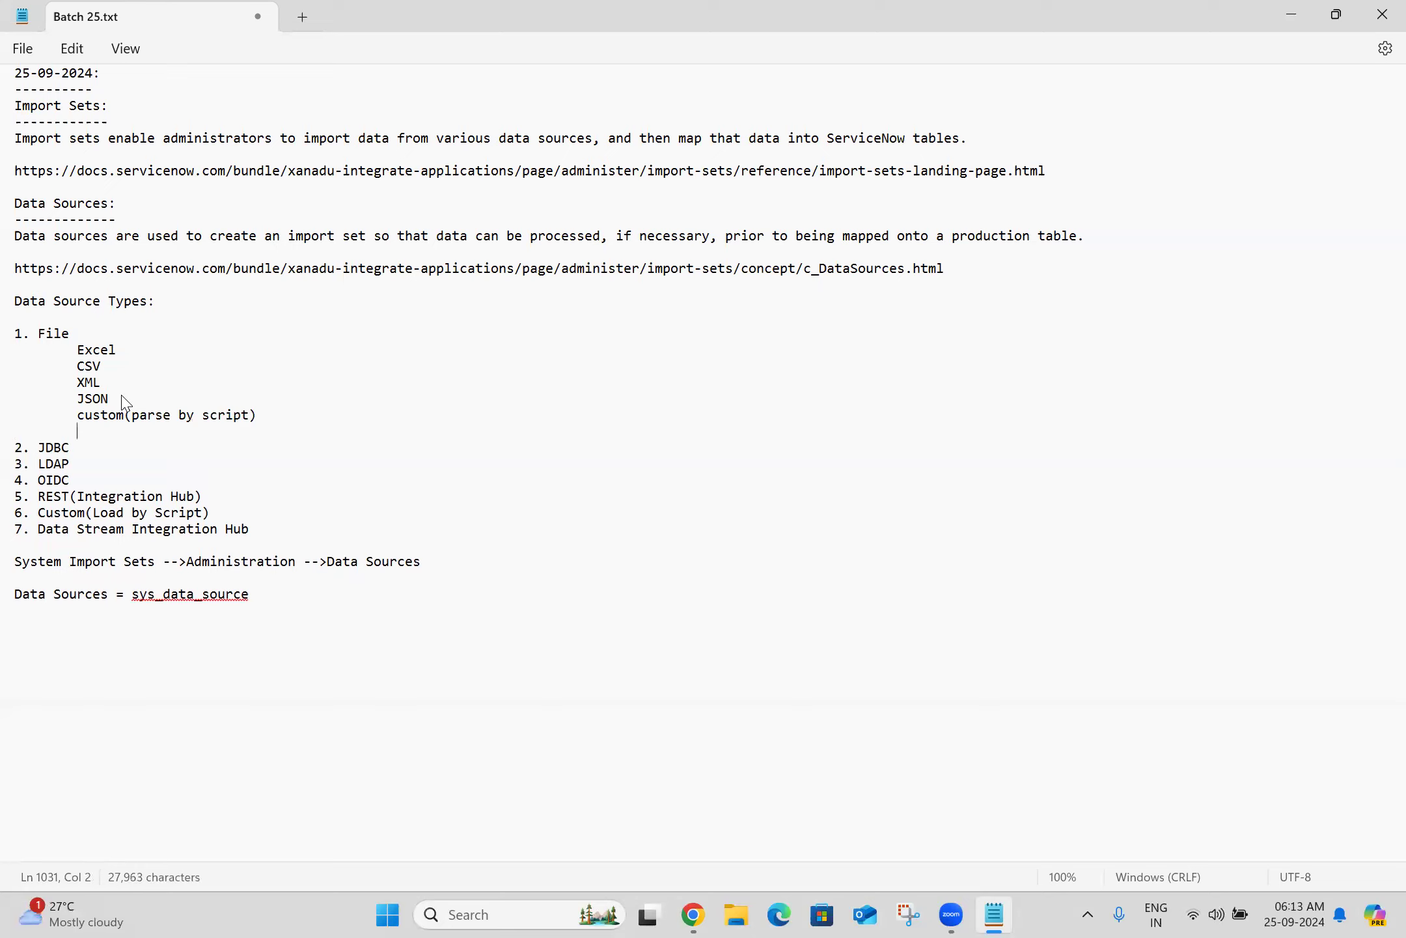
type("csv(tab)")
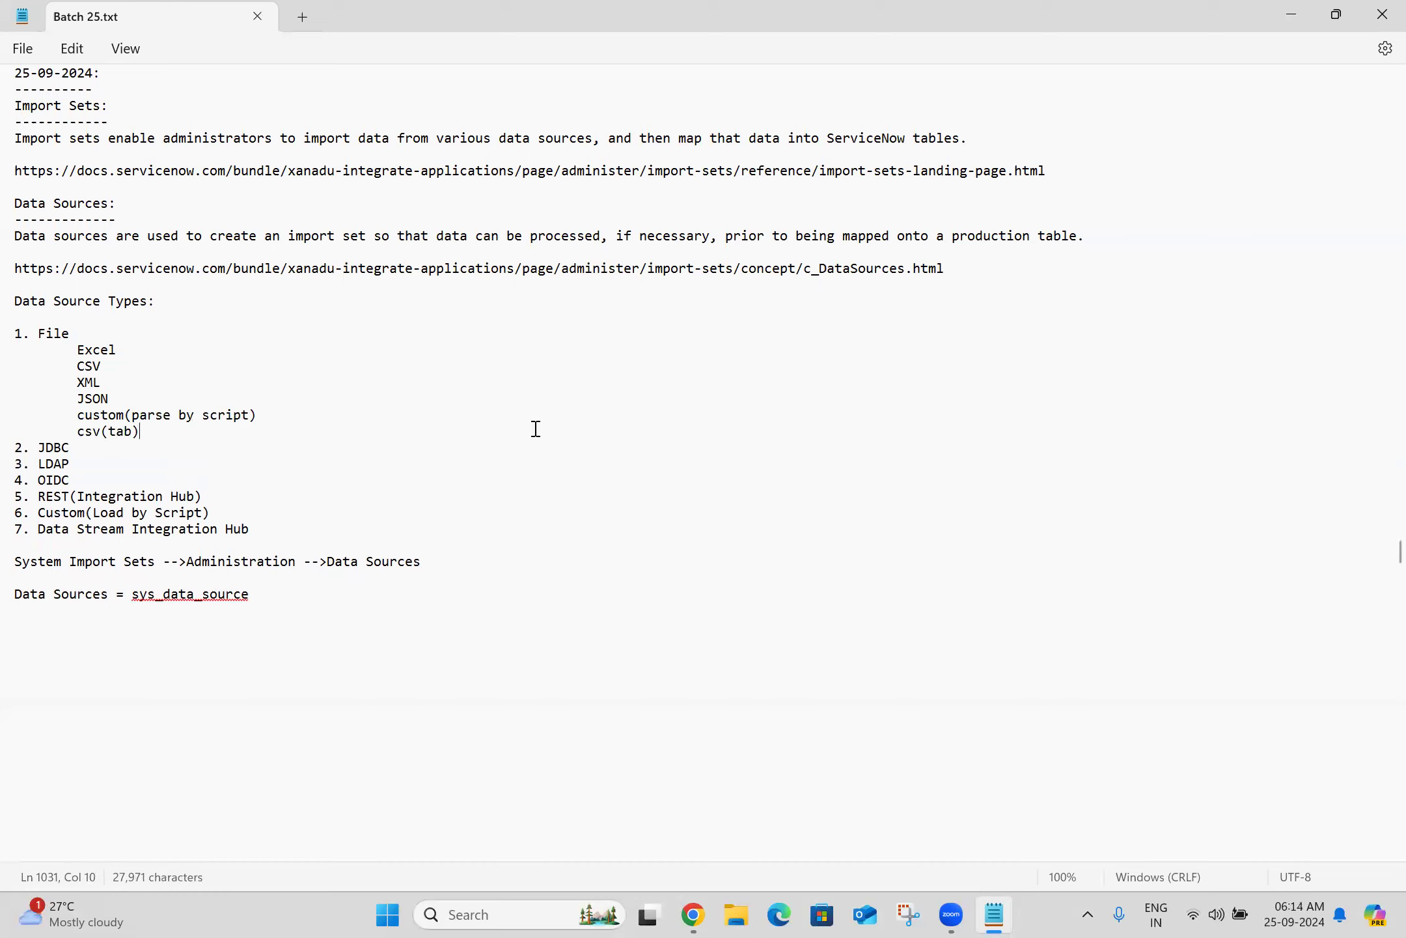
Review the Type and Format choices on the new data source form in Chrome, leaving File and CSV selected
left_click(692, 914)
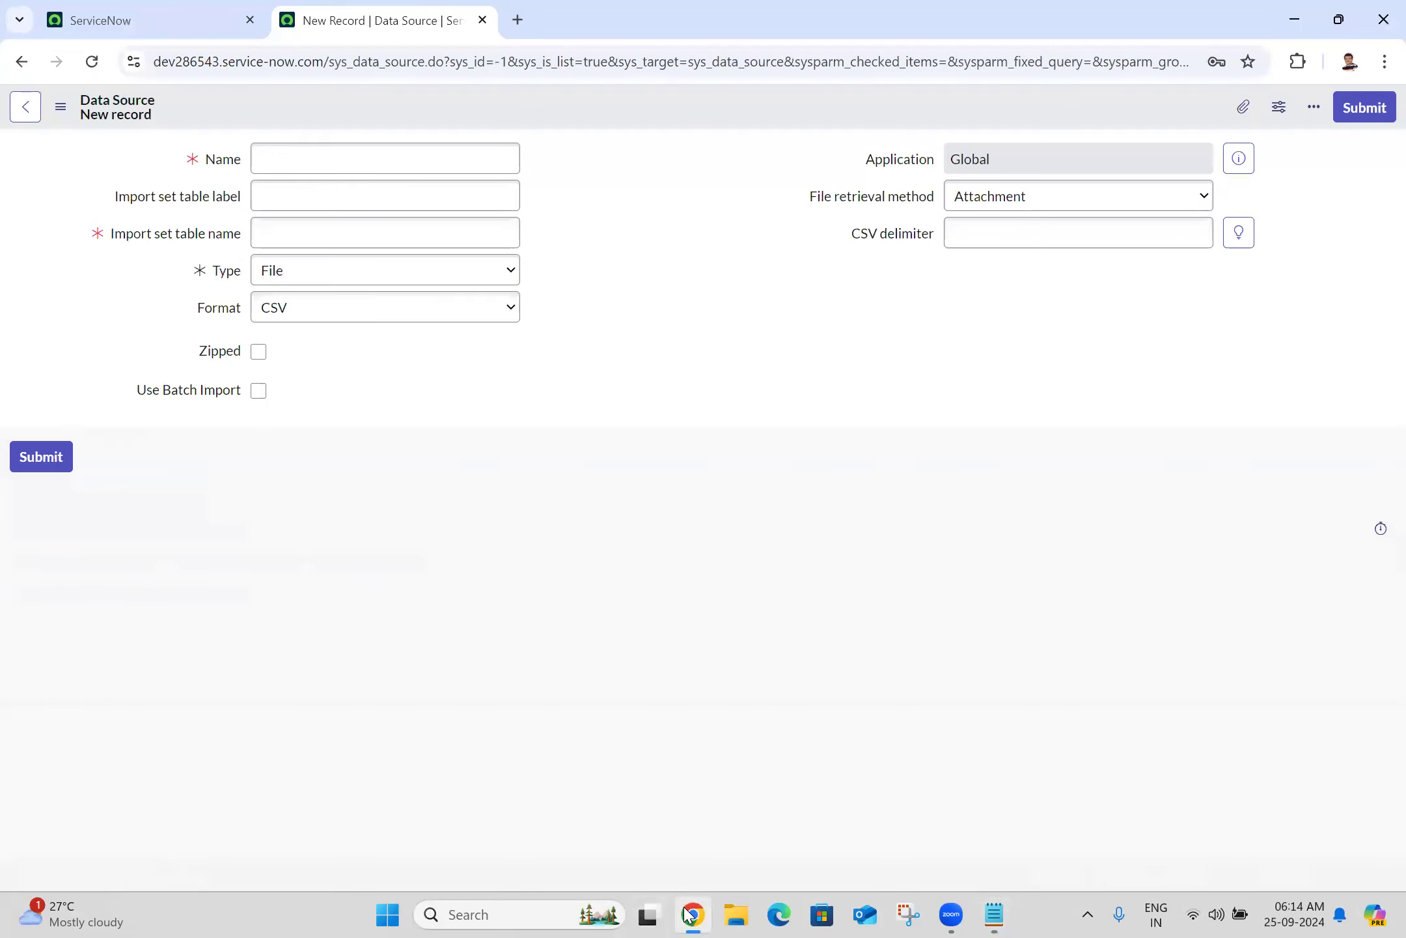
left_click(336, 304)
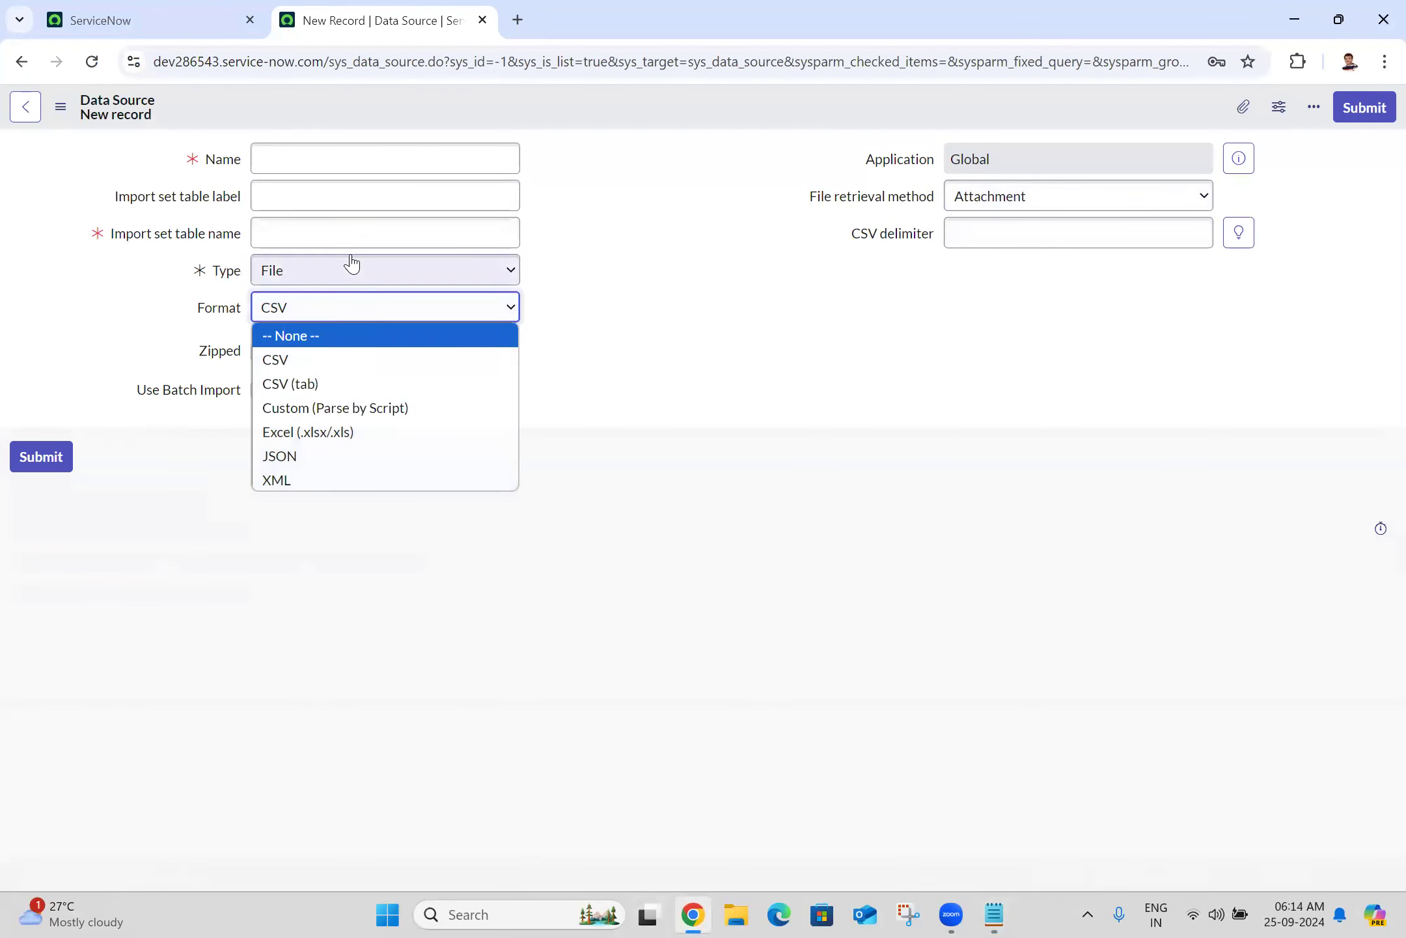
left_click(338, 273)
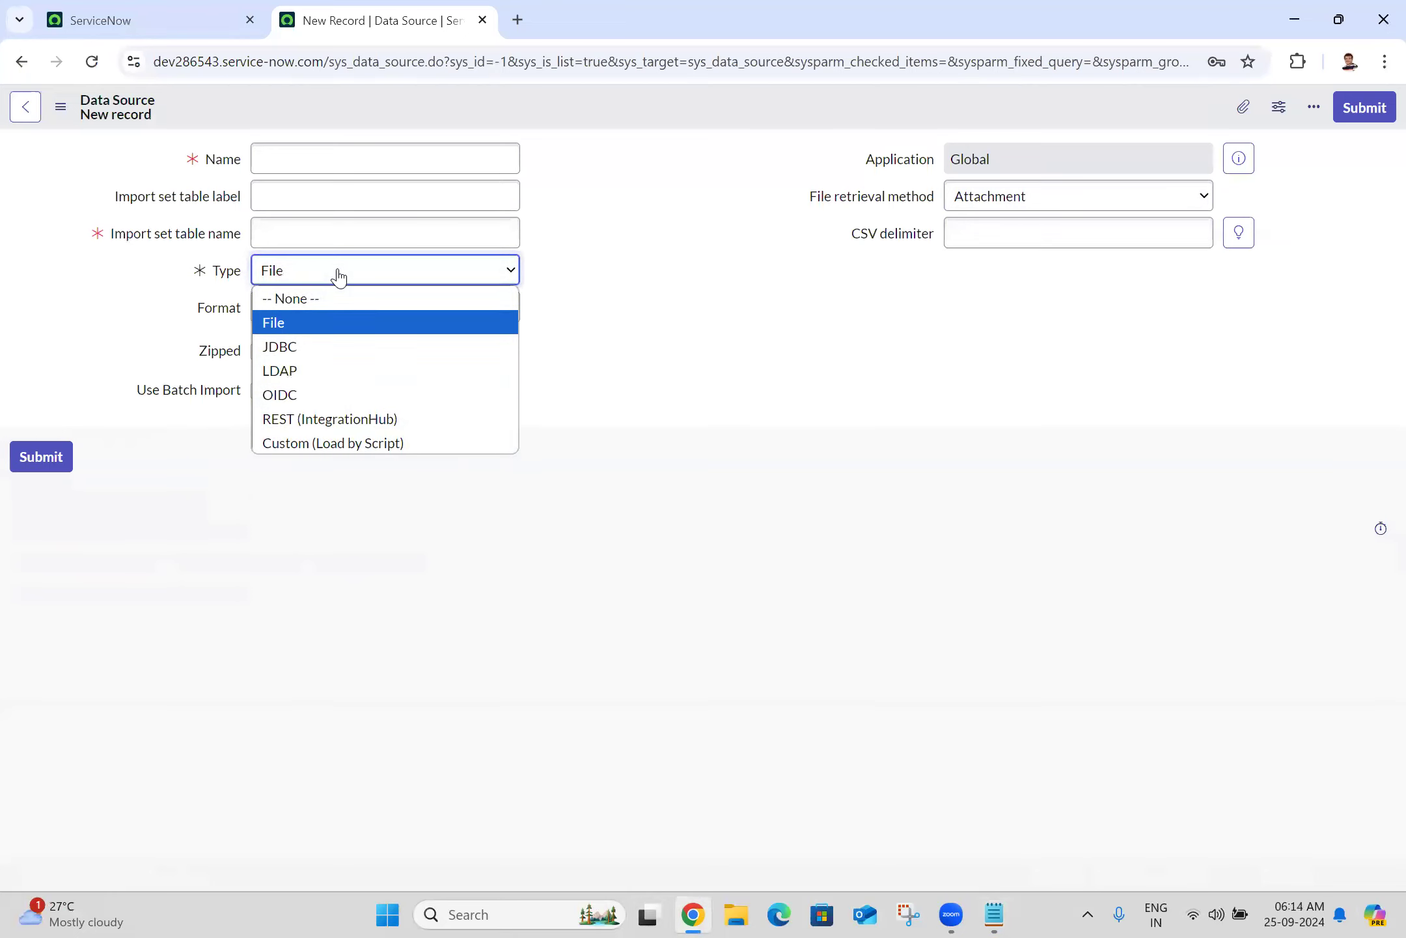
left_click(339, 276)
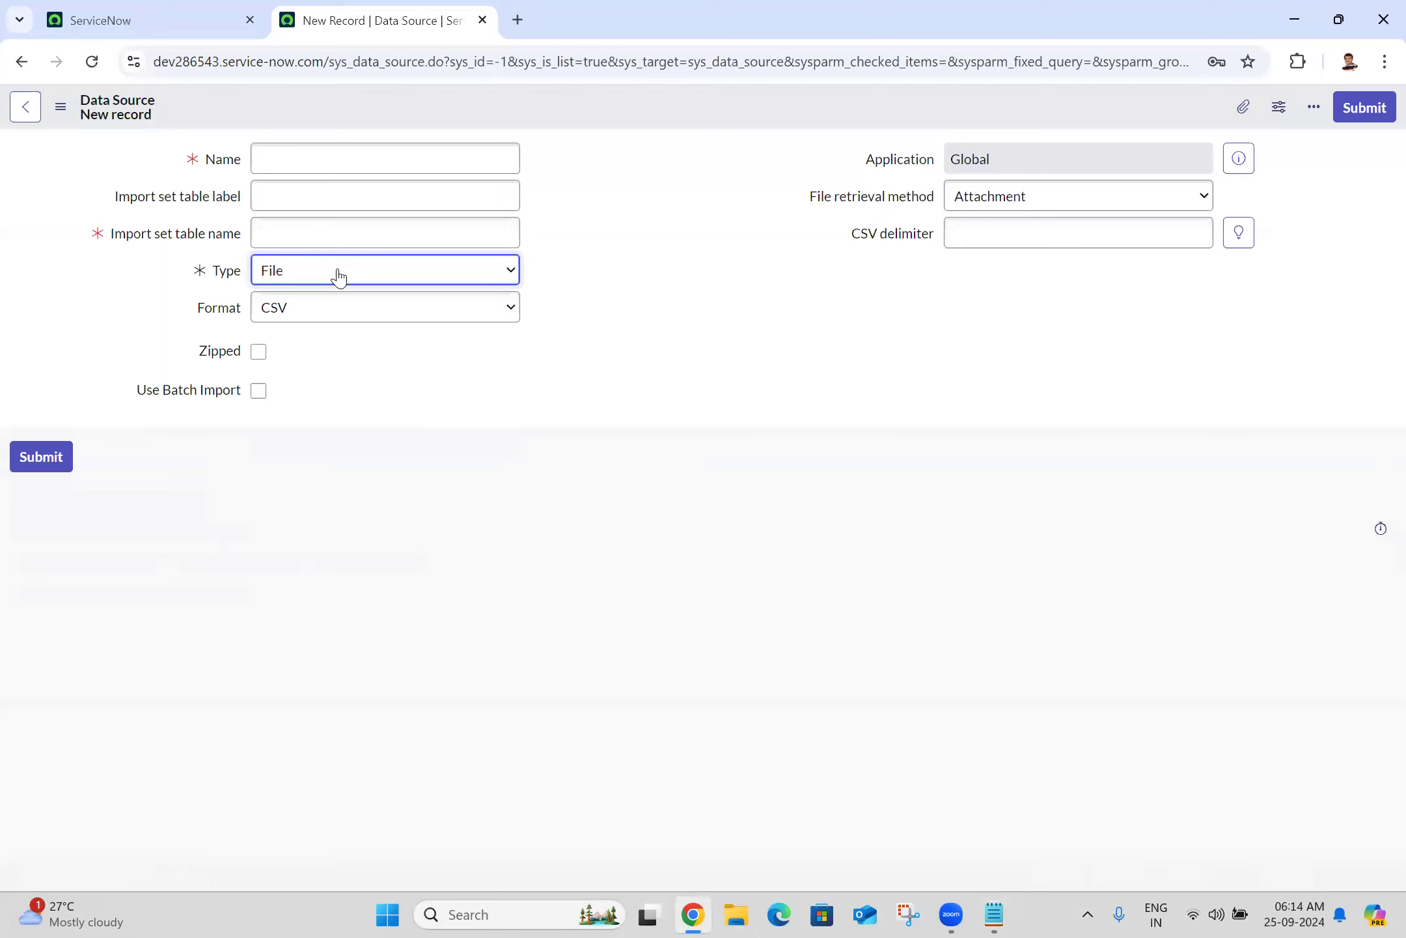
left_click(352, 307)
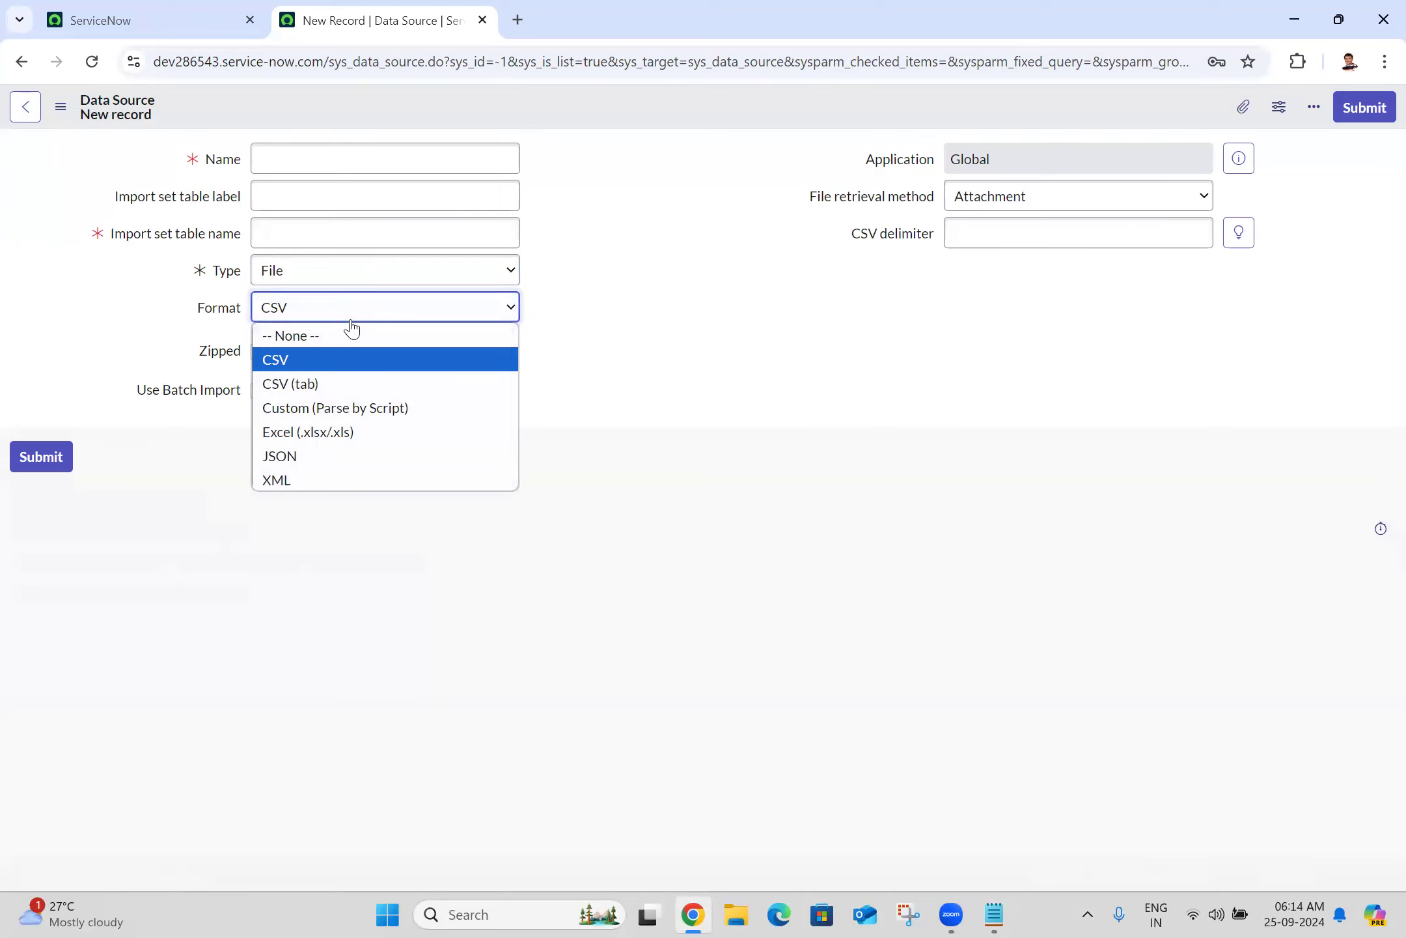
left_click(351, 320)
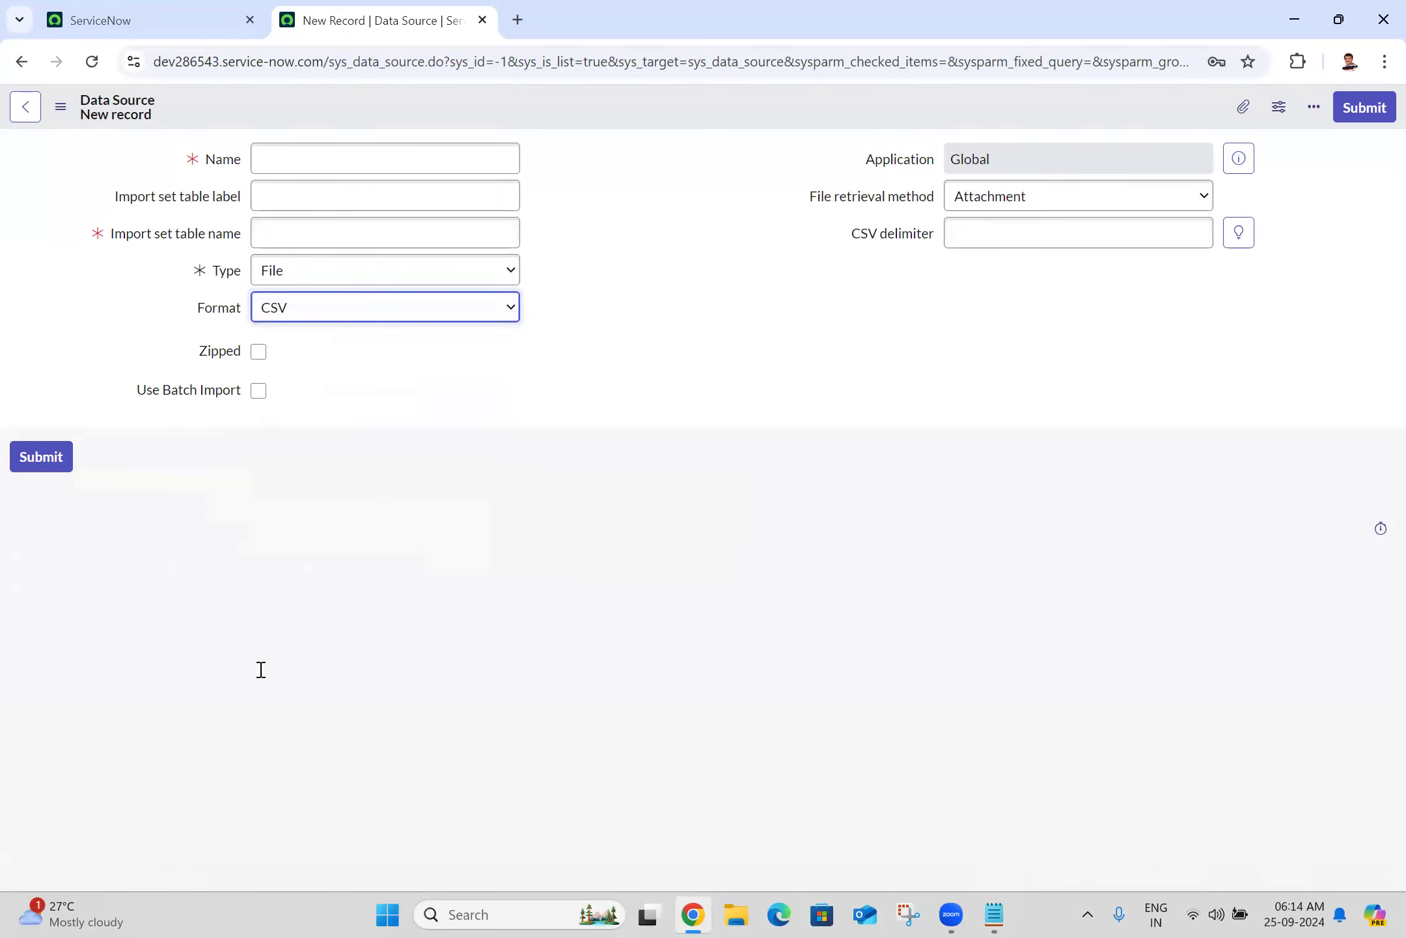
Add the lines "JDBC =", "LDAP =", "OIDC =" and "REST =" below the table name line in Notepad
key("alt+Tab")
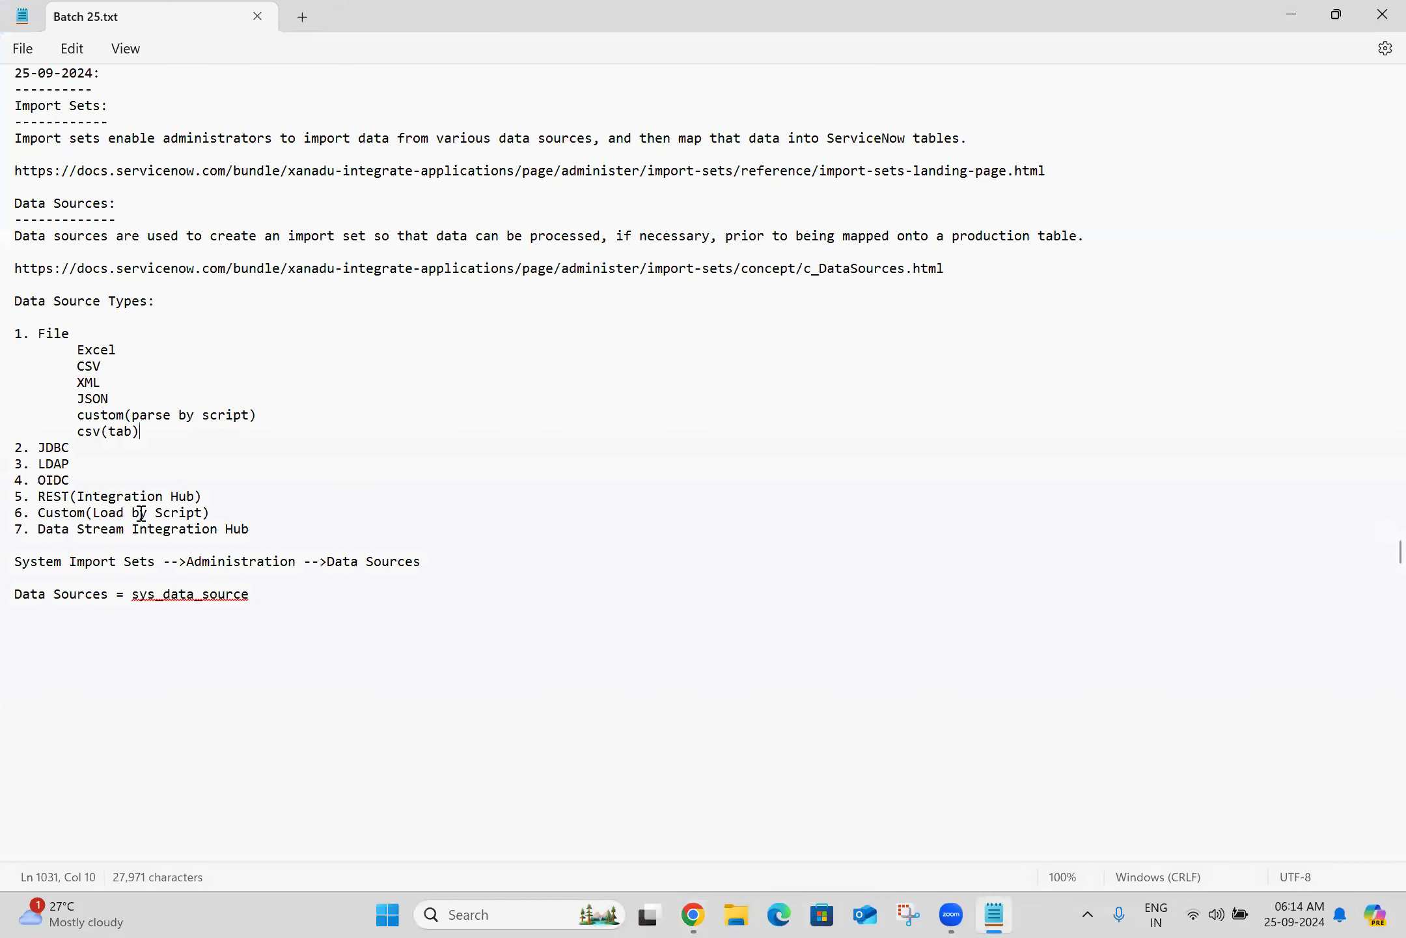
left_click(40, 632)
type("JDBC =")
key("Return")
type("LDA")
key("Return")
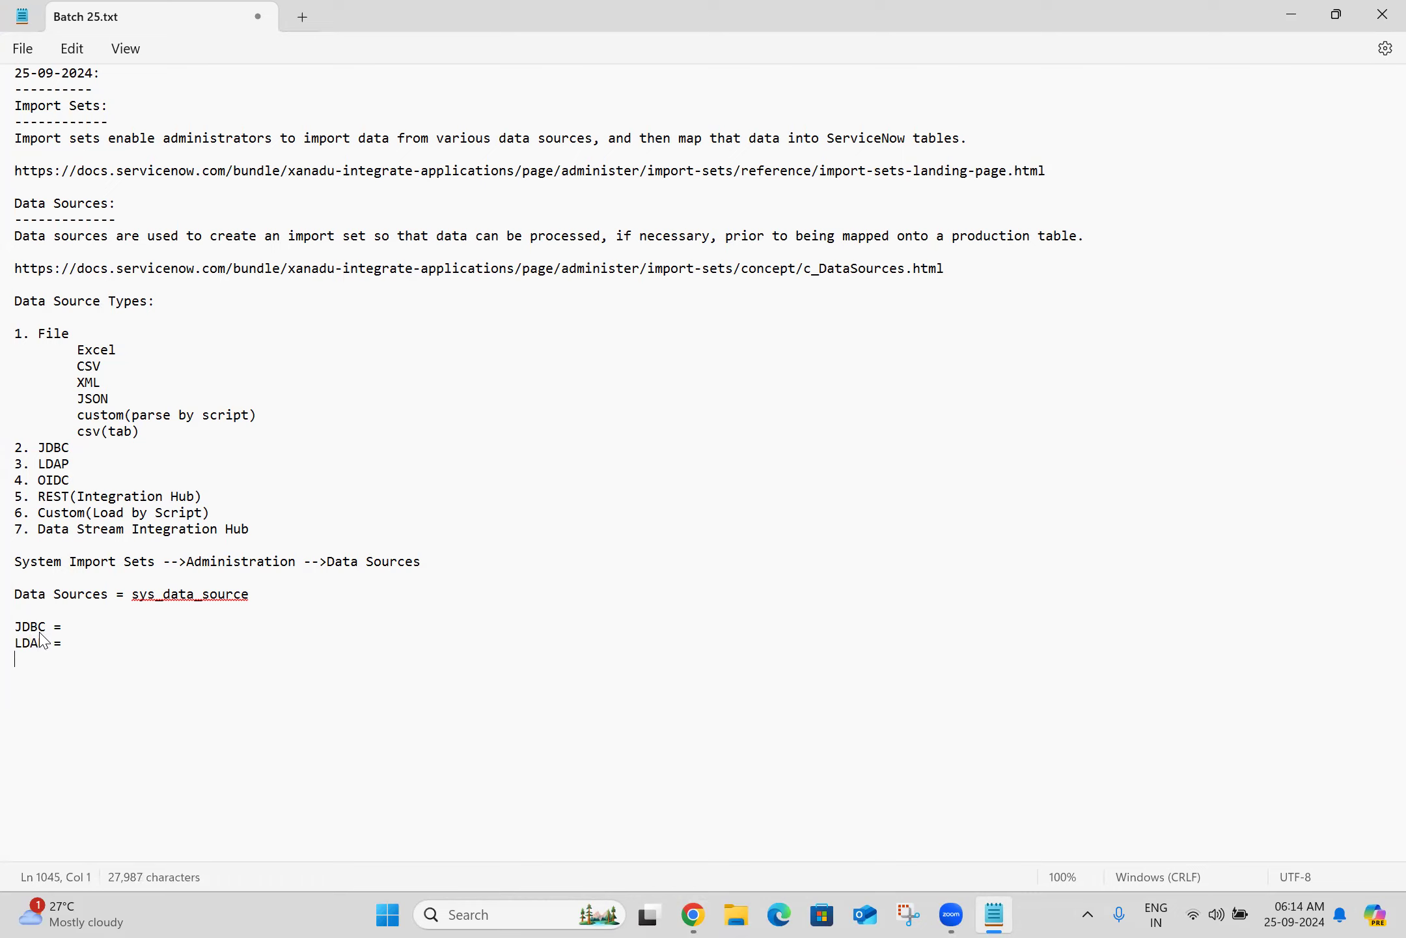
type("OIDC =")
key("Return")
type("REST =")
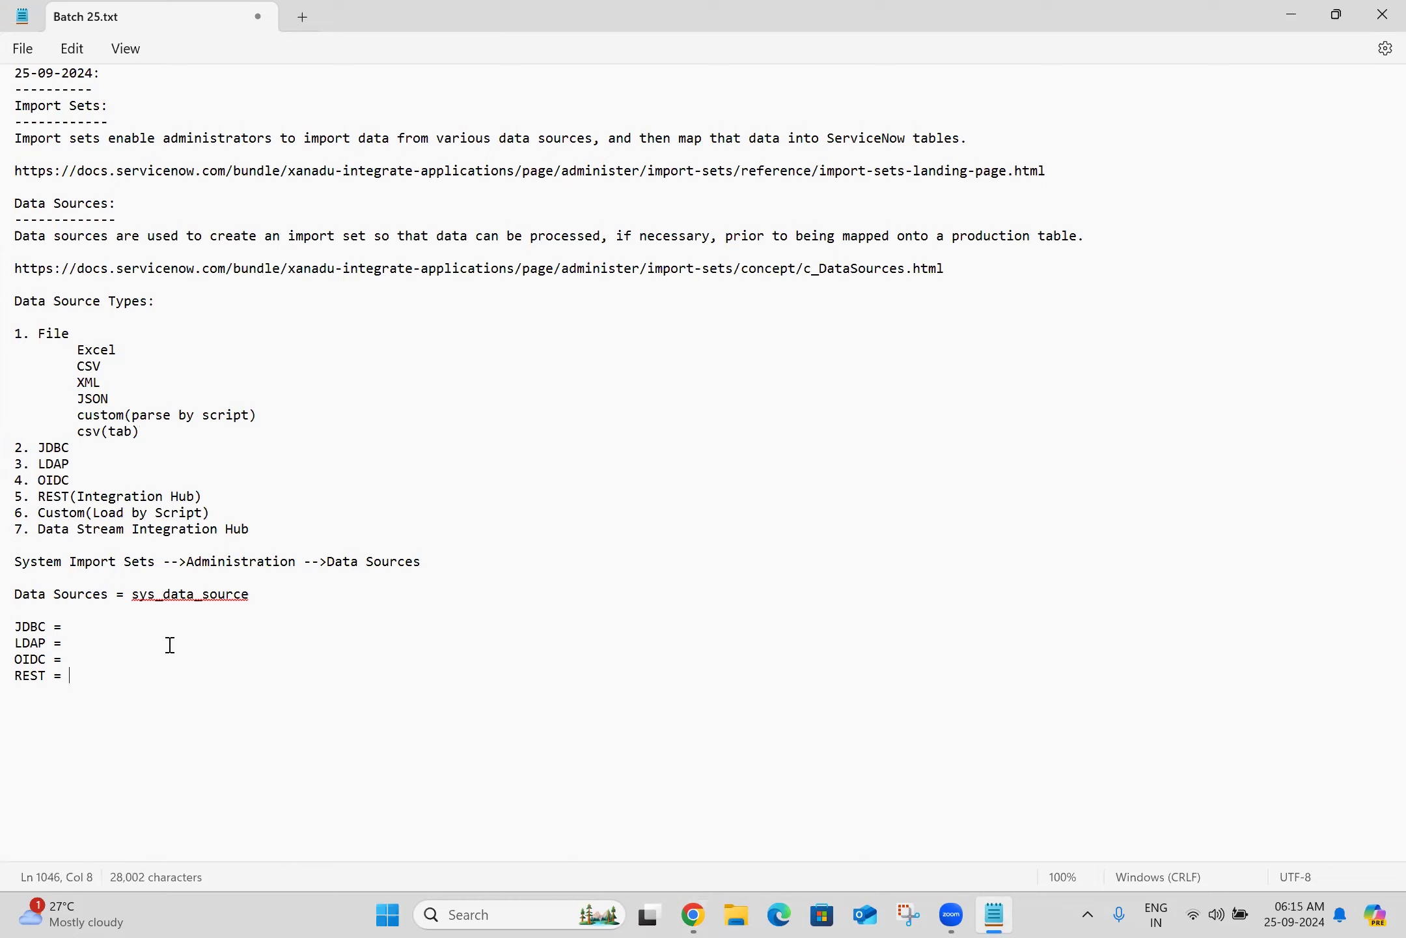
Complete the JDBC line with "Java Database Connectivity" and the LDAP line with "Lightweight Directory Access Protocol"
left_click(73, 628)
type("Java Database  Connectivity")
left_click(82, 639)
type("Lig")
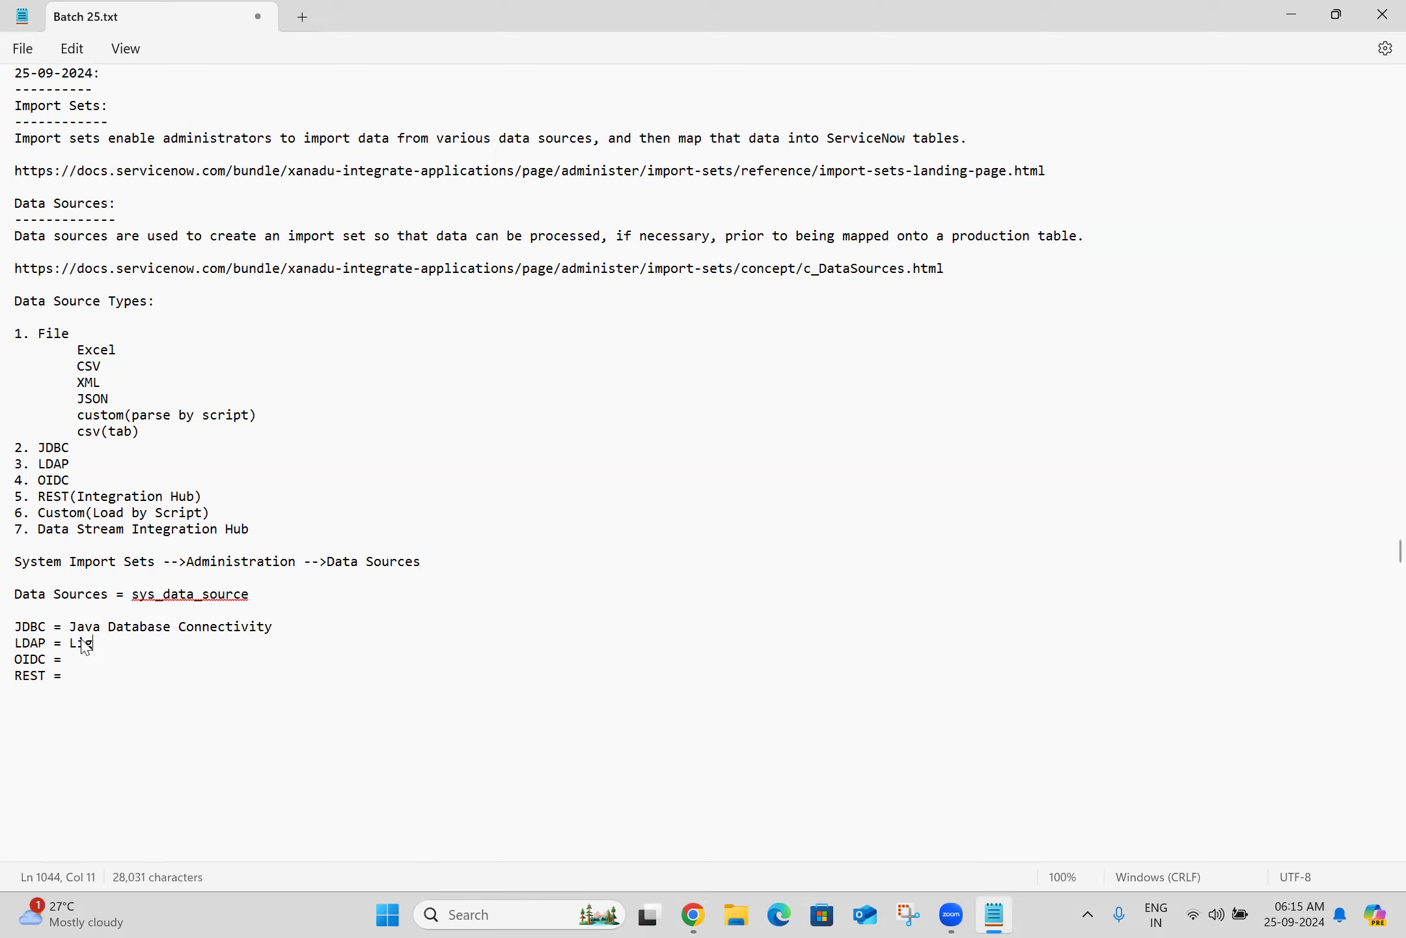
type("htweight Direc")
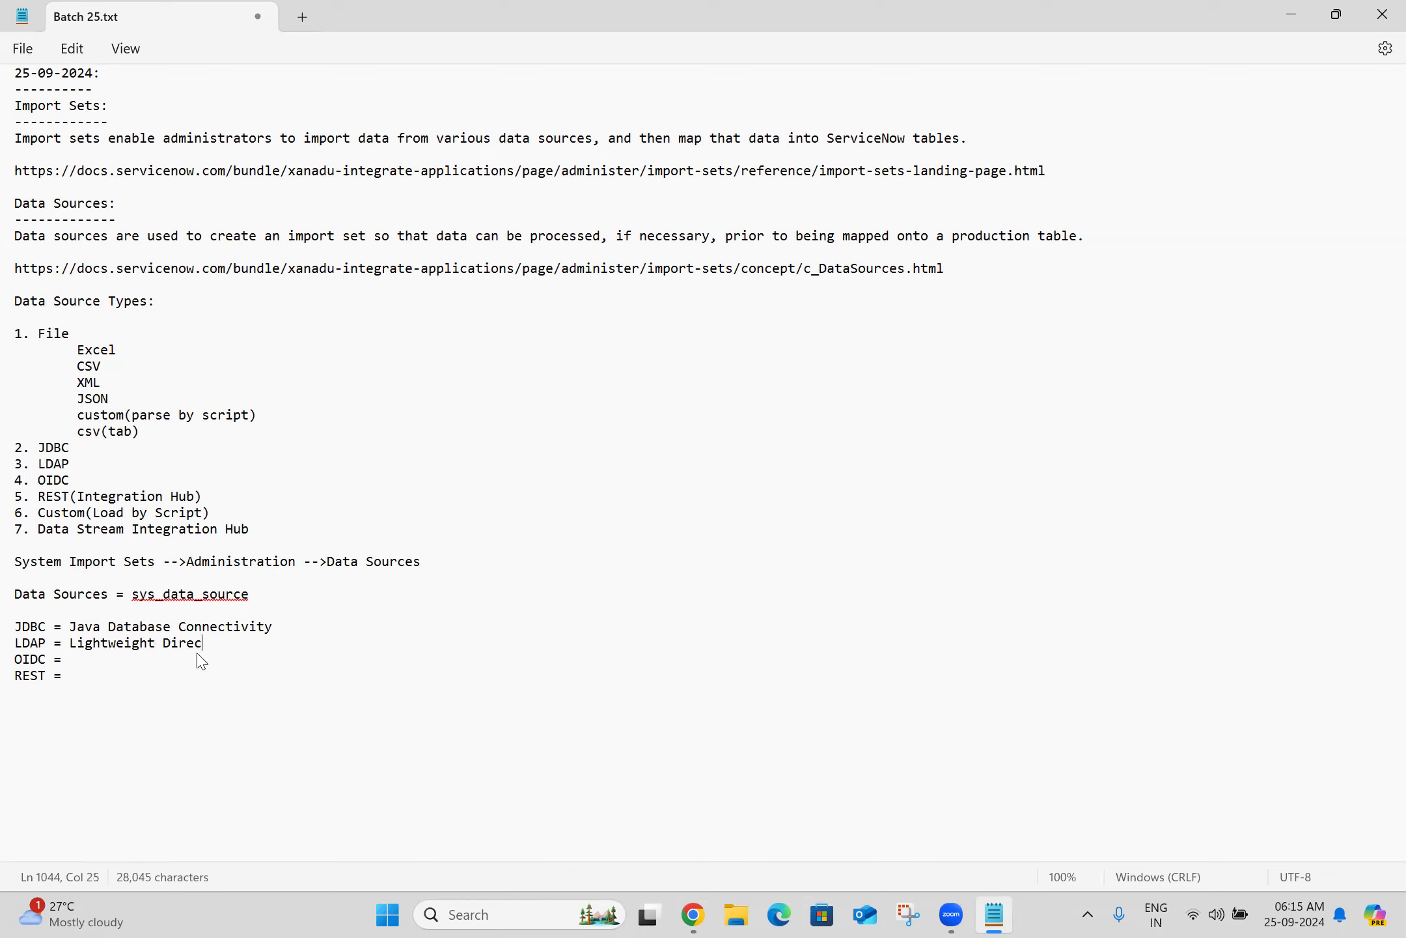
type("tory Access Protocol")
Complete the OIDC line with "OpenID Connect" and the REST line with "Representational State Transfer", followed by a blank line
left_click(201, 658)
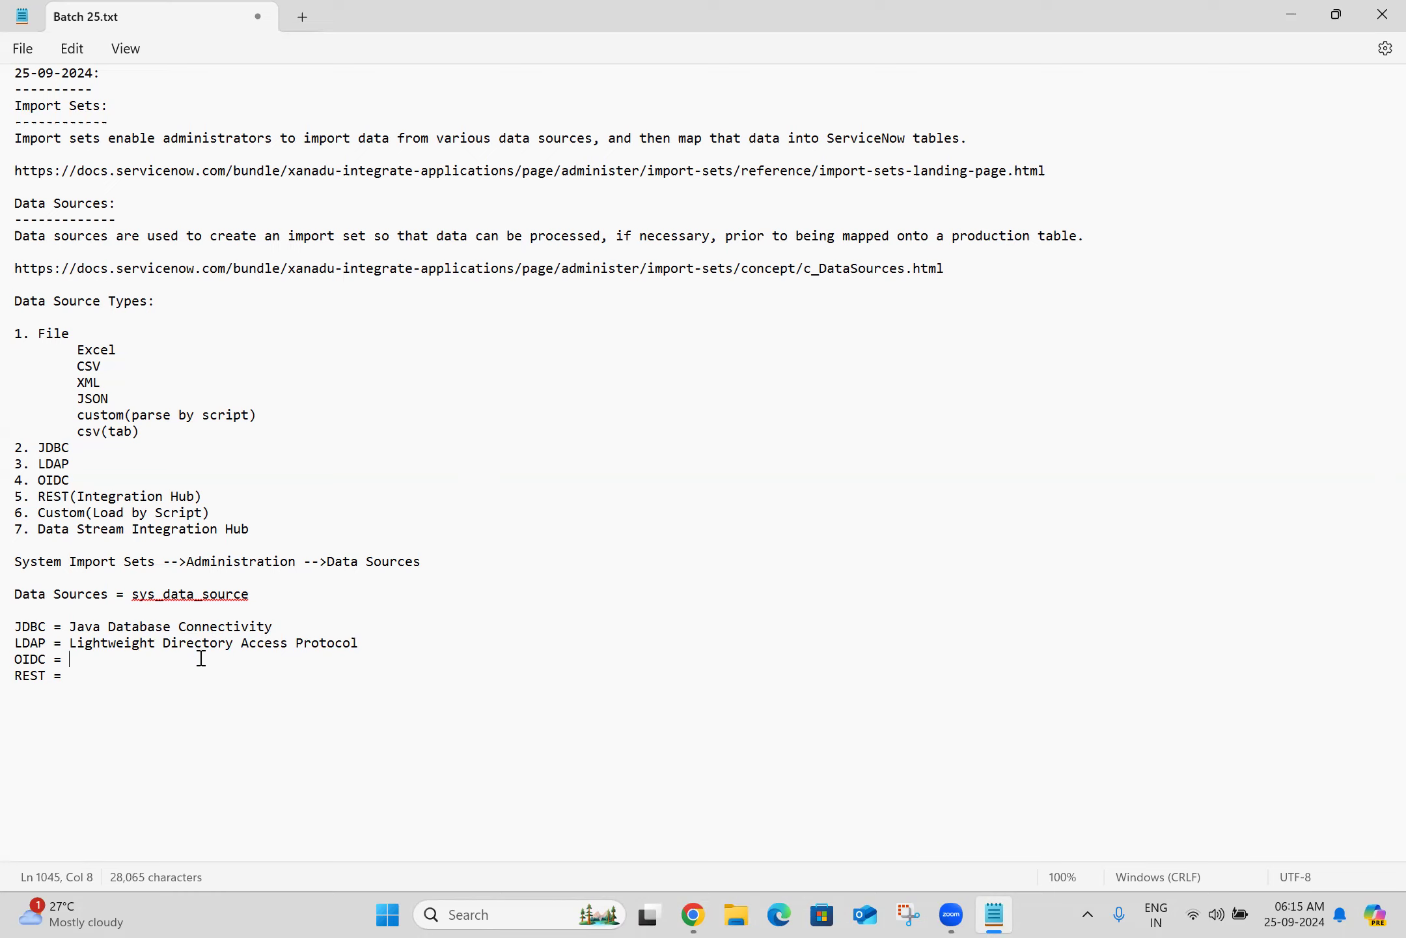
type("OpenID Connect")
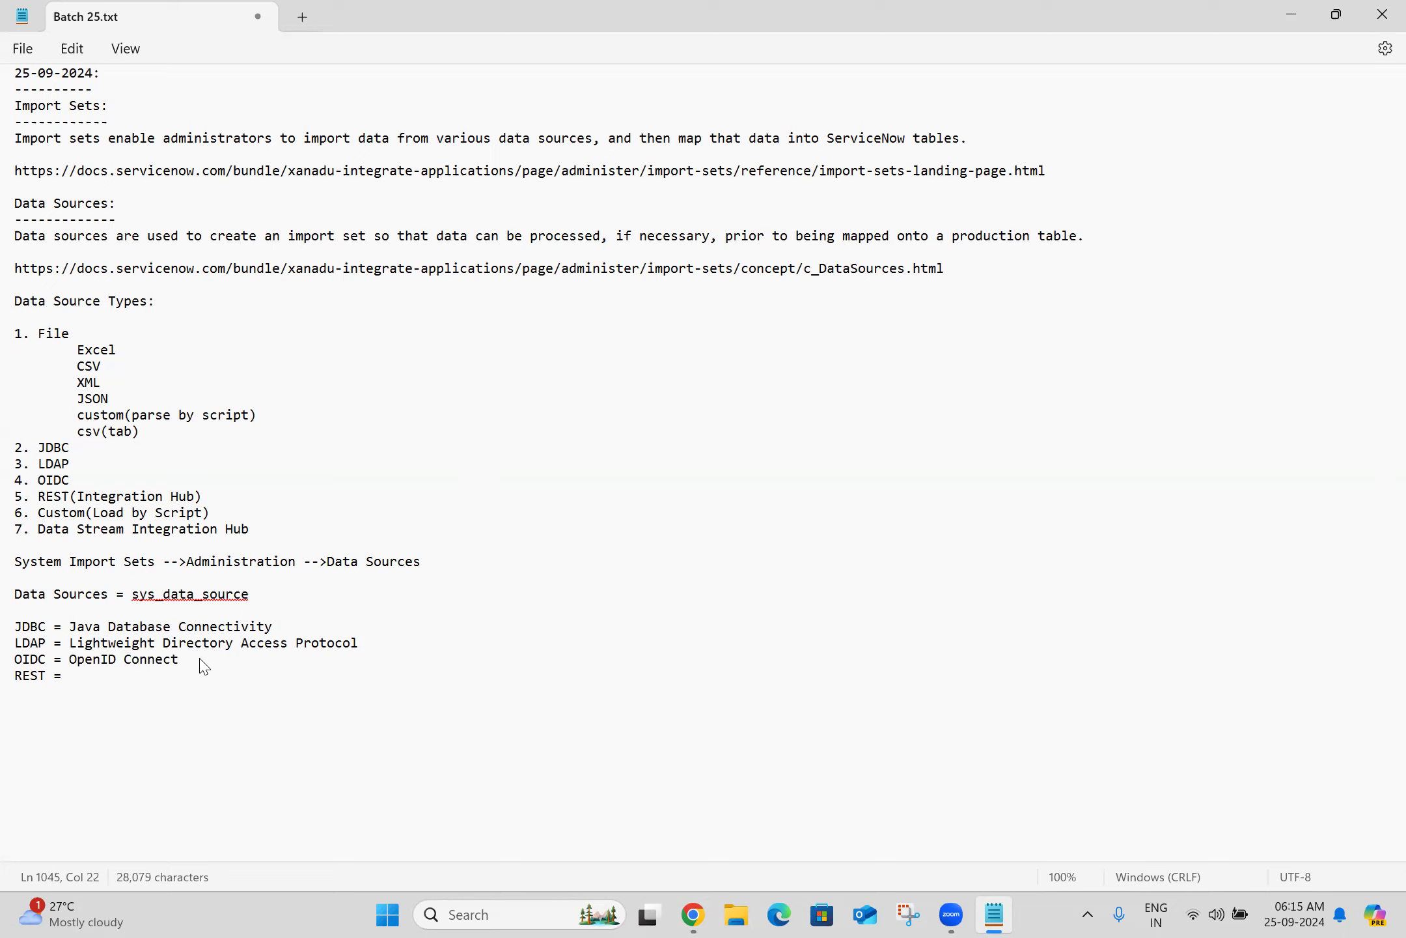
left_click(130, 690)
left_click(130, 676)
type("R")
type("epre")
key("BackSpace")
type("esentational State Tr")
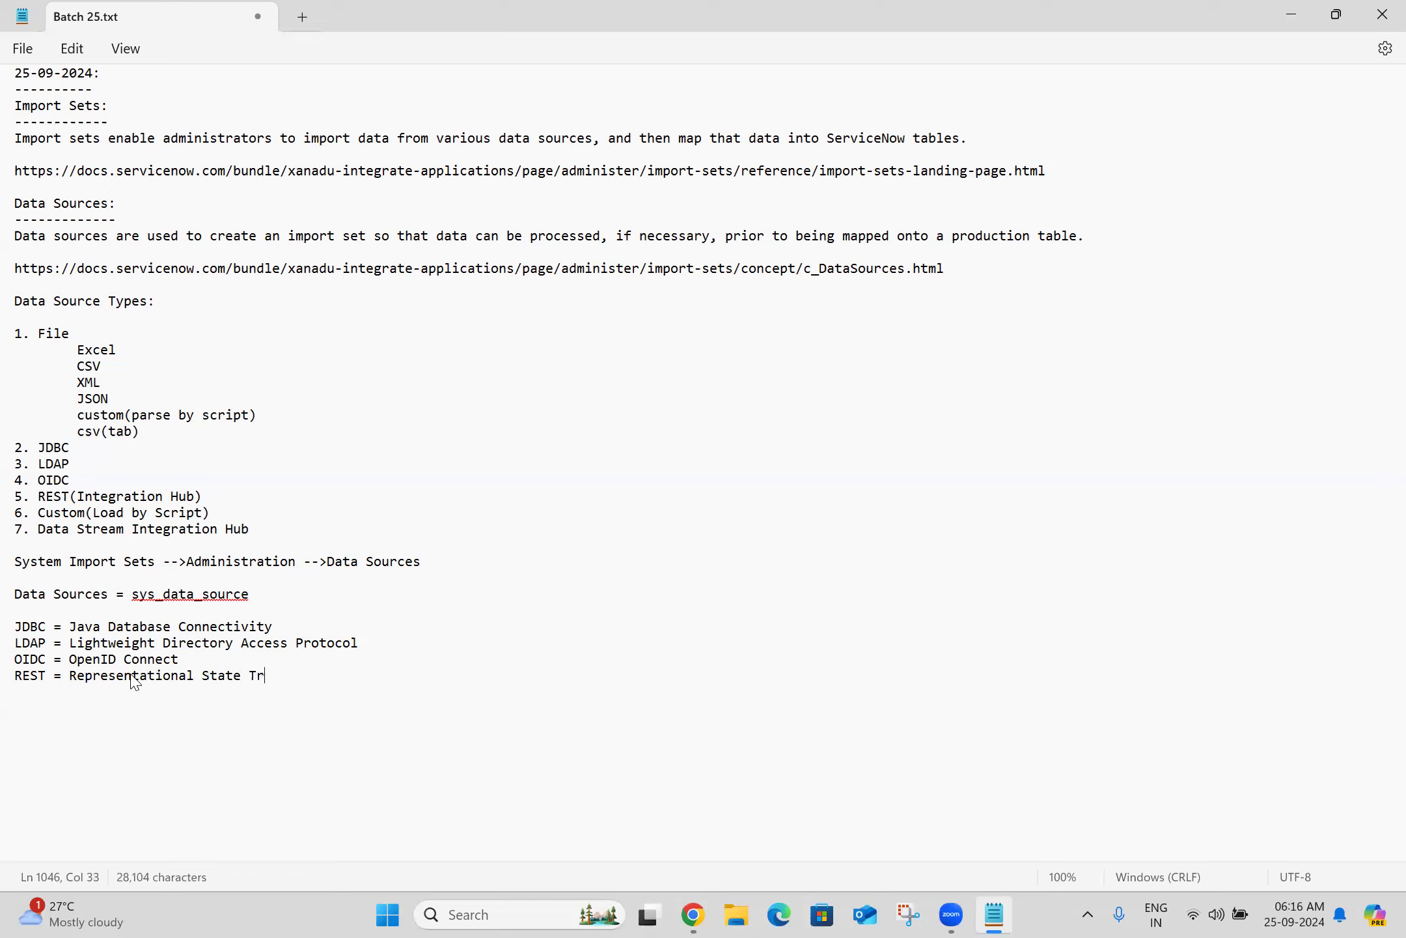
type("ansfer")
key("Return")
key("Return")
Find the Naresh IT application in ServiceNow and open its Parent list of all records in a new Chrome tab
left_click(693, 915)
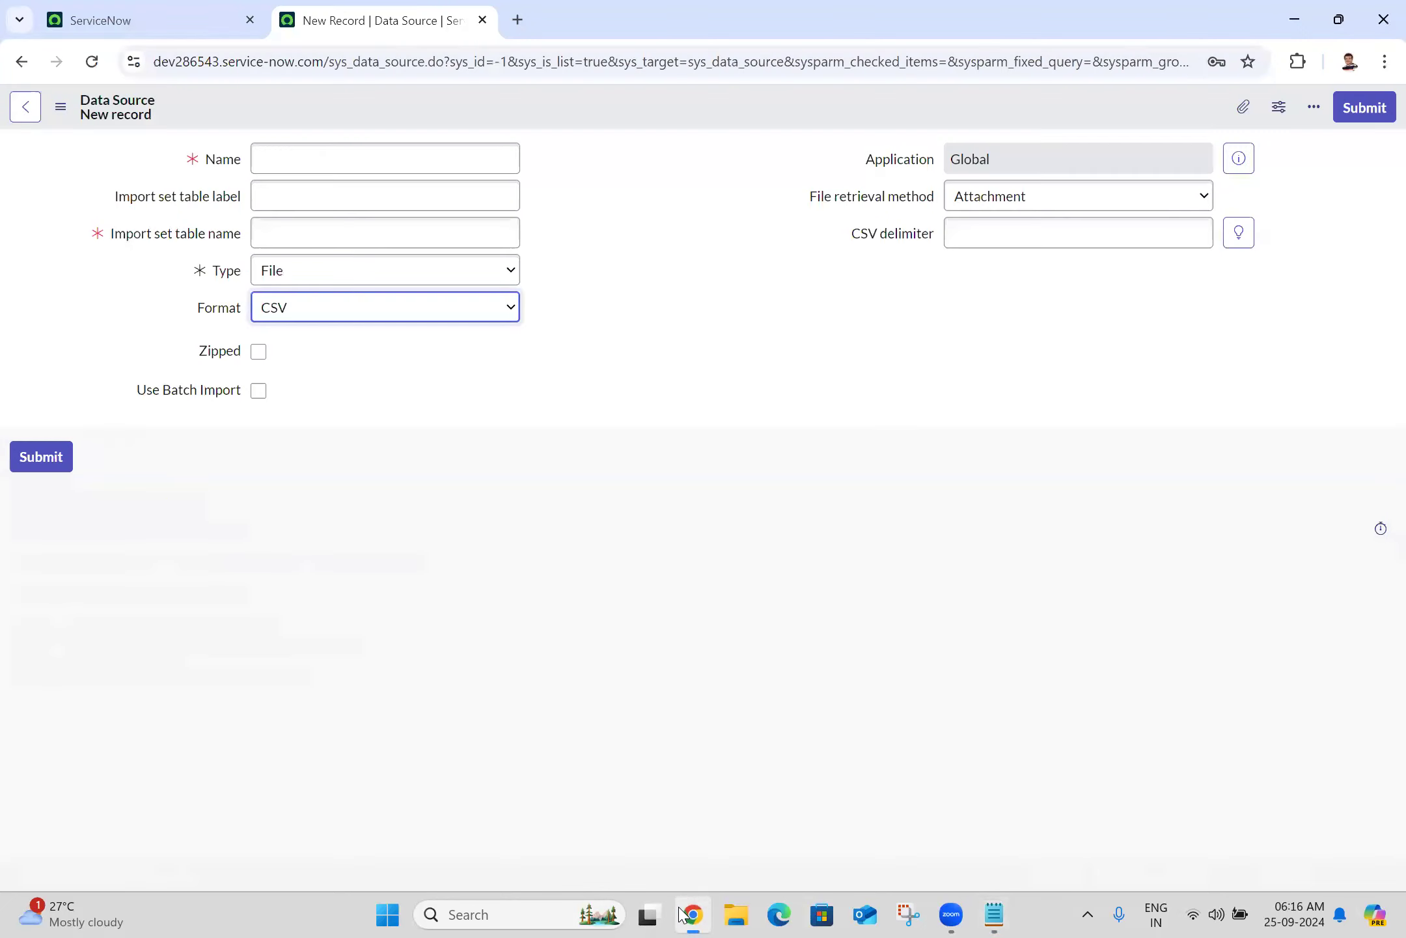
left_click(236, 11)
left_click(224, 120)
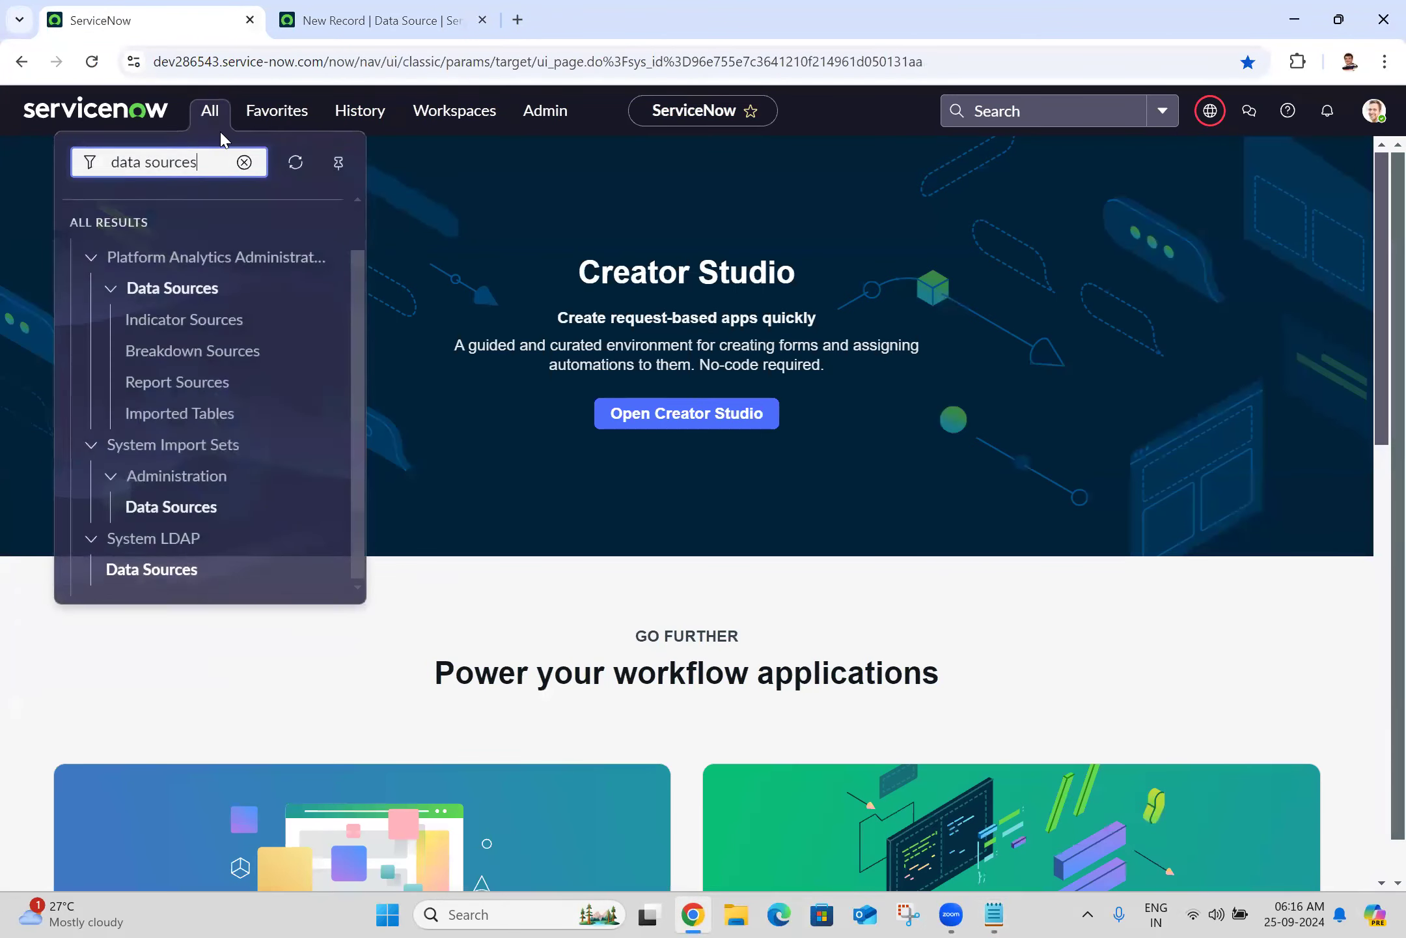
type("naresh")
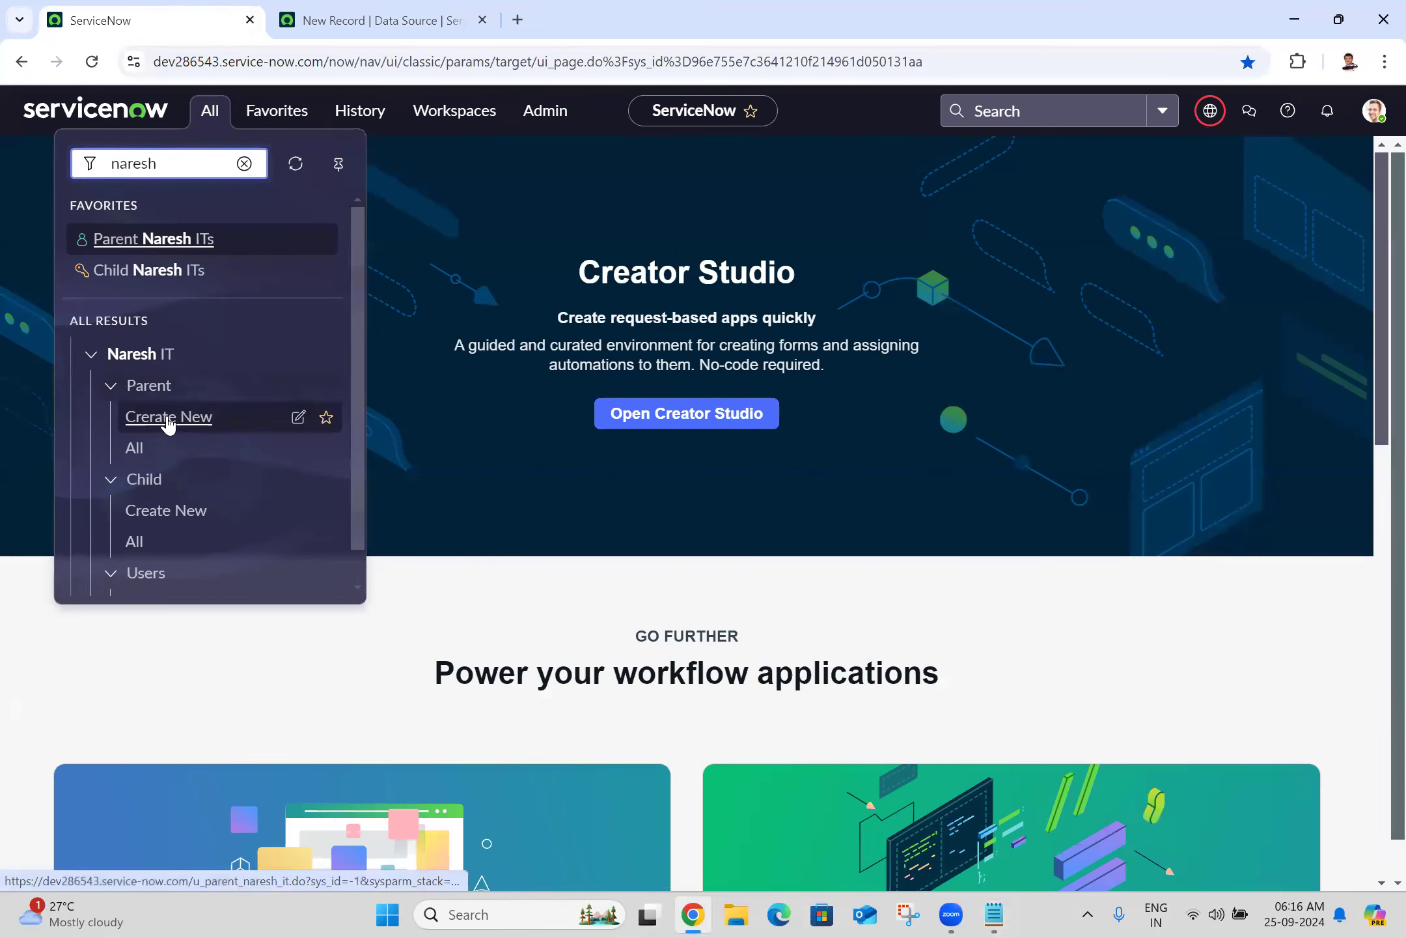
left_click(137, 448, "ctrl")
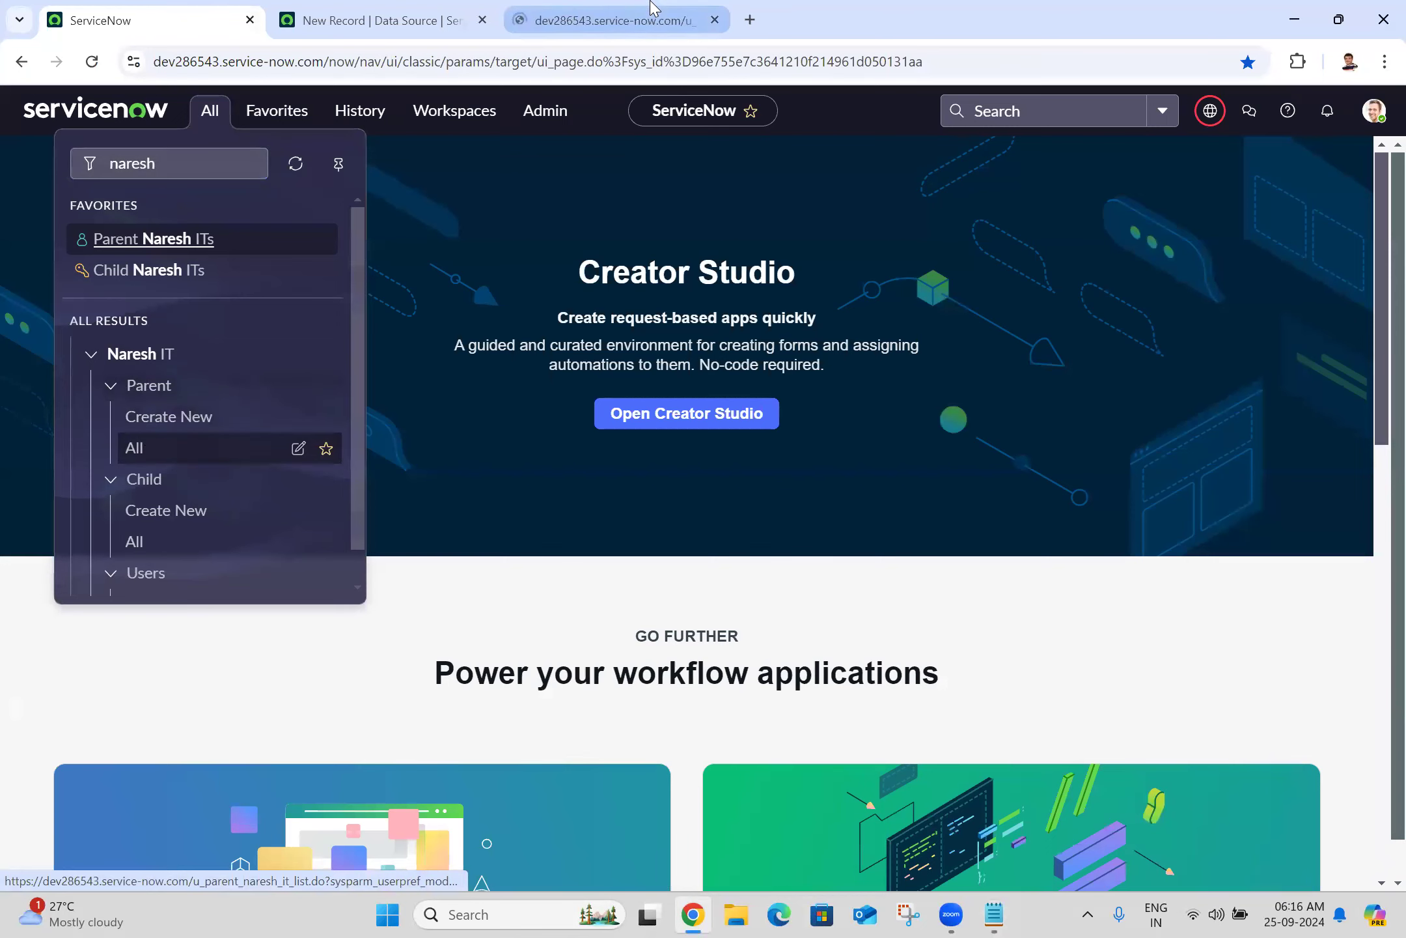
left_click(612, 21)
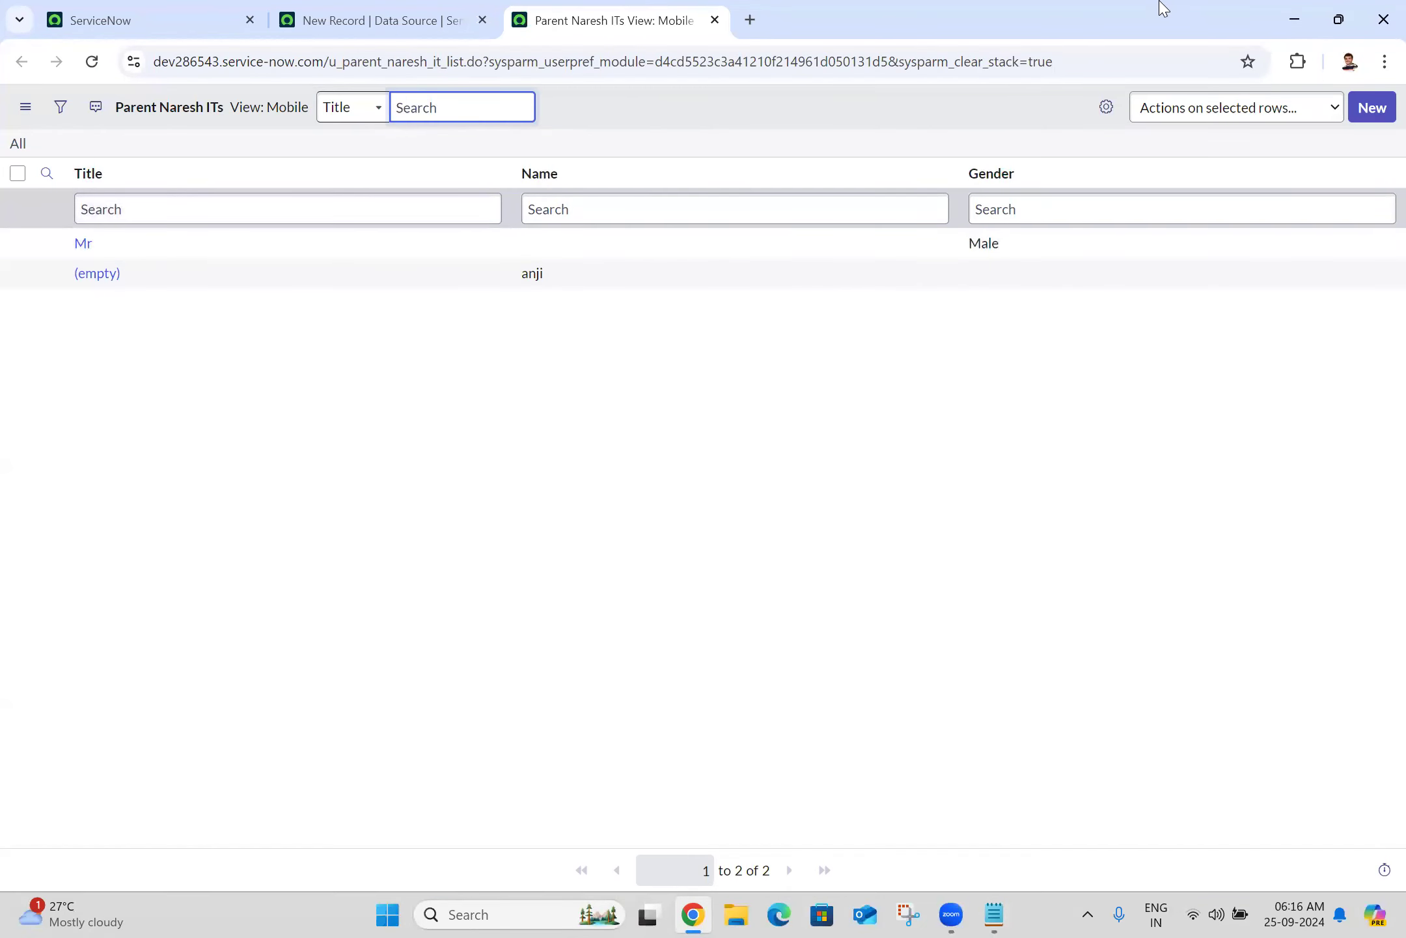
Add the Manager and Email columns to the Parent Naresh ITs list's selected columns
left_click(1107, 109)
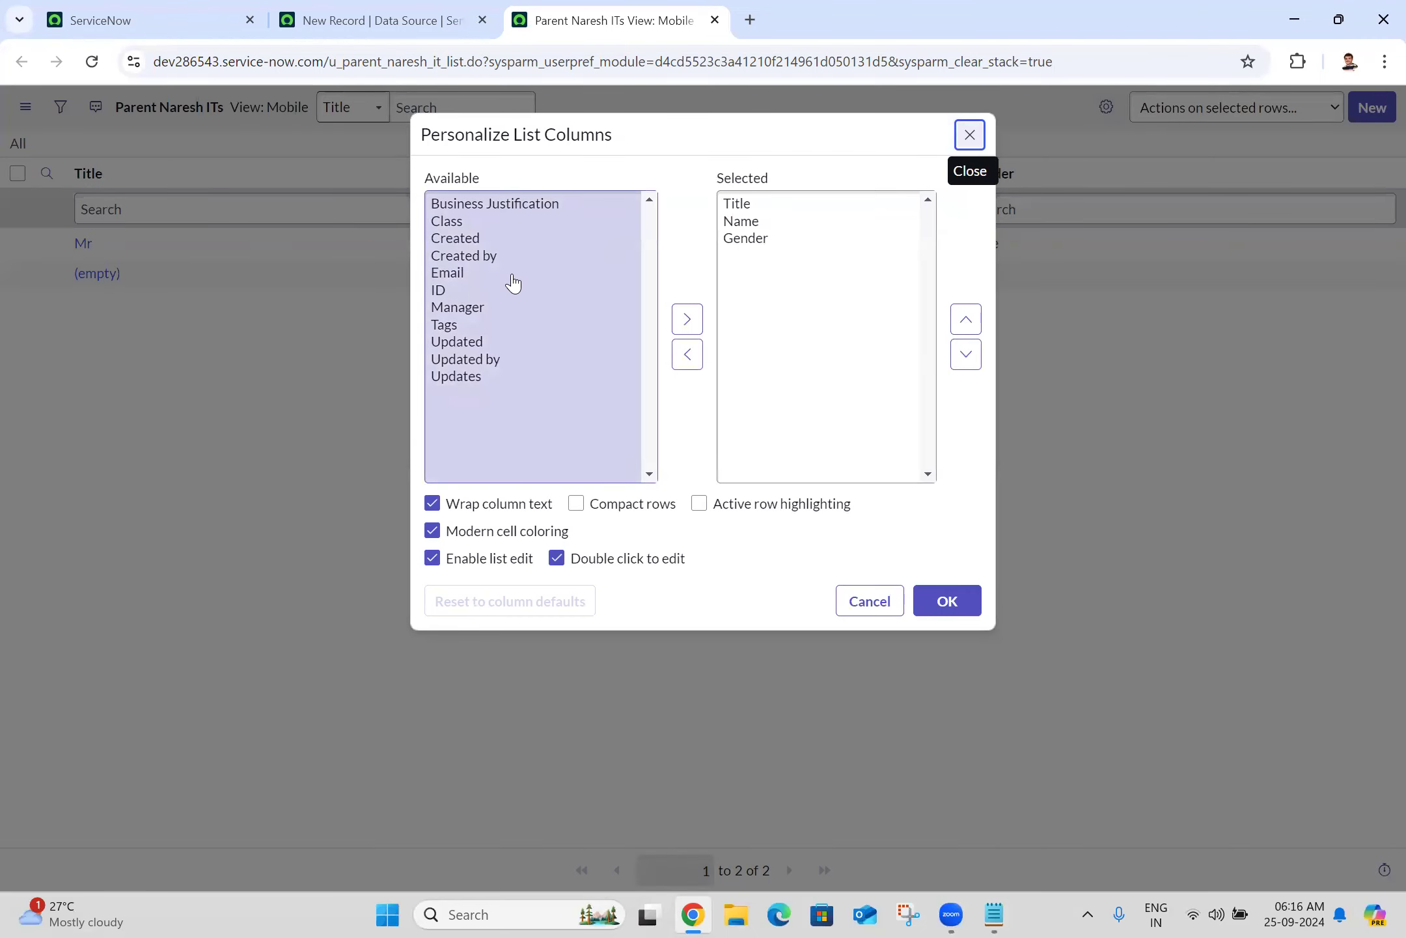
left_click(747, 203)
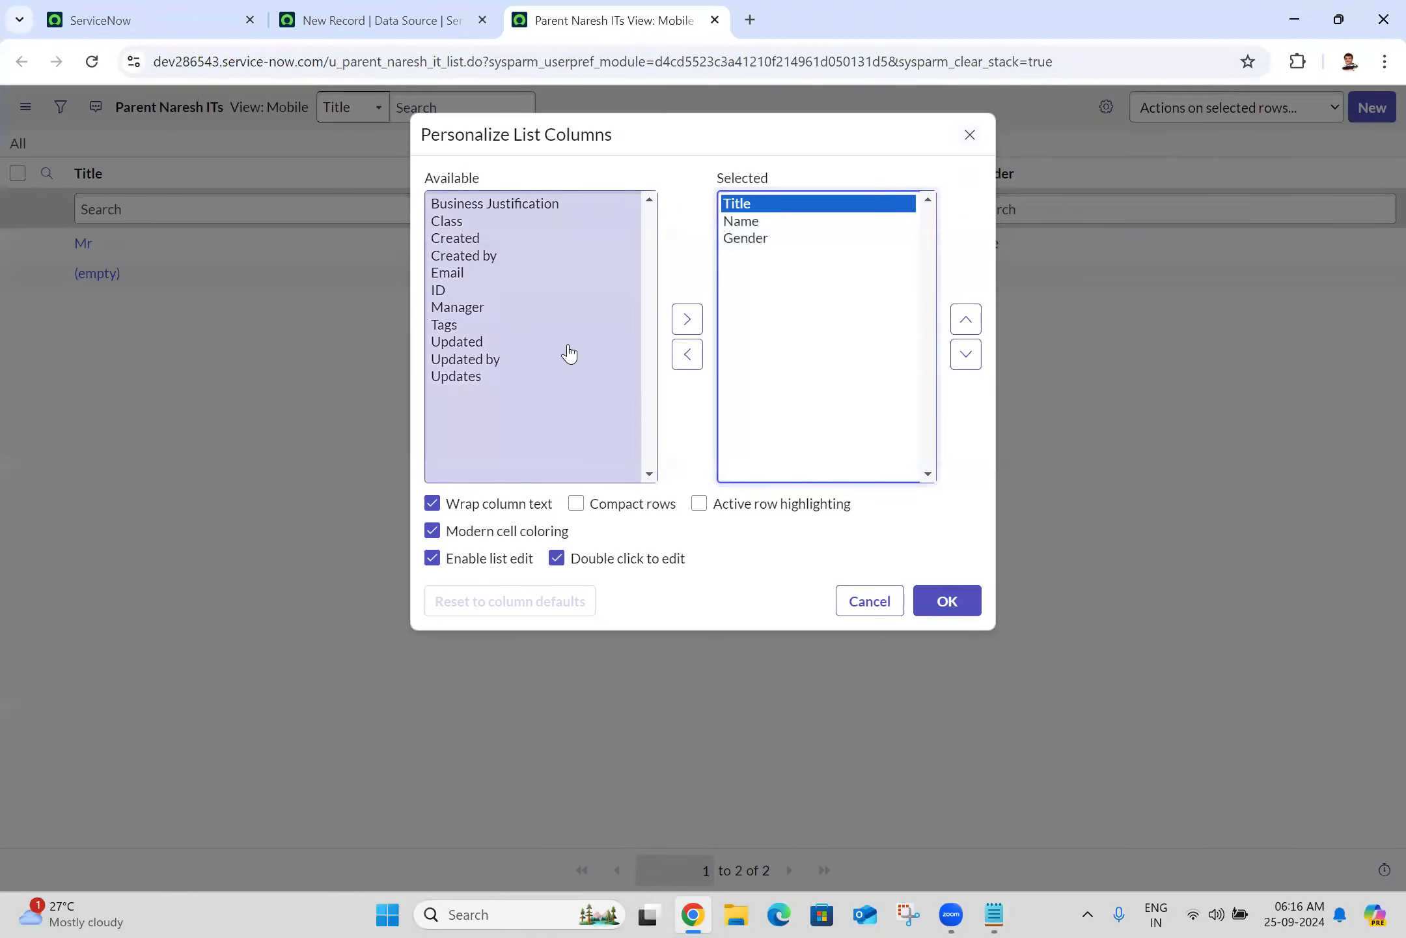
left_click(454, 308)
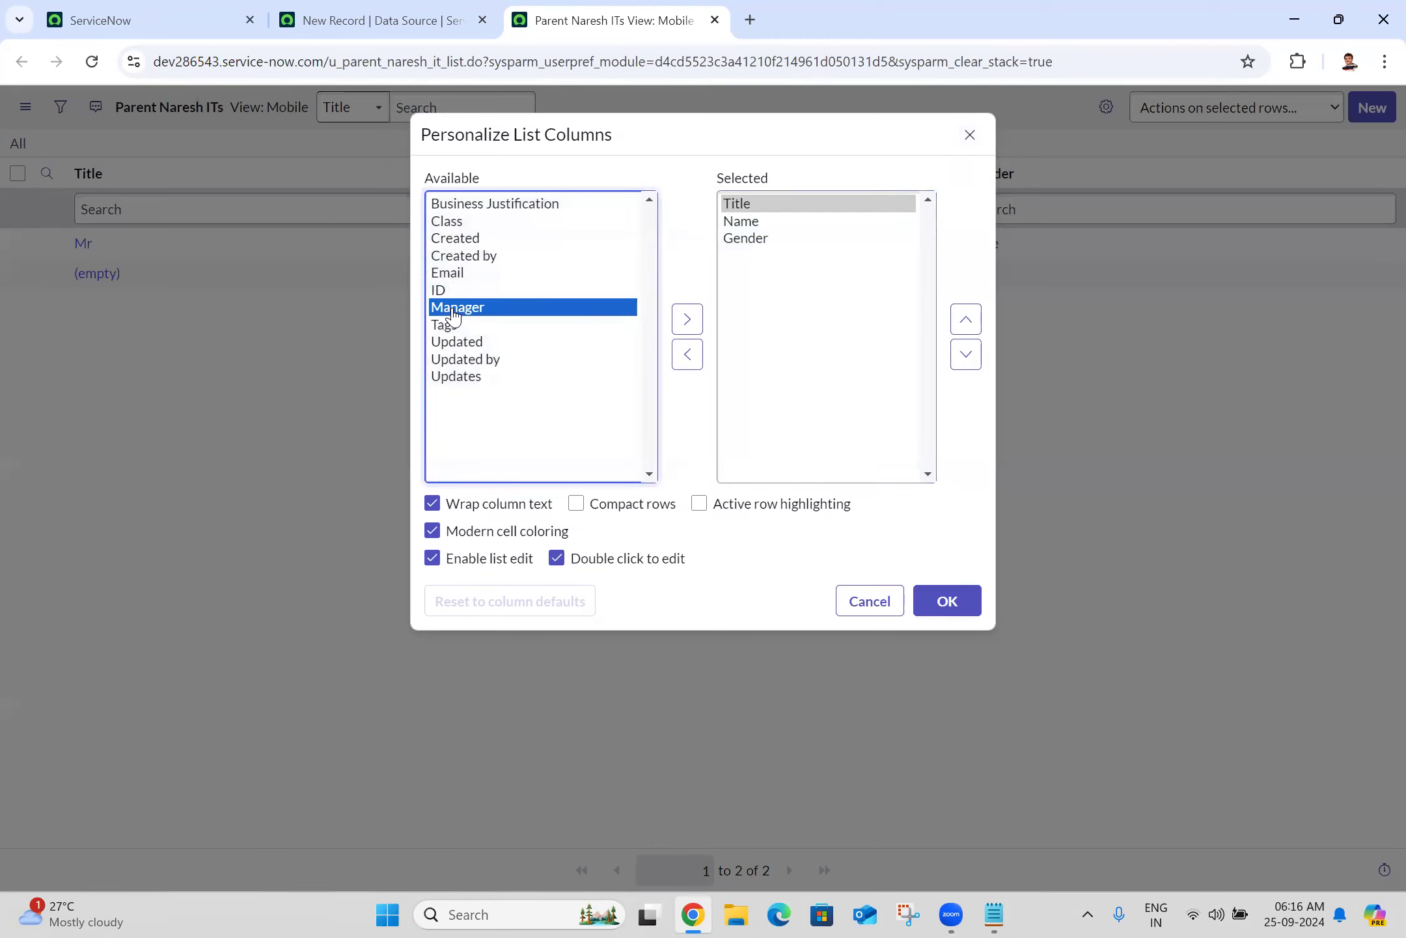
left_click(687, 318)
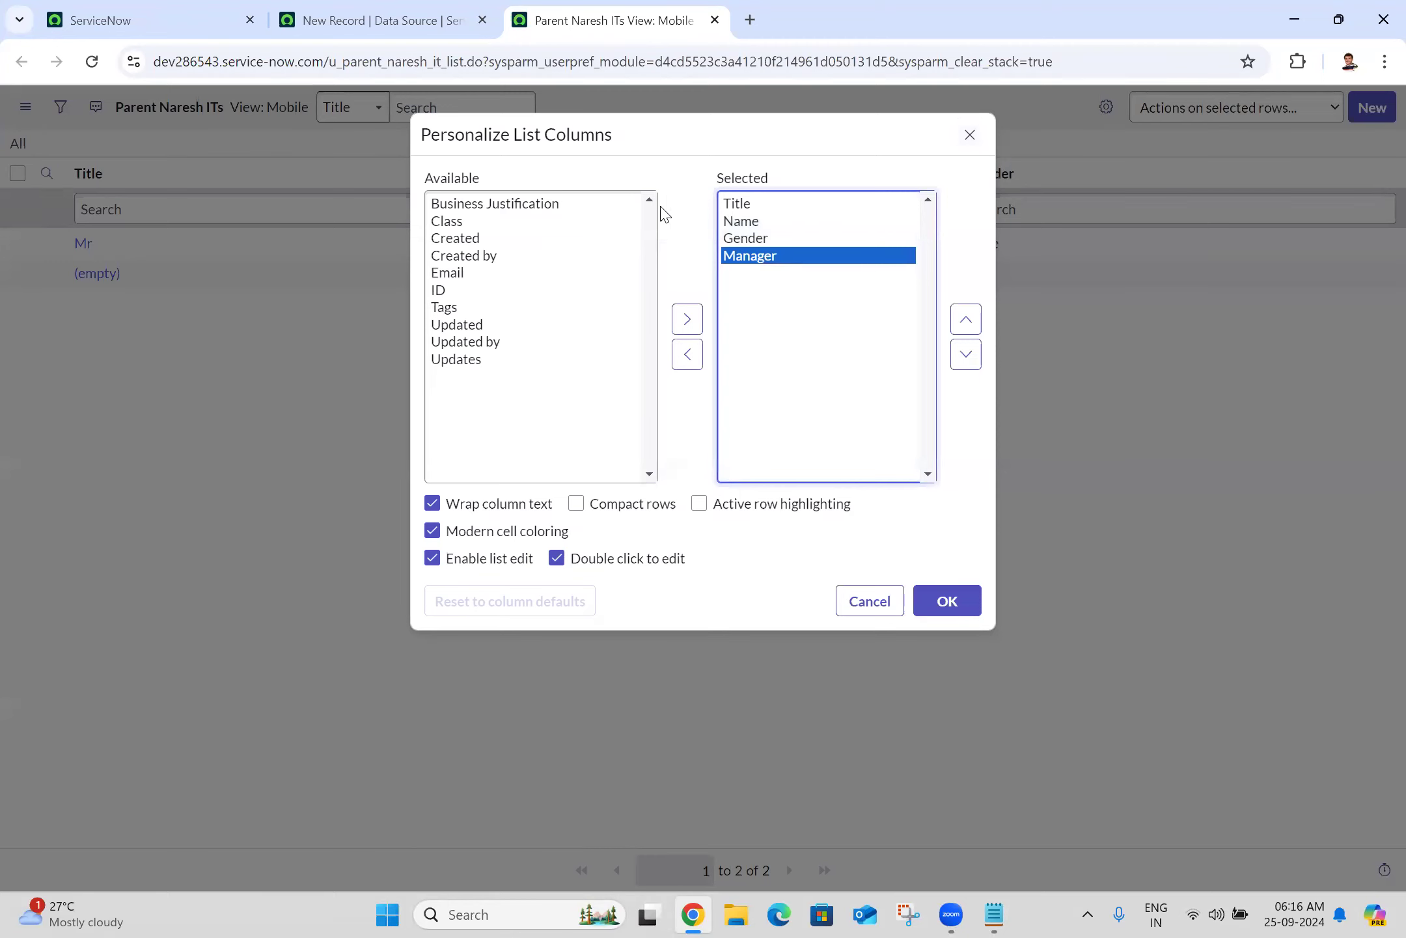
left_click(463, 277)
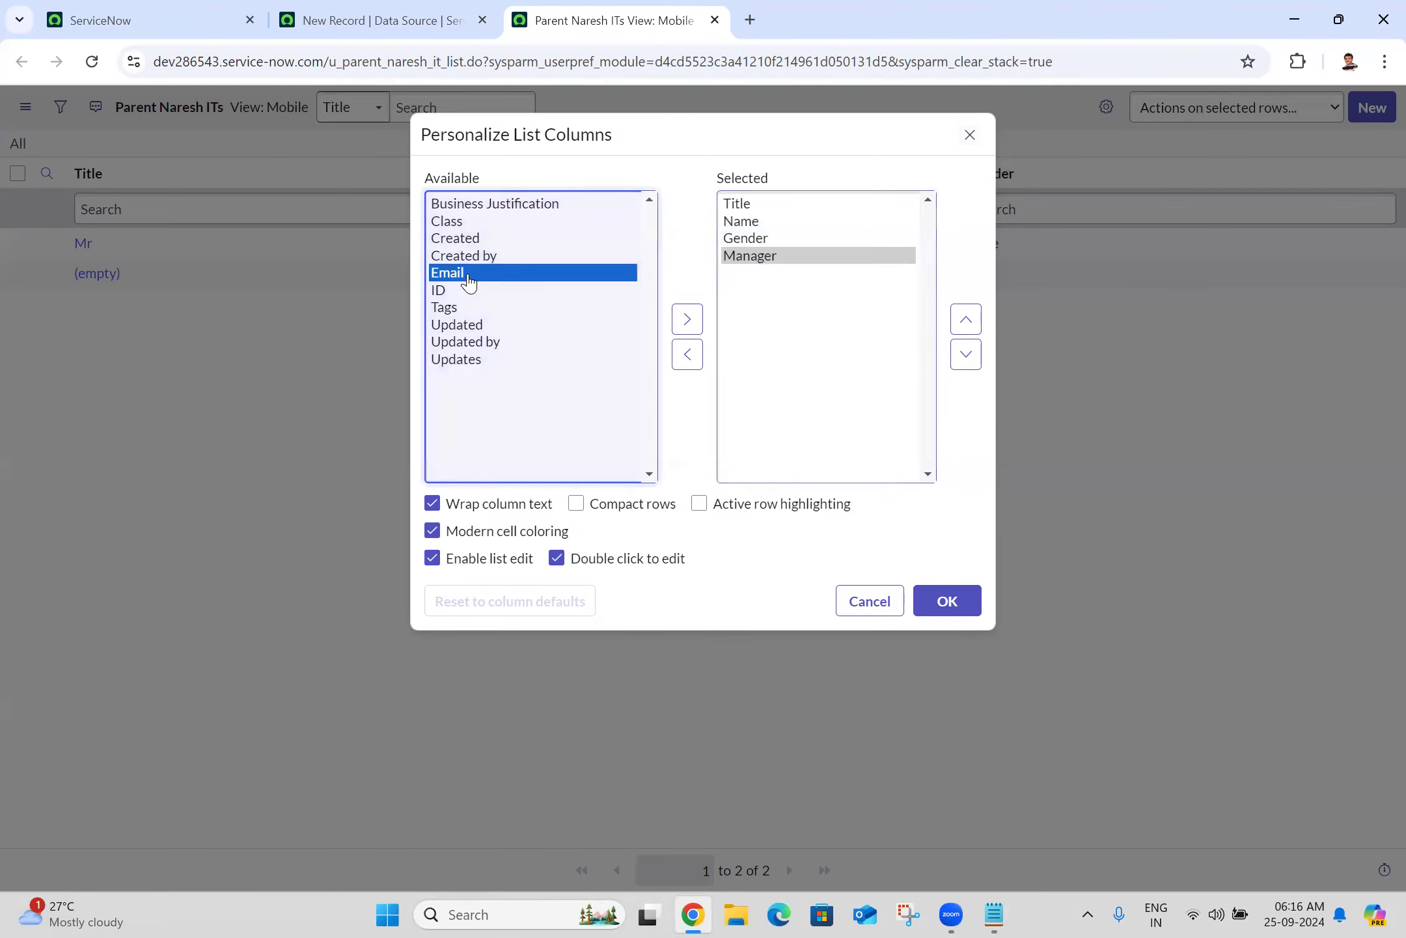
left_click(687, 319)
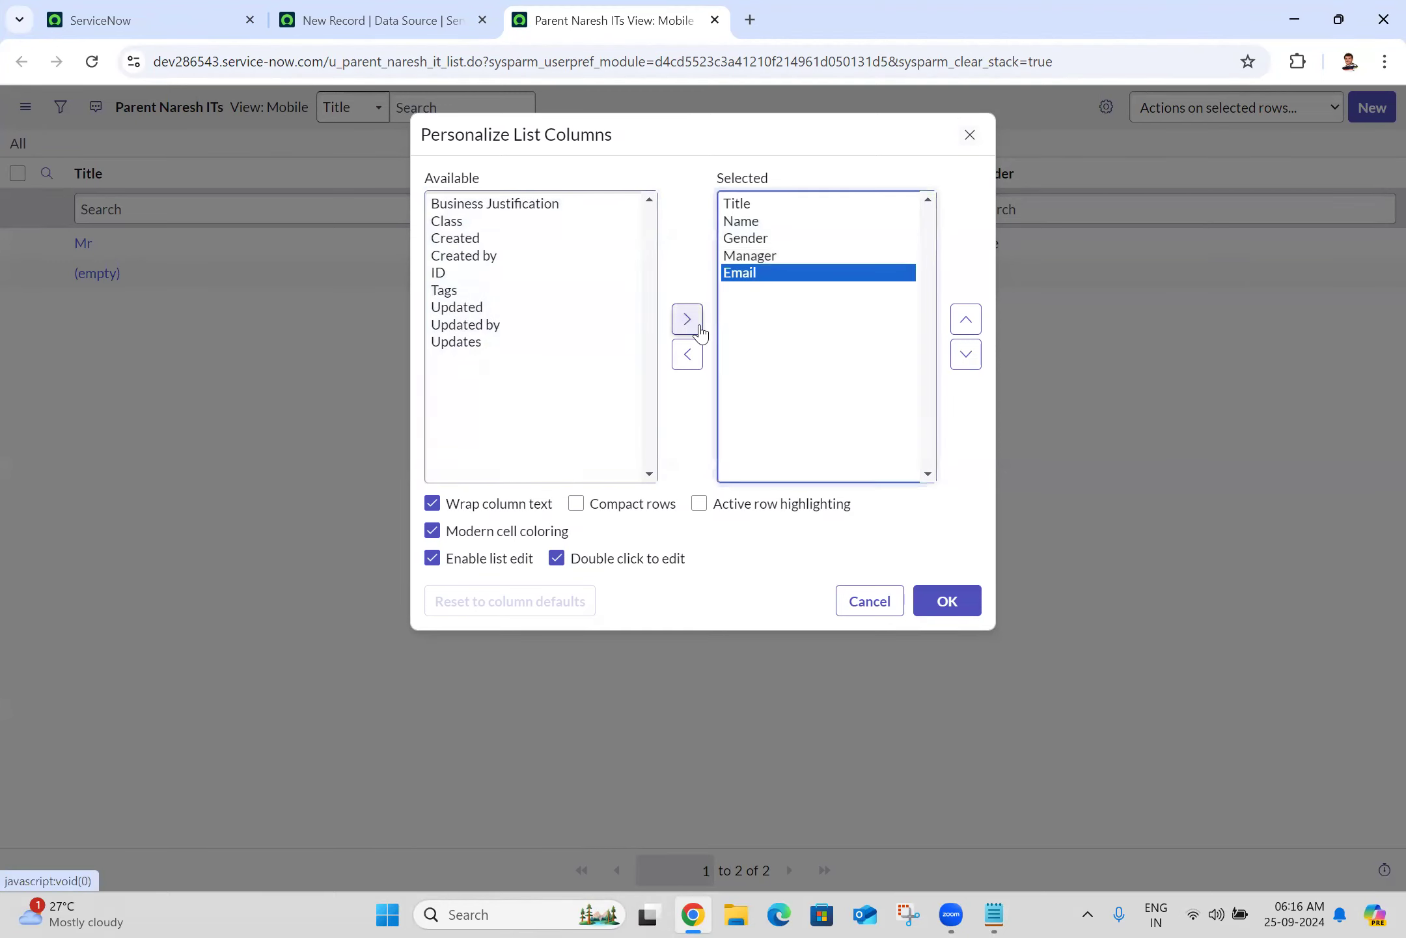
Remove the Title column, place Email above Manager, and apply the personalized list columns
left_click(738, 205)
left_click(687, 353)
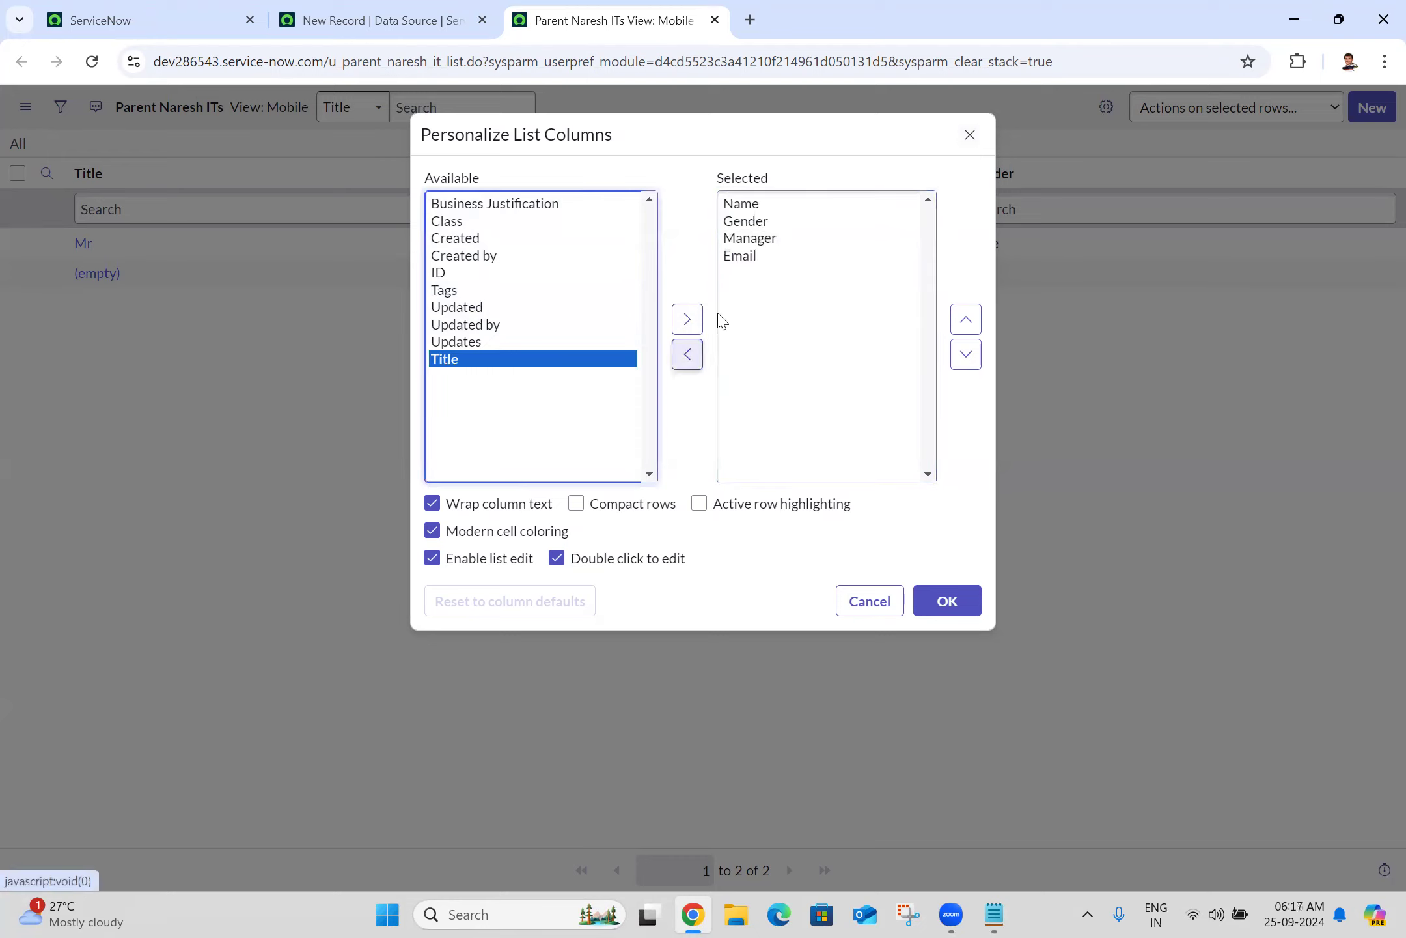
left_click(756, 259)
left_click(972, 327)
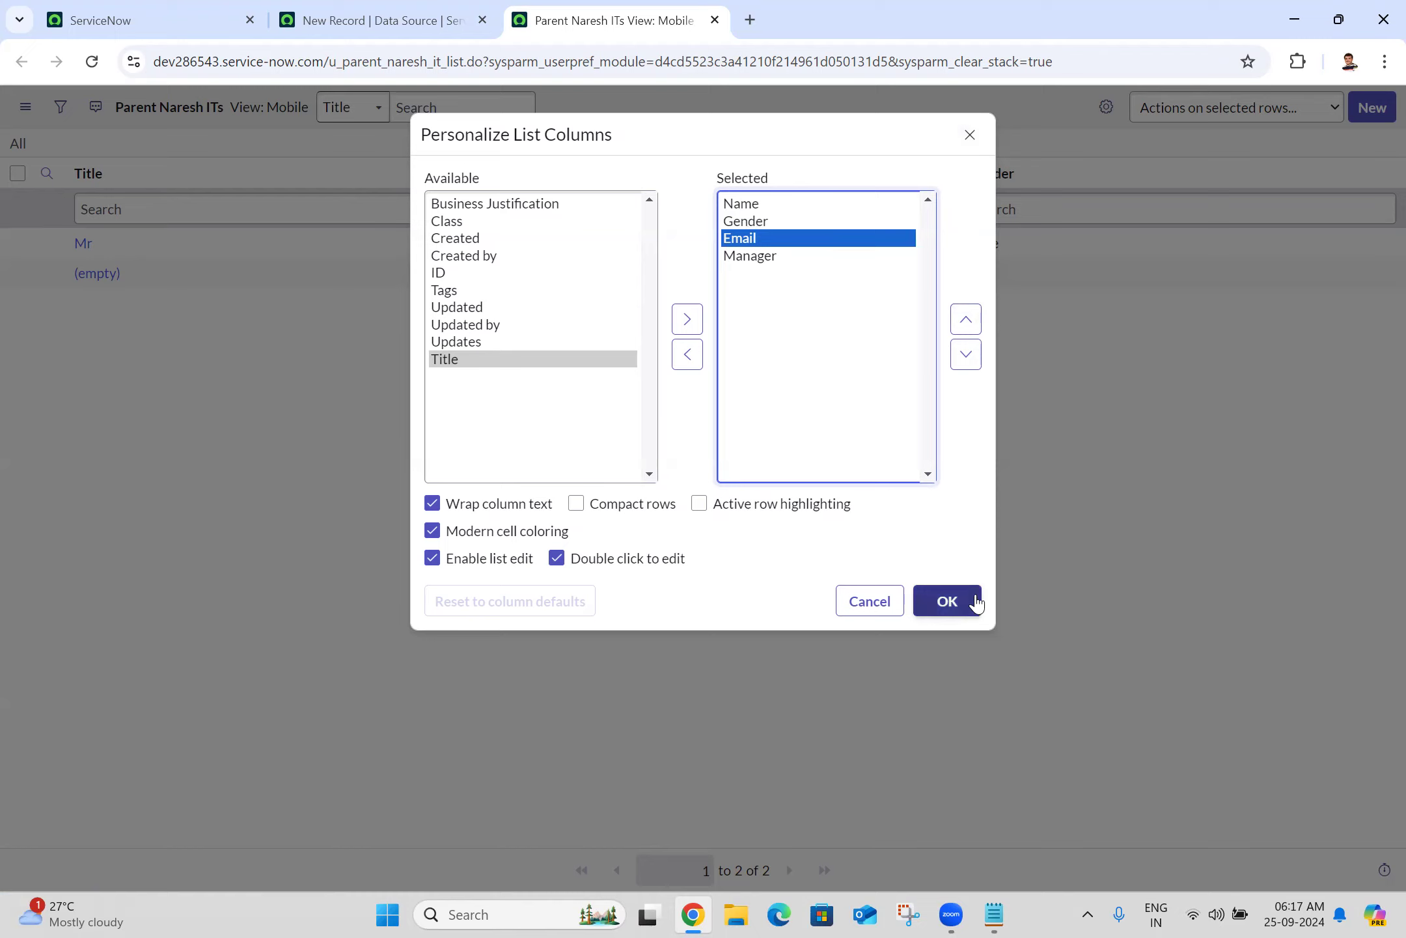
left_click(947, 600)
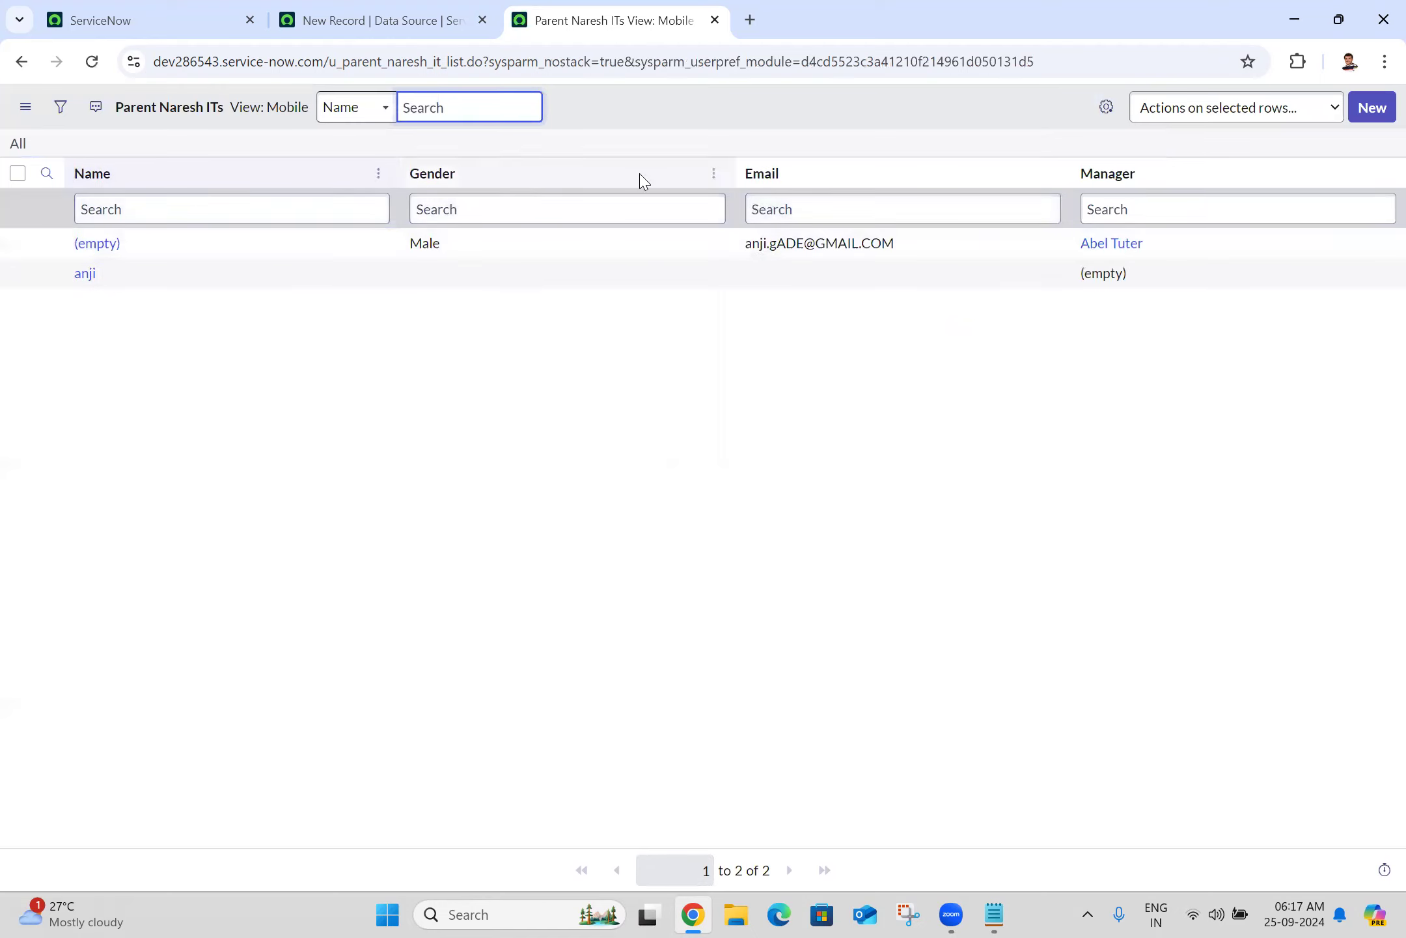
Delete all records in the Parent Naresh ITs list
left_click(18, 173)
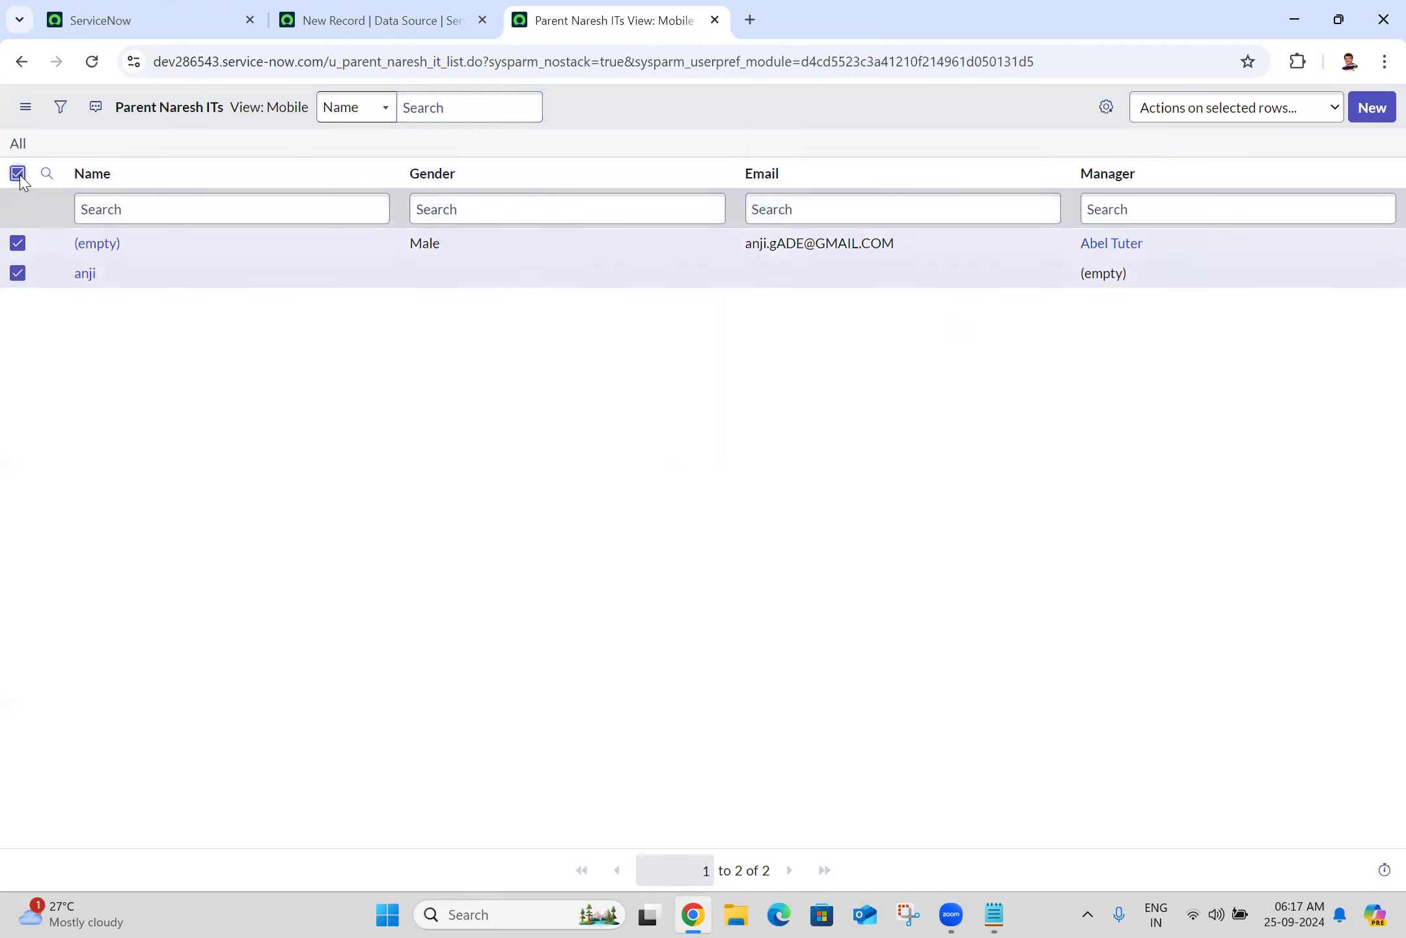
left_click(1208, 114)
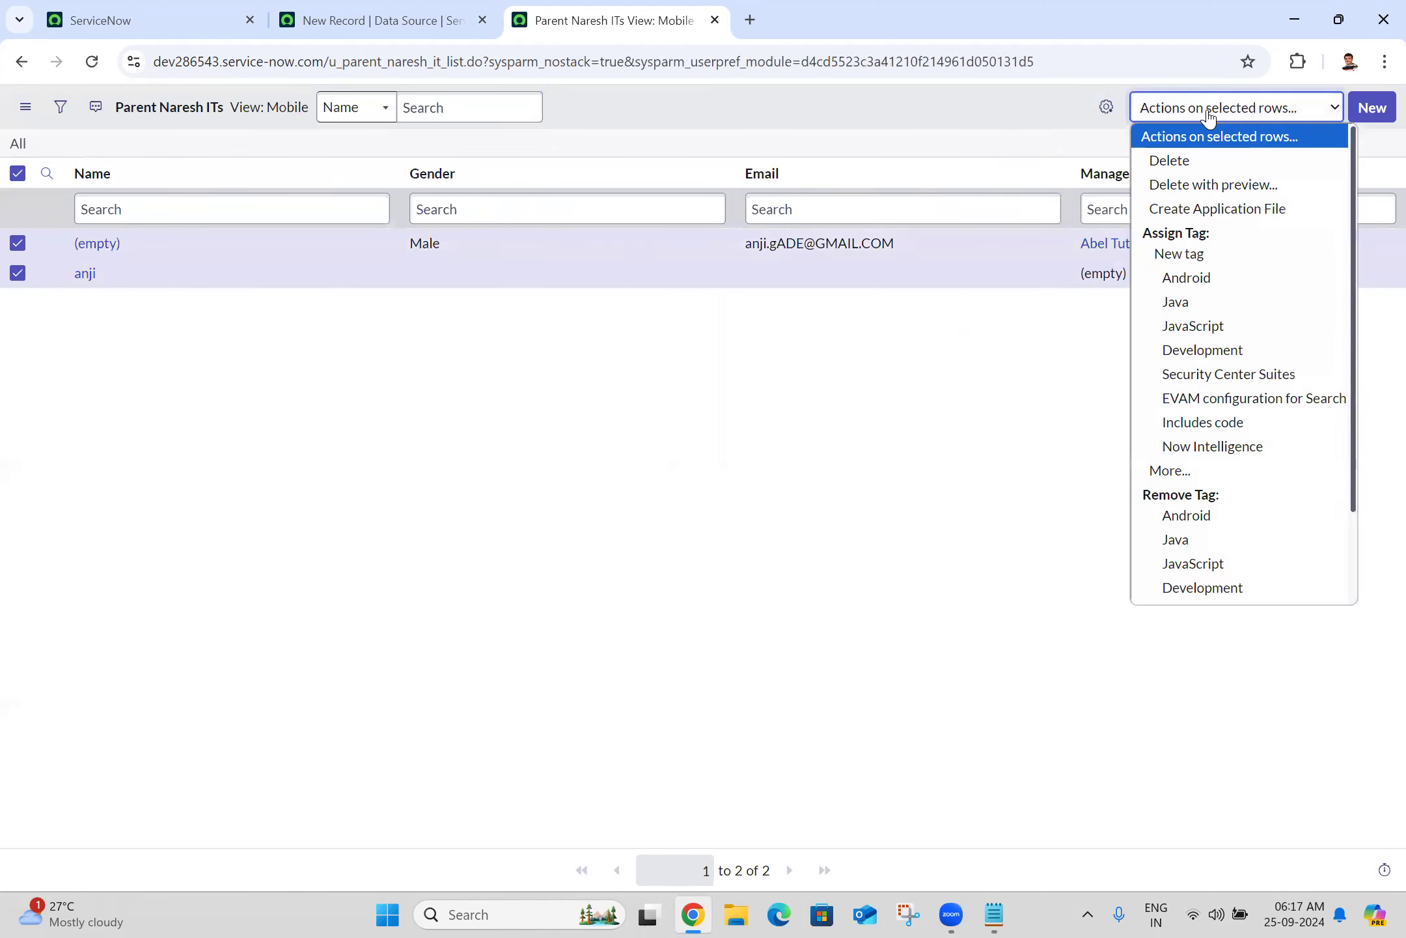
left_click(1158, 168)
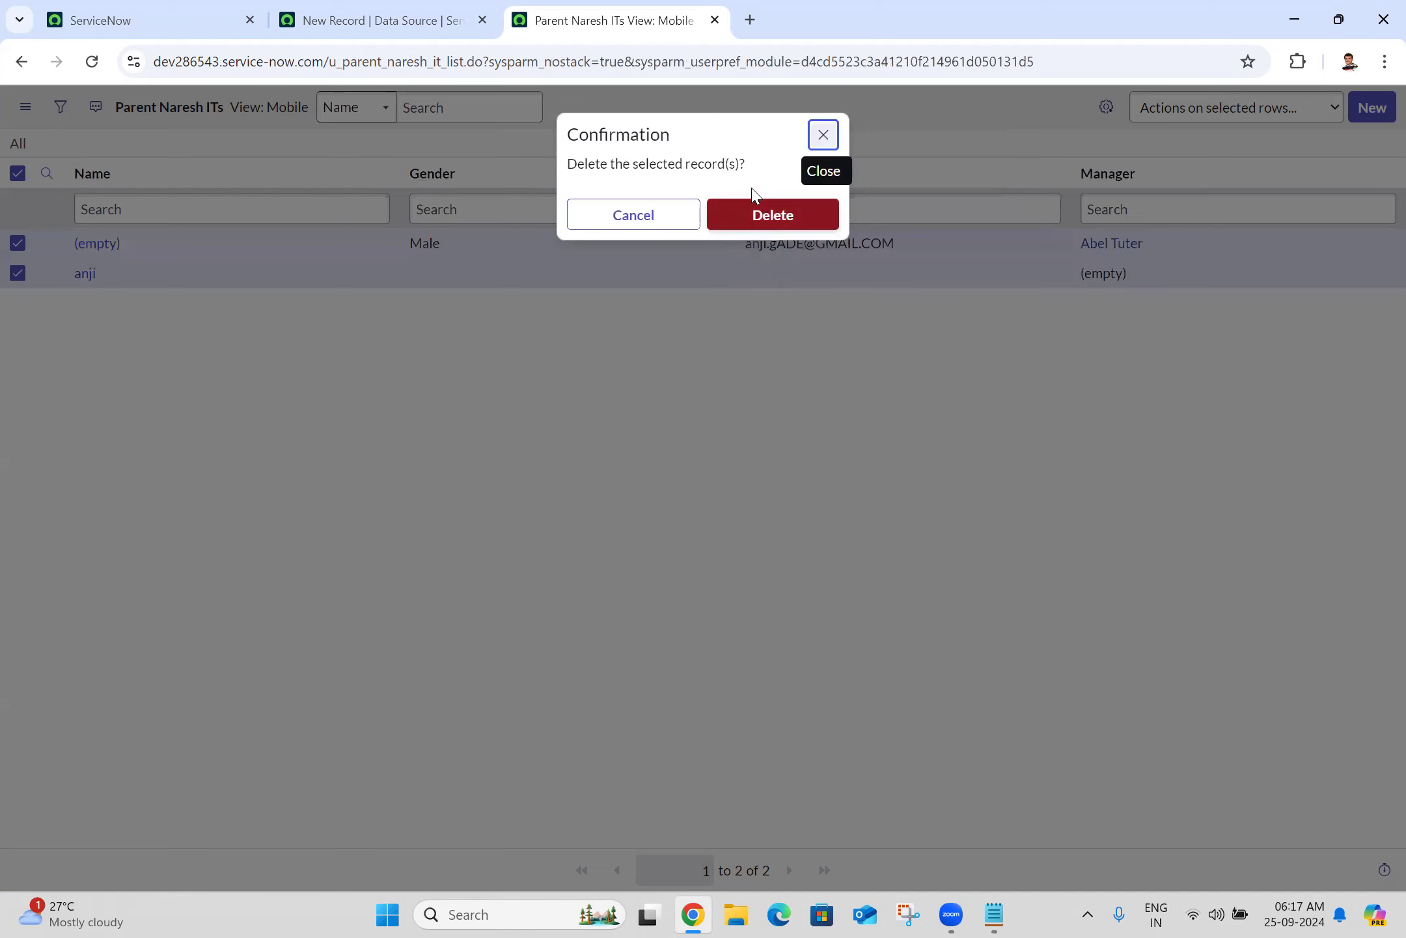
left_click(769, 218)
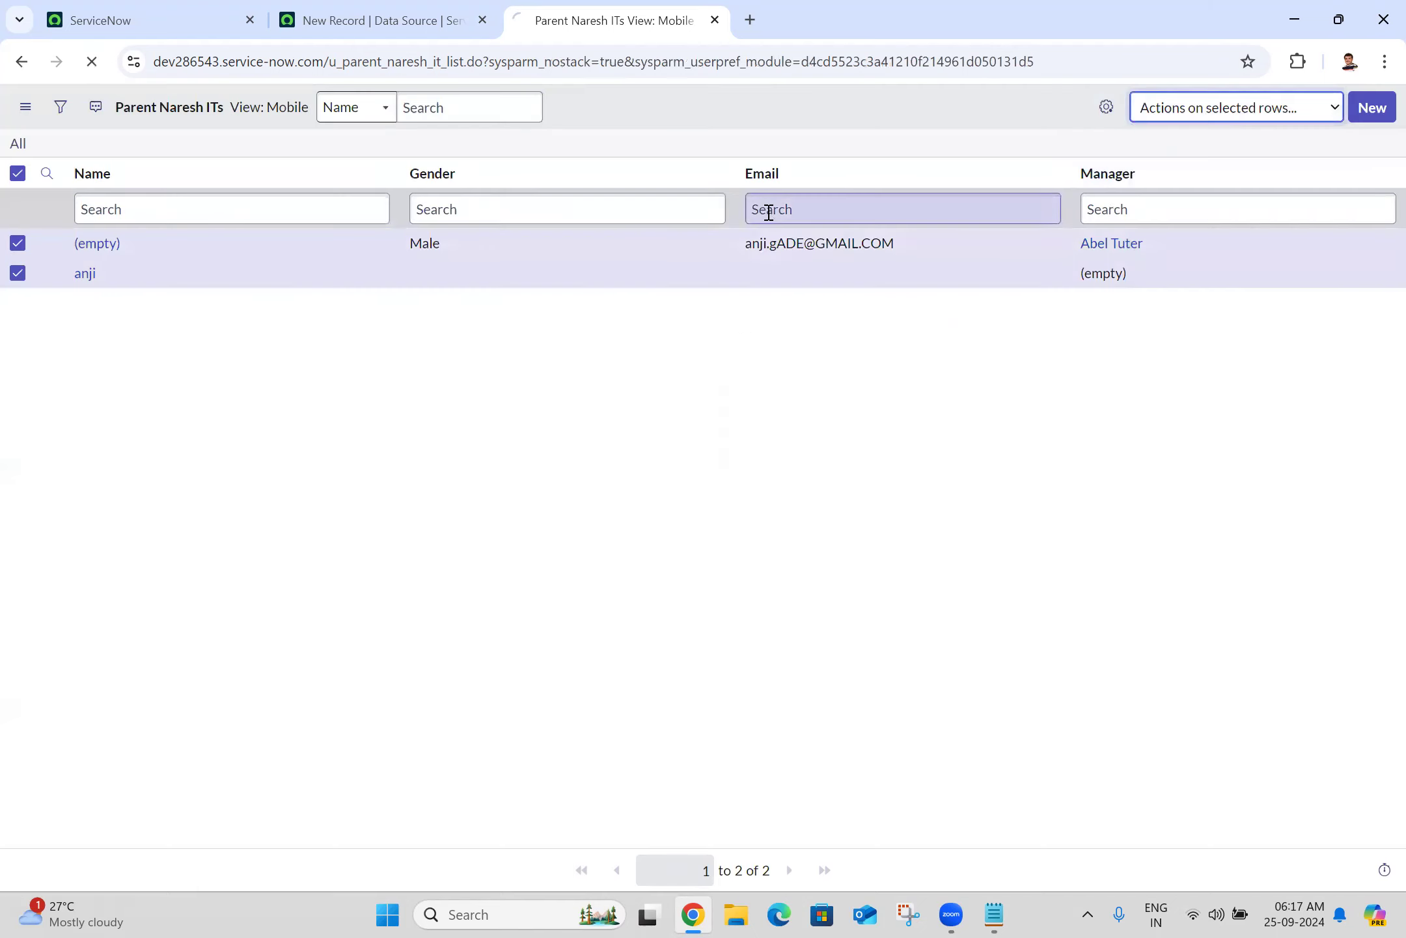
Switch the Parent Naresh ITs list from the Mobile view to the Default view
left_click(26, 110)
mouse_move(34, 124)
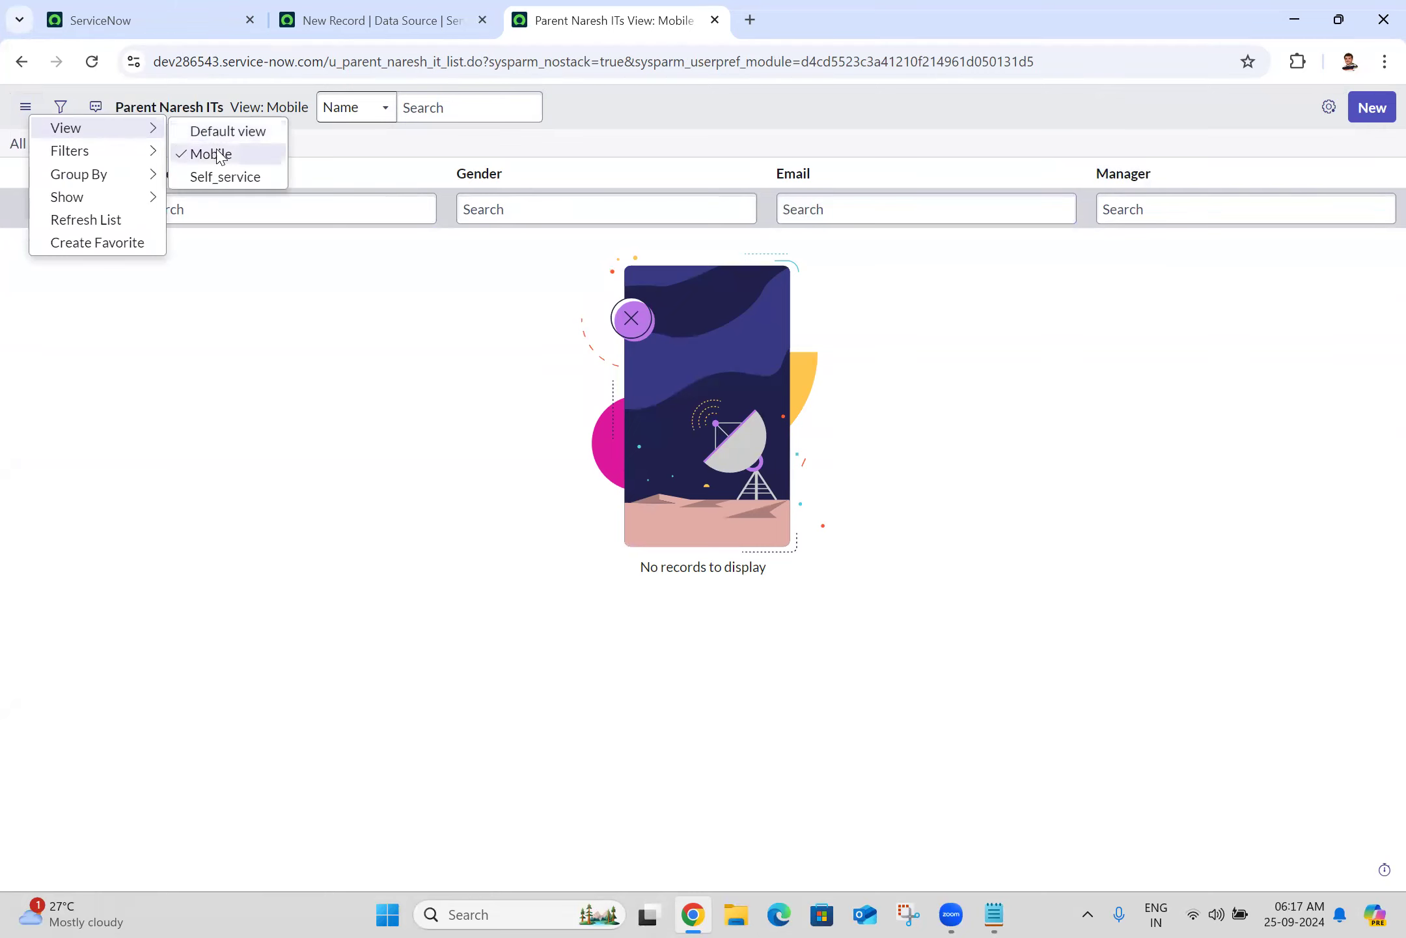
left_click(219, 130)
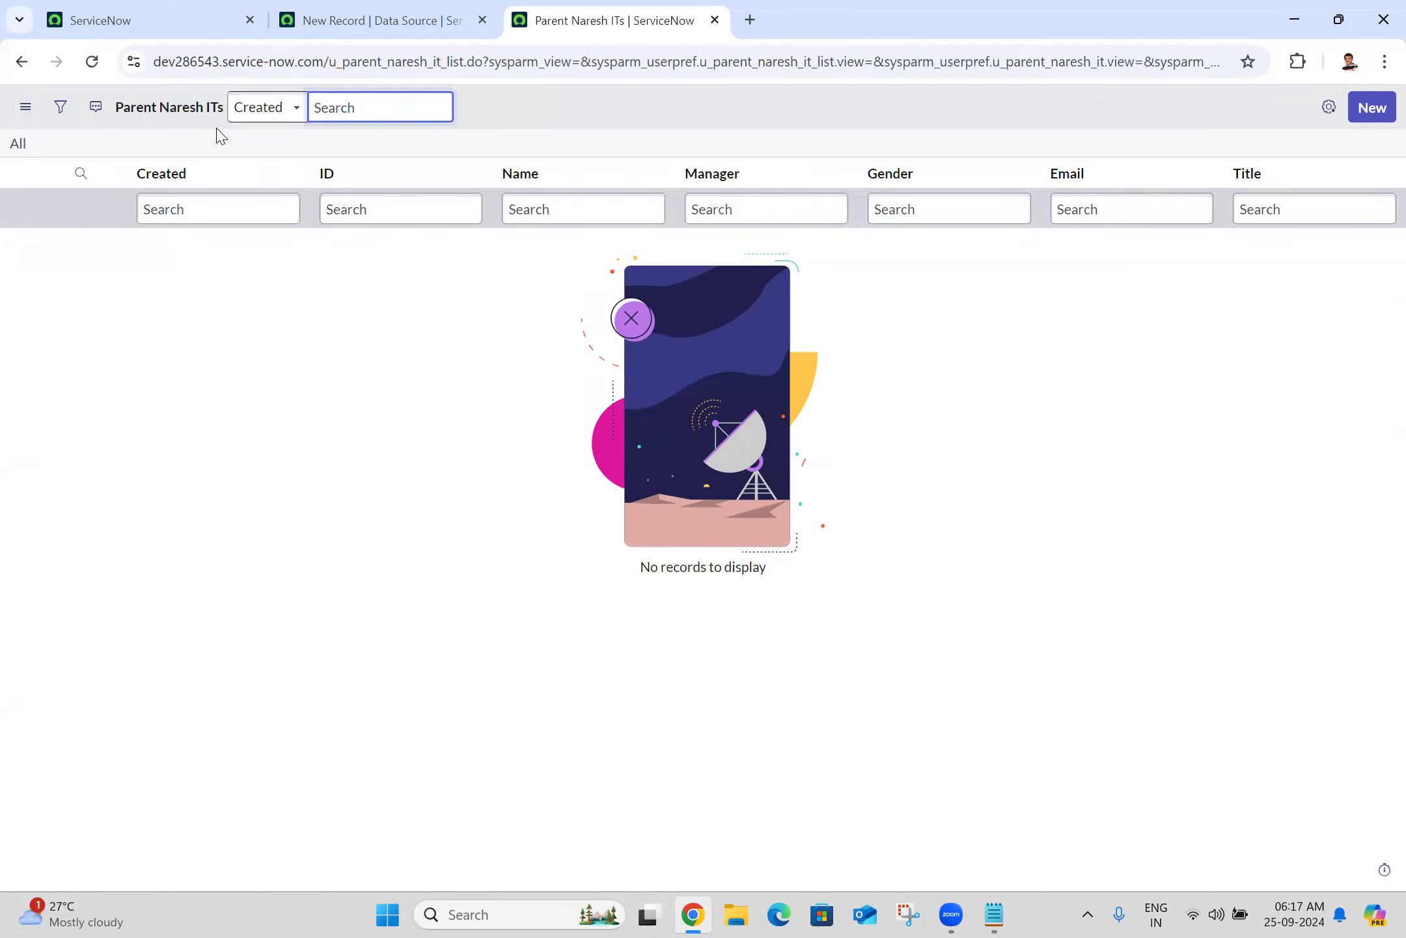
left_click(543, 123)
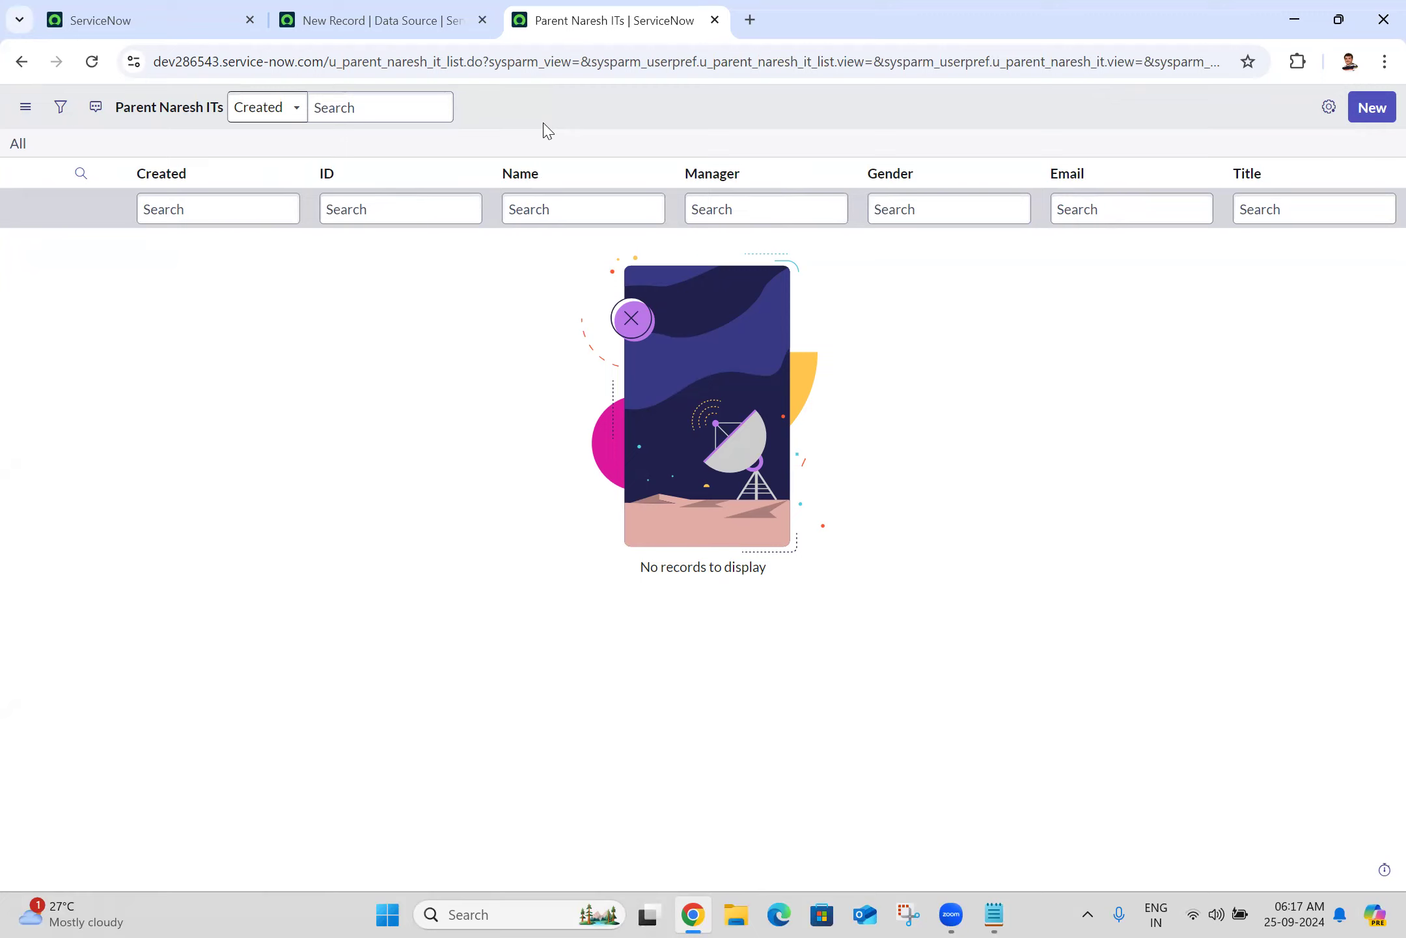
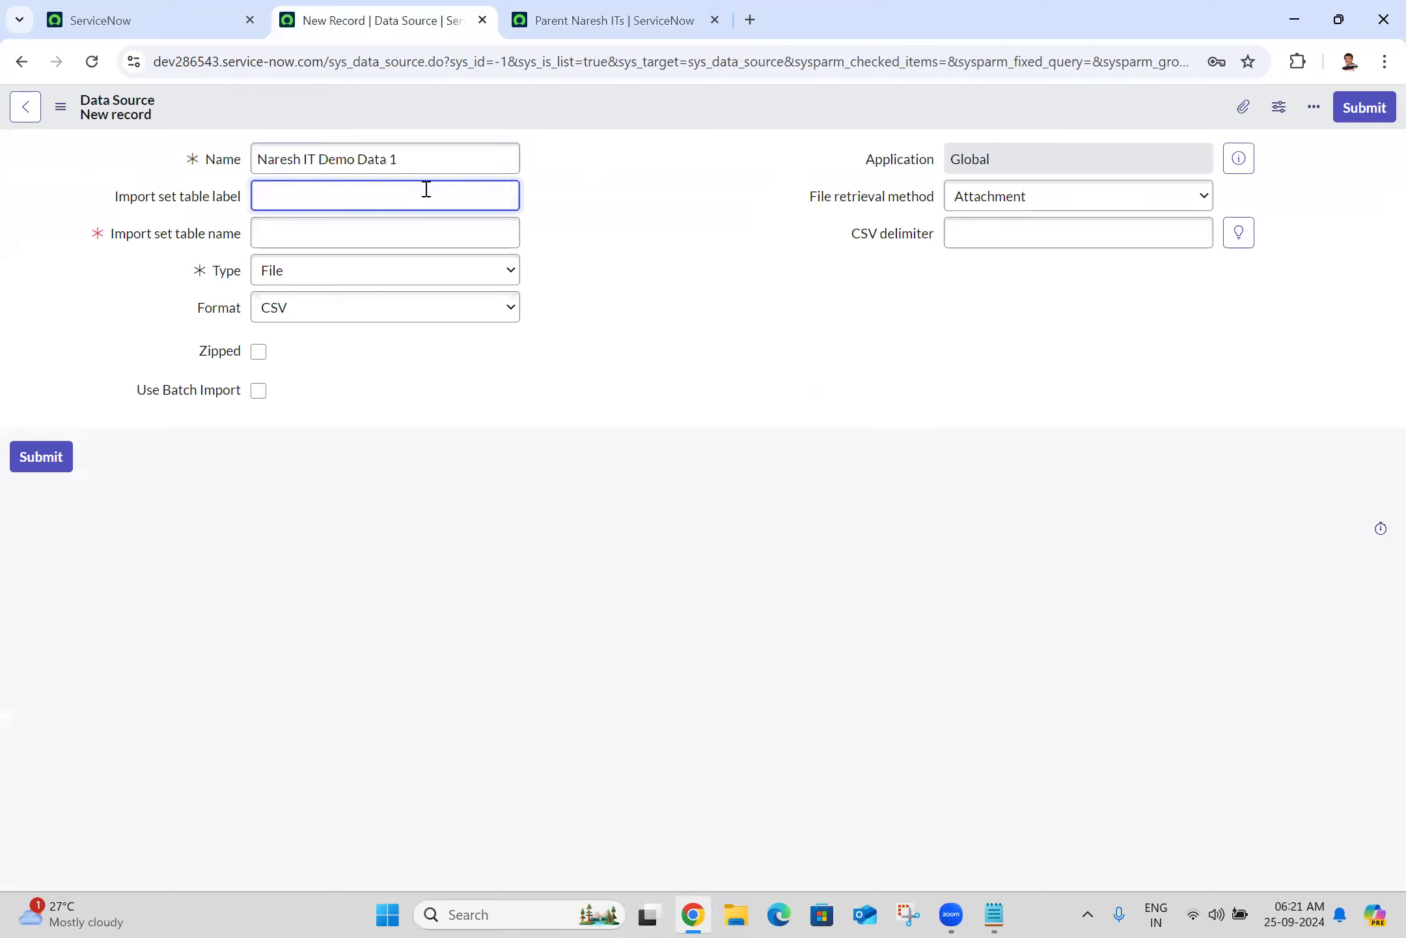
Set the new data source's import set table label to "Naresh IT Demo Data 1" and check the import set table name
left_click(637, 240)
left_click(427, 200)
key("ctrl+a")
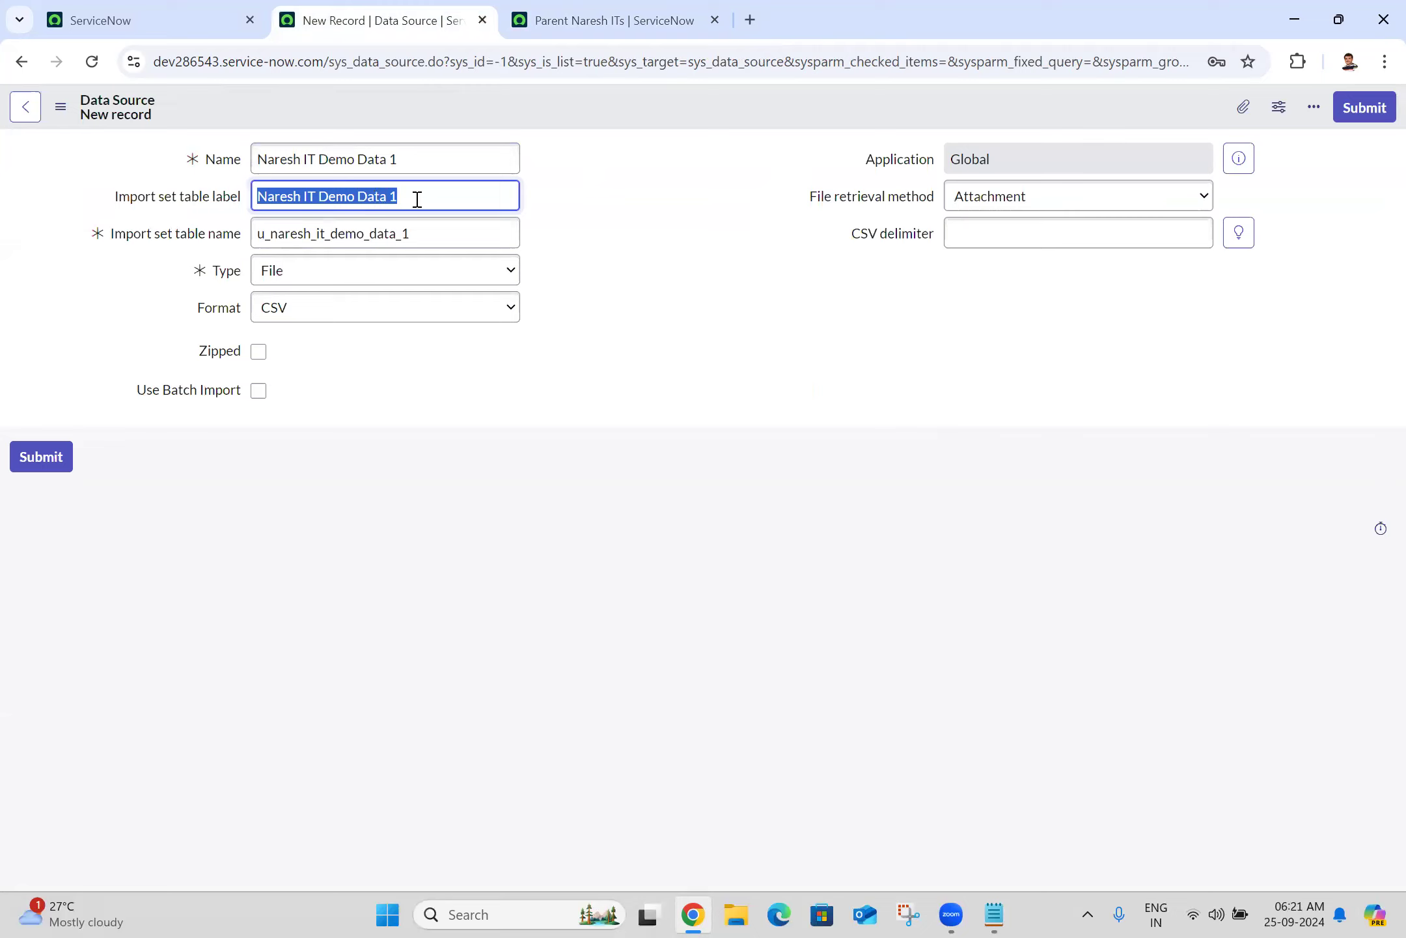
left_click(427, 231)
key("ctrl+a")
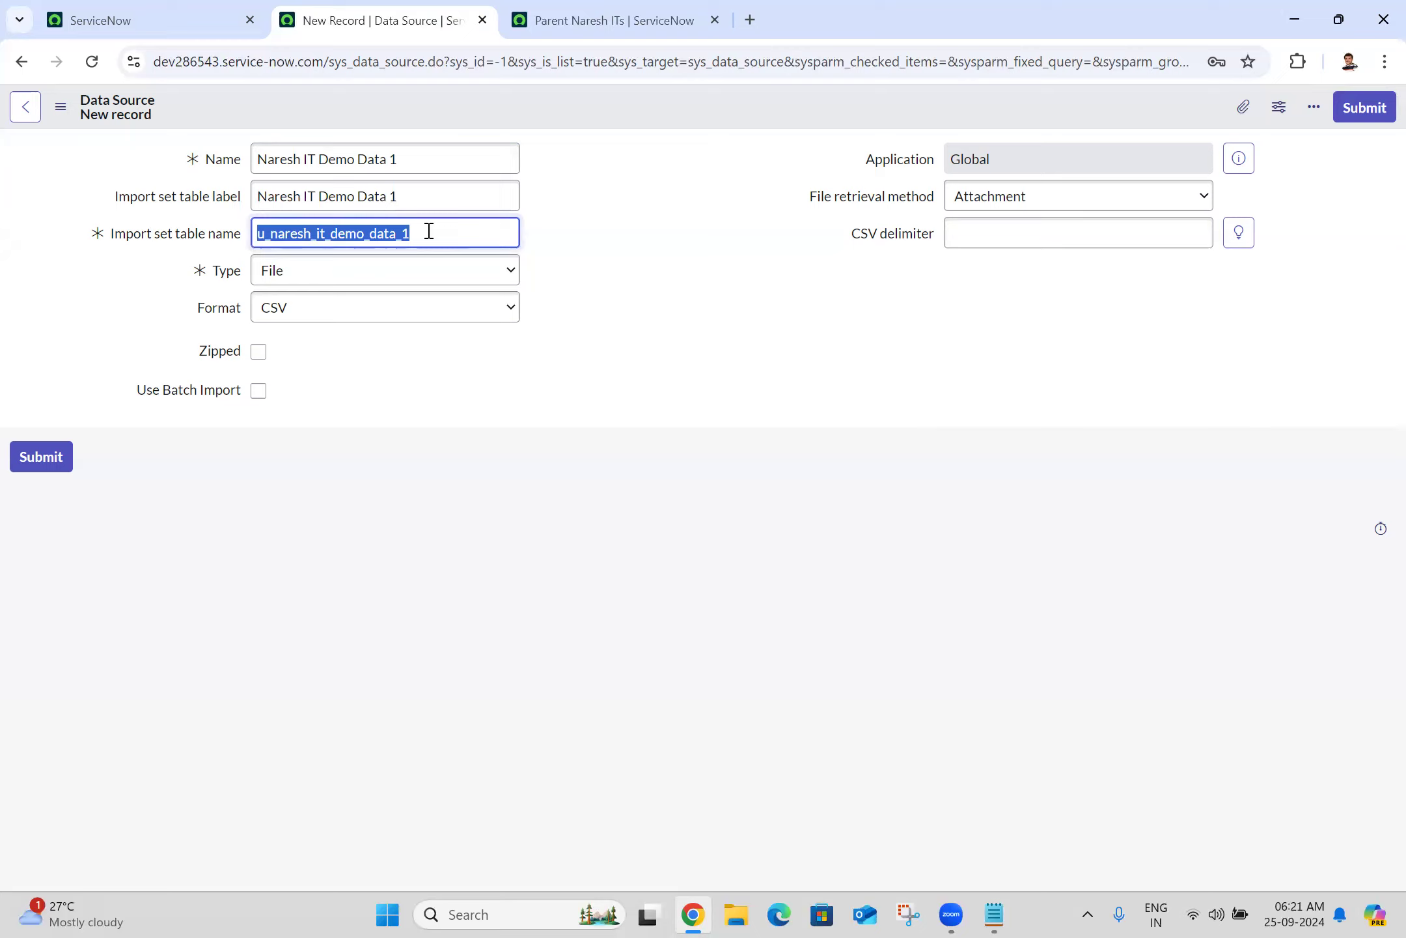
left_click(601, 248)
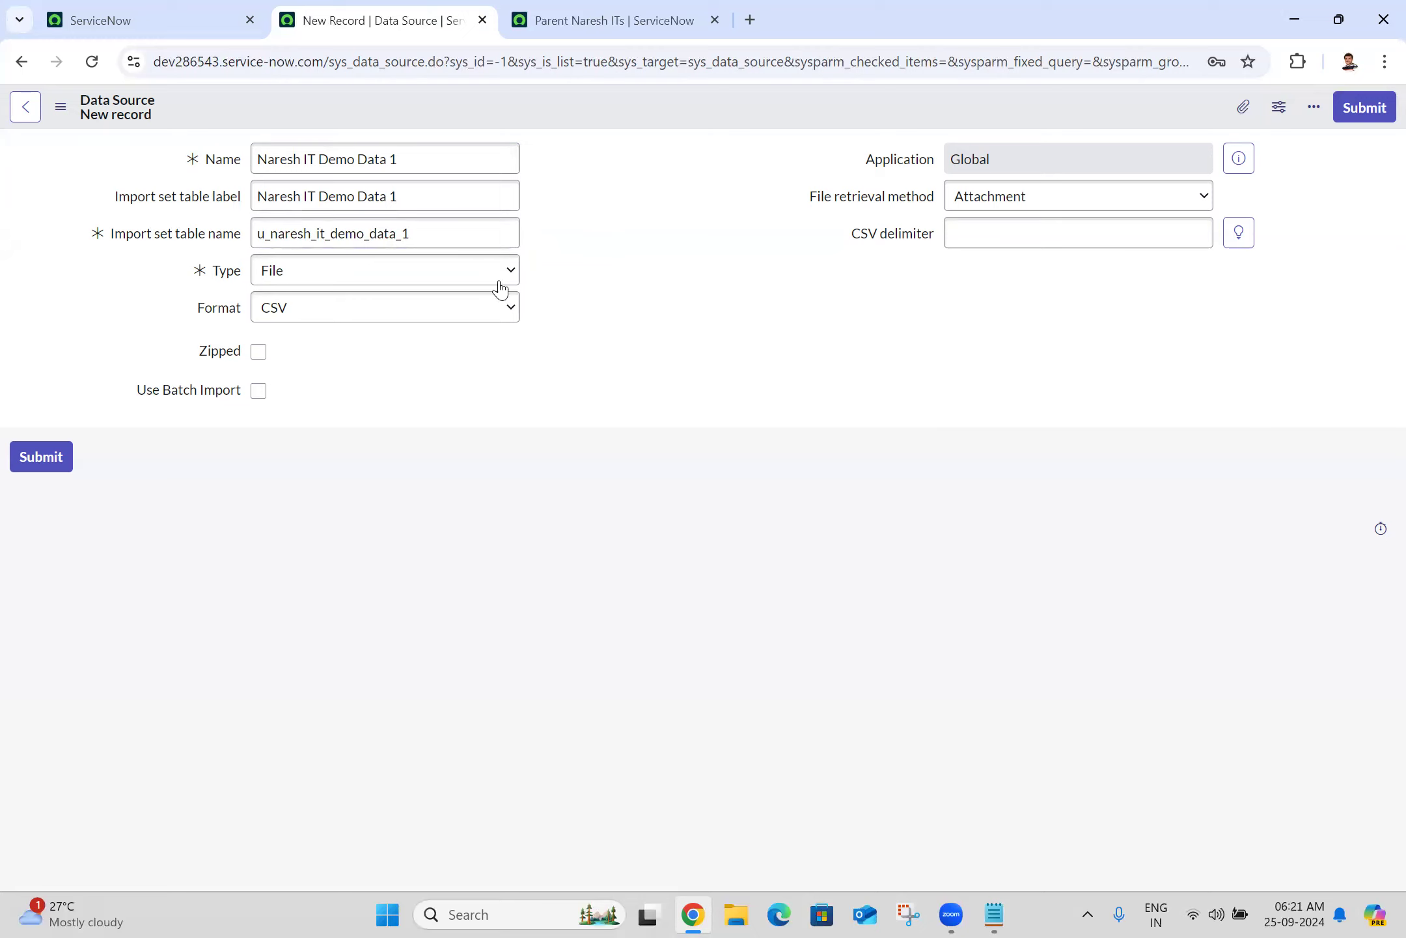
Set the data source's file format to Excel (.xlsx/.xls)
left_click(417, 315)
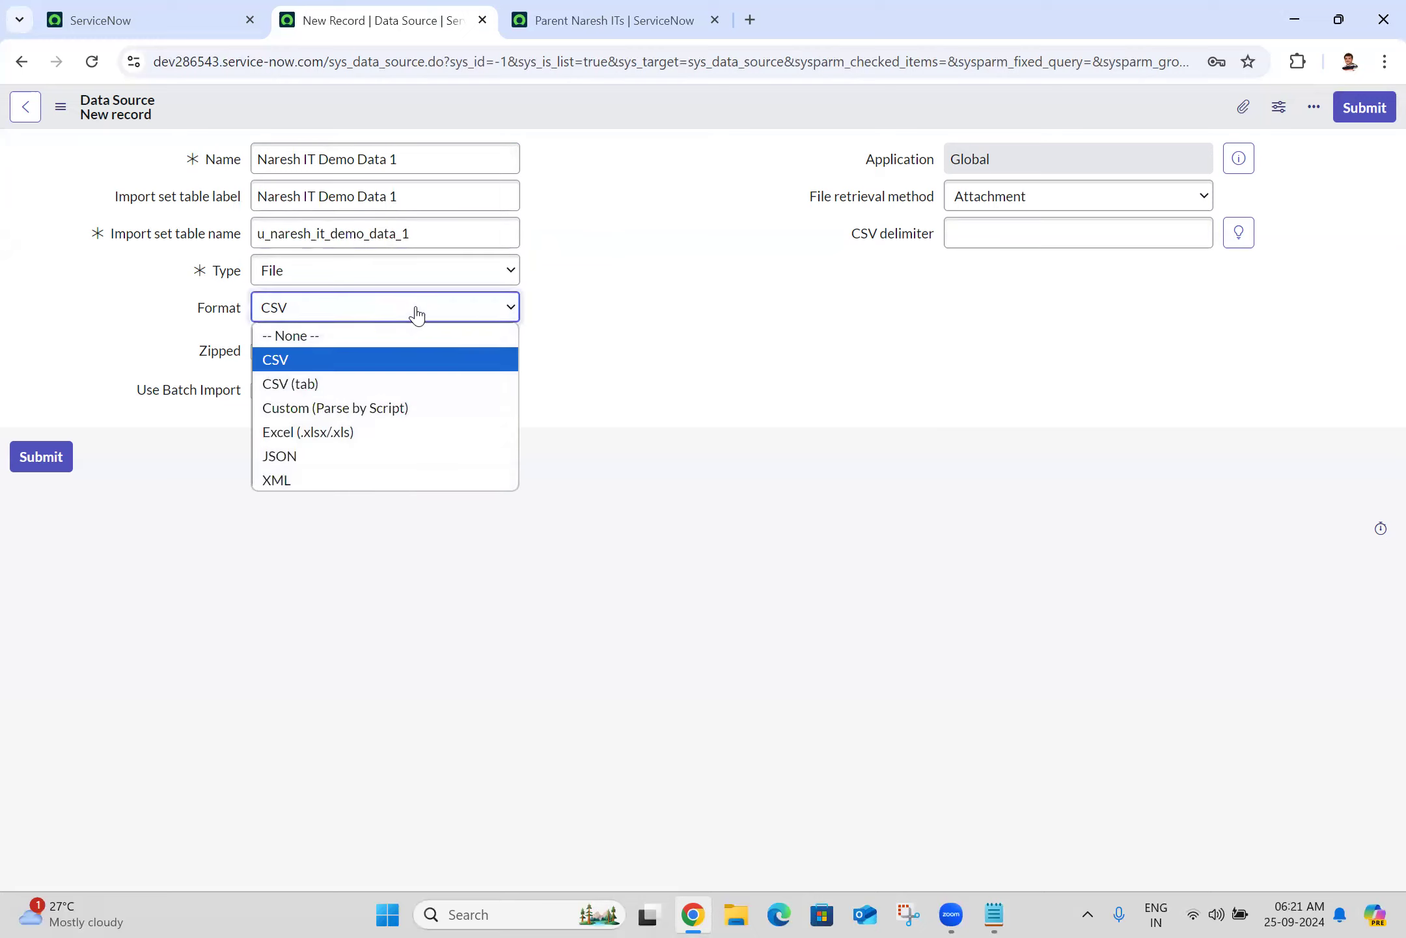
left_click(315, 429)
left_click(655, 263)
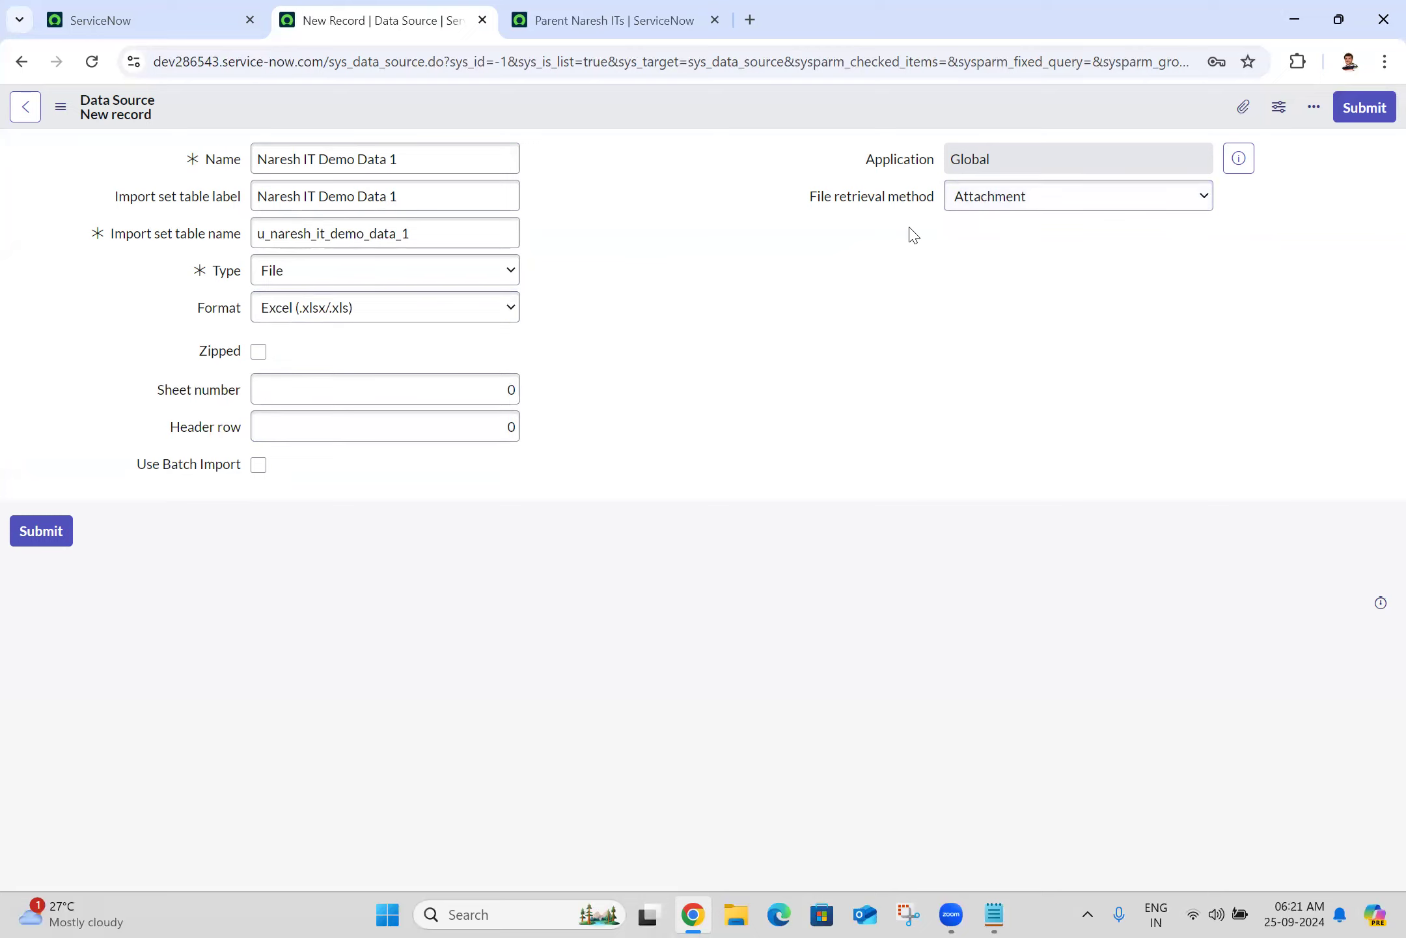
Open the Naresh IT Demo Data Excel workbook from the desktop, examine its columns and rows, and close it
left_click(1295, 19)
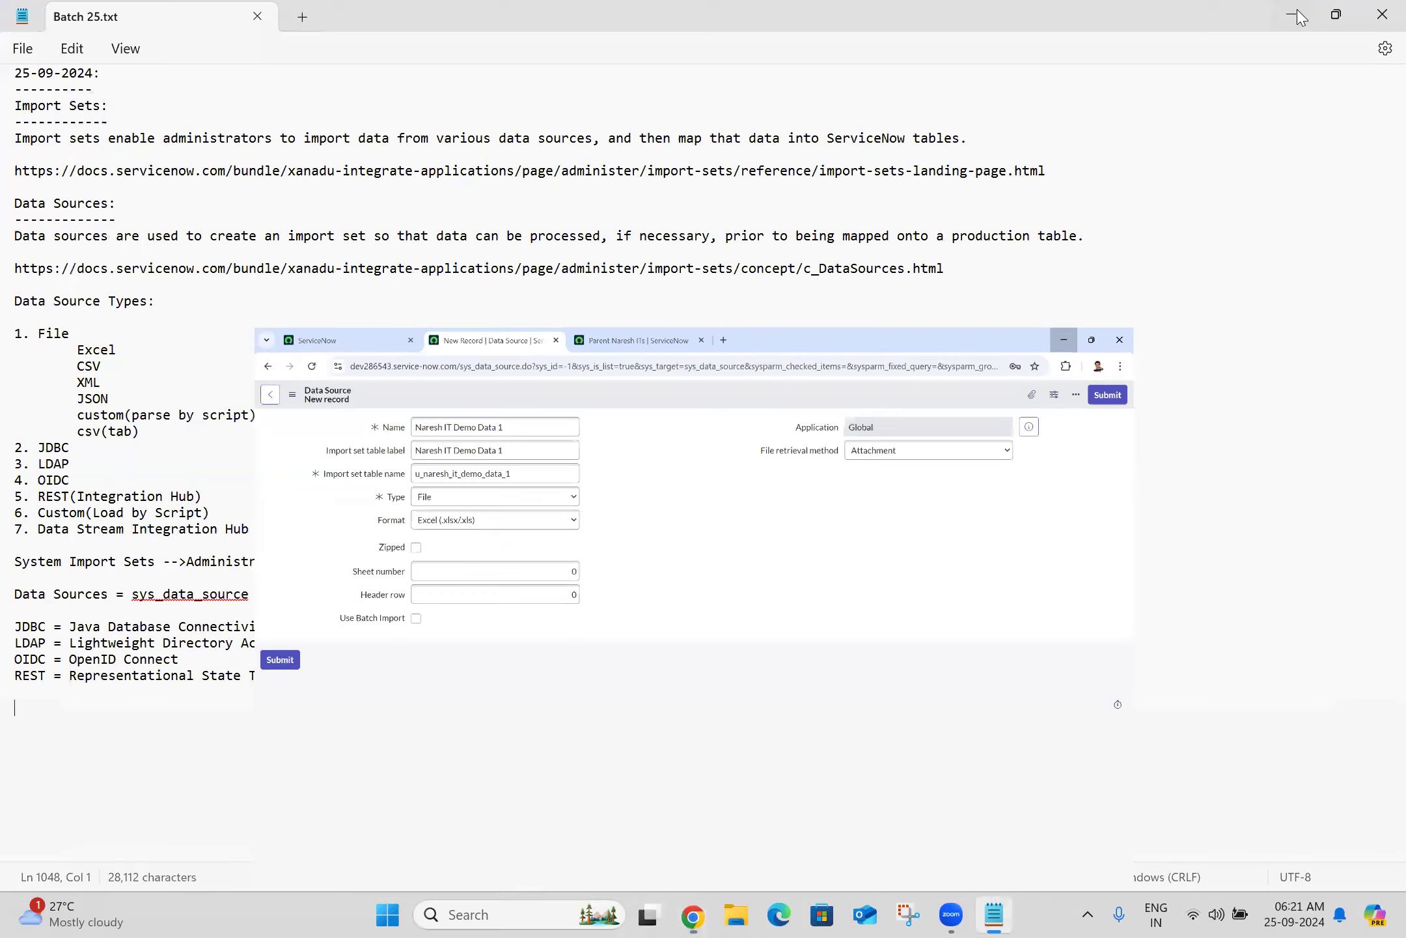
left_click(1295, 15)
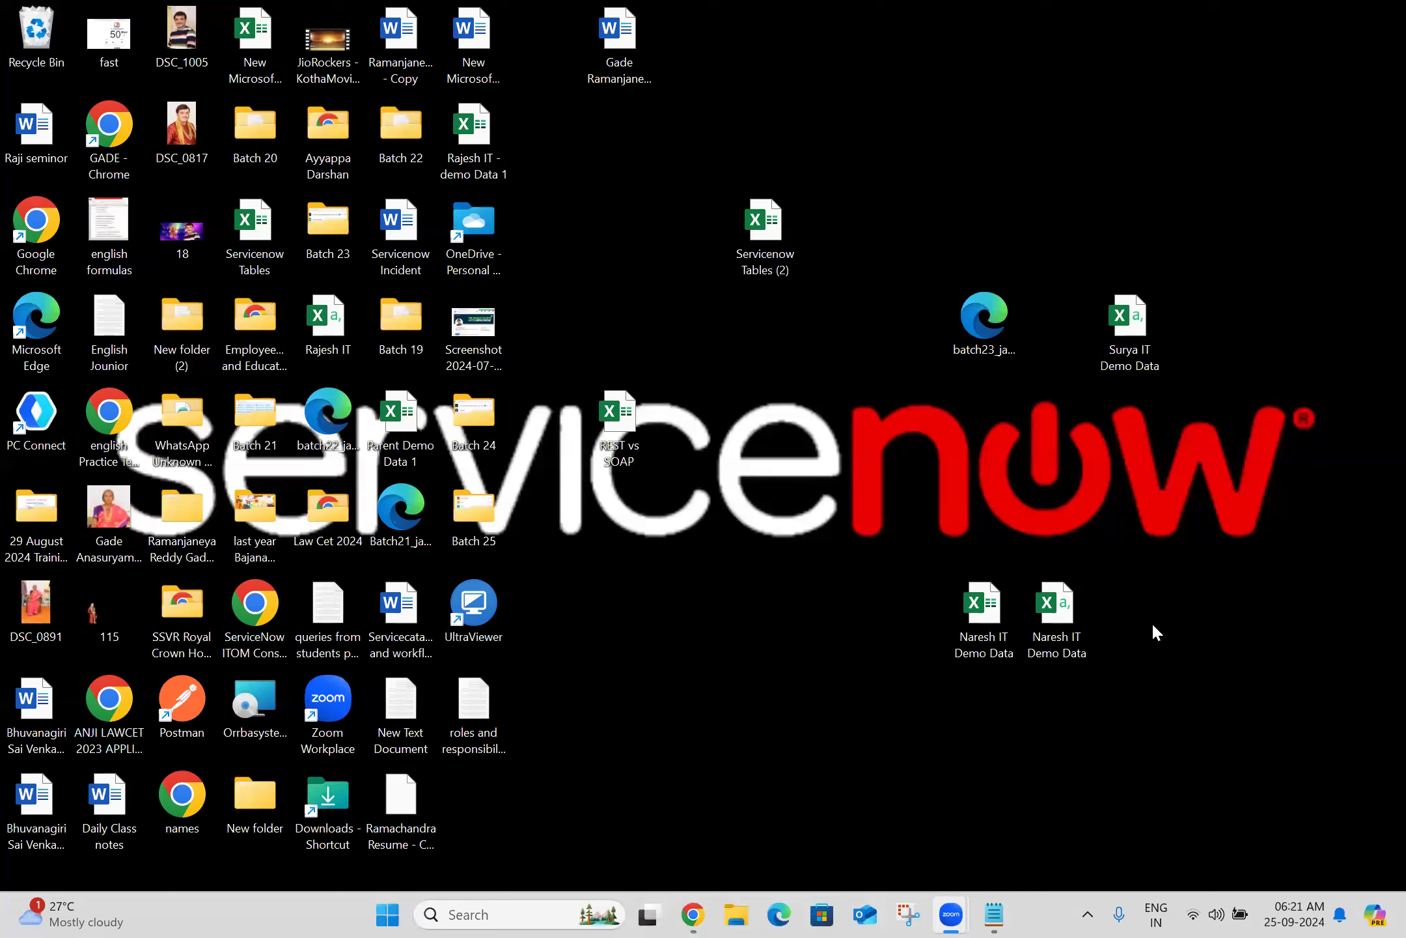
double_click(989, 616)
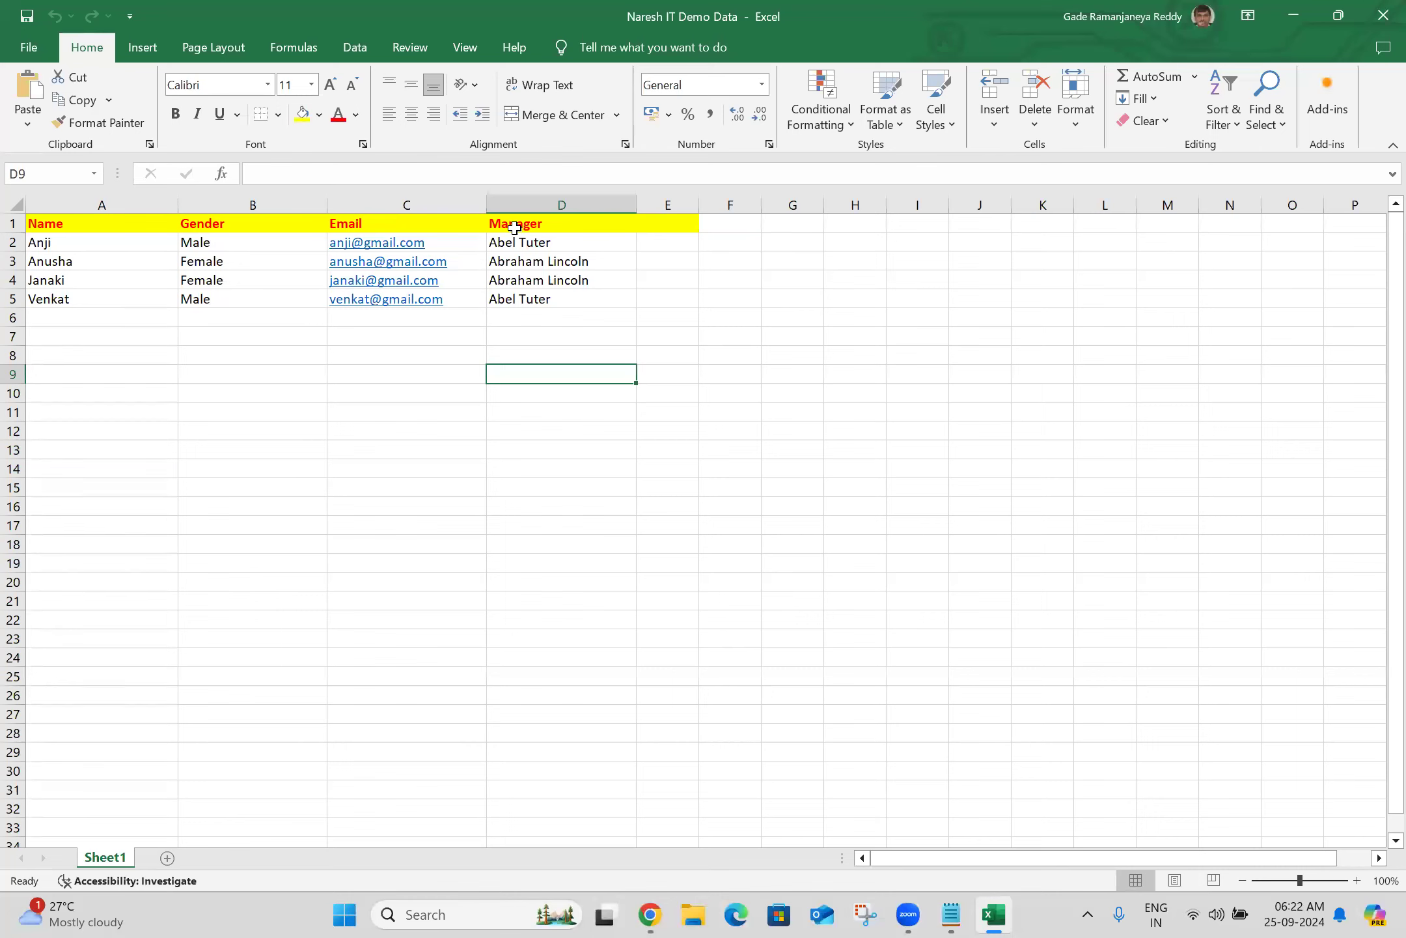
left_click(114, 338)
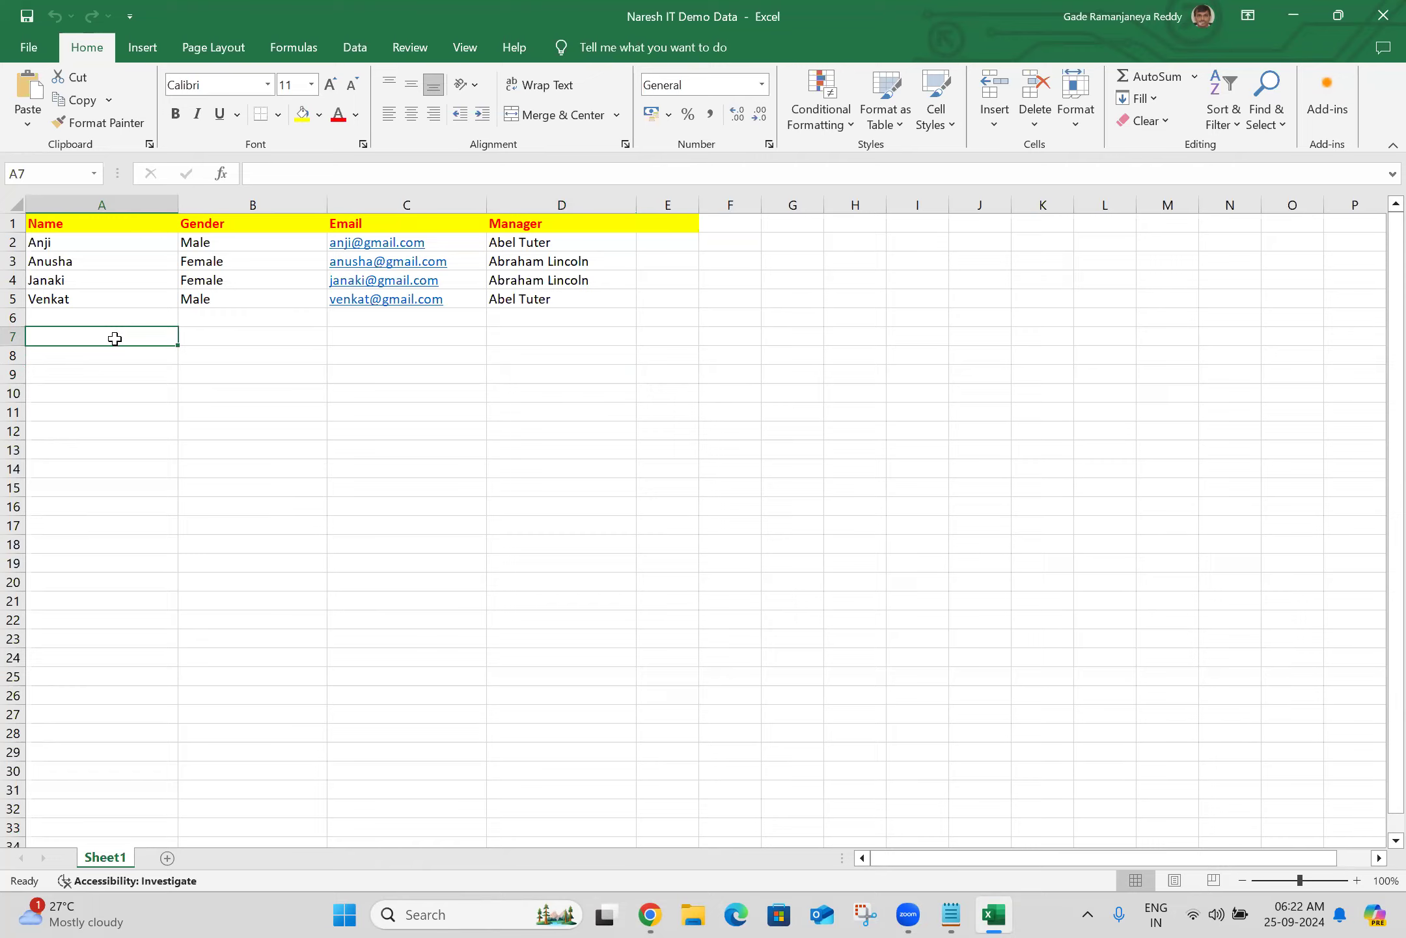
left_click(1380, 11)
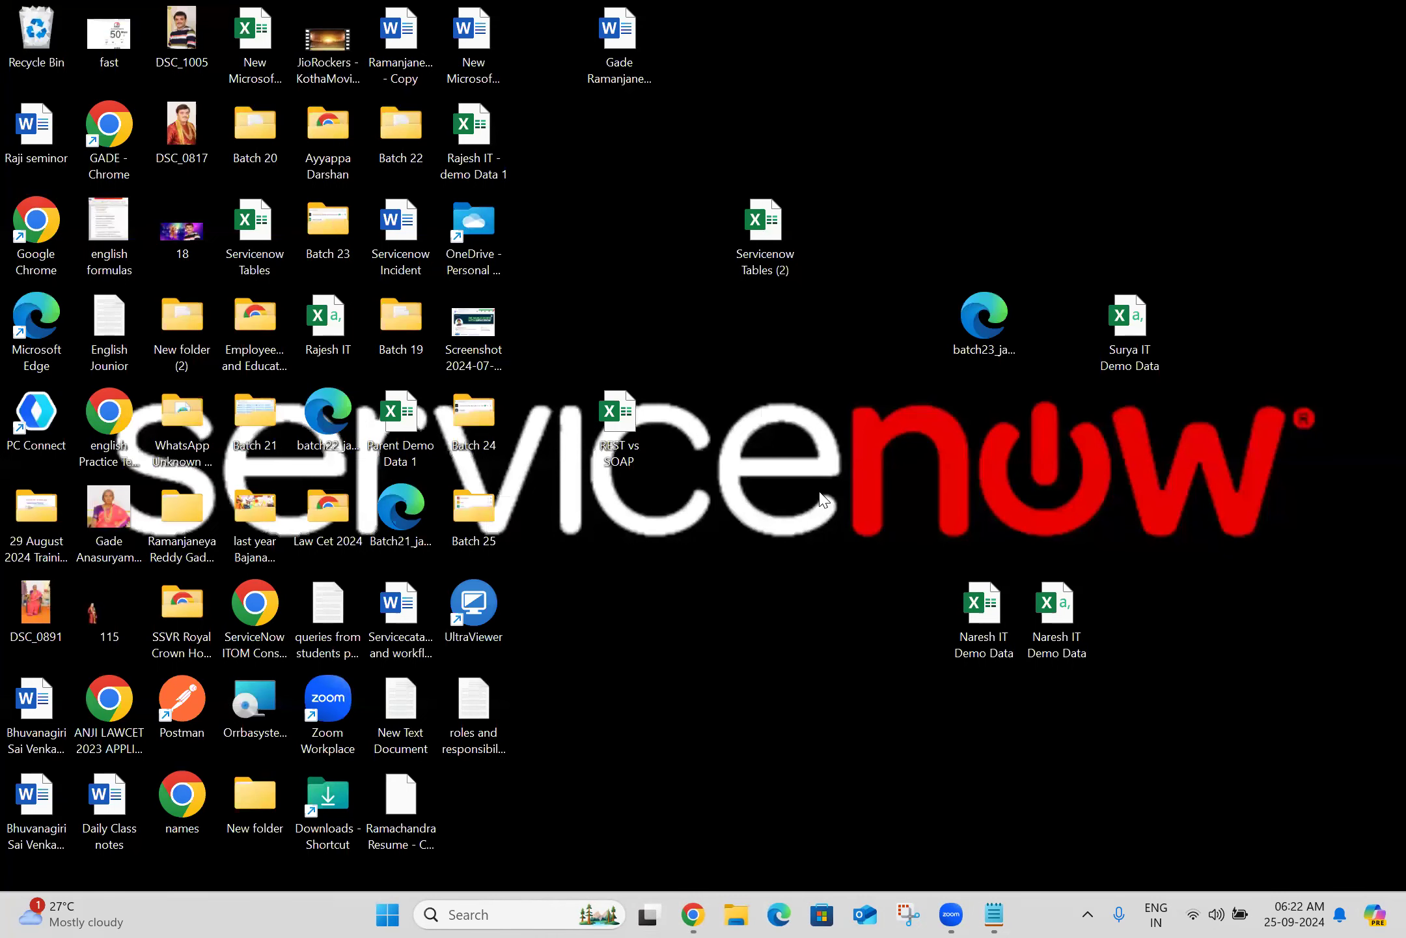
Create a desktop folder named "Import Sets Demo Data", move the Naresh IT Demo Data Excel workbook into it, and open the folder
key("ctrl+shift+n")
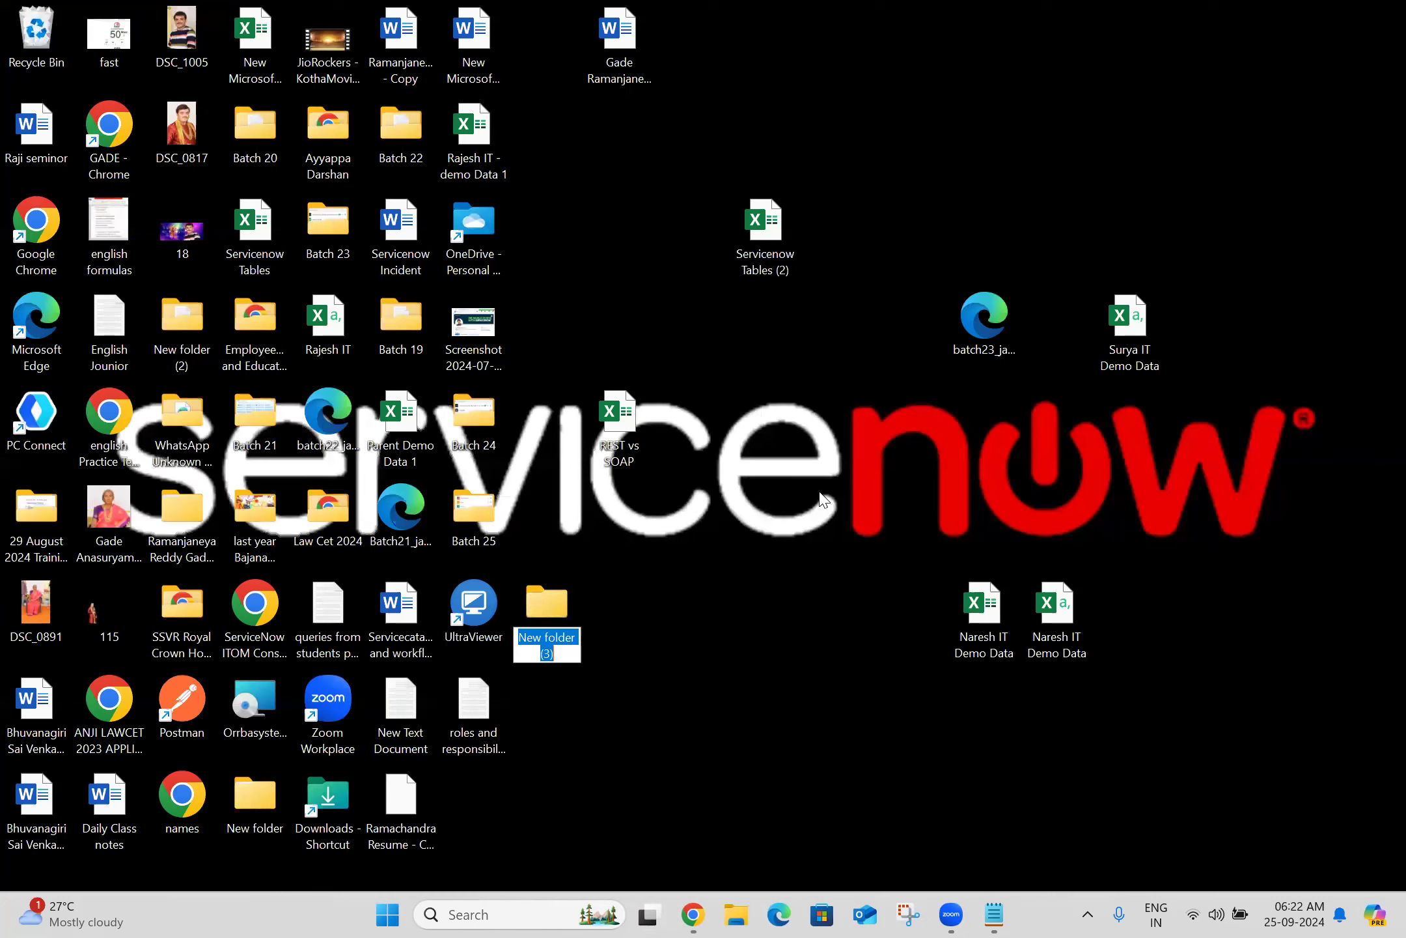
type("Import Sets Demo Data")
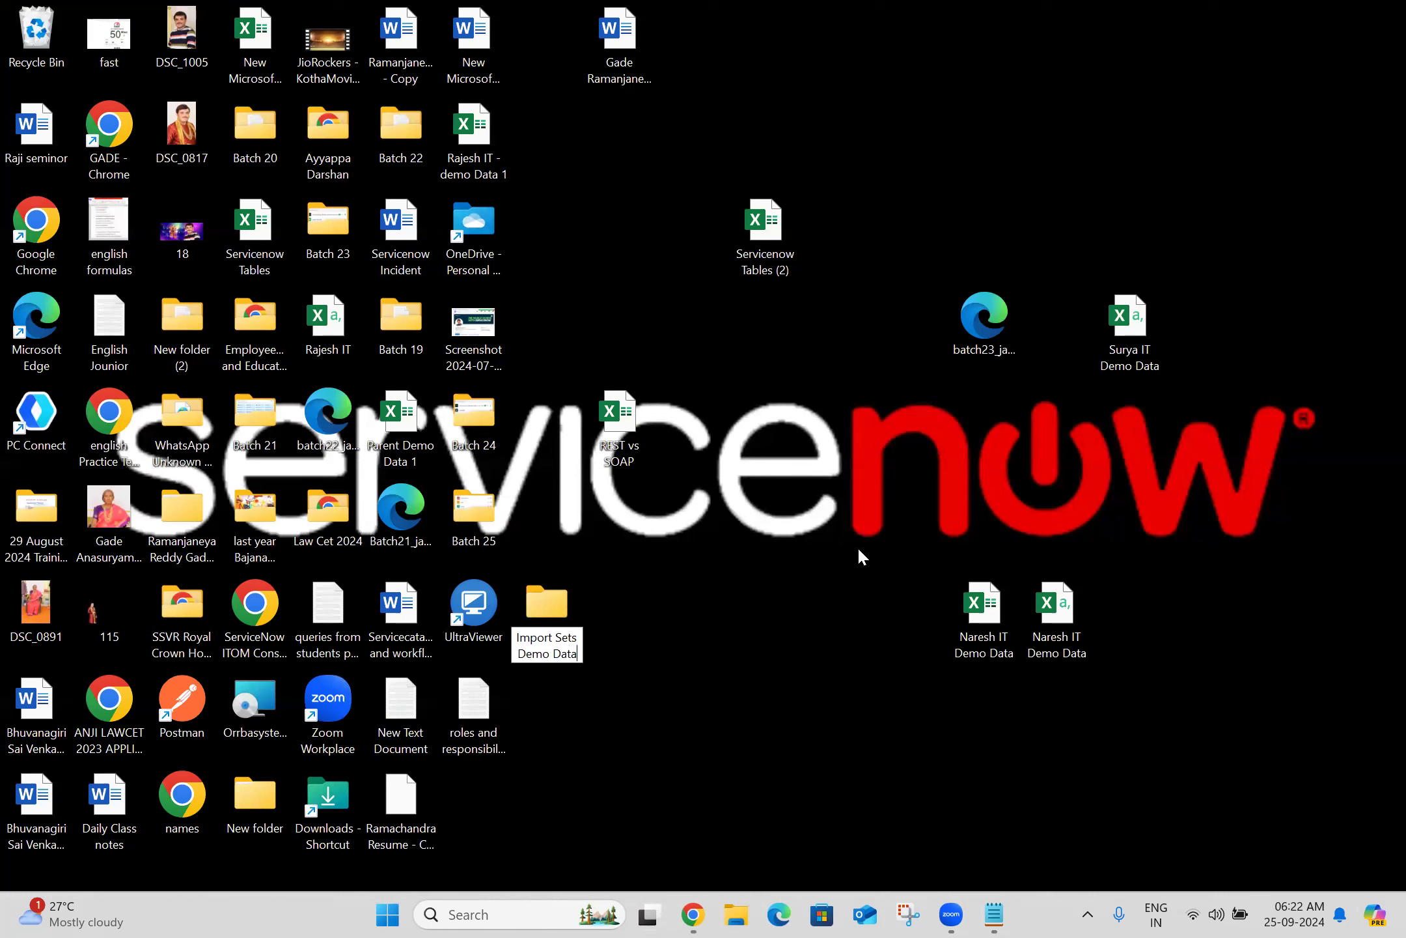
key("Return")
left_click_drag(994, 621, 557, 645)
double_click(557, 647)
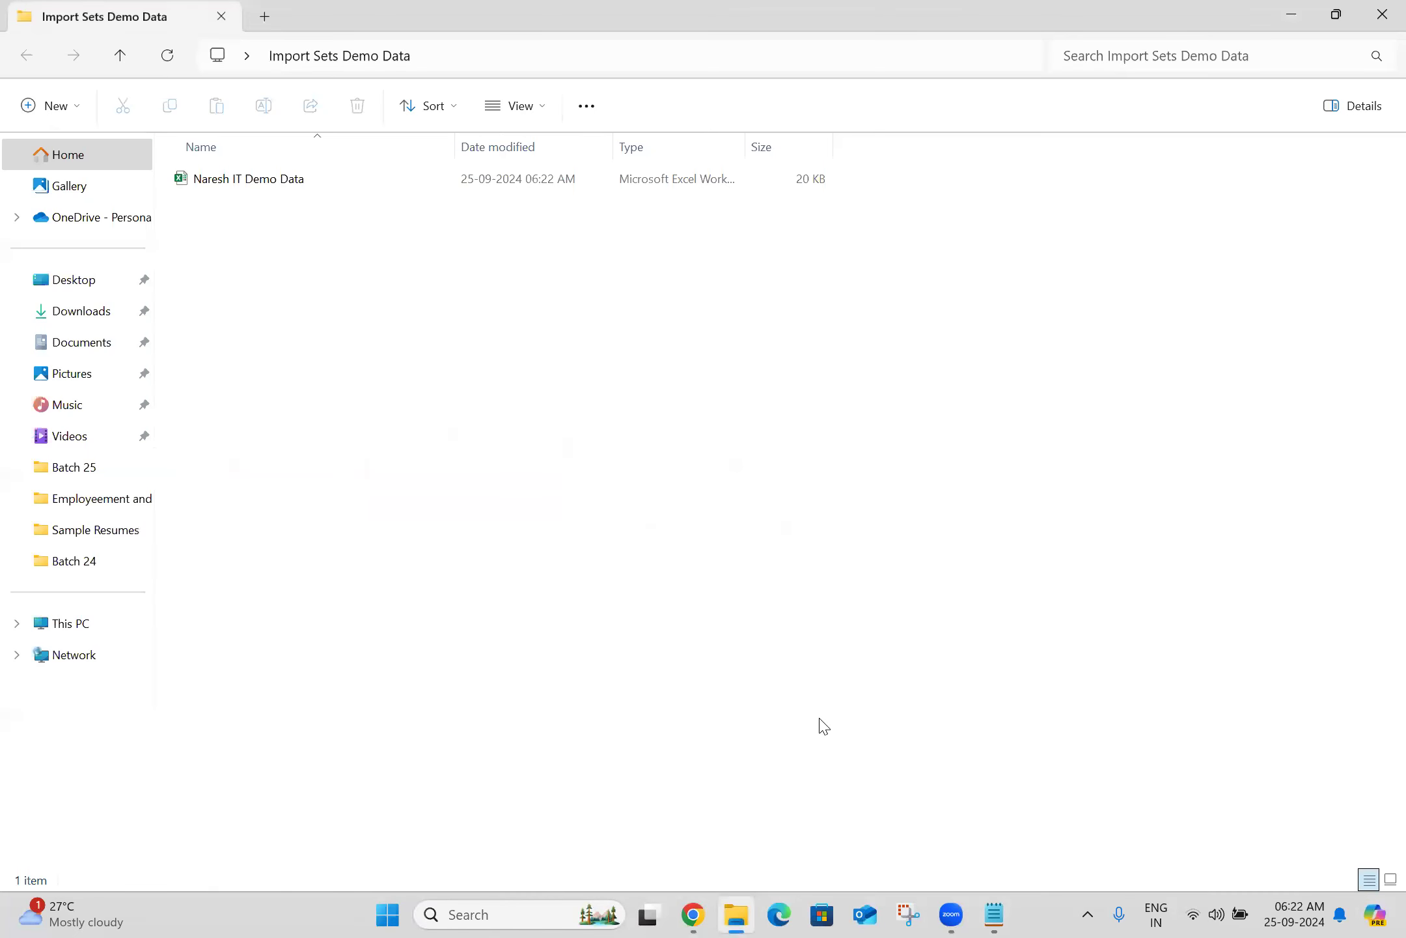
Return to Chrome, review the data source's name and table label, and save the record without leaving the form
left_click(694, 914)
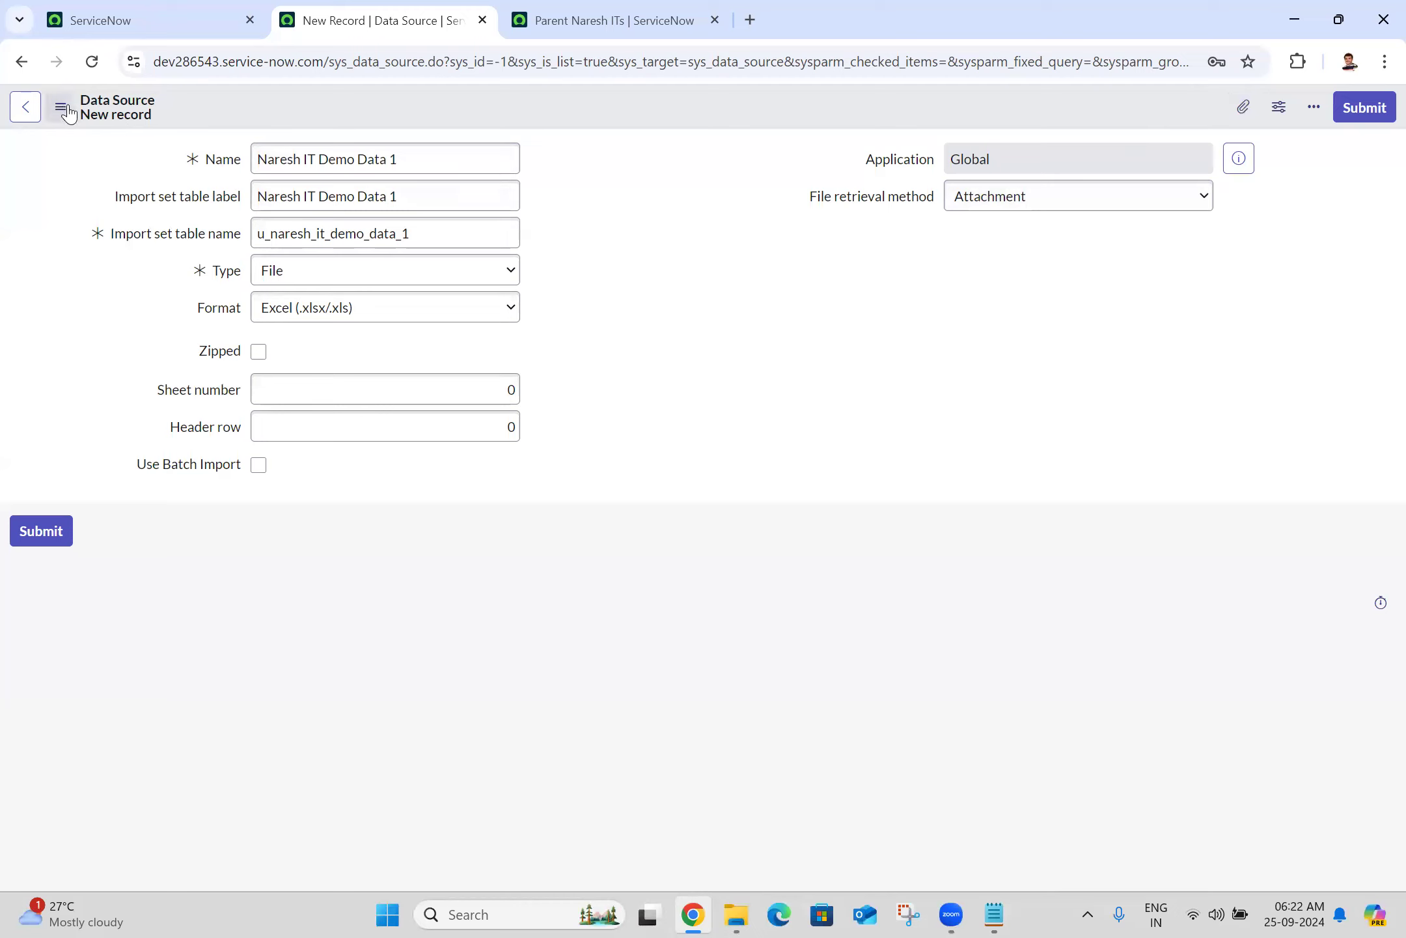
triple_click(423, 160)
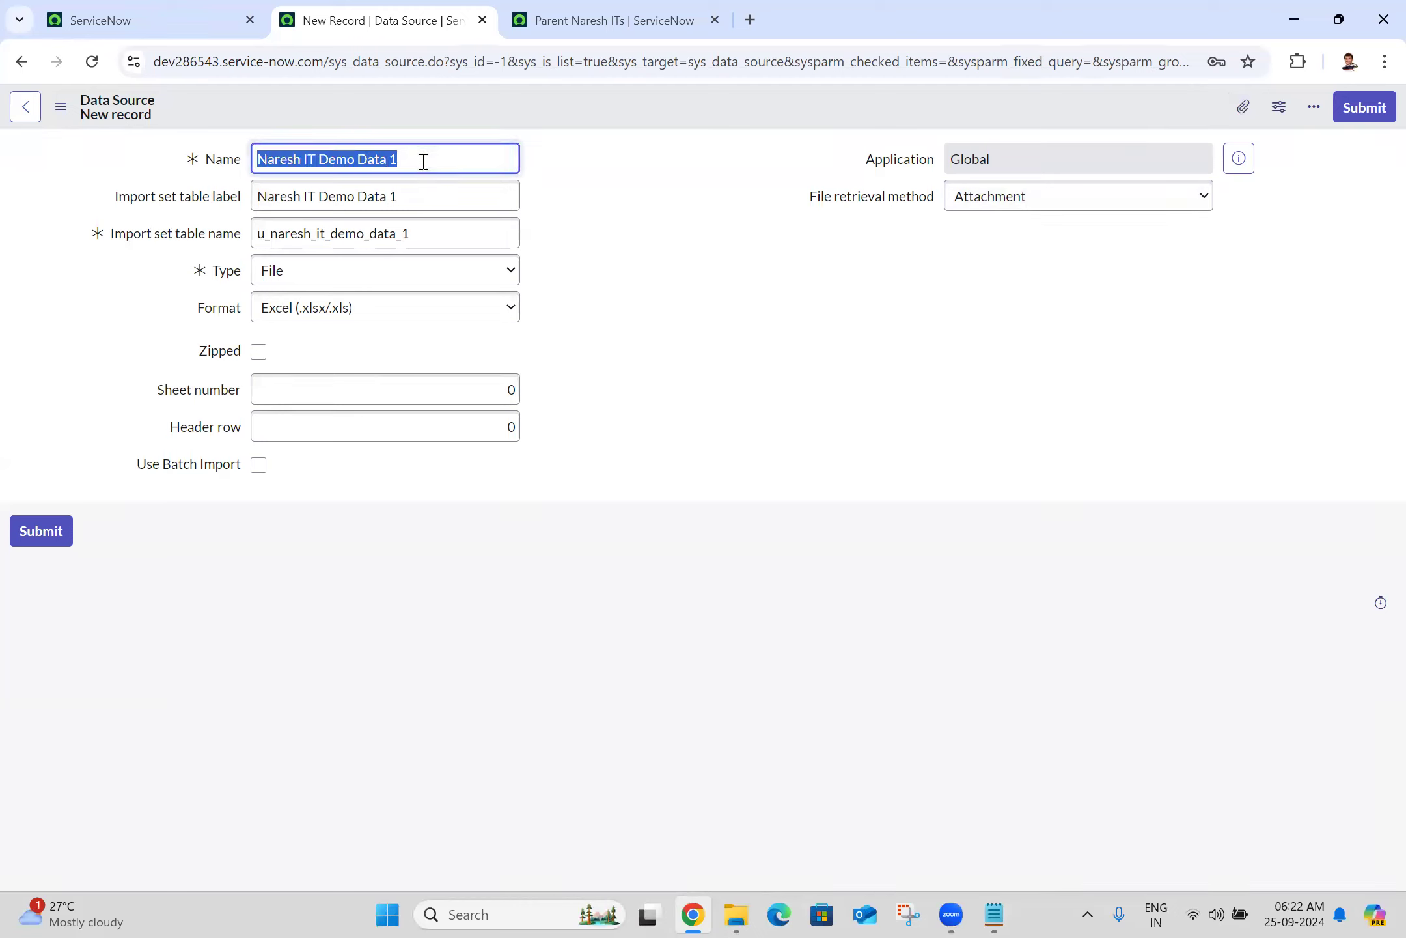
triple_click(489, 197)
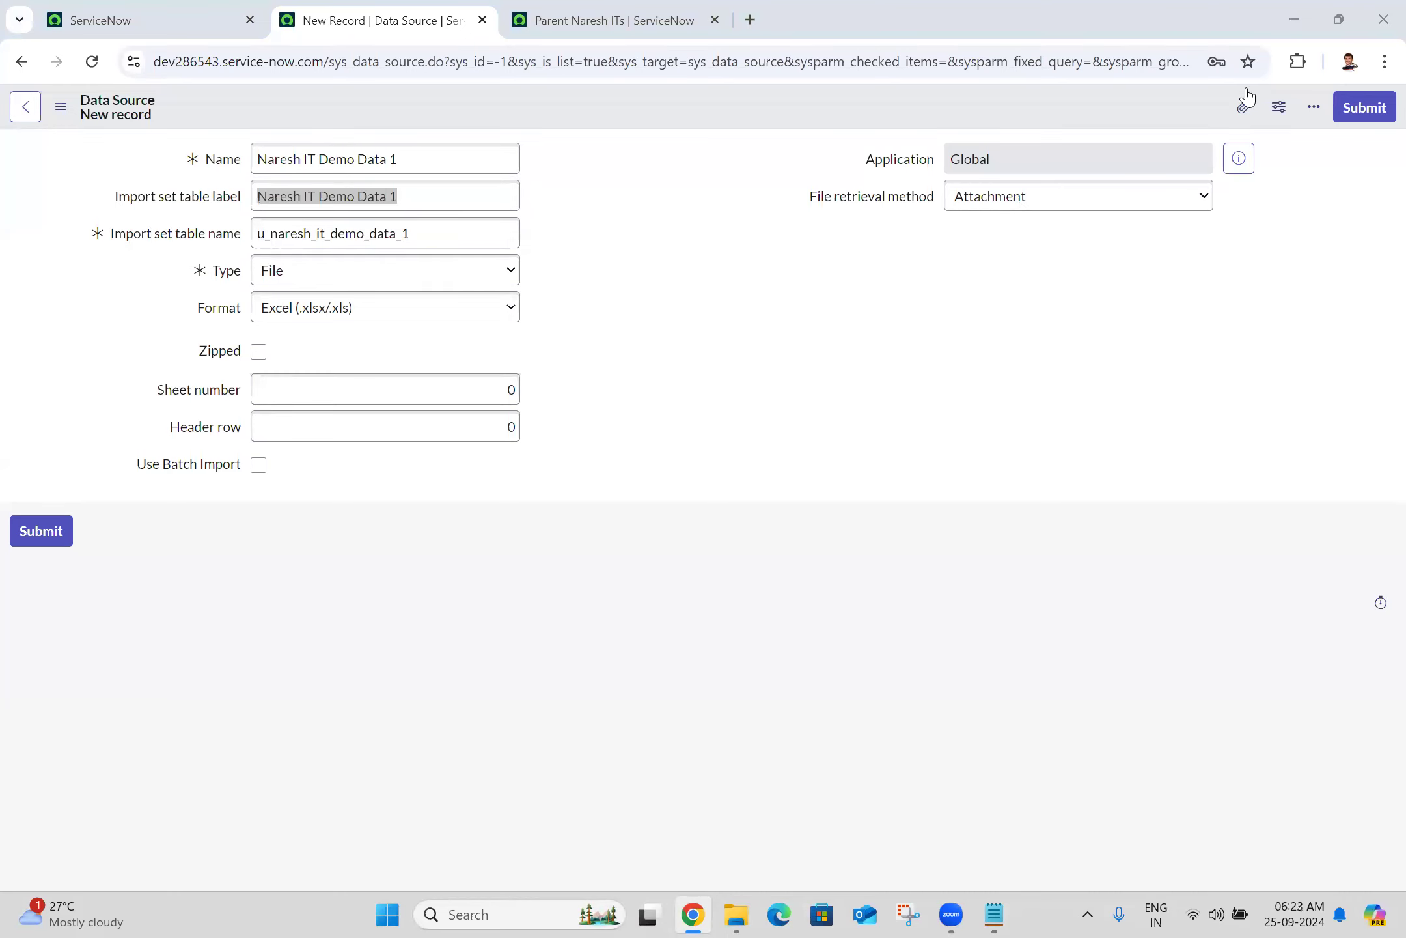
left_click(60, 106)
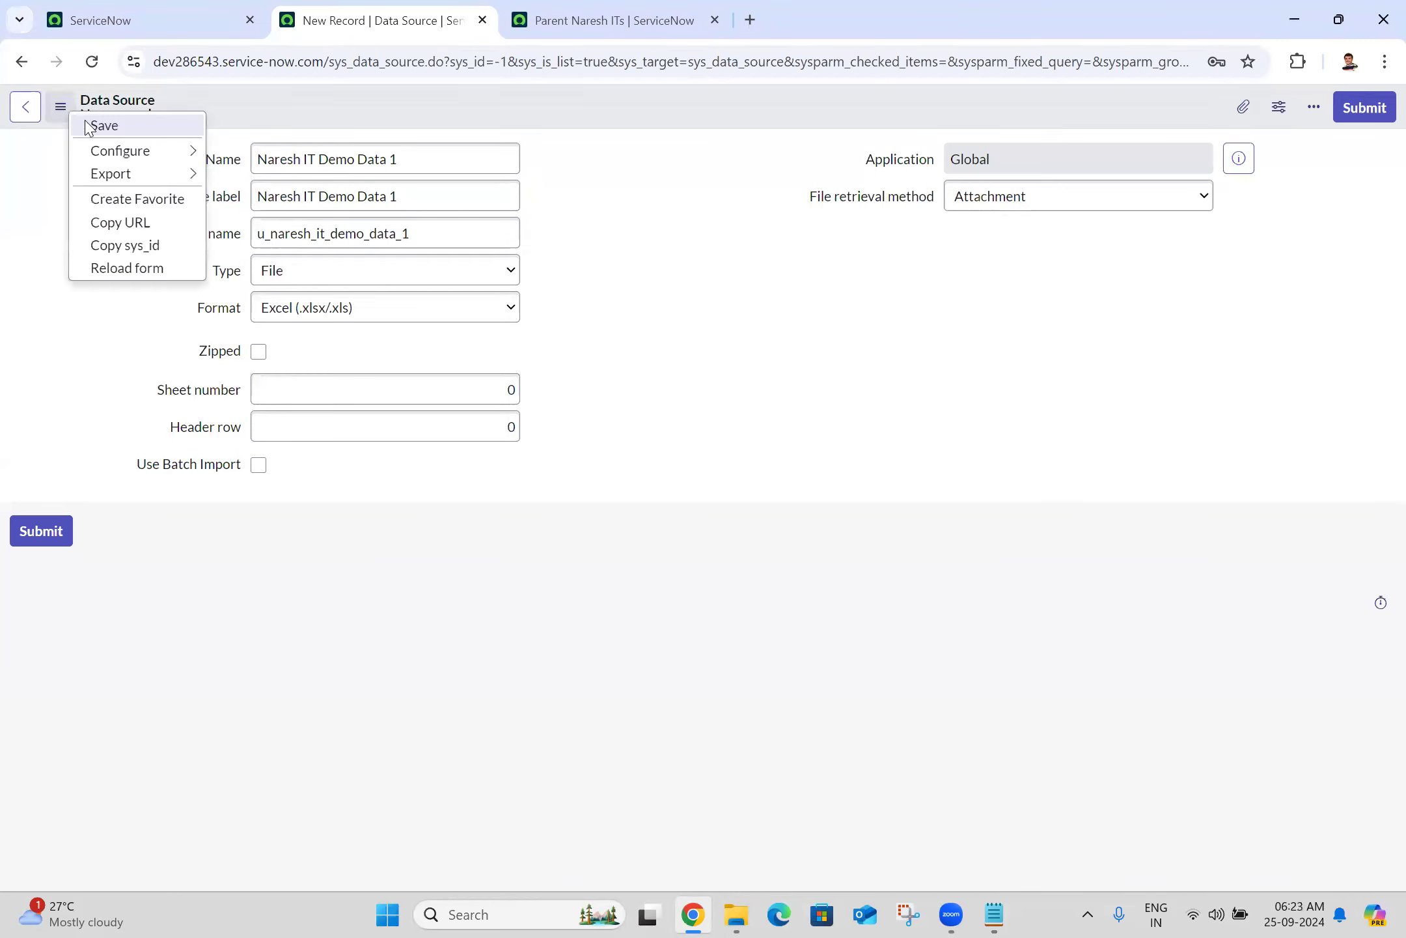
left_click(104, 126)
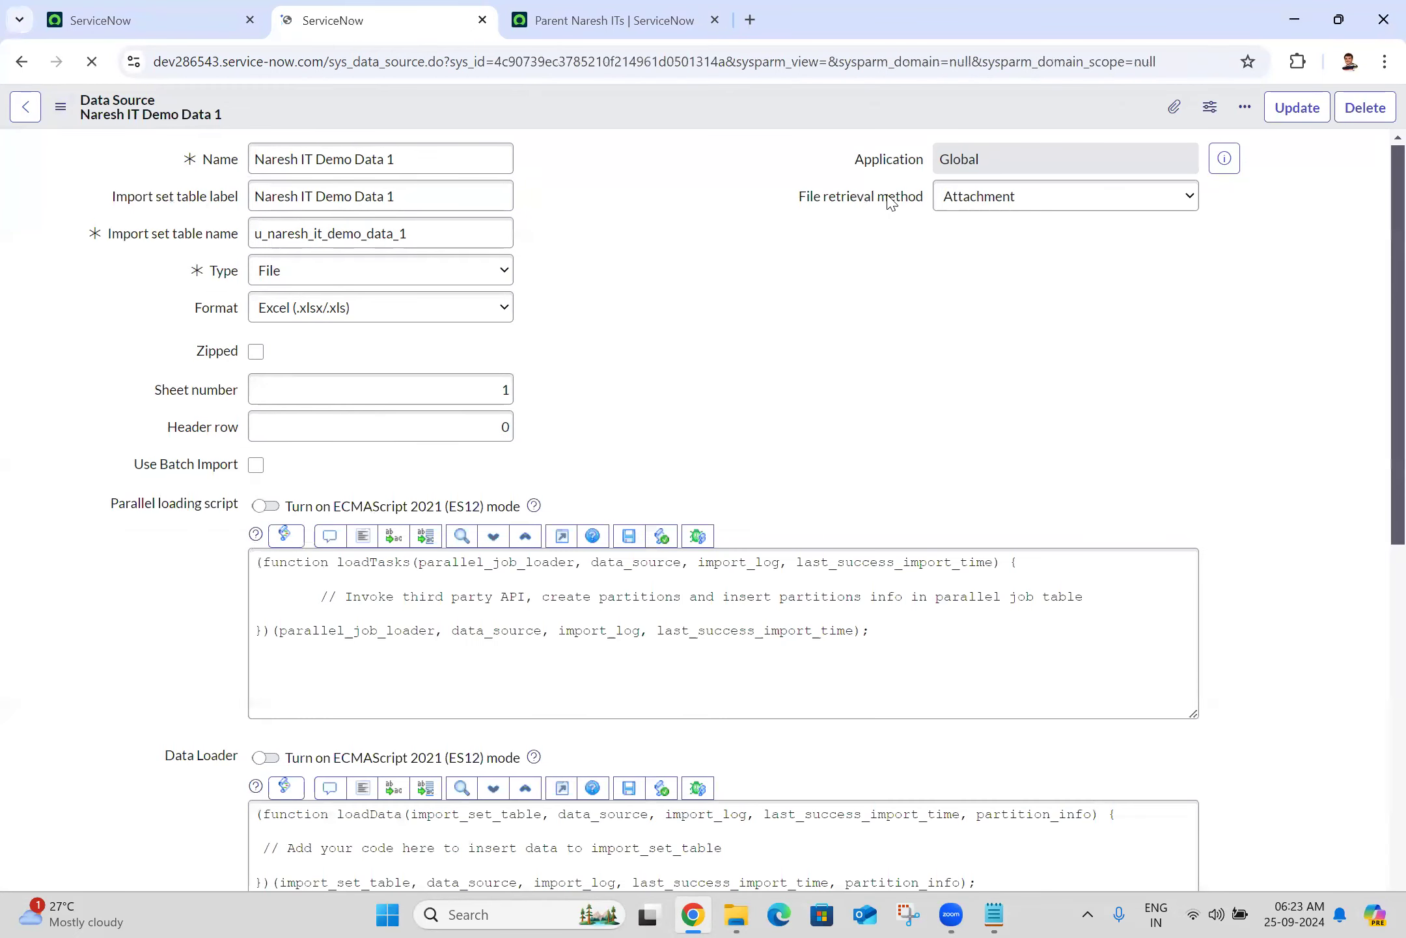
Attach the Naresh IT Demo Data workbook from the desktop's Import Sets Demo Data folder to the data source
left_click(1169, 111)
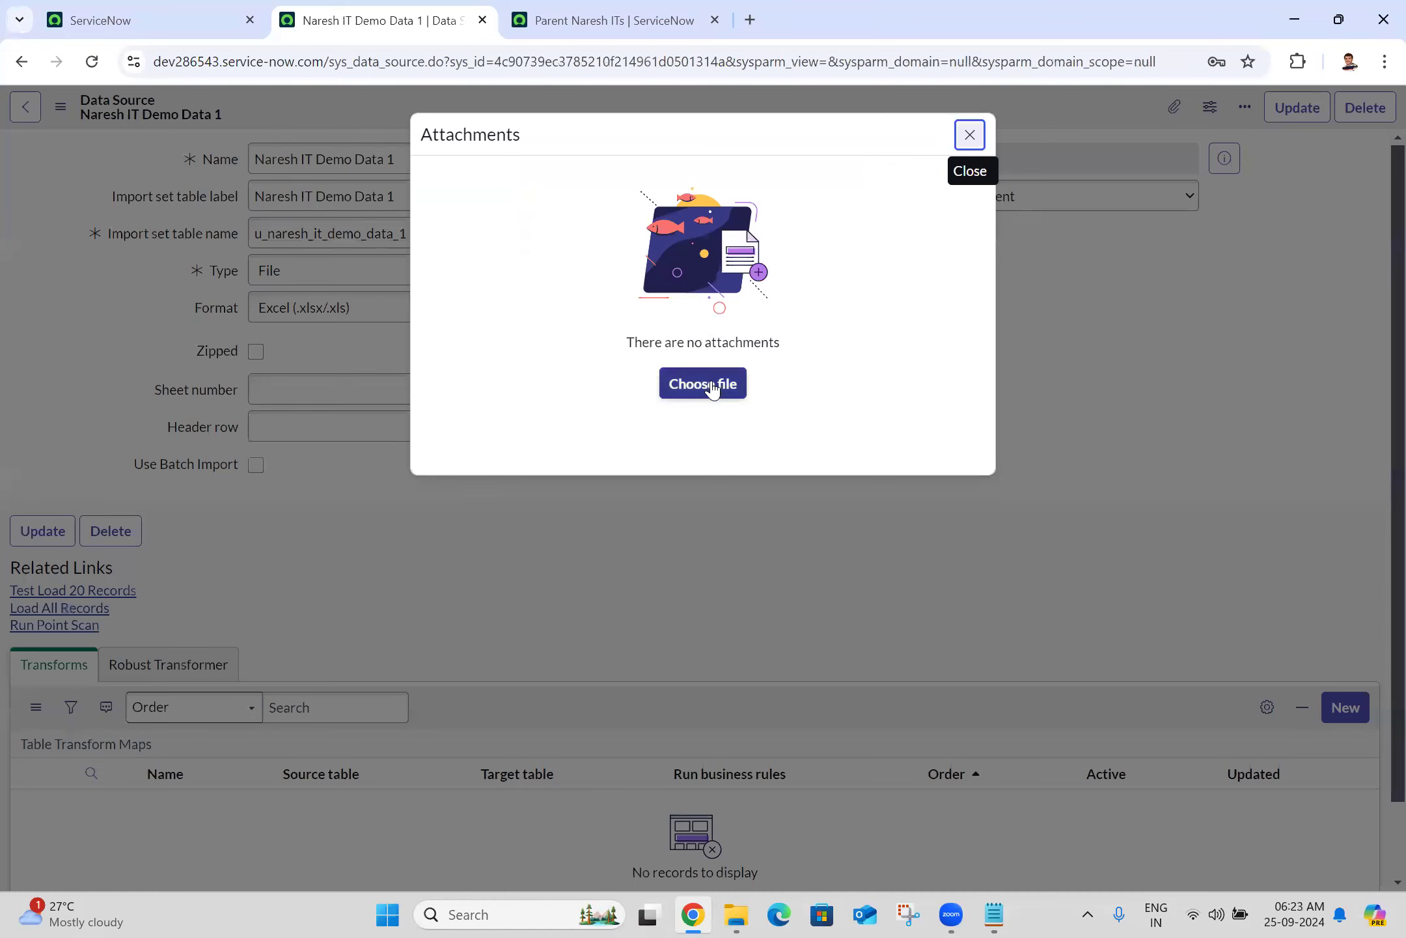
left_click(714, 386)
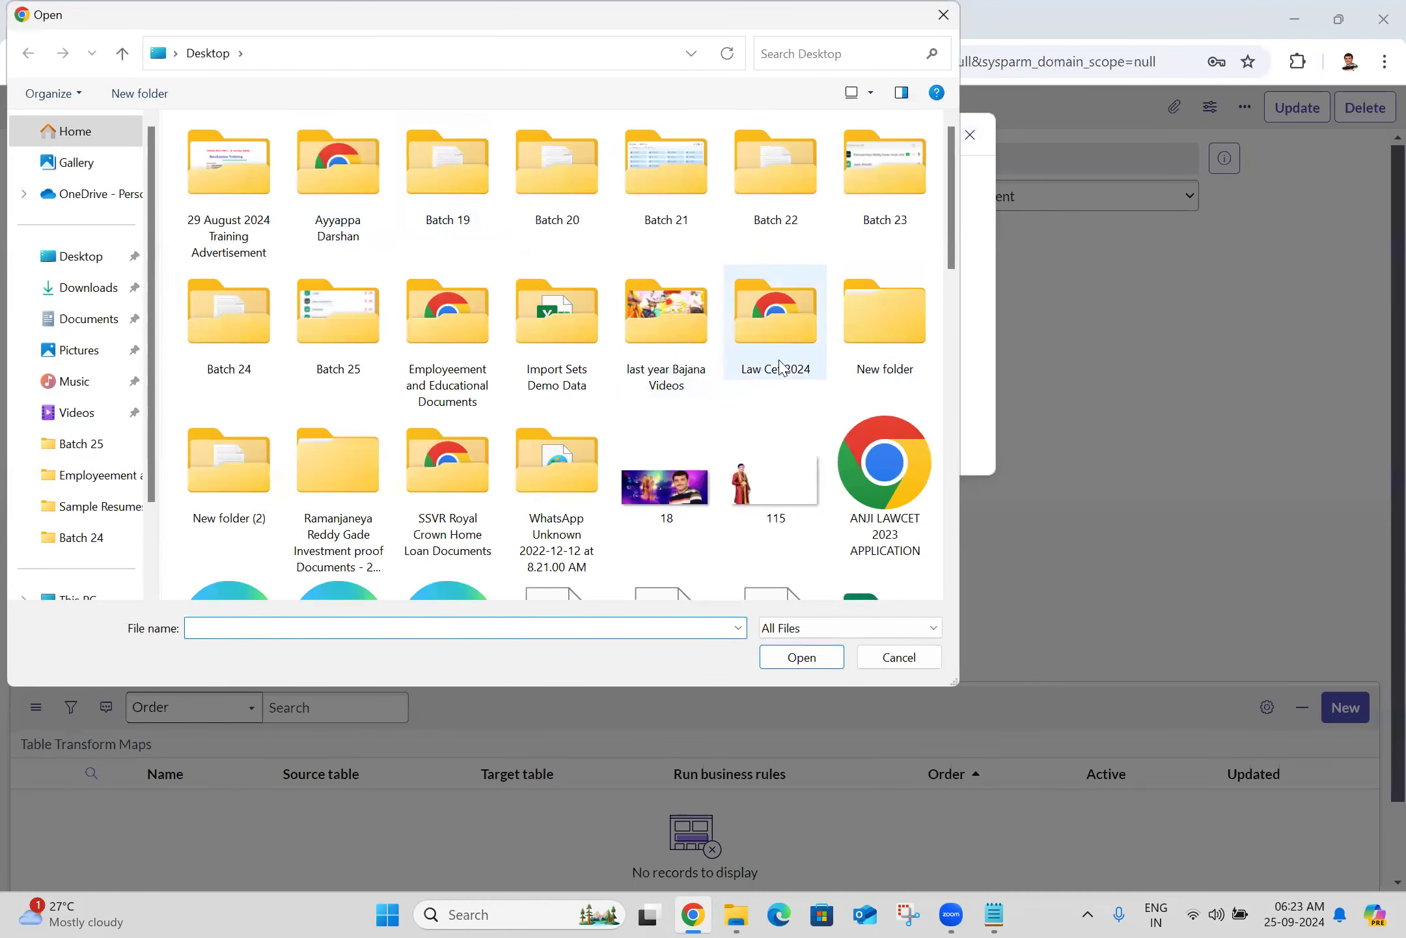
double_click(555, 384)
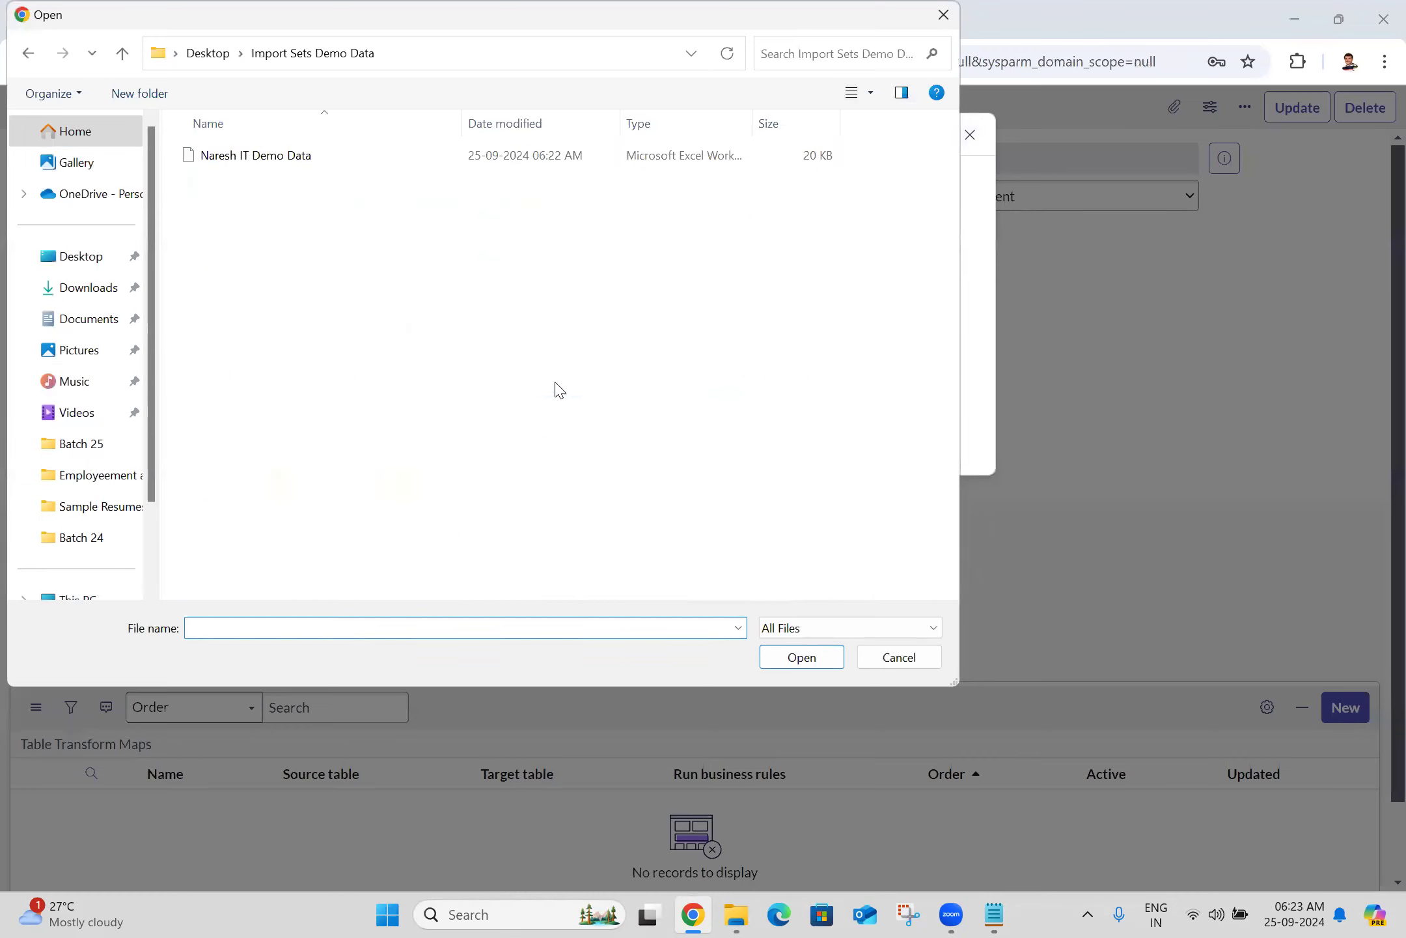
double_click(276, 166)
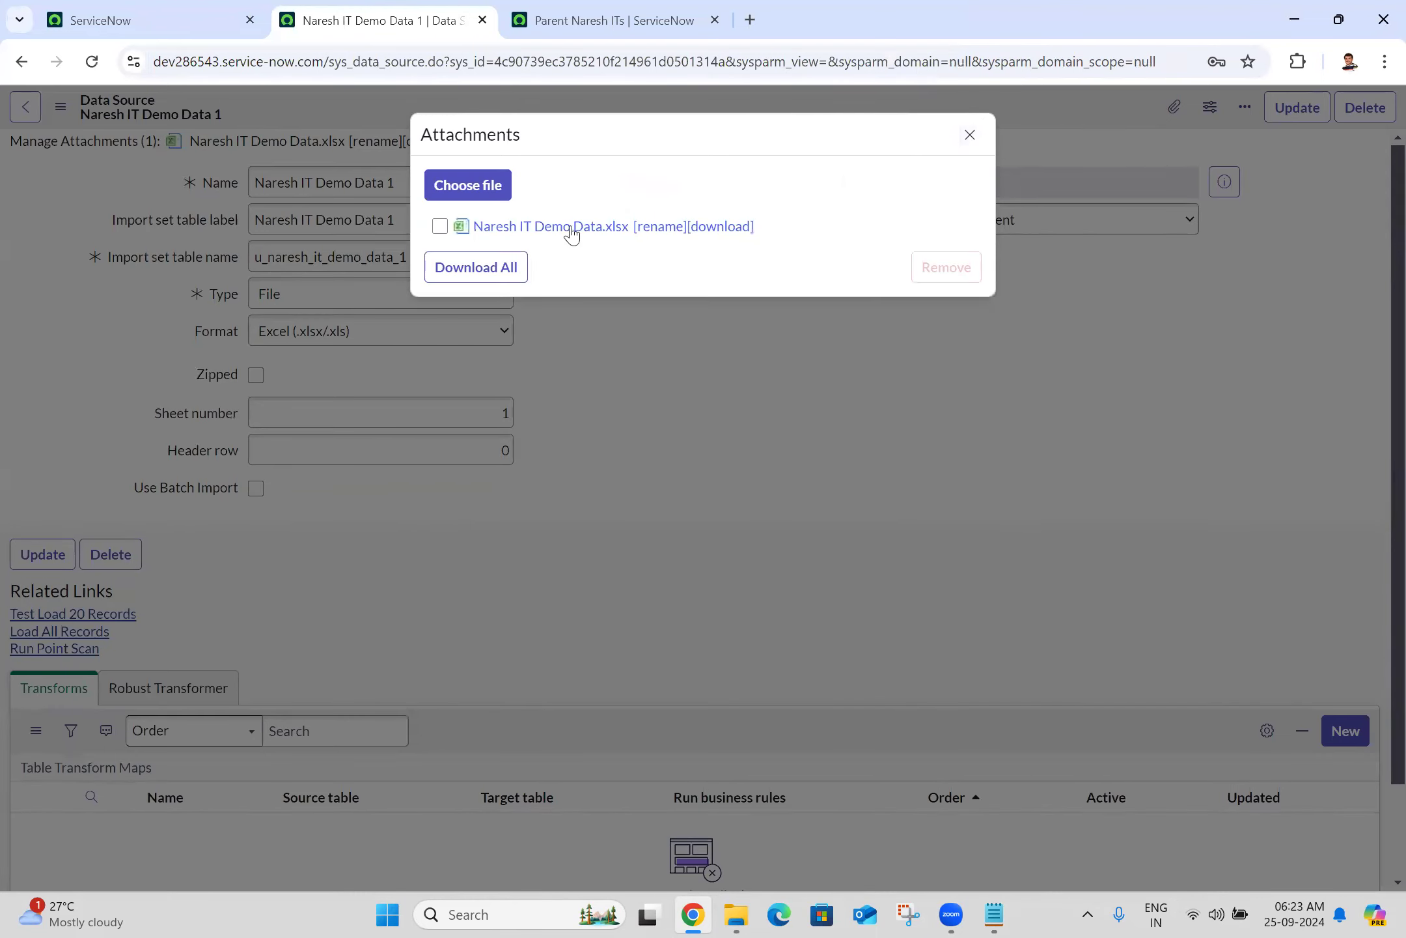
left_click(970, 136)
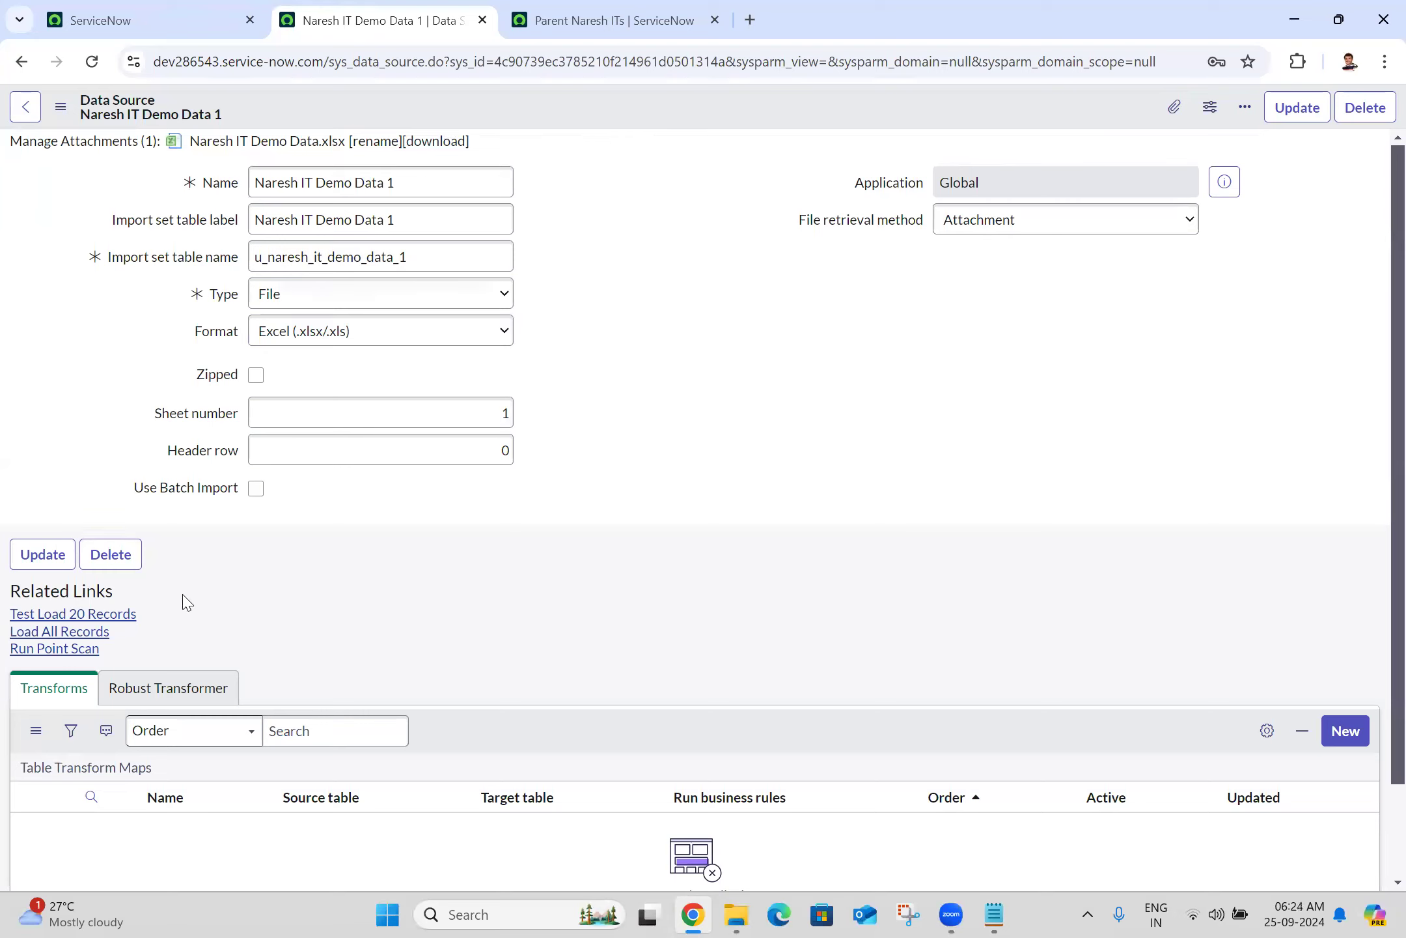
Load all records from the data source, decline saving the password, and review the import's completion message
left_click(36, 632)
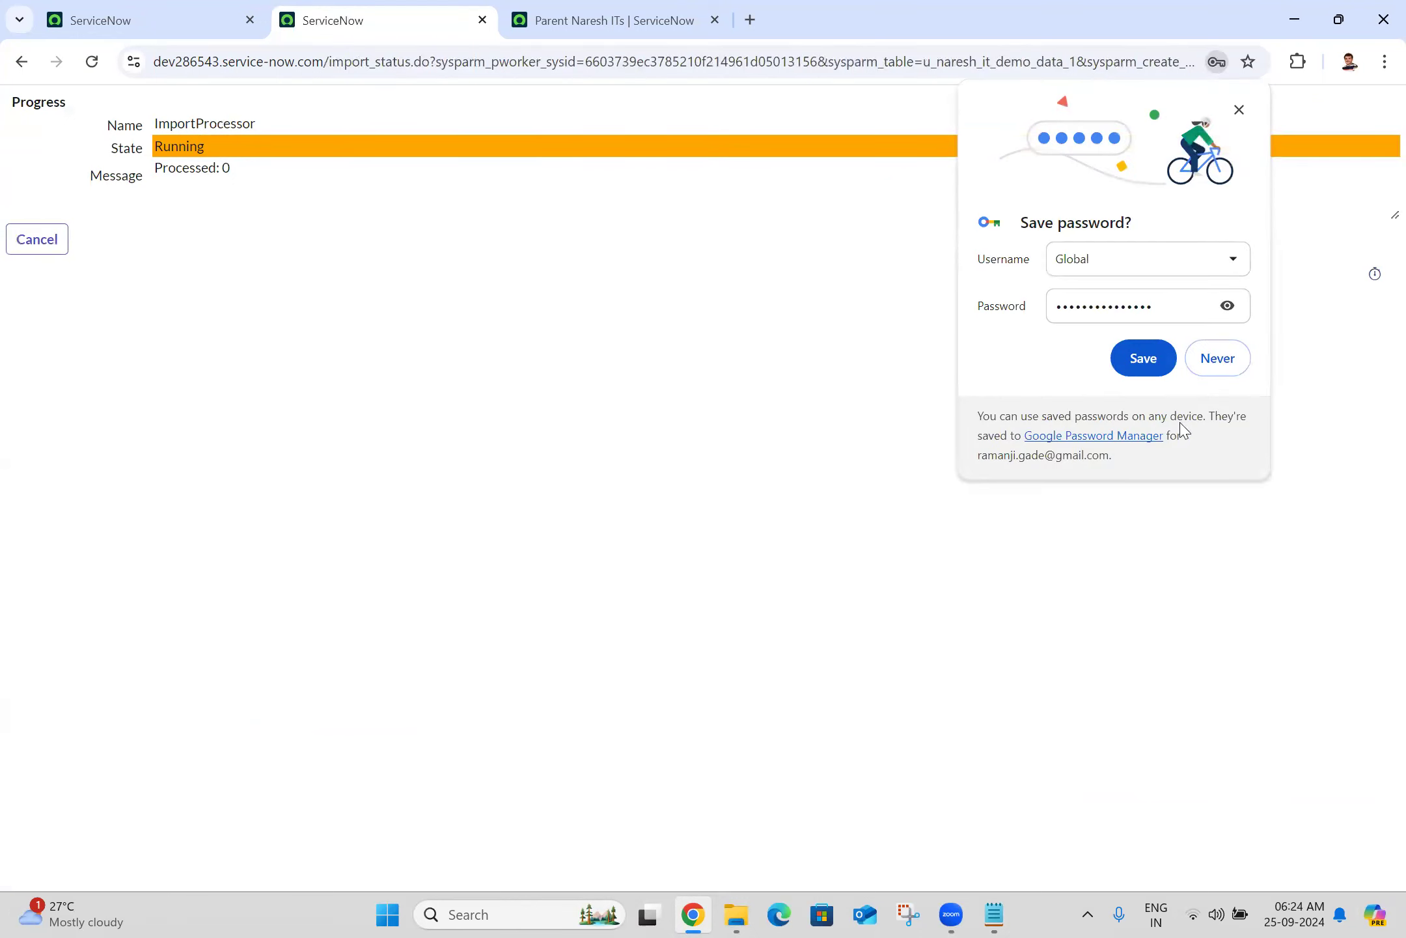
left_click(1218, 365)
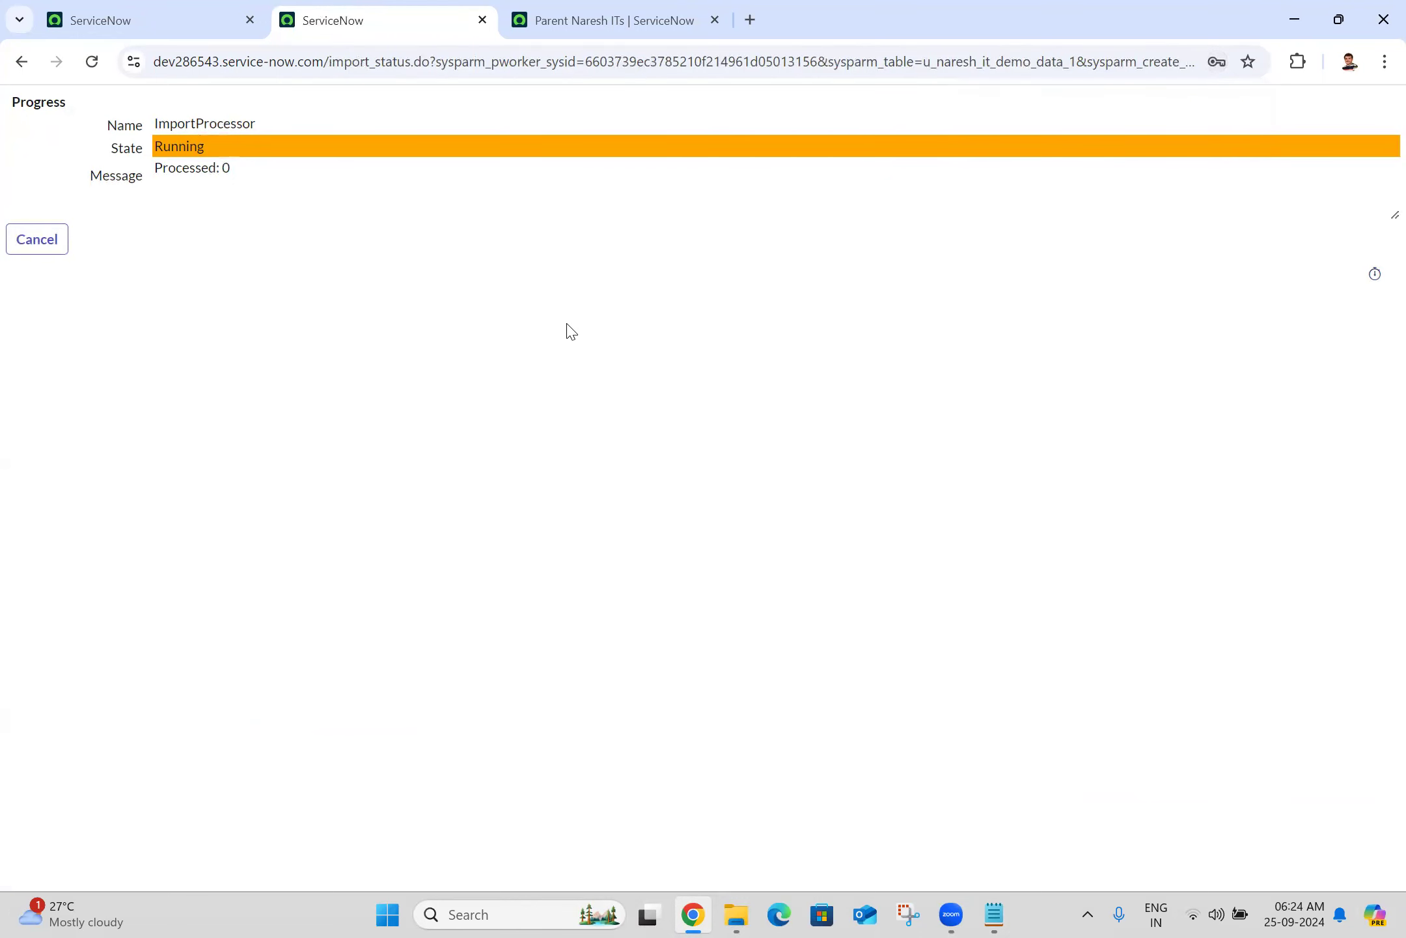
triple_click(185, 191)
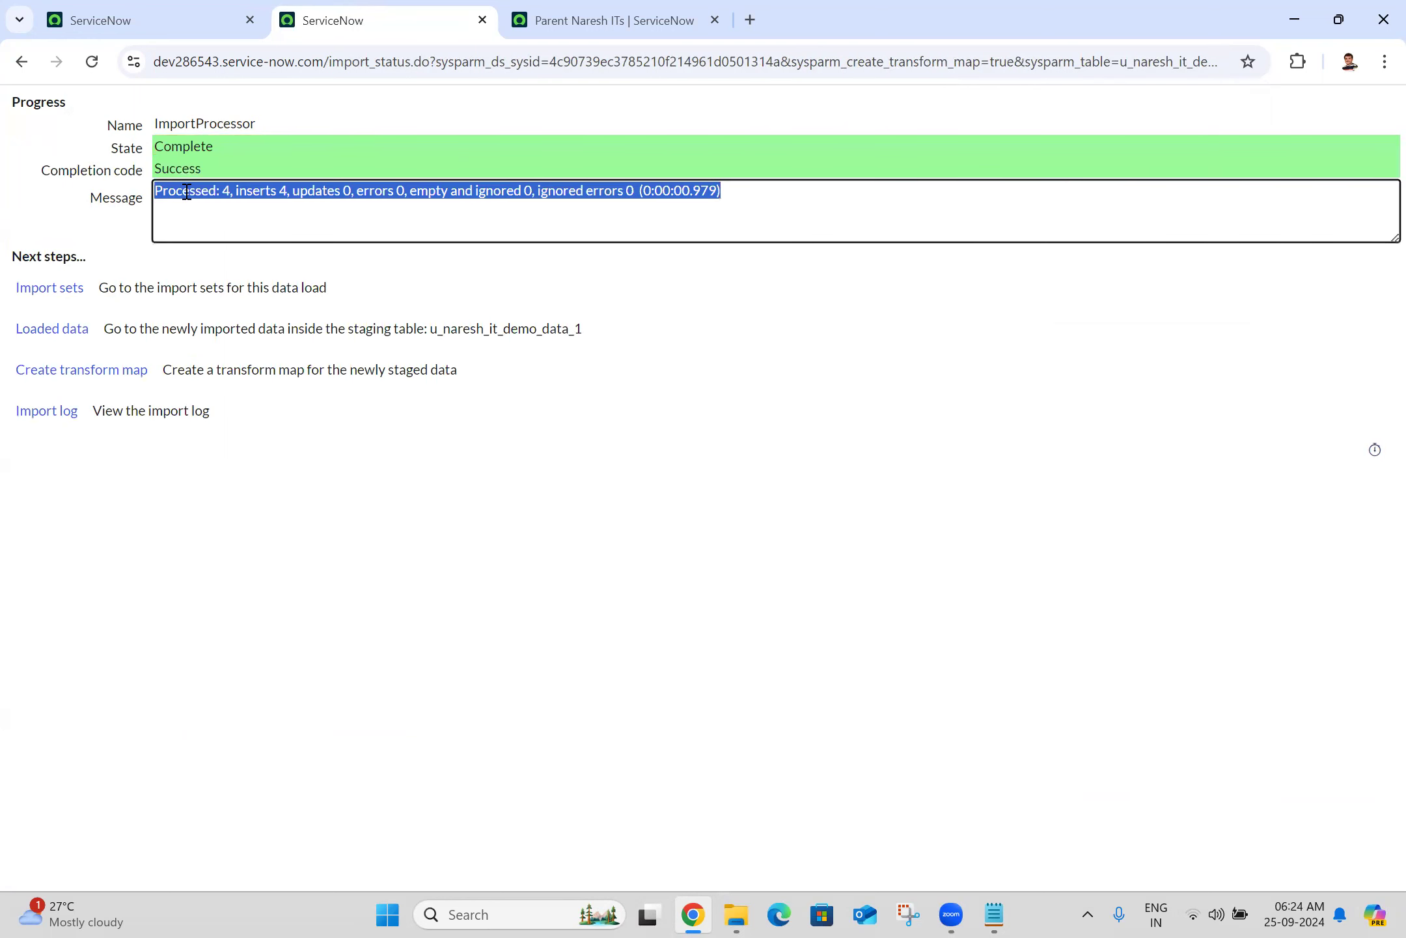
left_click(696, 367)
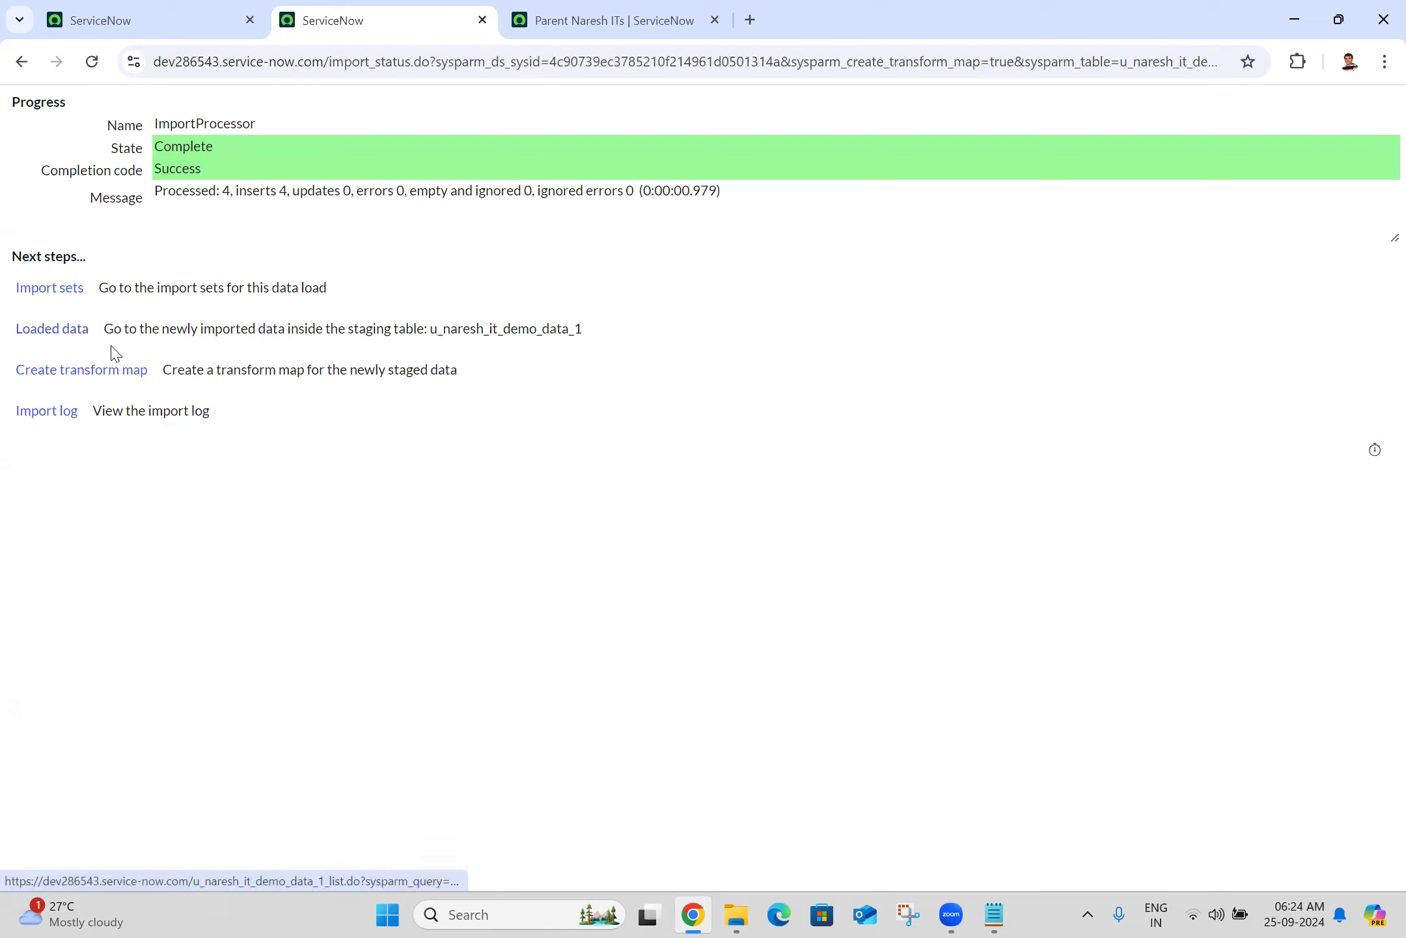
Open the loaded data in a separate browser tab and check the staging table's name in the address
middle_click(57, 340)
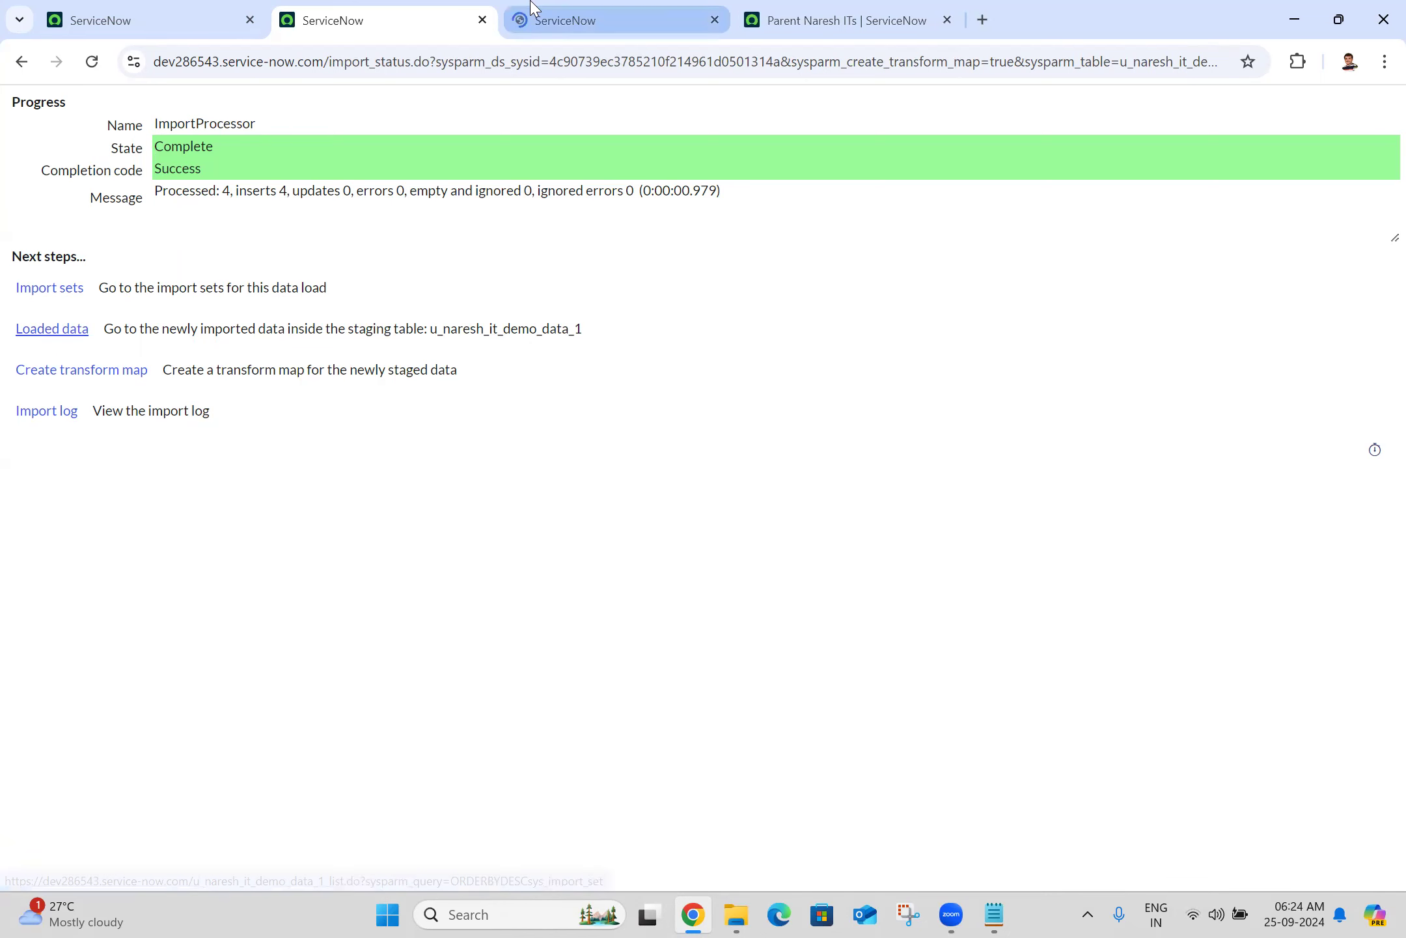
left_click(532, 8)
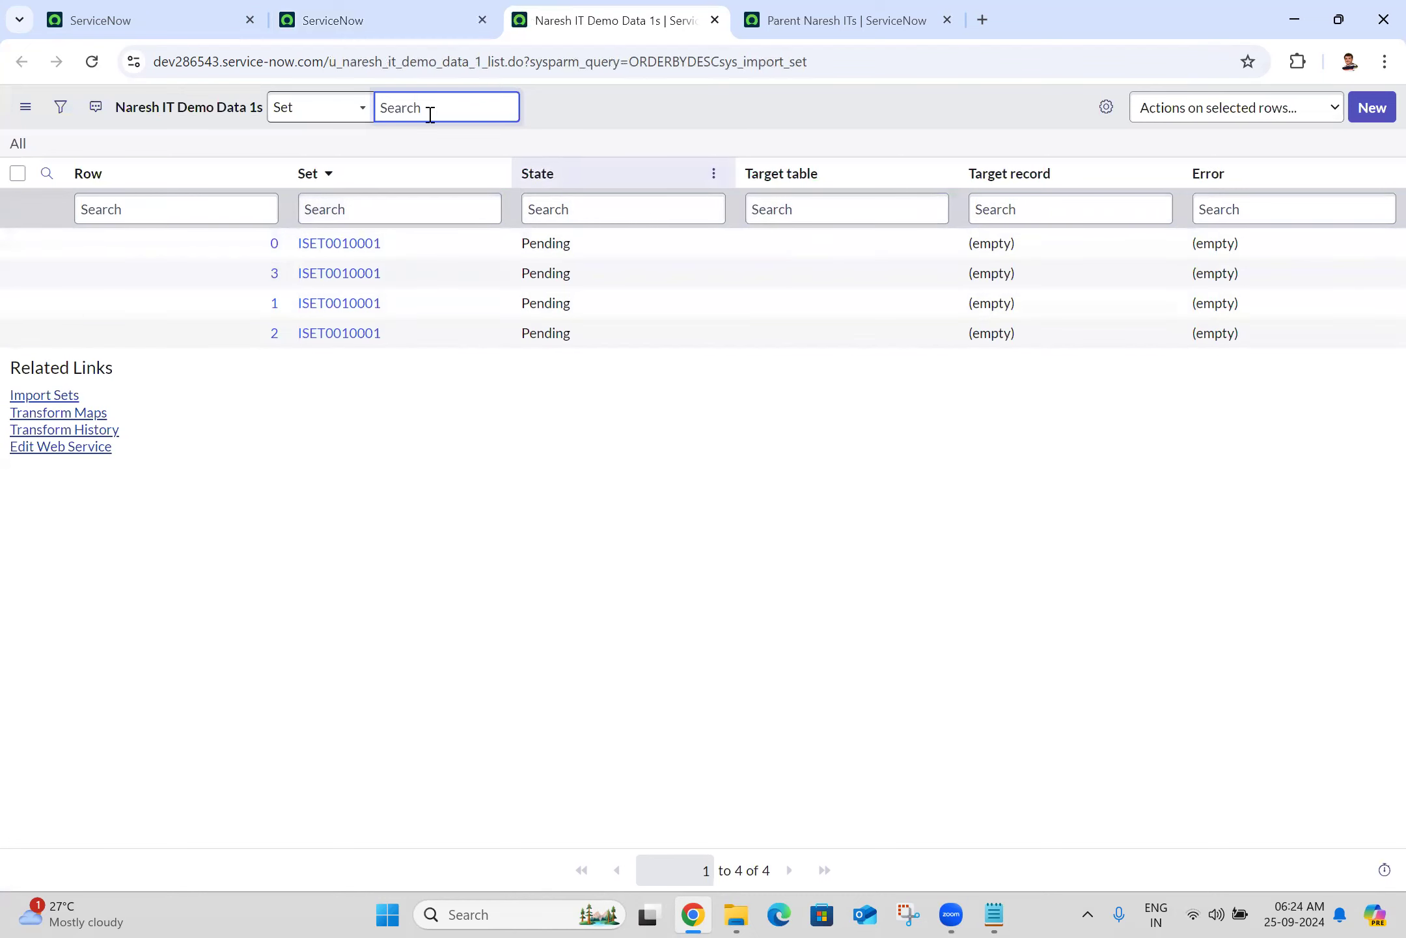
left_click_drag(328, 61, 486, 65)
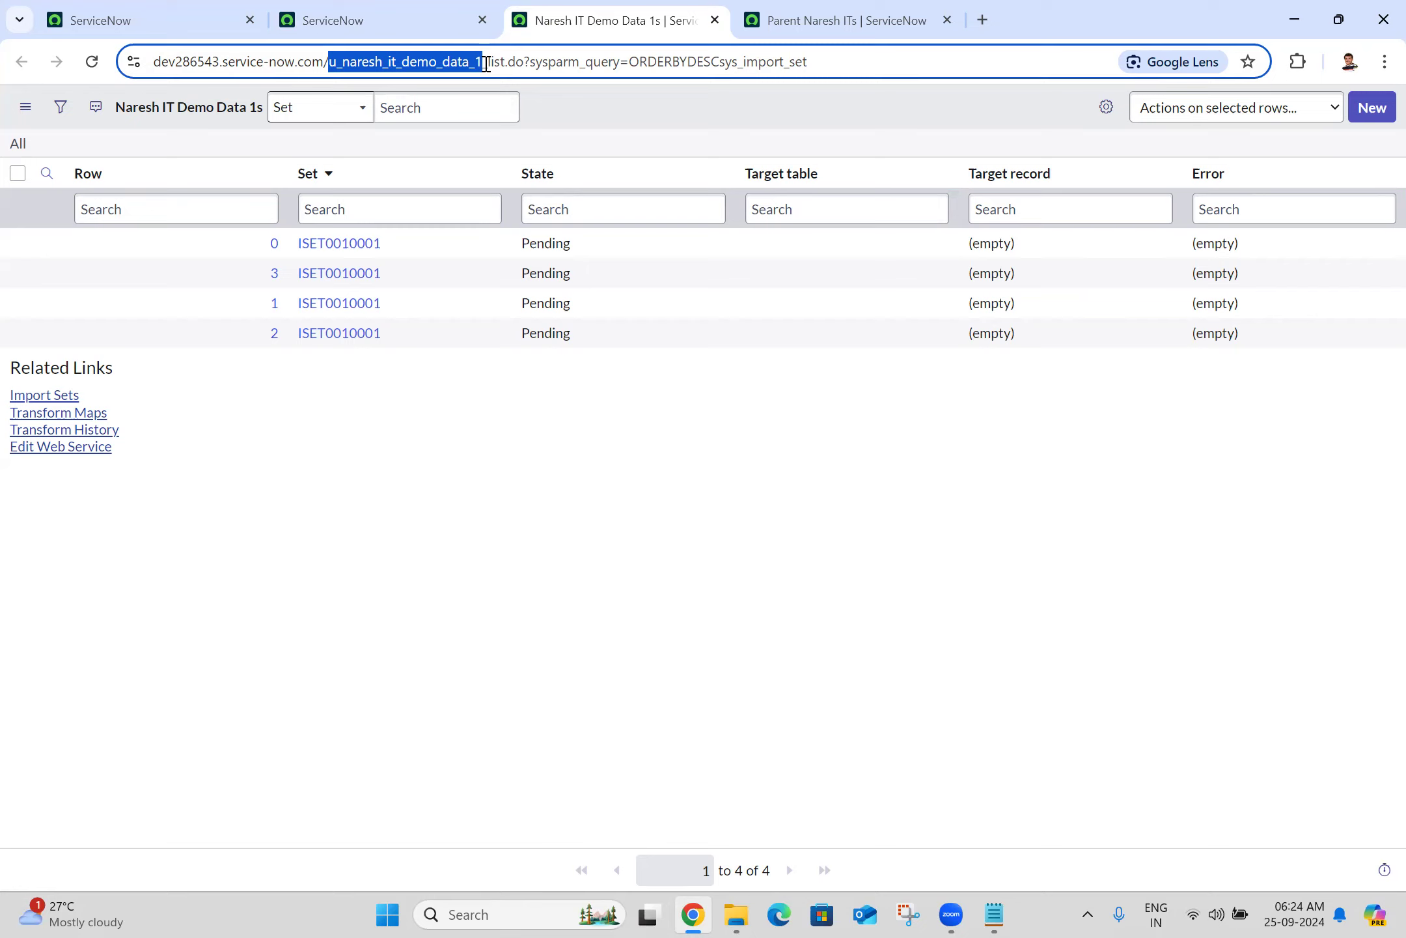
left_click_drag(485, 66, 363, 492)
left_click(363, 493)
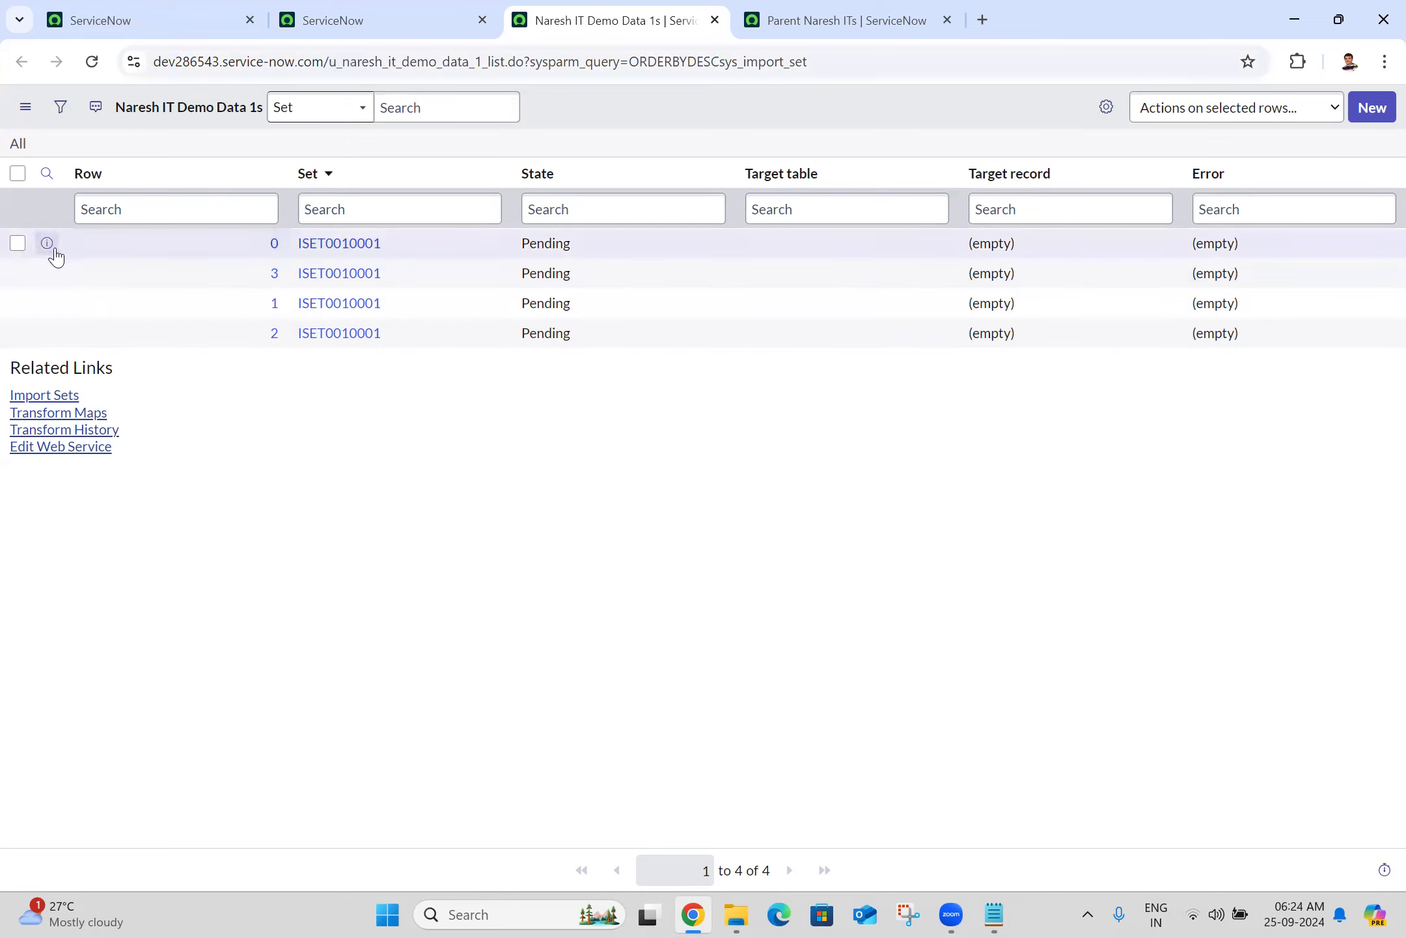
Preview the imported fields of each staging row, and close the loaded data's tab
left_click(55, 251)
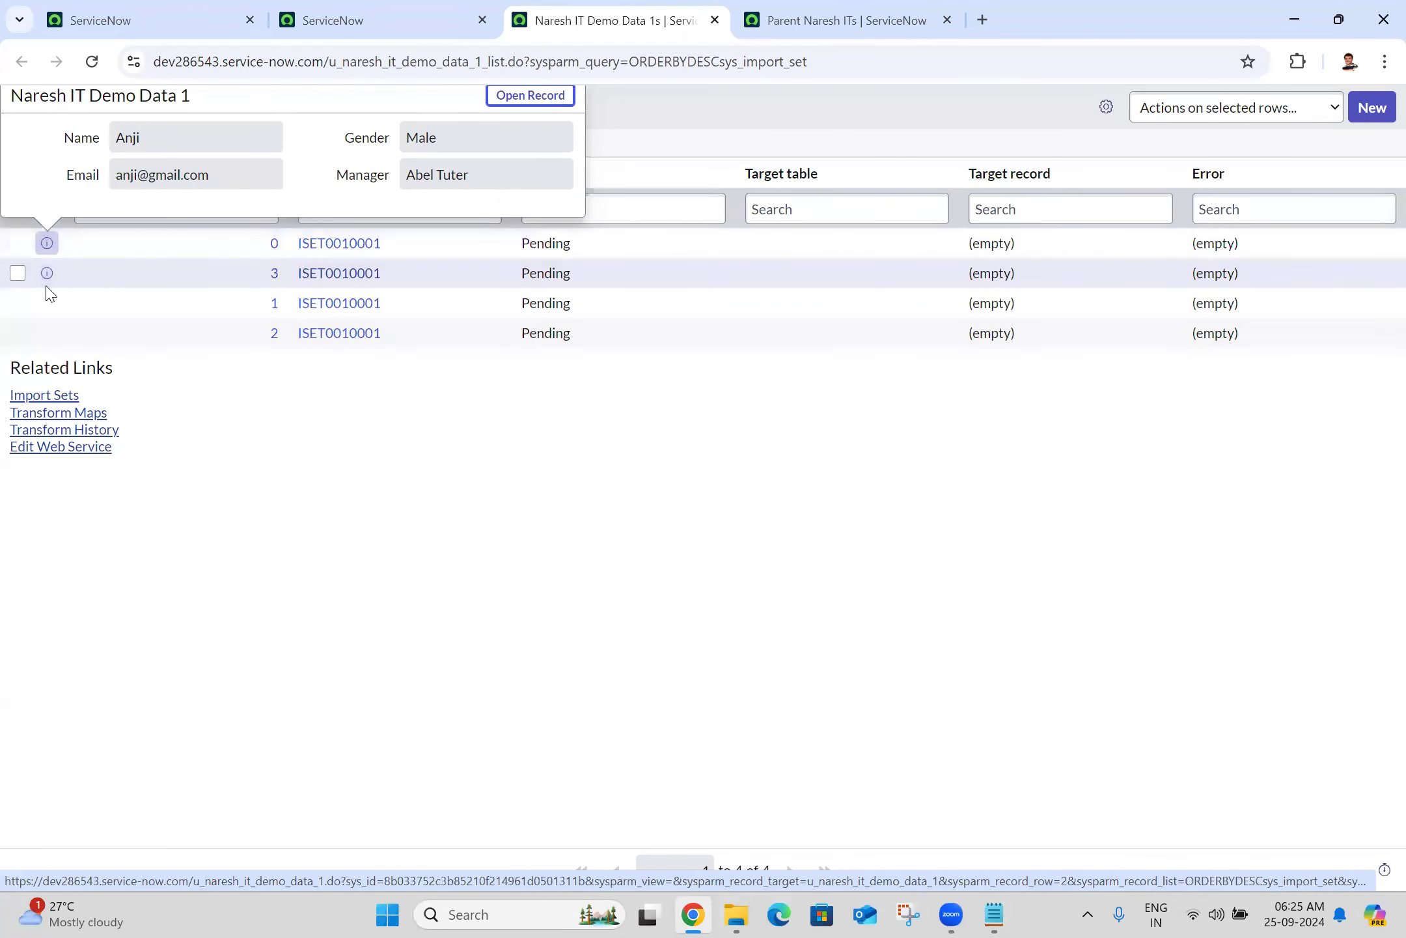
left_click(49, 277)
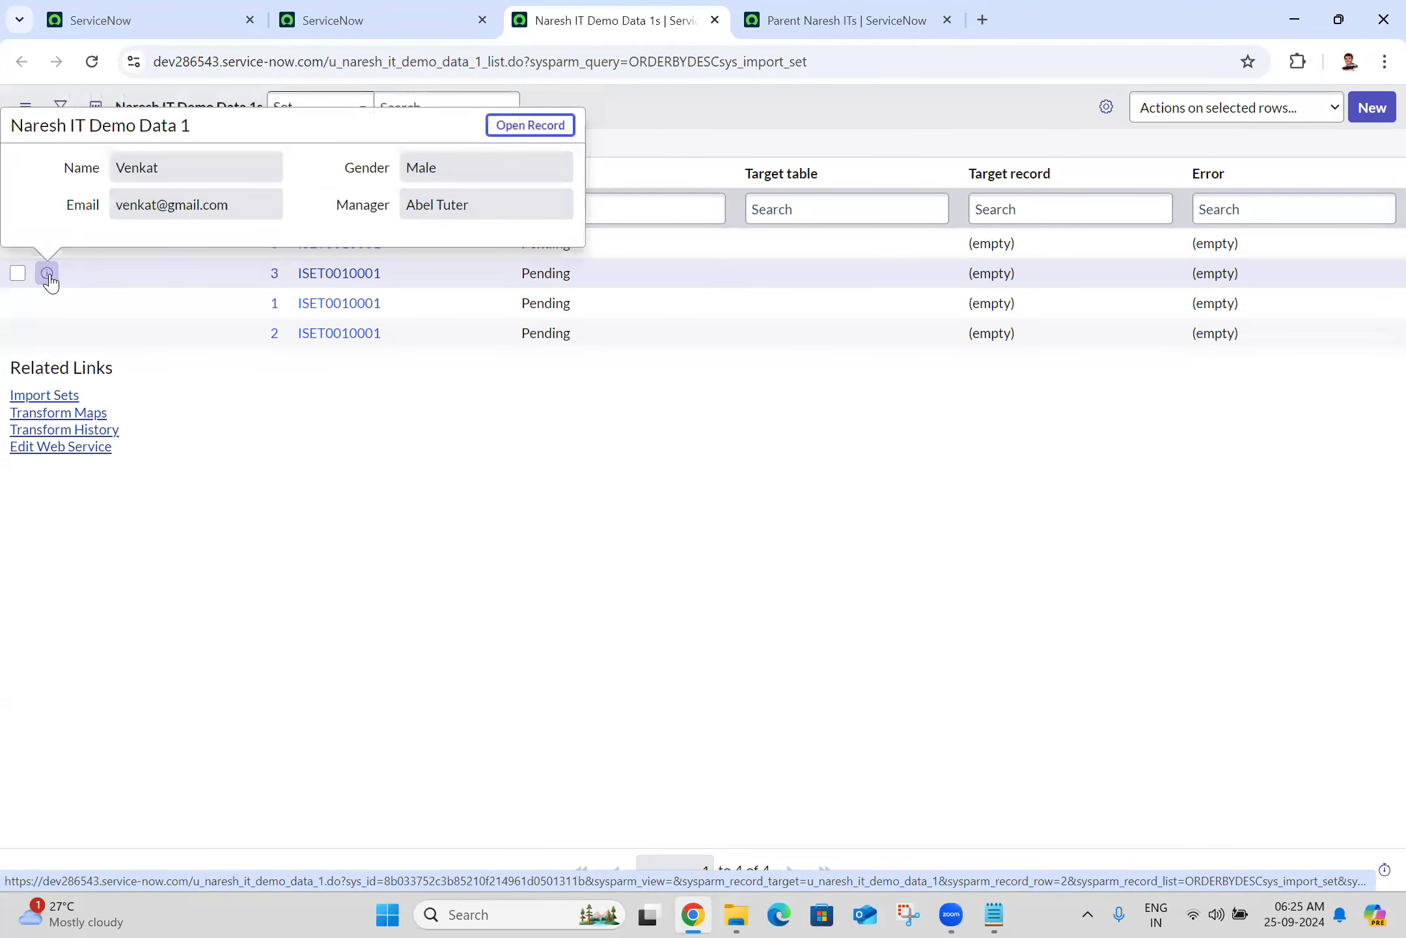
left_click(49, 303)
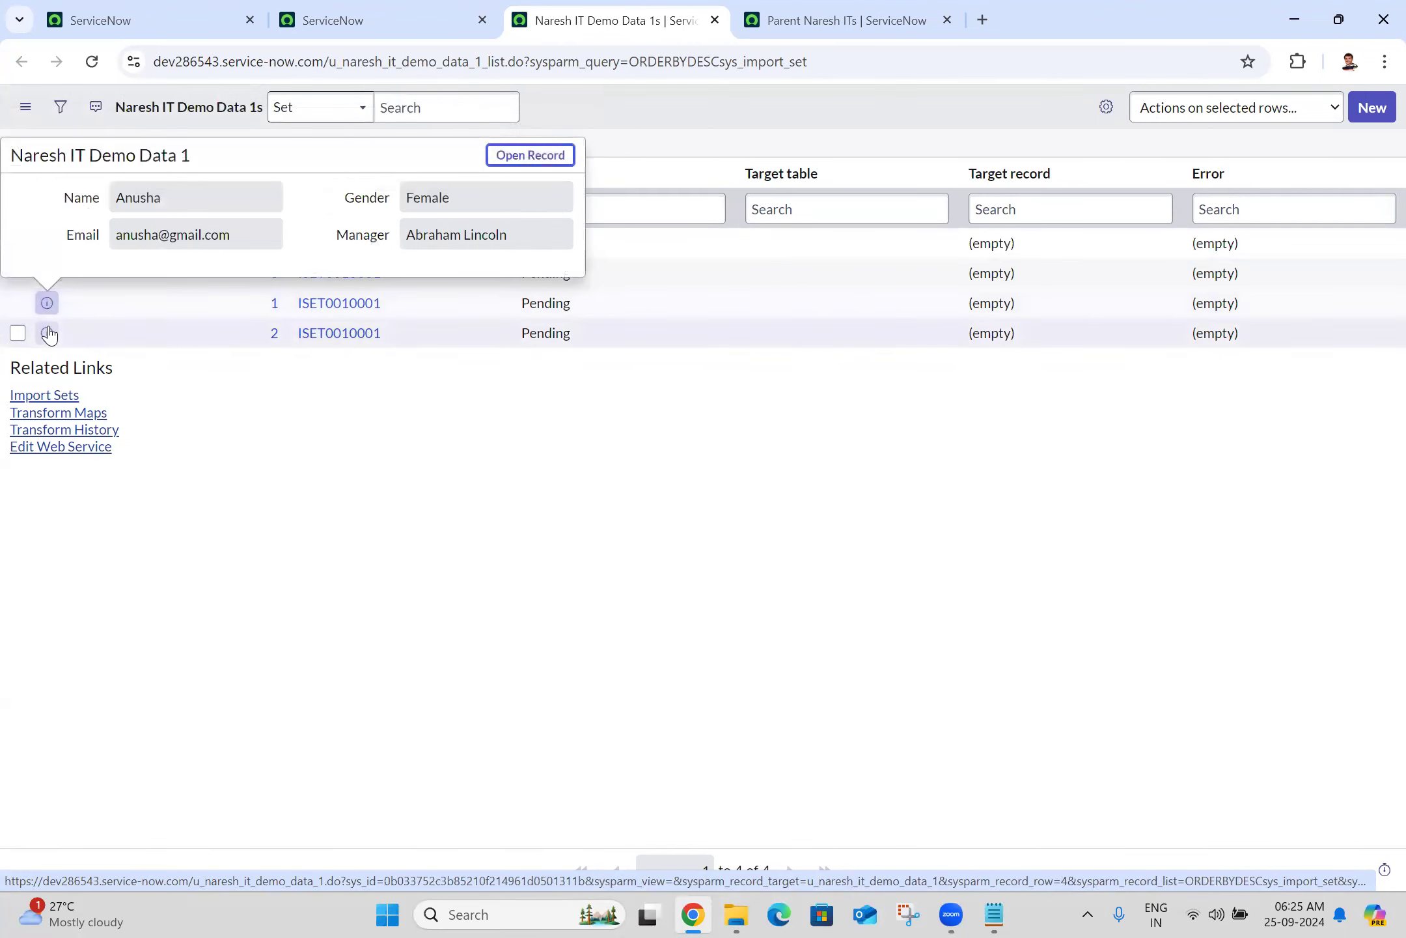
left_click(49, 334)
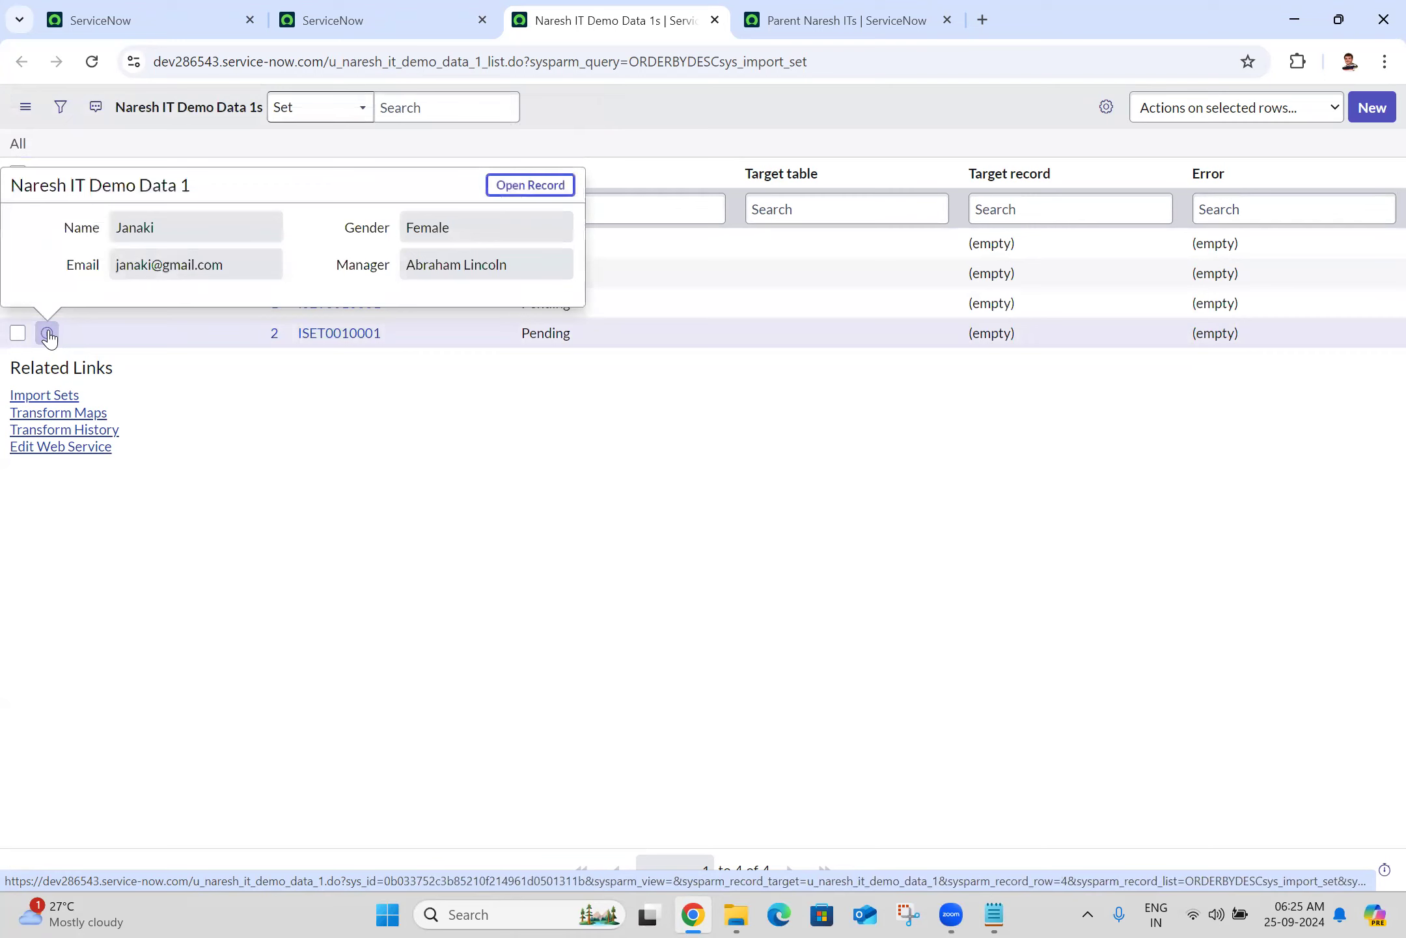
left_click(435, 461)
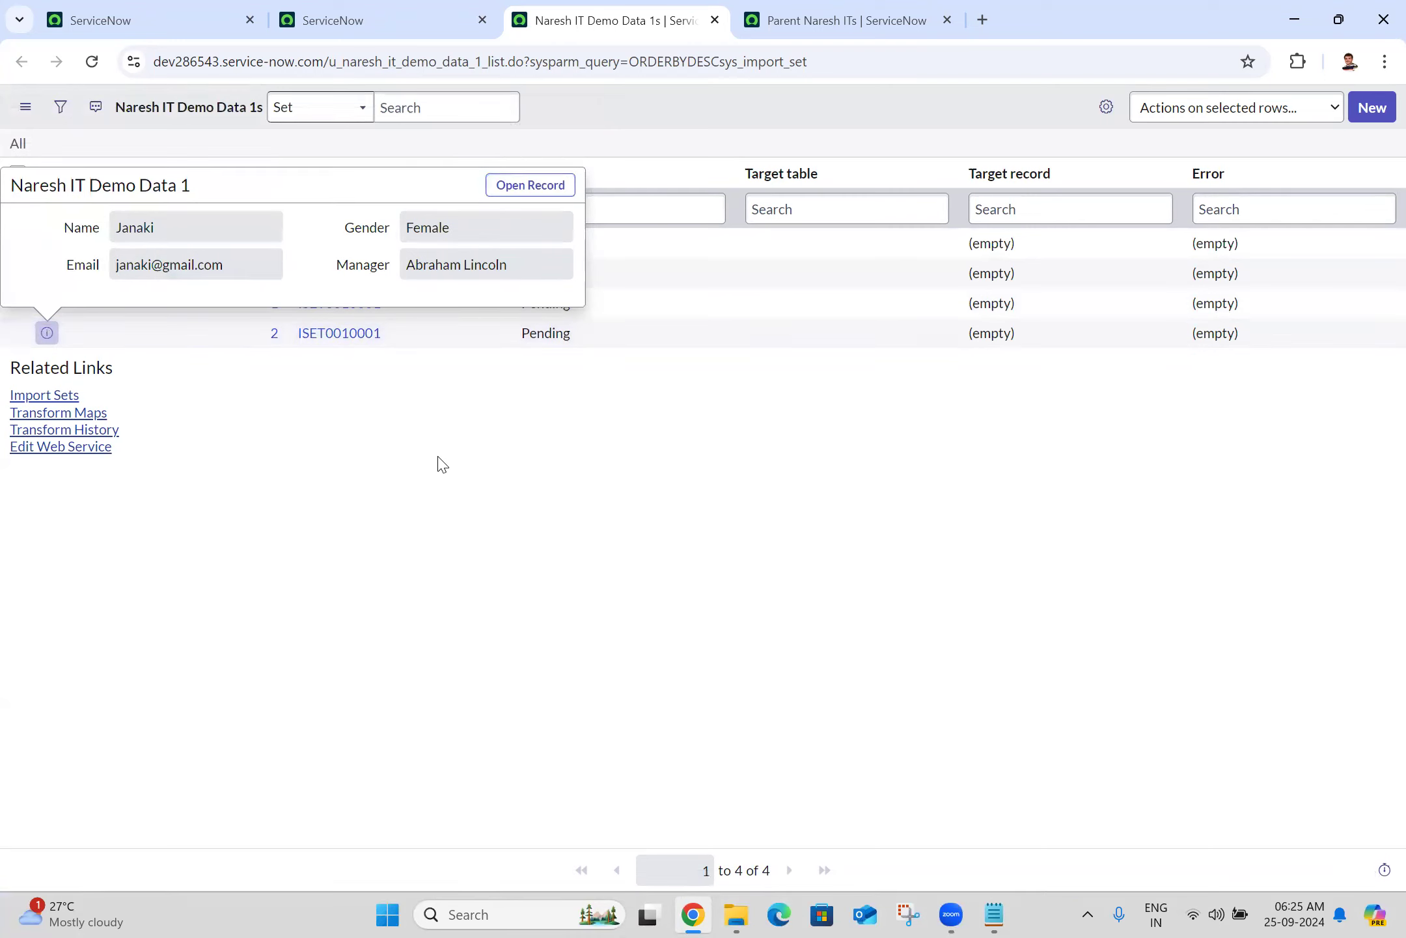
left_click(714, 20)
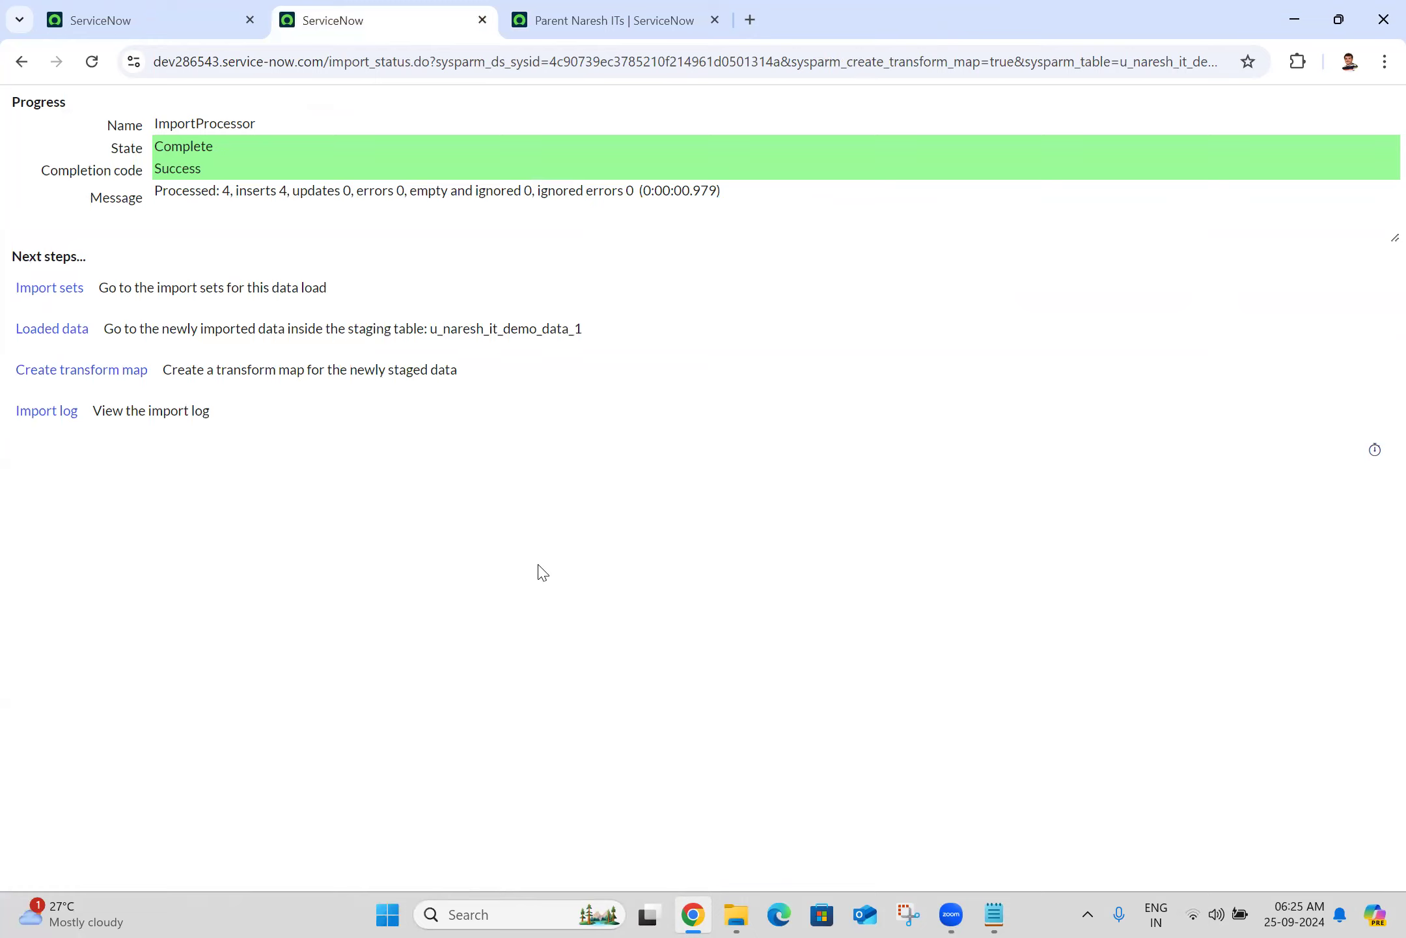
Create a transform map named Naresh IT Demo Data 1 for the staged data, targeting Parent Naresh IT [u_parent_naresh_it], and save it without leaving the form
left_click(133, 384)
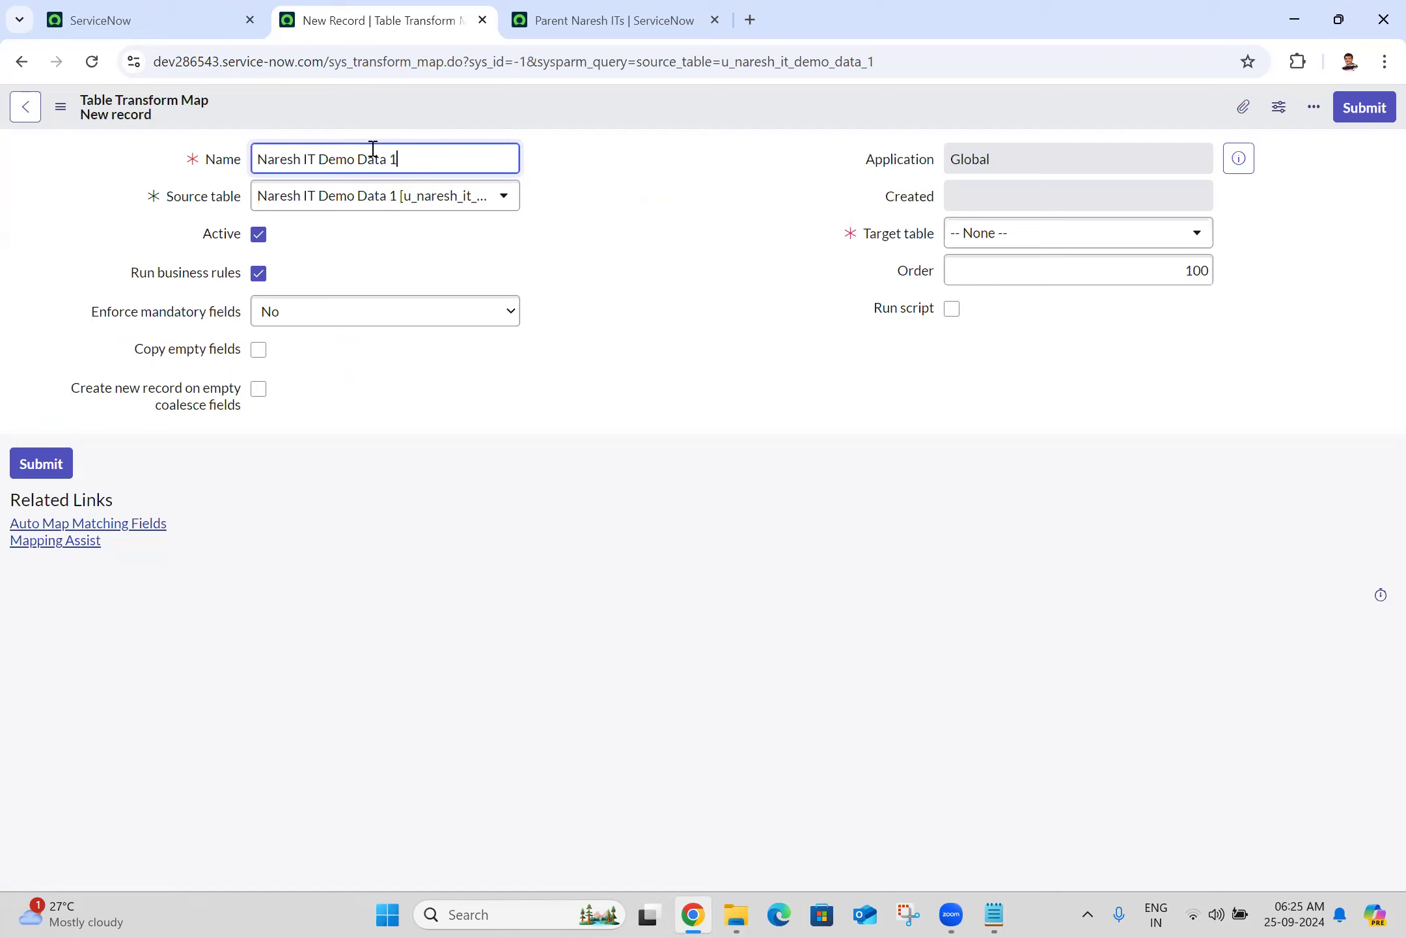
left_click(703, 200)
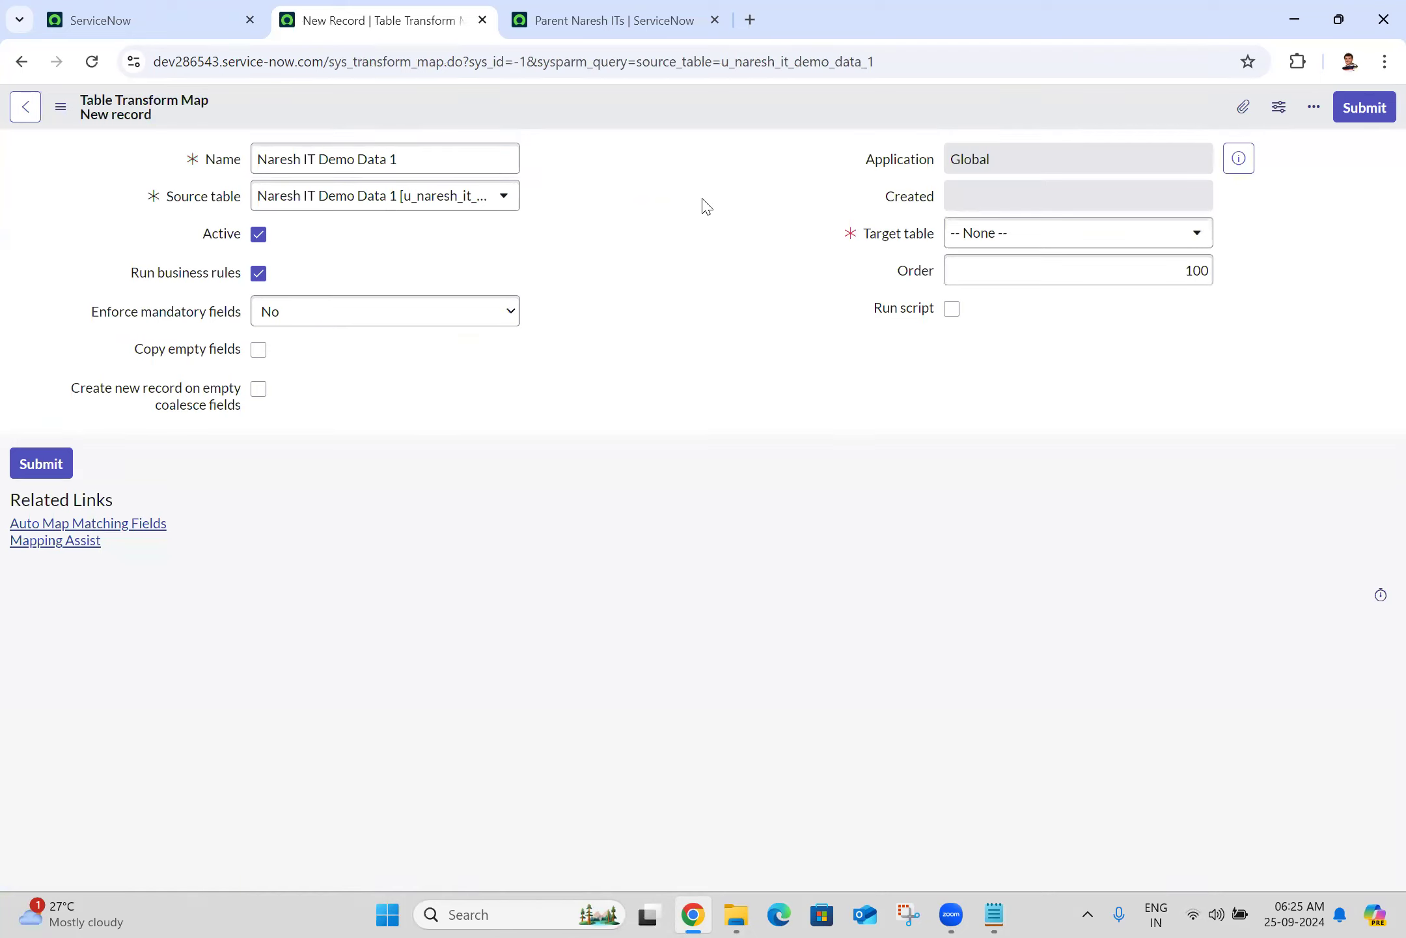
left_click(1029, 239)
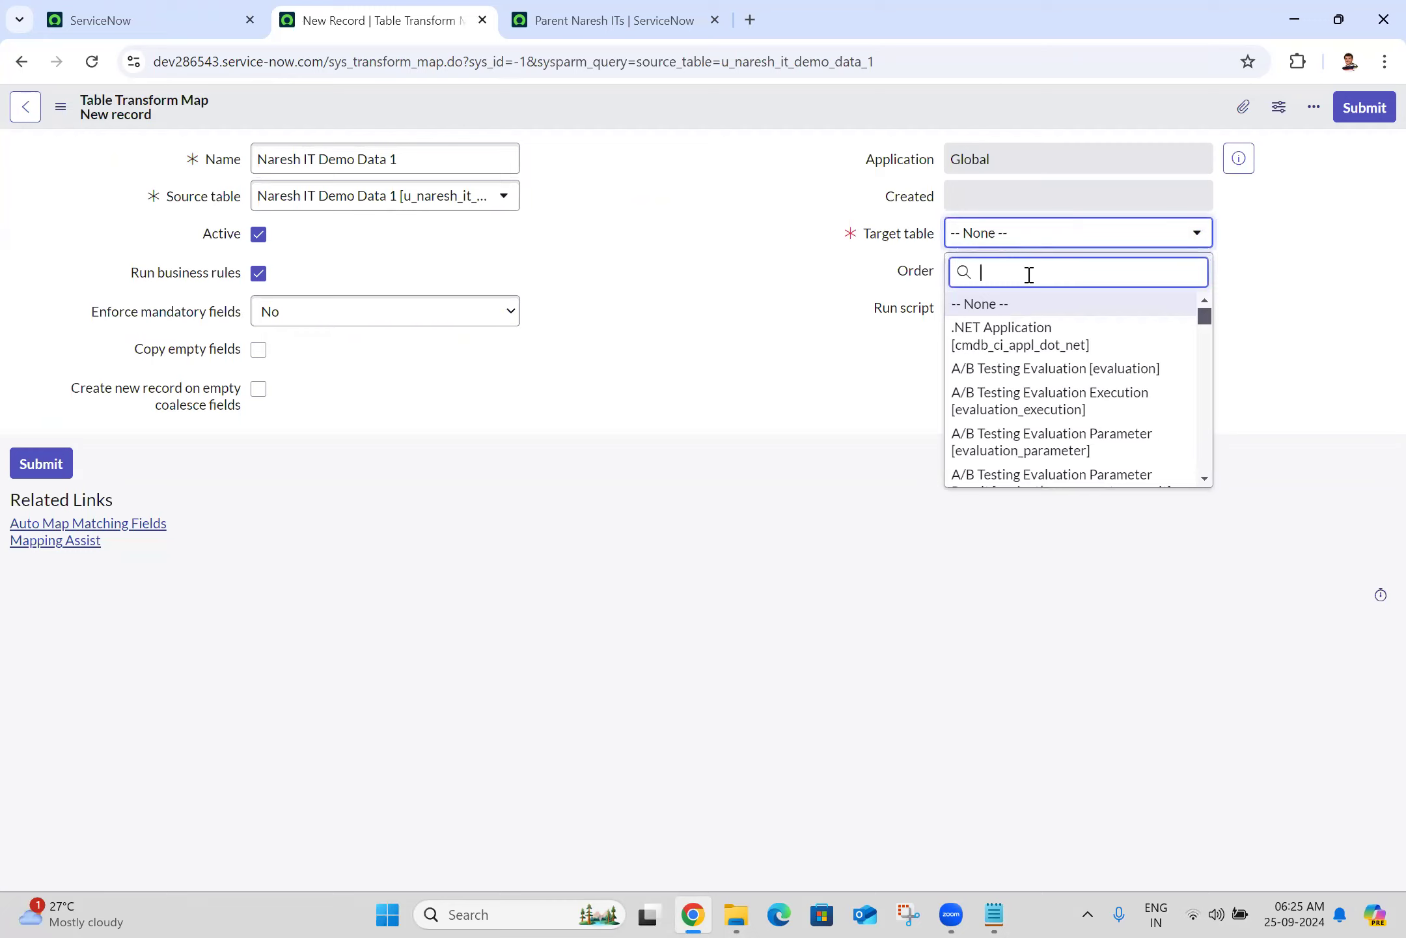
type("parent")
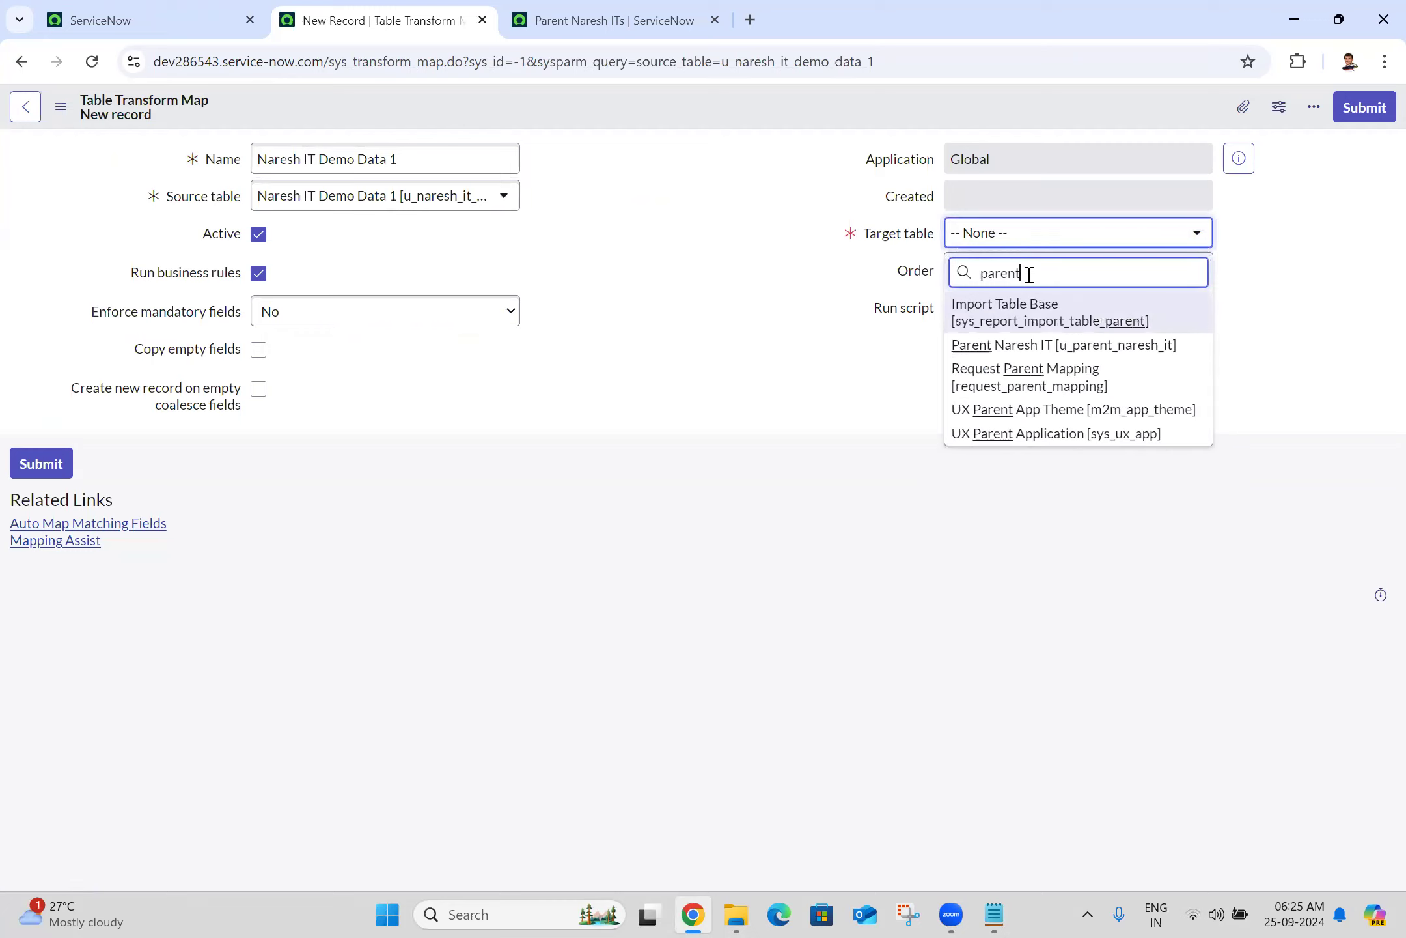
type(" narewsh")
key("BackSpace")
key("BackSpace")
key("BackSpace")
key("BackSpace")
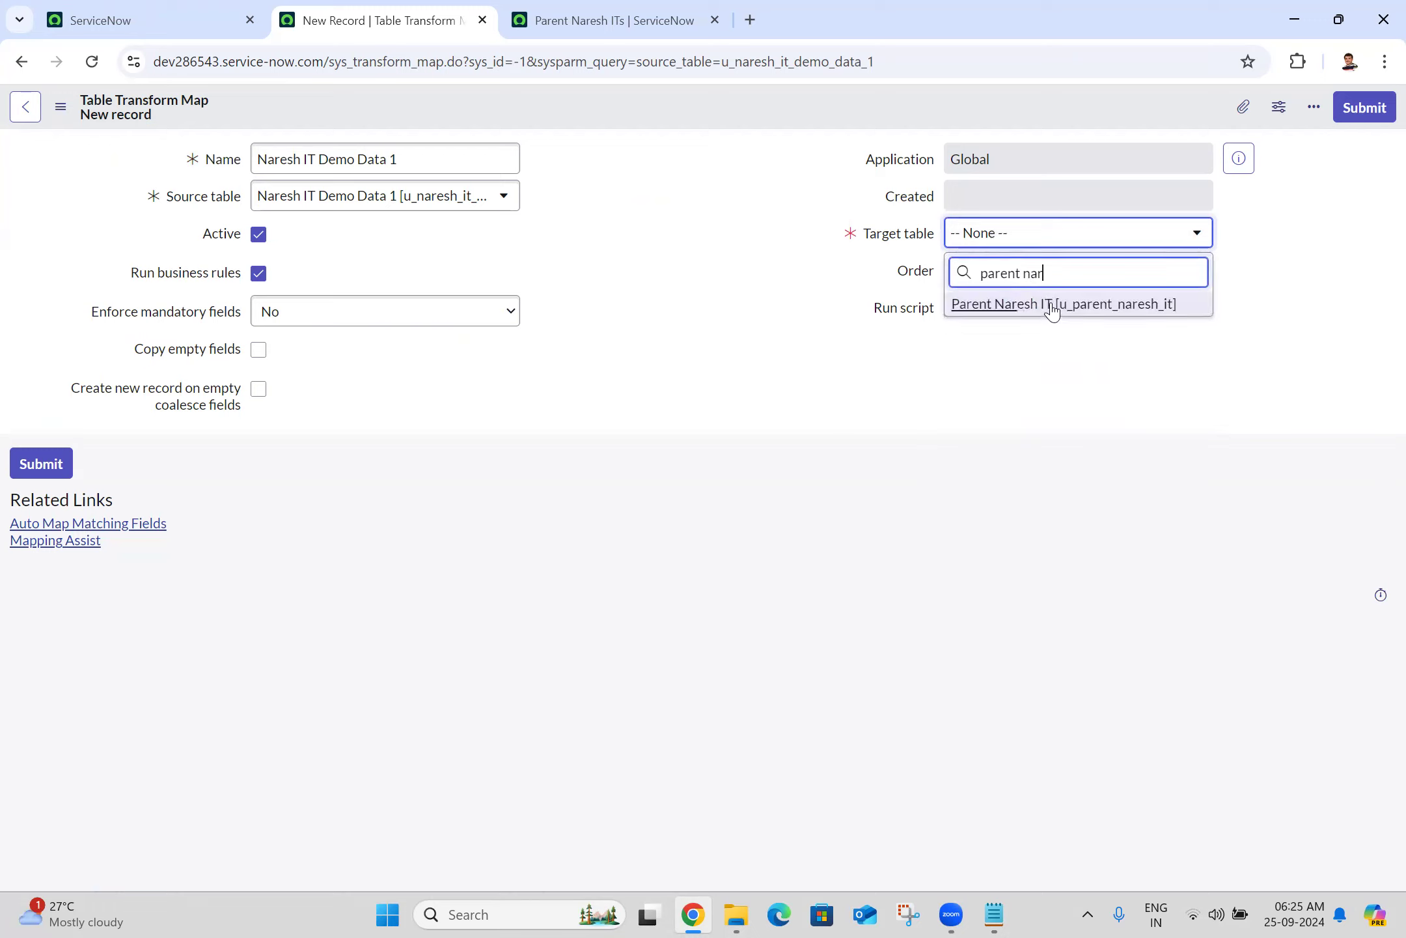
left_click(1051, 304)
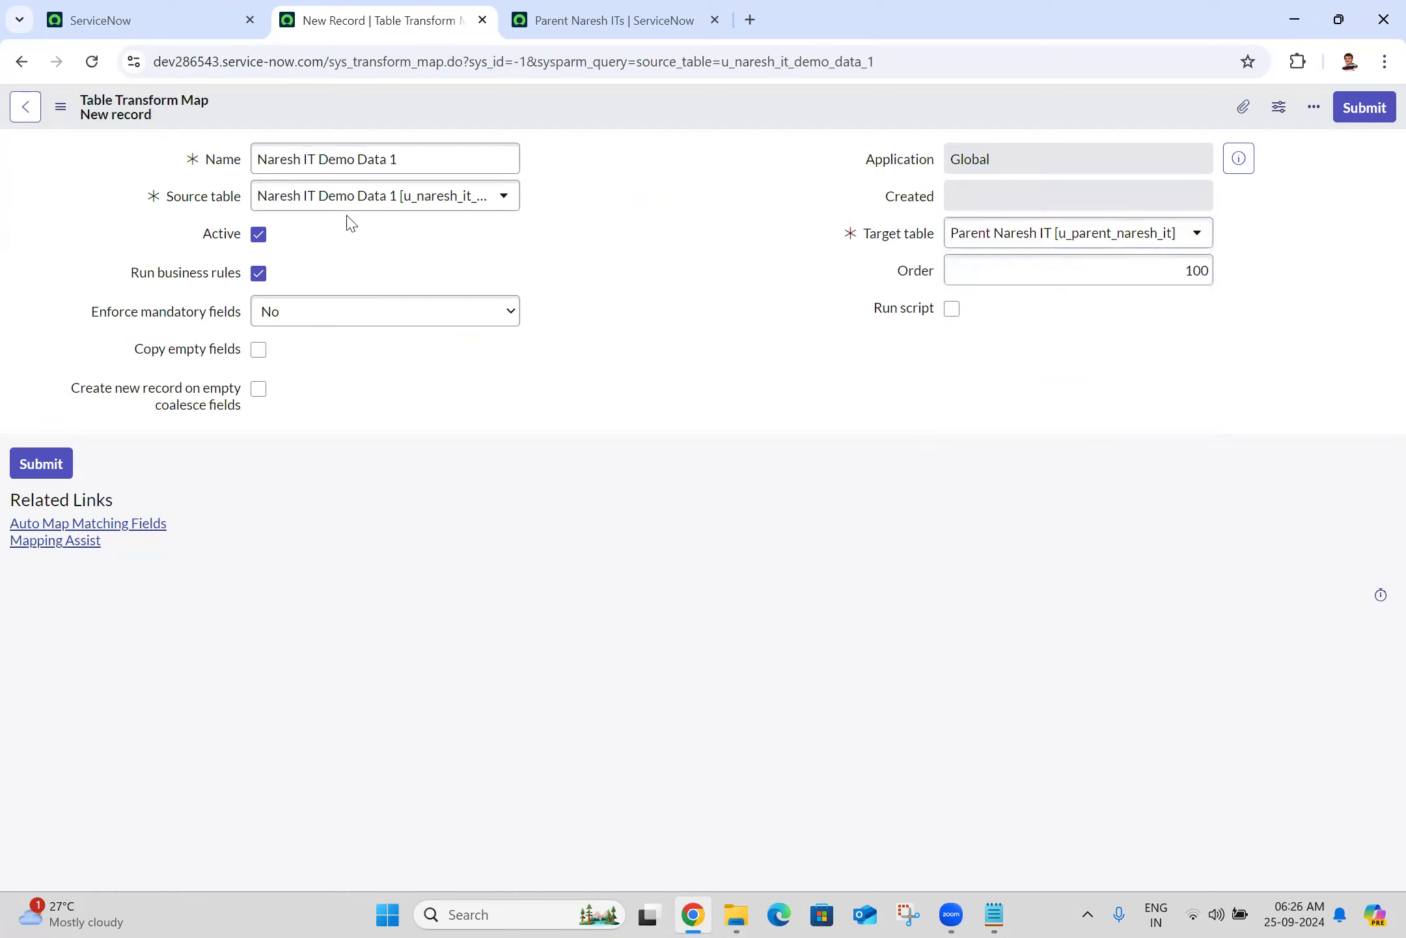
left_click(60, 107)
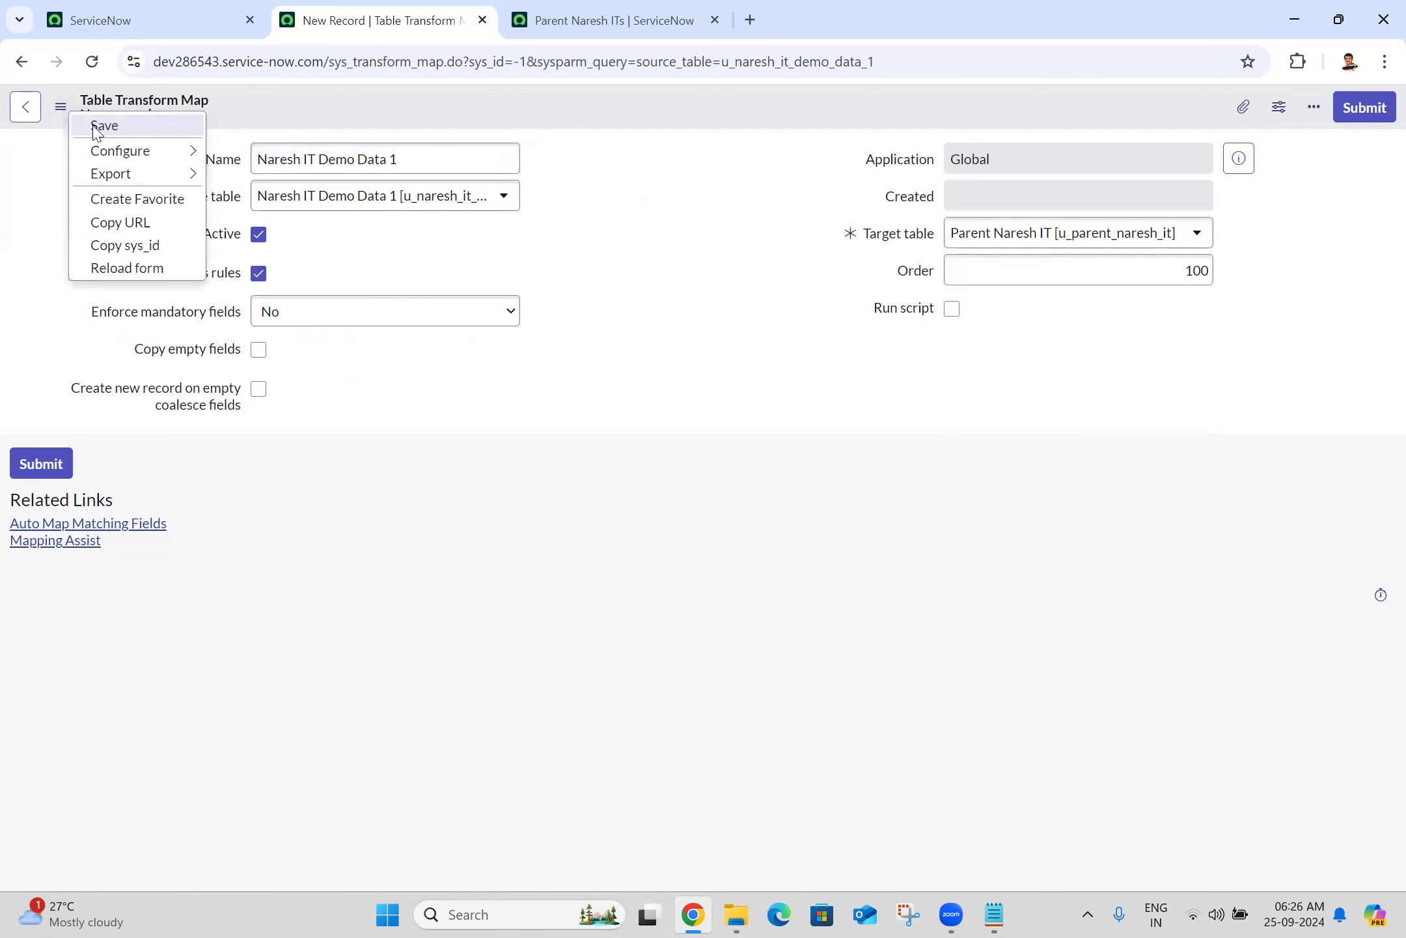
left_click(85, 125)
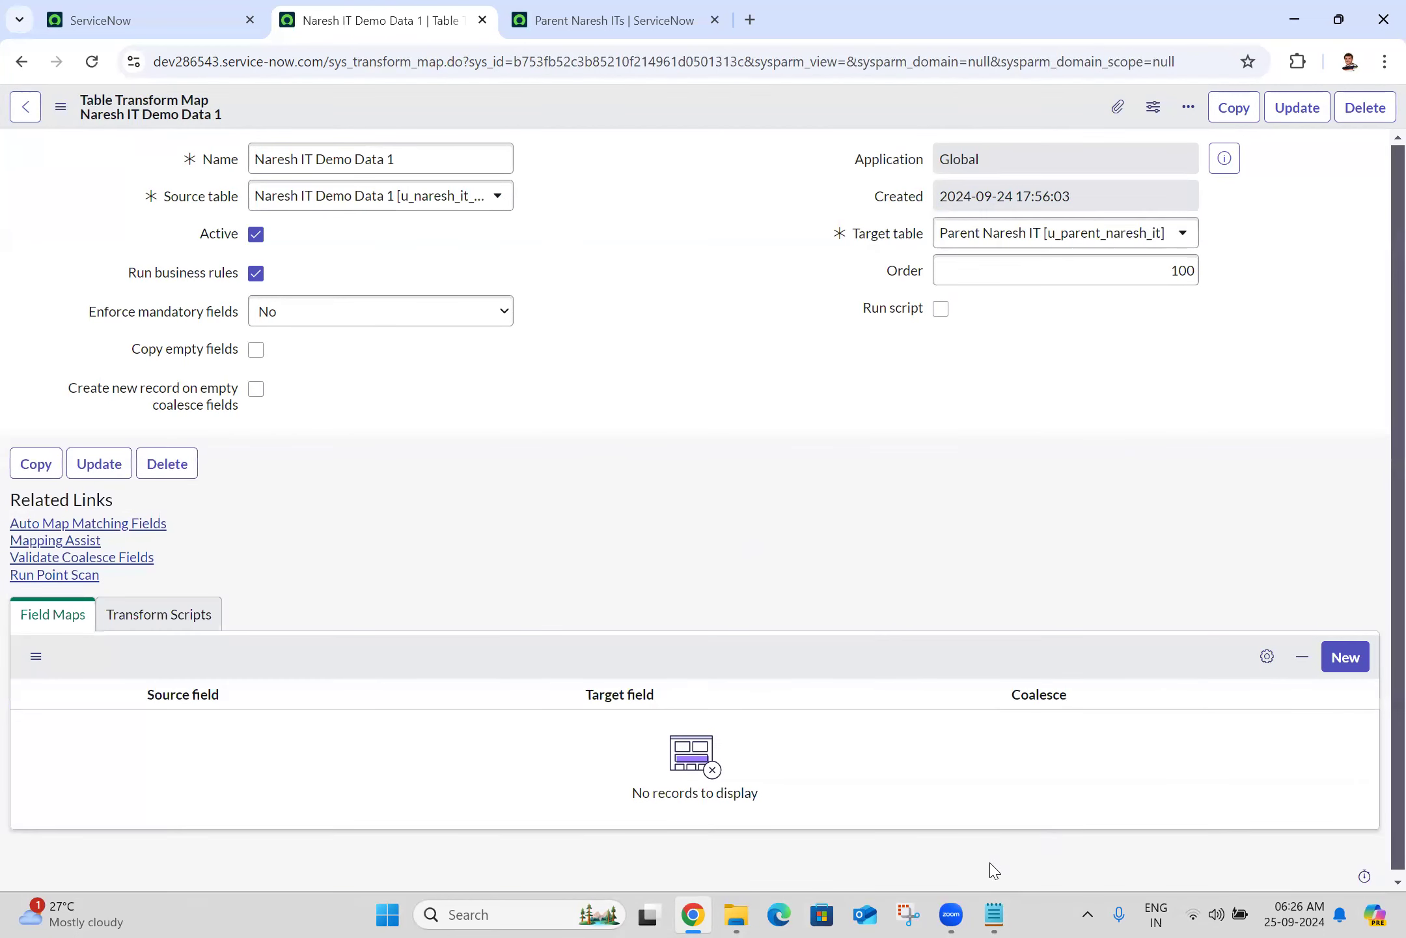
Switch to Notepad, add the heading "Transform Maps:" with a dashed underline below the REST definition in Batch 25.txt, and save the file
left_click(994, 914)
key("Return")
key("Return")
key("Return")
key("Return")
key("Return")
key("Return")
key("Return")
key("Return")
key("Return")
key("Return")
key("Return")
key("Return")
key("Return")
key("Return")
key("Return")
key("Return")
key("Return")
key("Return")
key("Return")
key("Return")
key("Return")
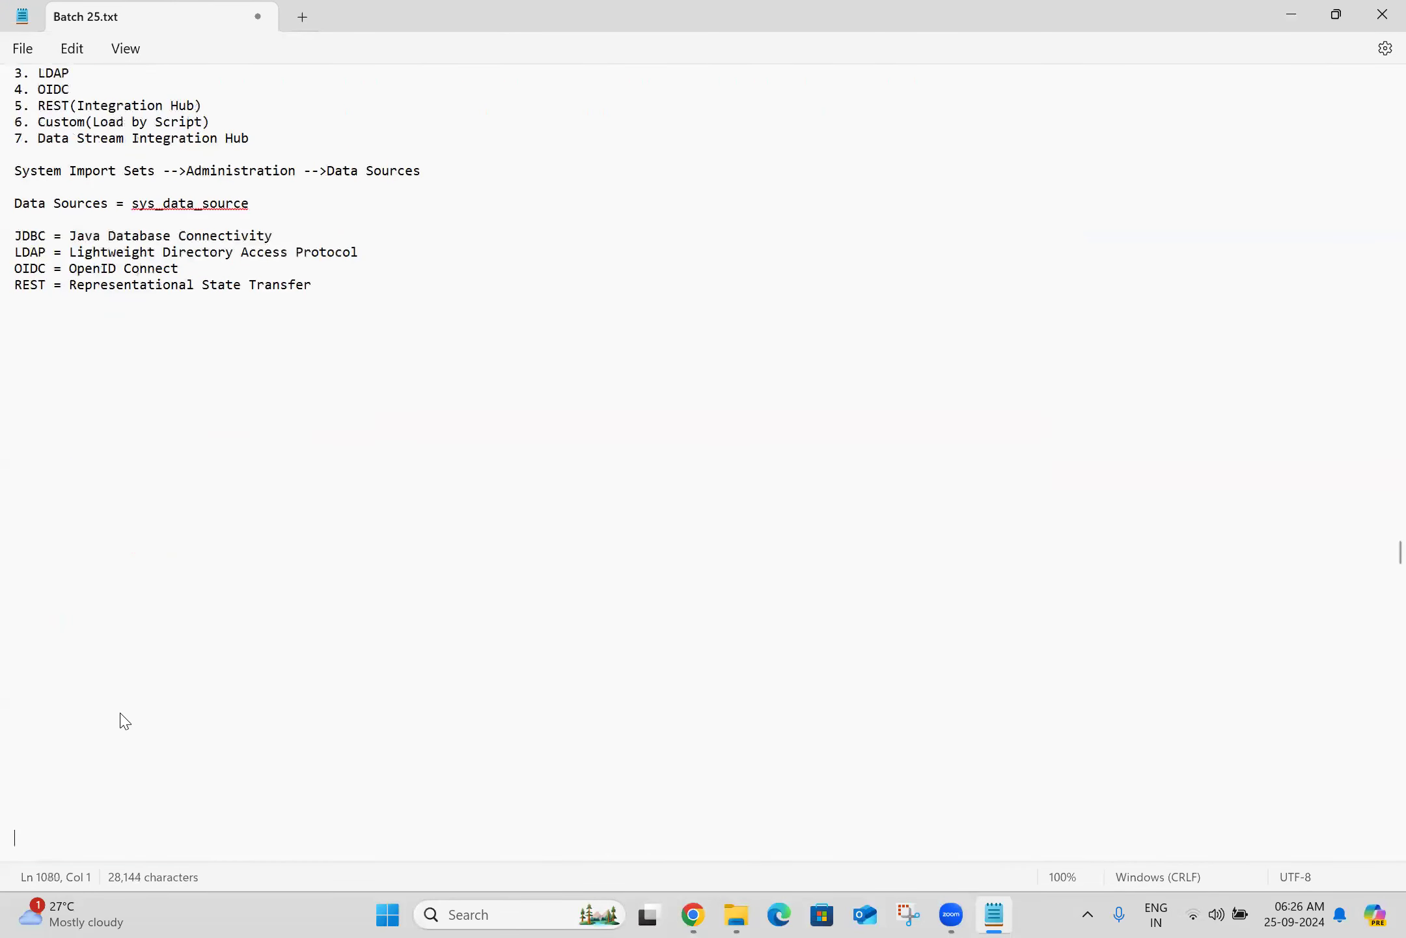
left_click(106, 322)
type("Transform Ma")
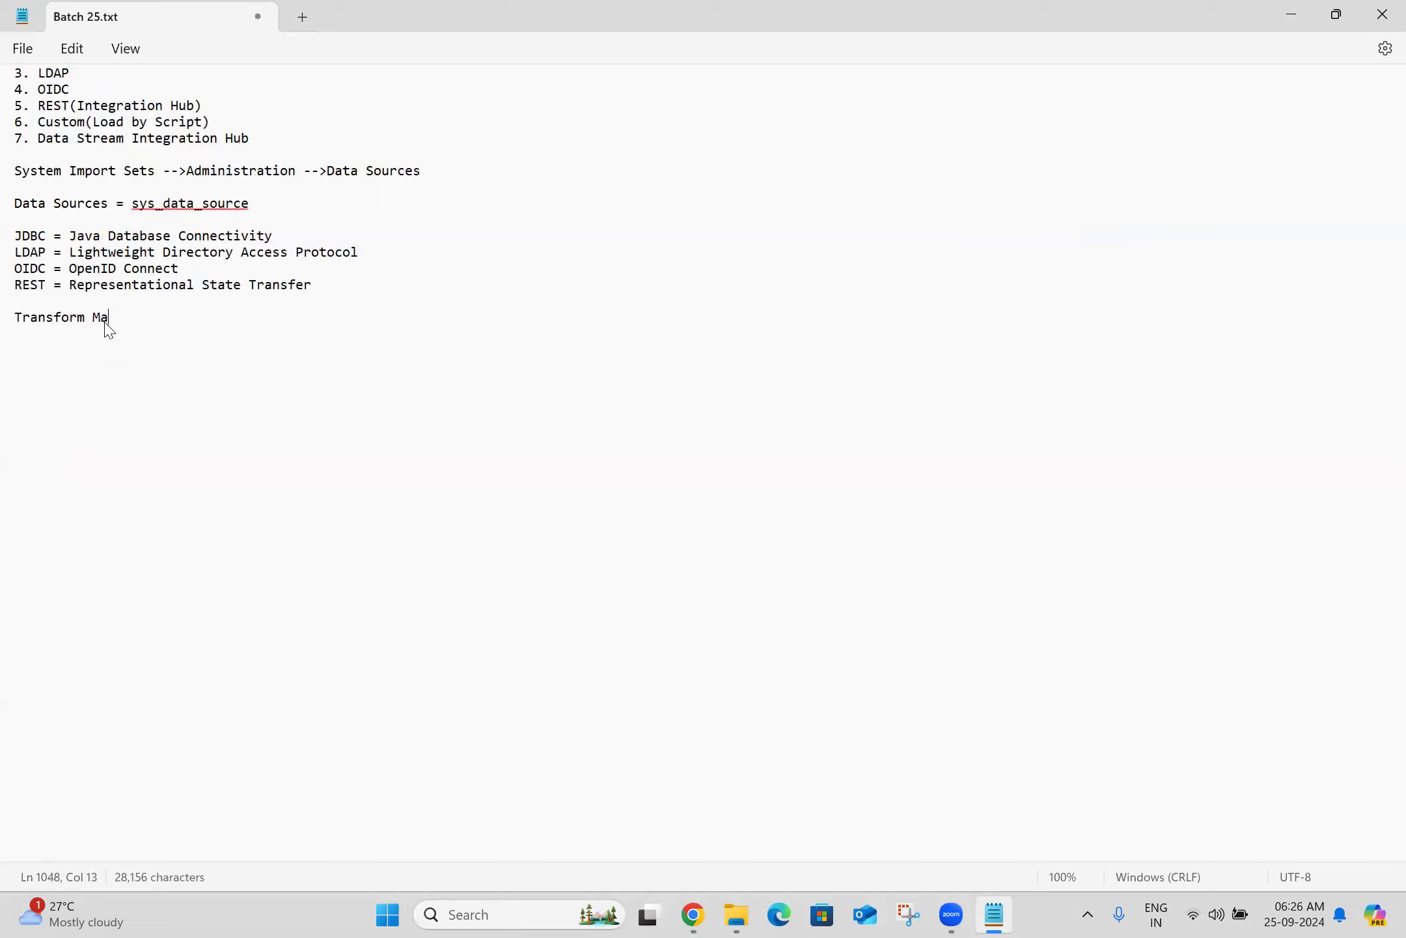
type("ps:")
key("Return")
type("---------------")
key("Return")
Return to Chrome, search Google for "transform map servicenow" in a new tab, and look through the results
left_click(694, 914)
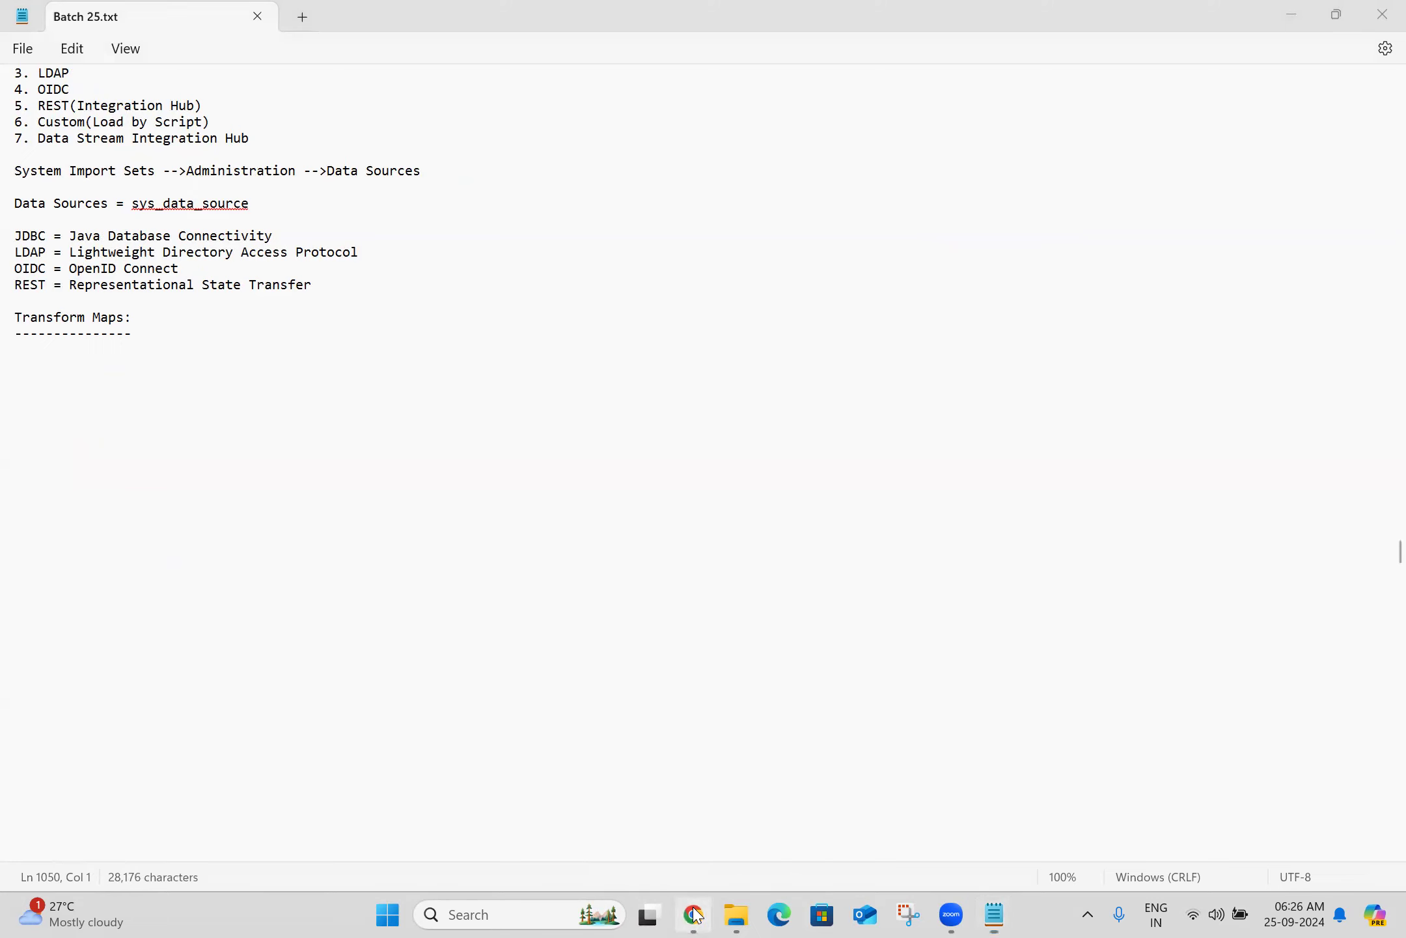
left_click(749, 20)
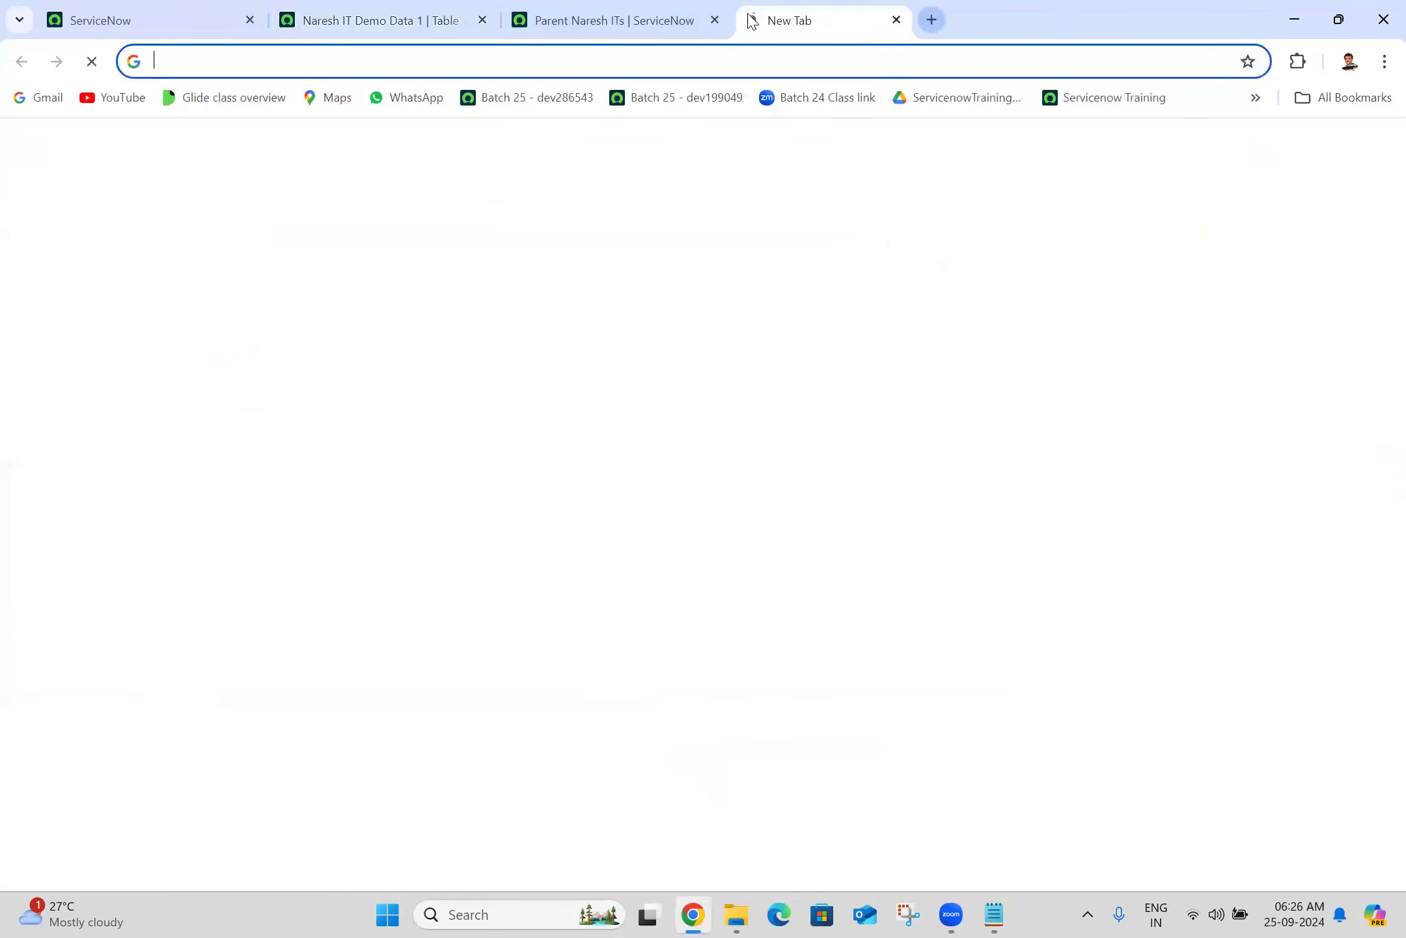
left_click(668, 70)
type("tran")
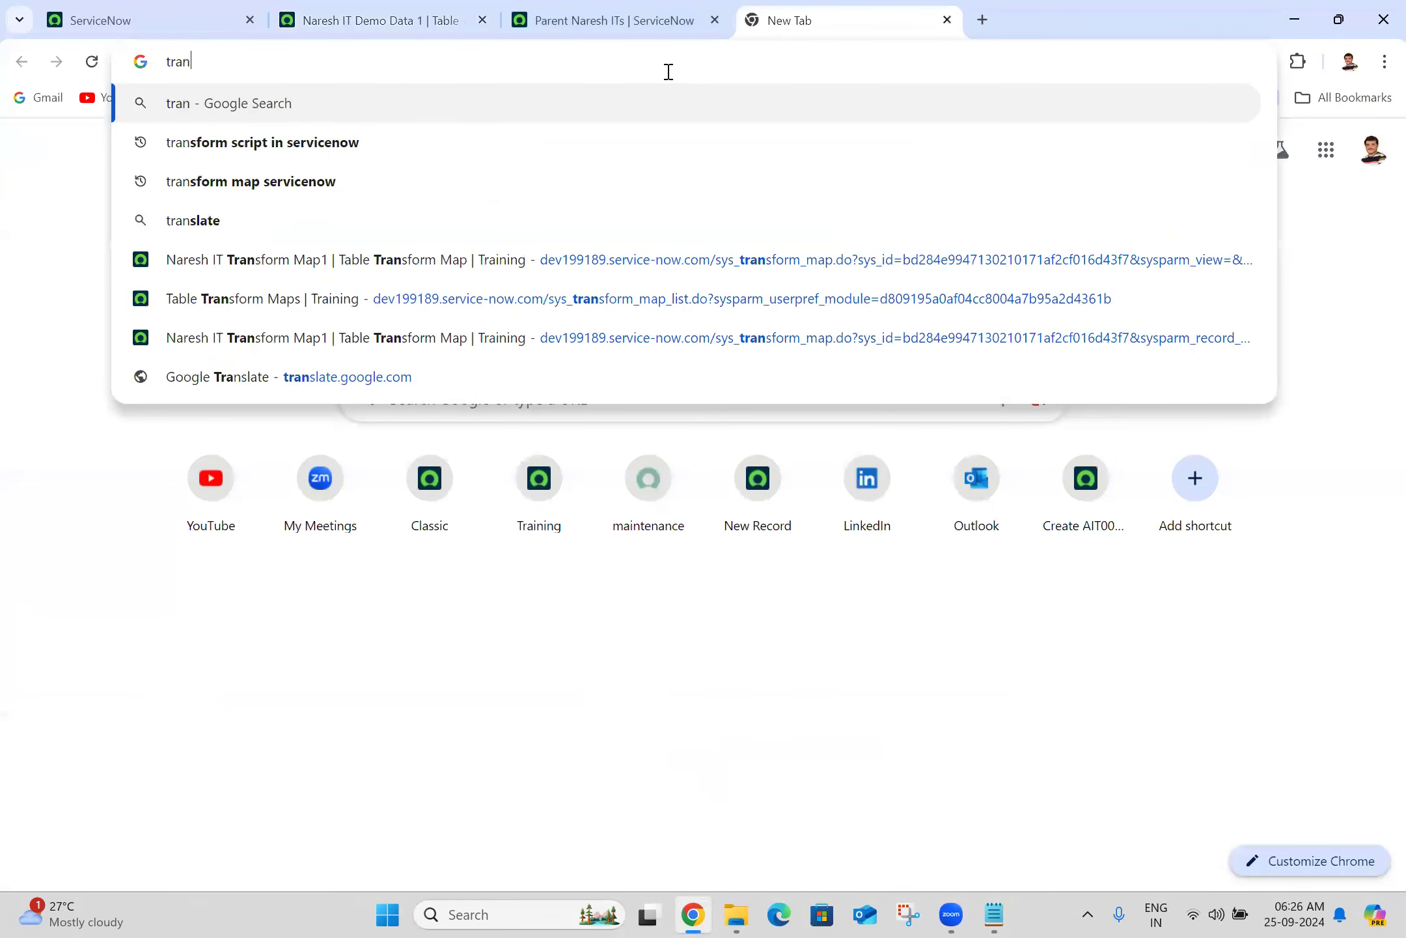
type("sform ma")
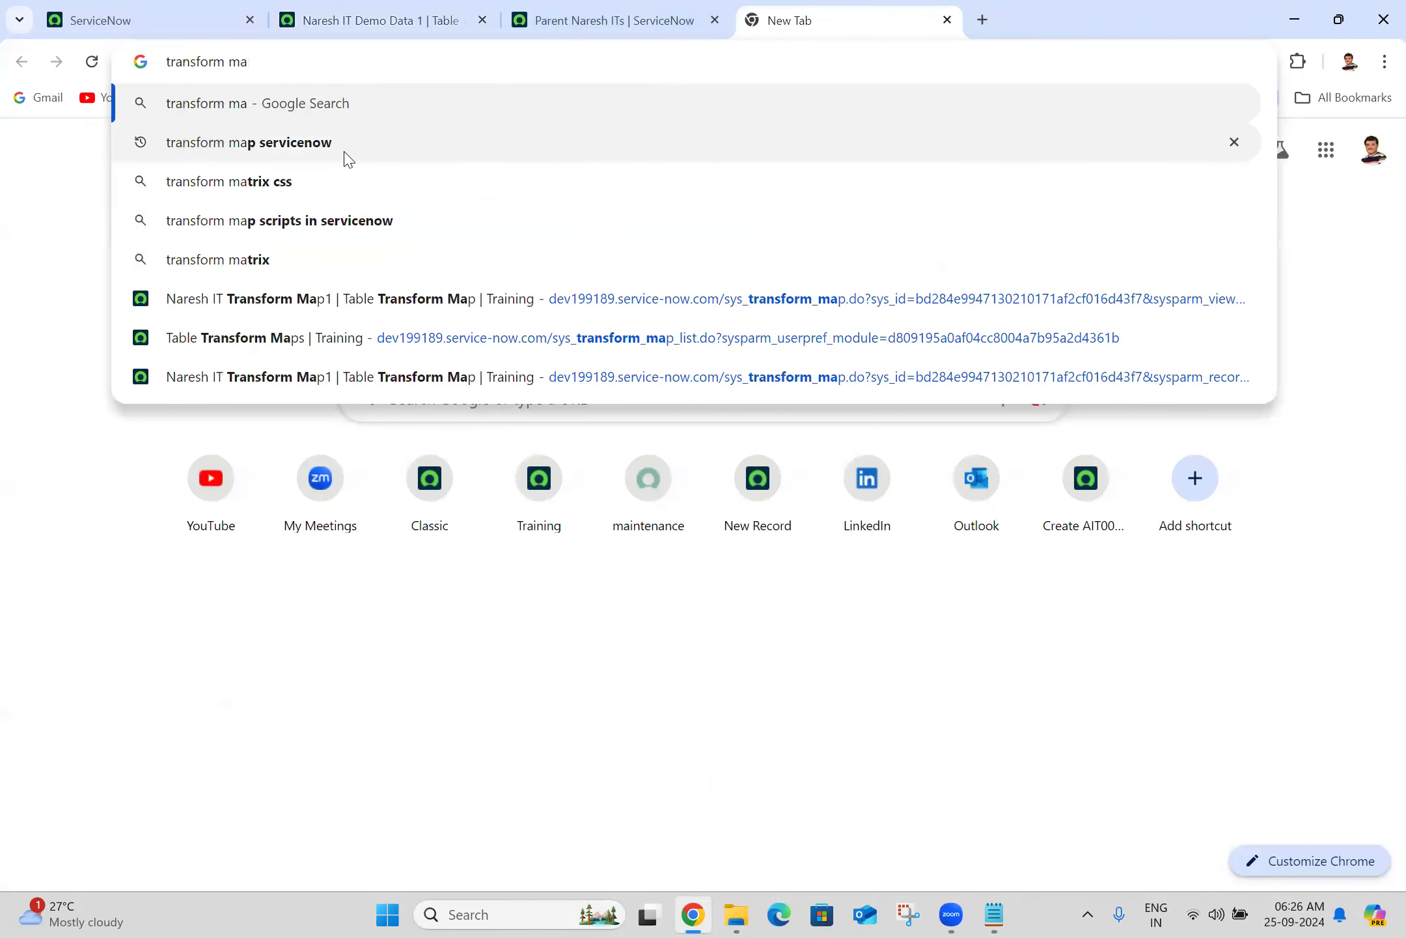
key("Down")
key("Return")
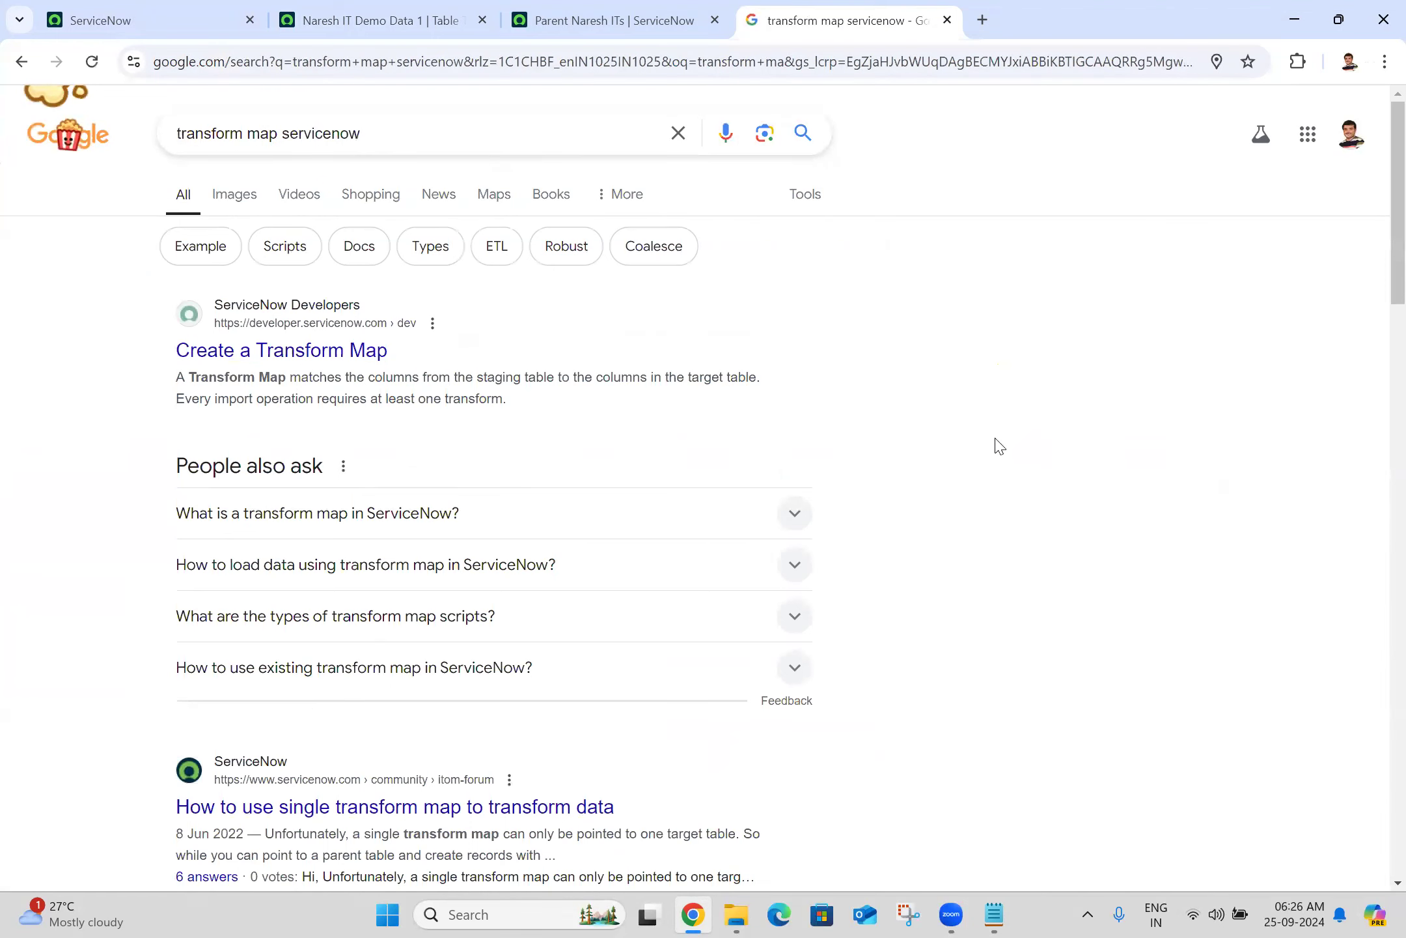
scroll(1379, 379, "down", 2)
scroll(1379, 379, "down", 10)
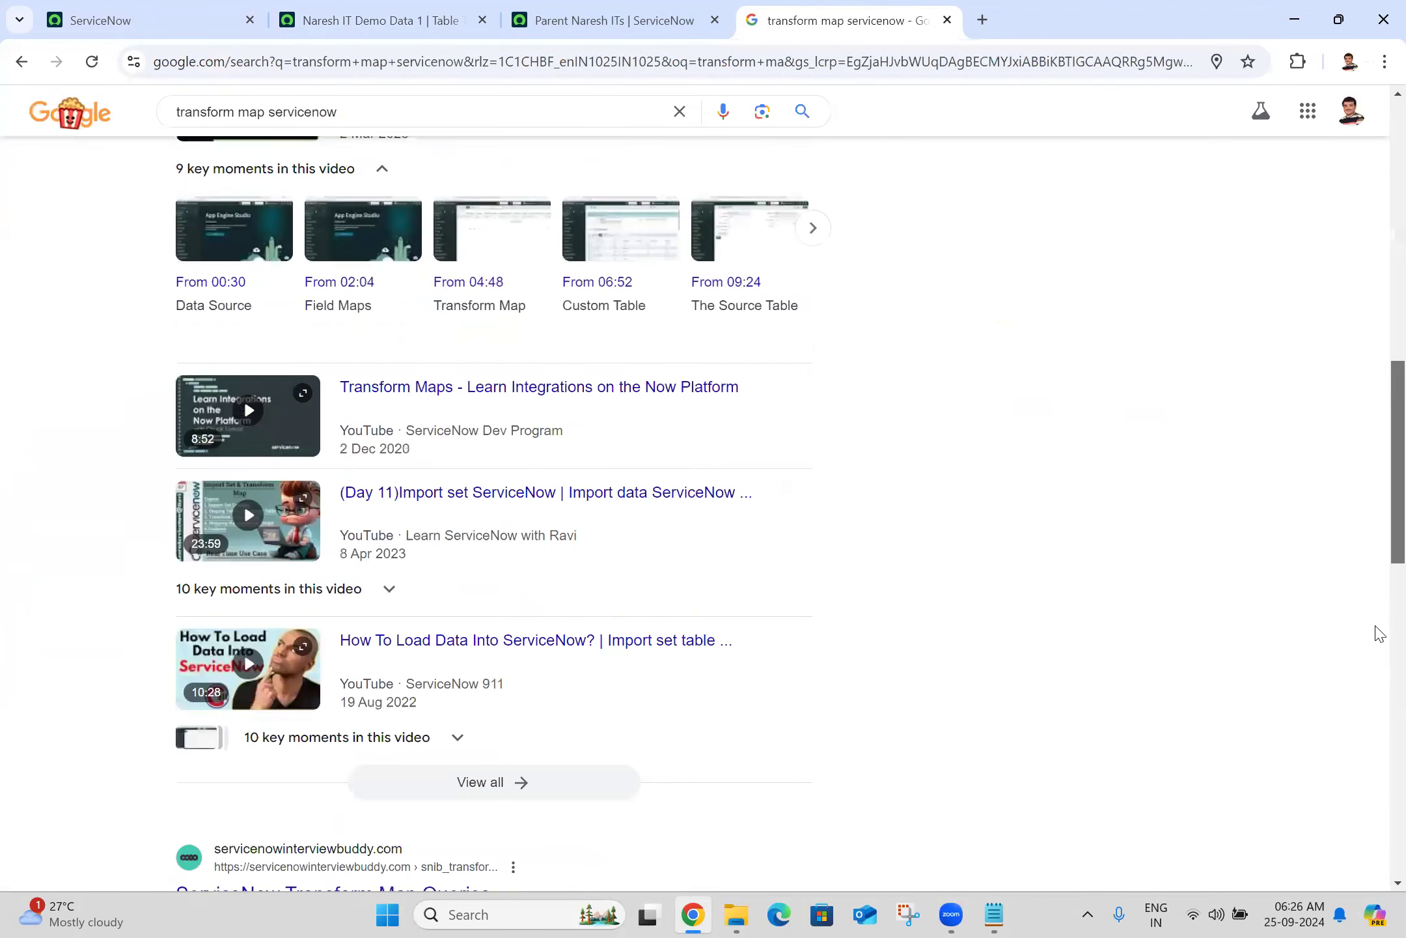
Search Google for "transform map servicenow docs" and open the ServiceNow "Transform map - Product Documentation" result in a new tab
scroll(1375, 733, "down", 10)
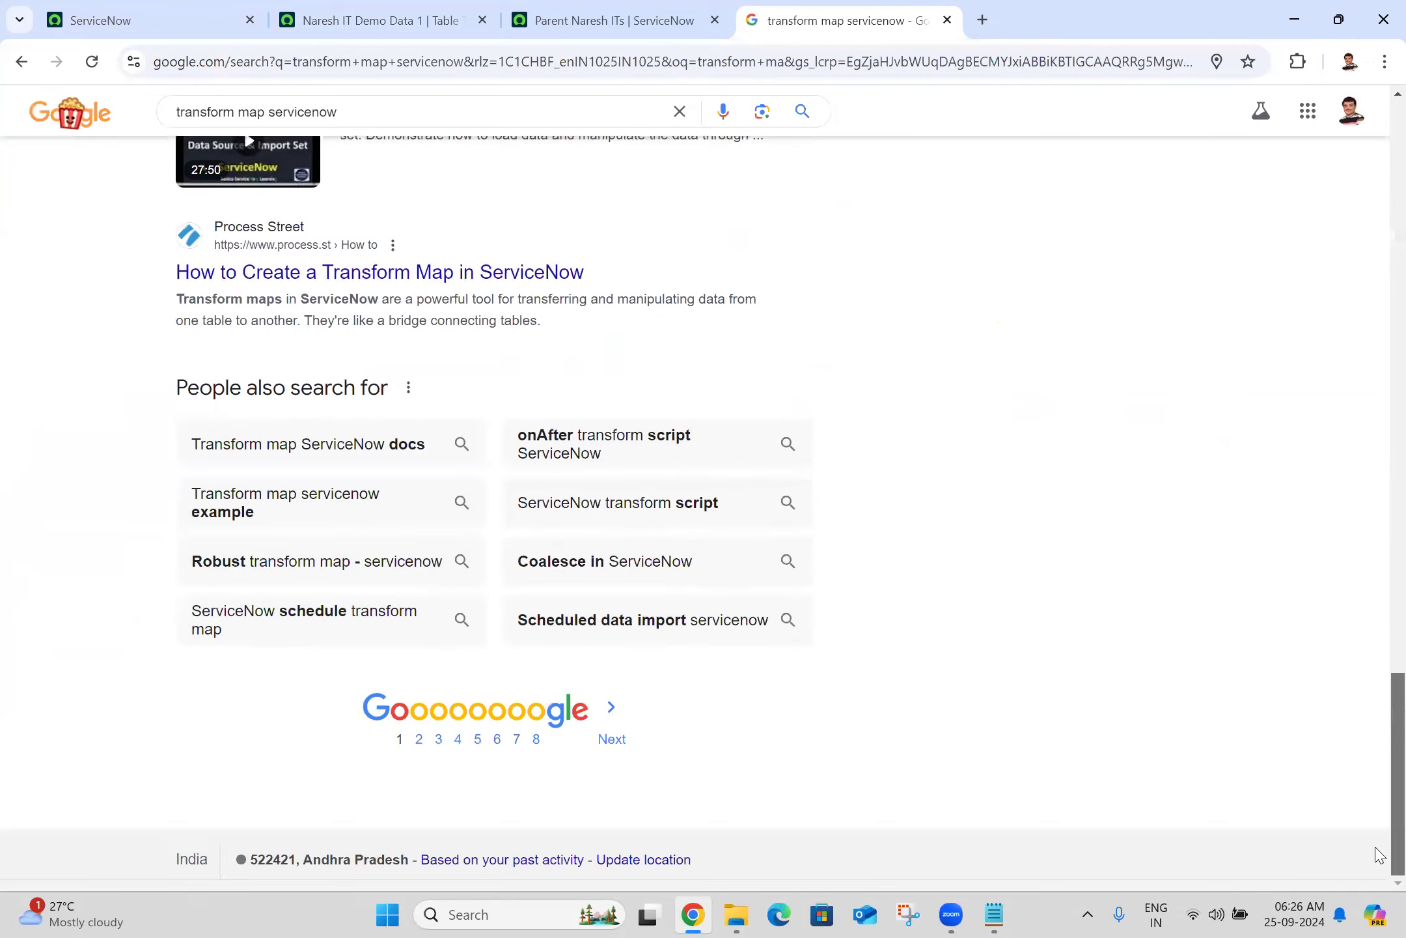
scroll(1375, 651, "up", 15)
scroll(1379, 555, "down", 15)
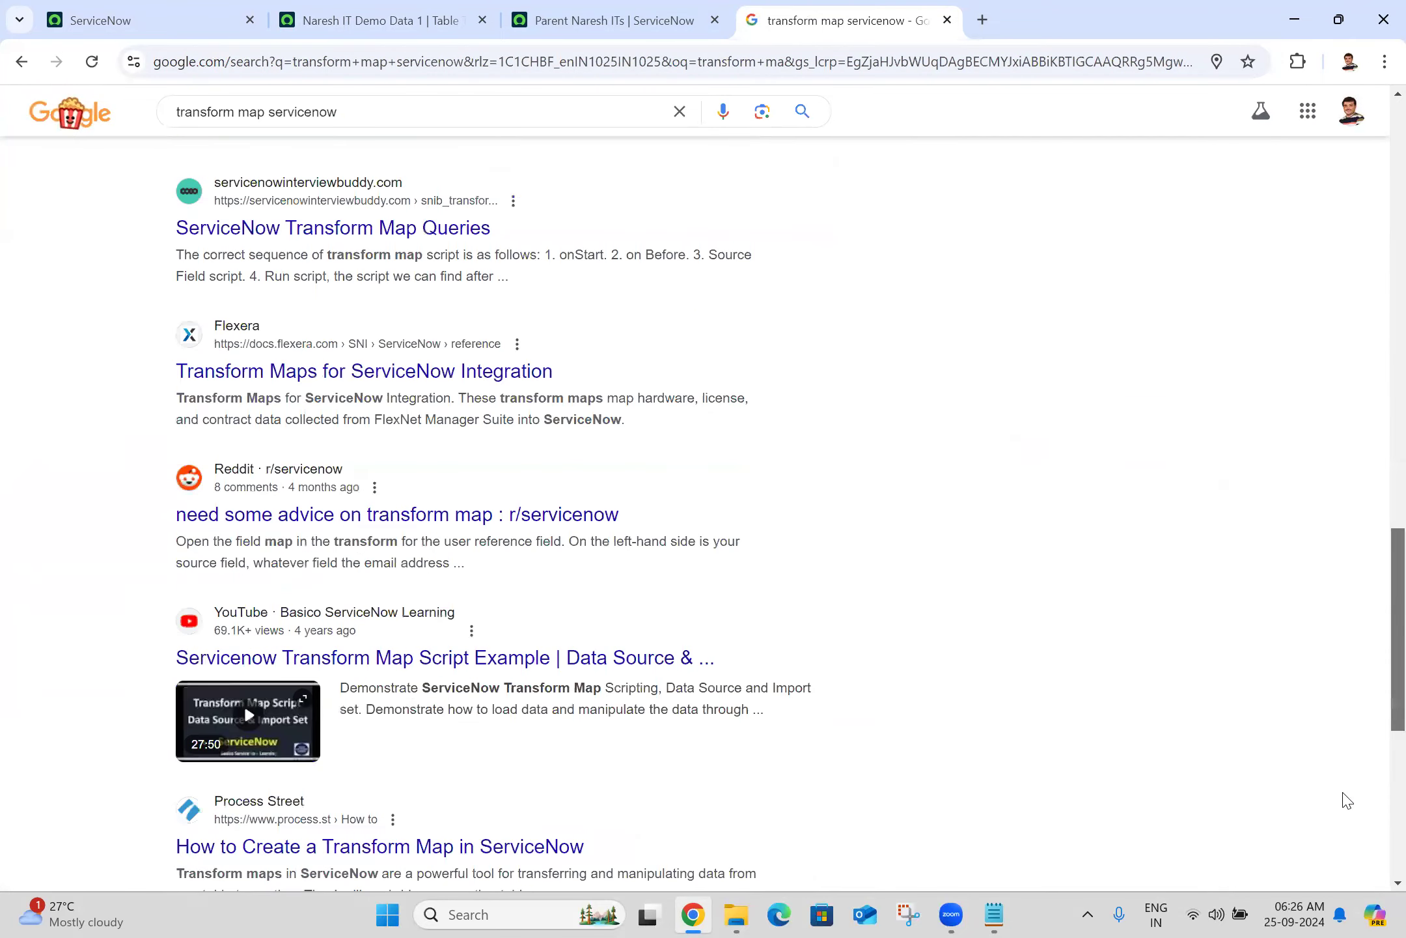
scroll(1376, 766, "up", 20)
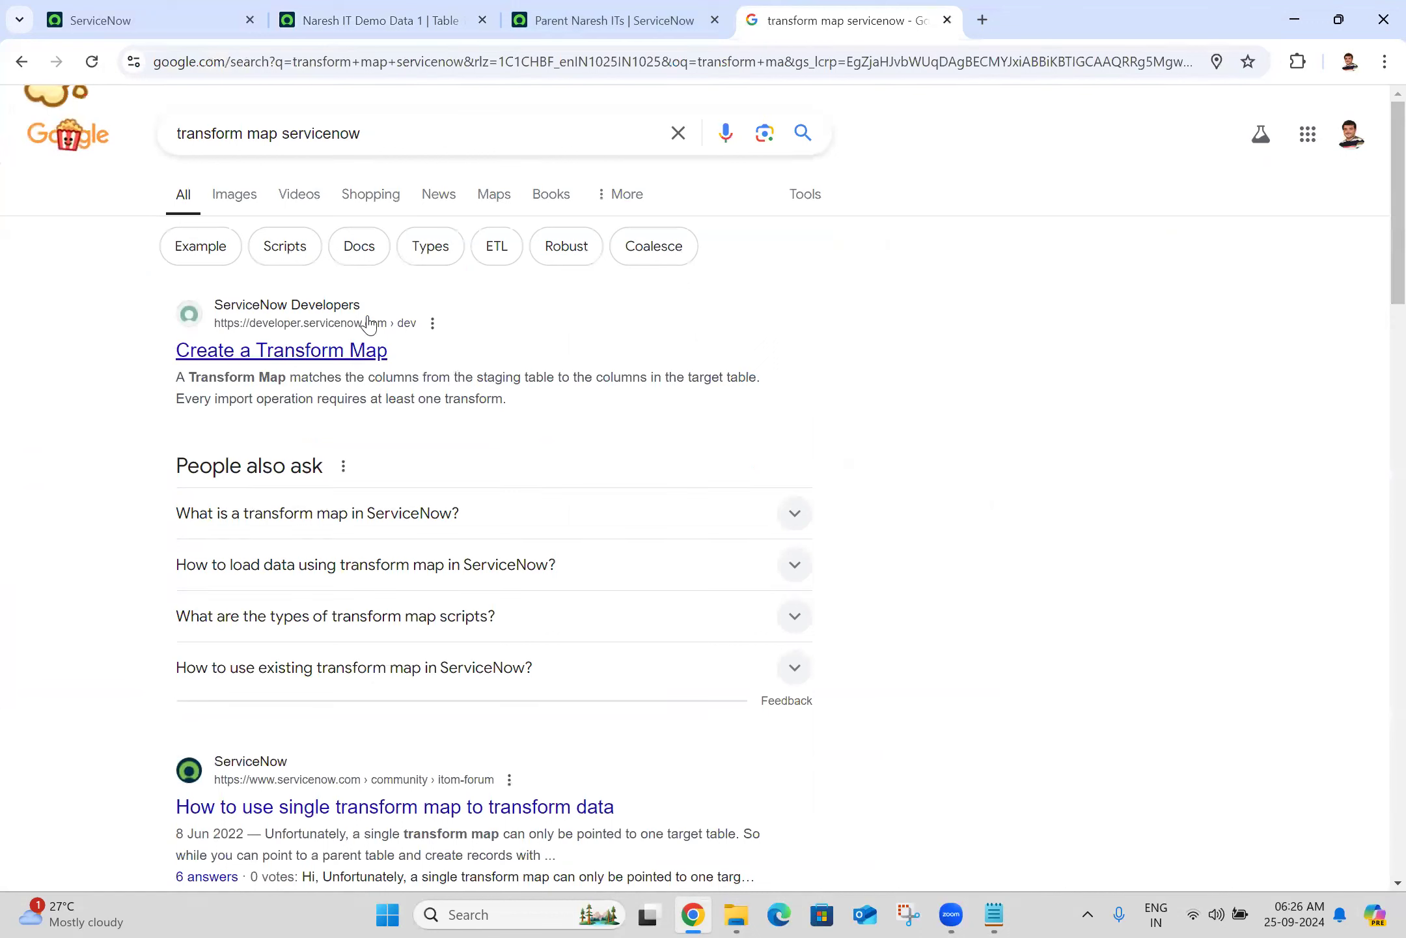
left_click(420, 144)
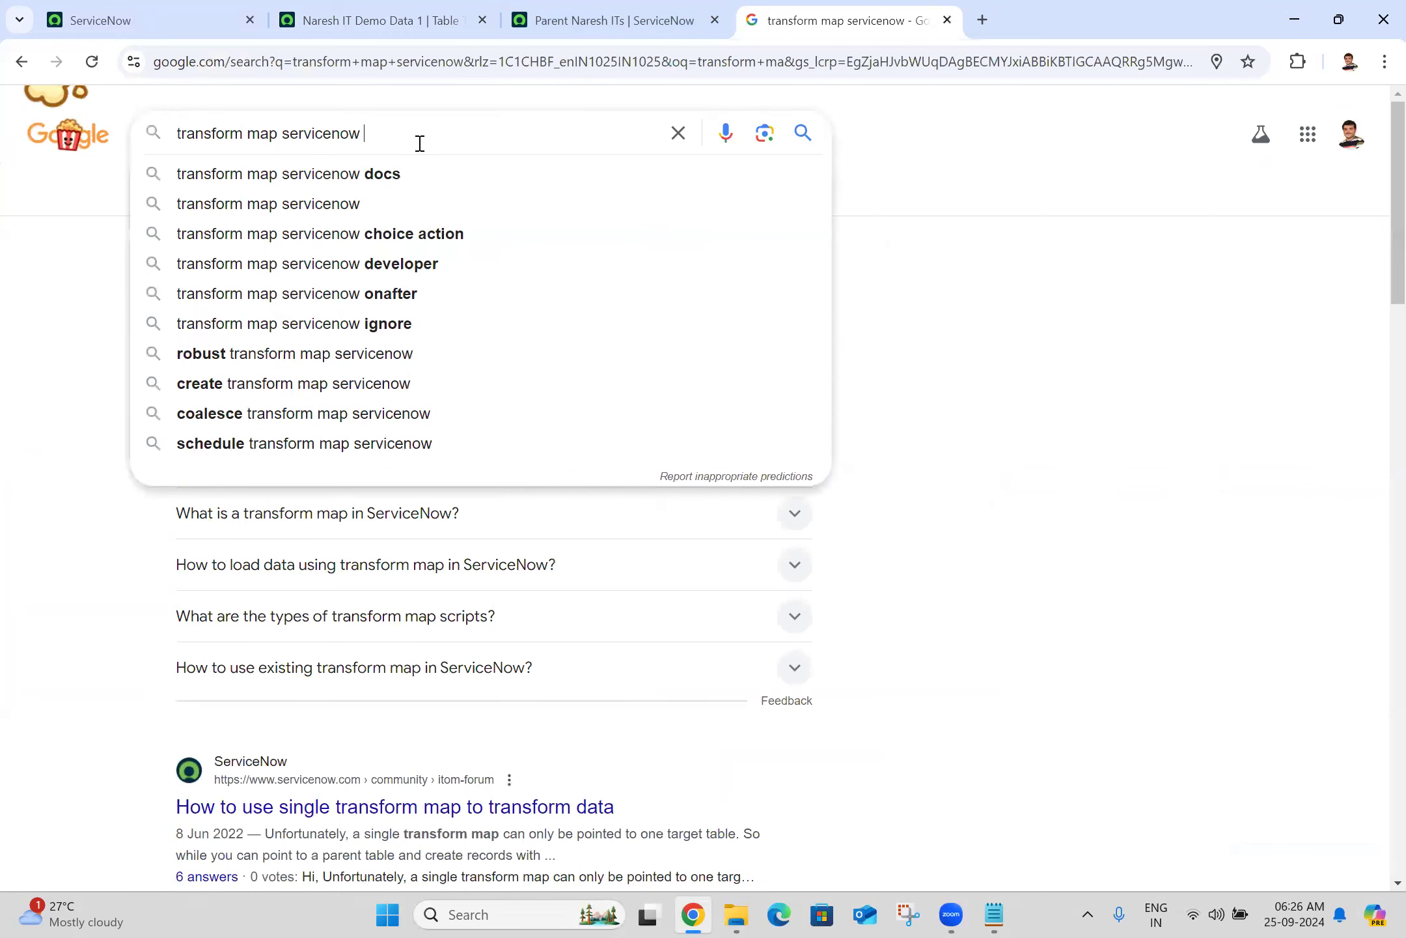
left_click(402, 173)
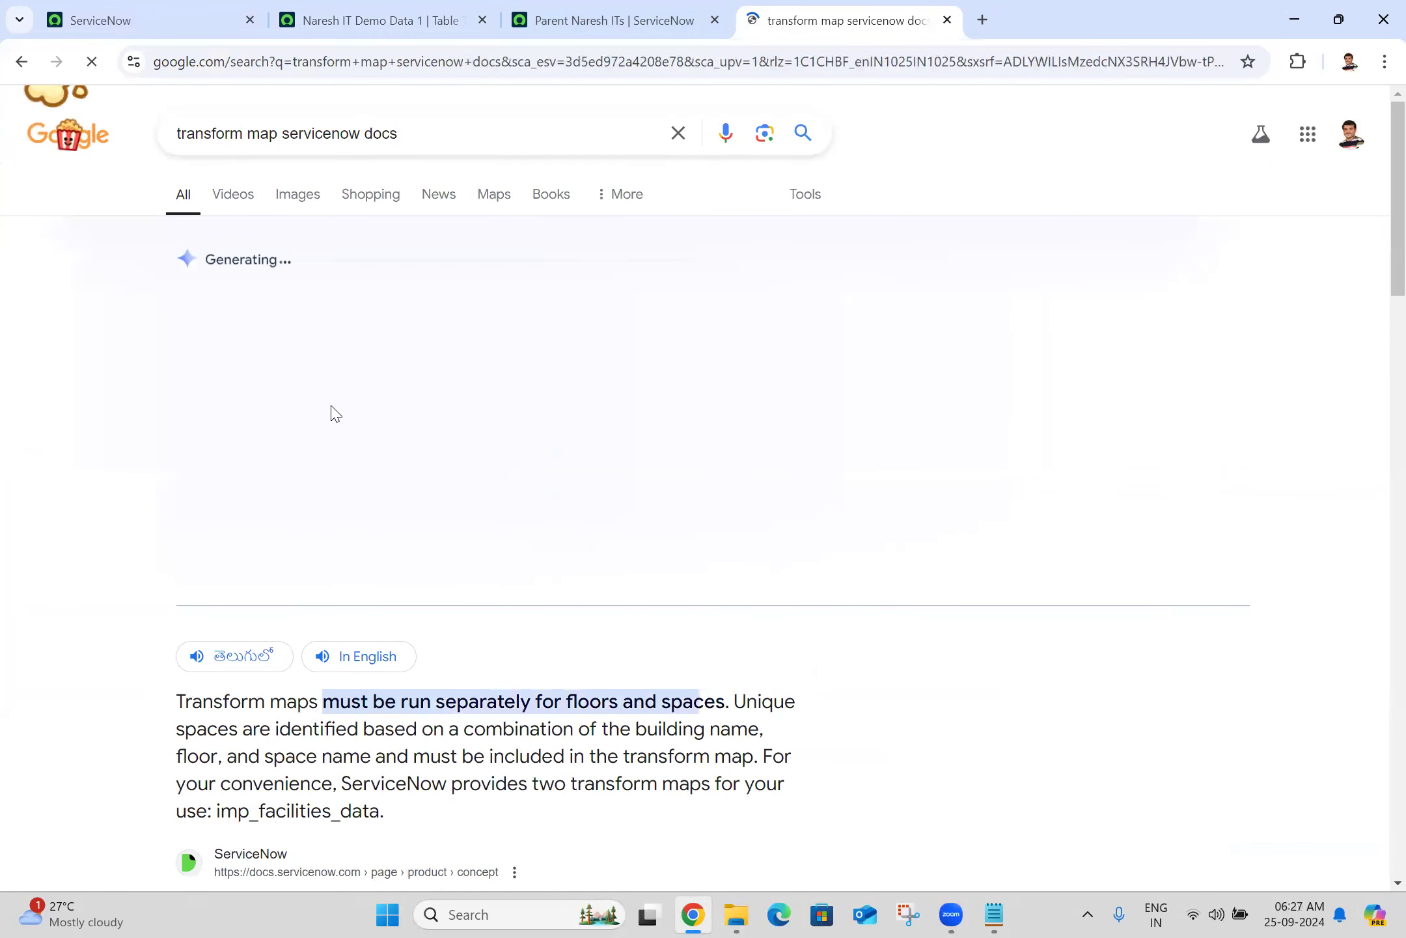
scroll(1379, 228, "down", 5)
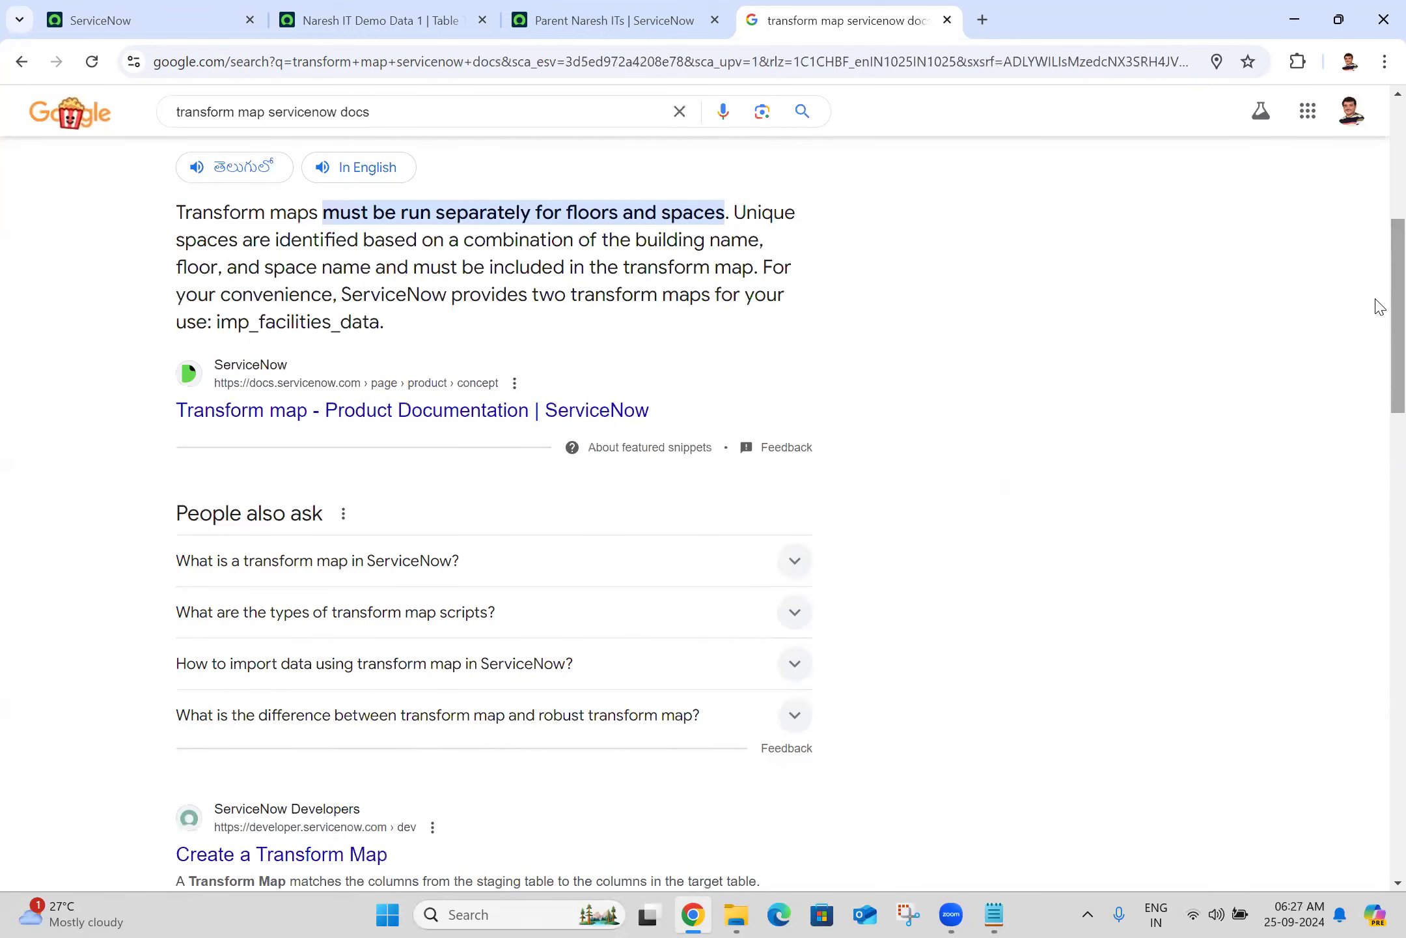
middle_click(469, 418)
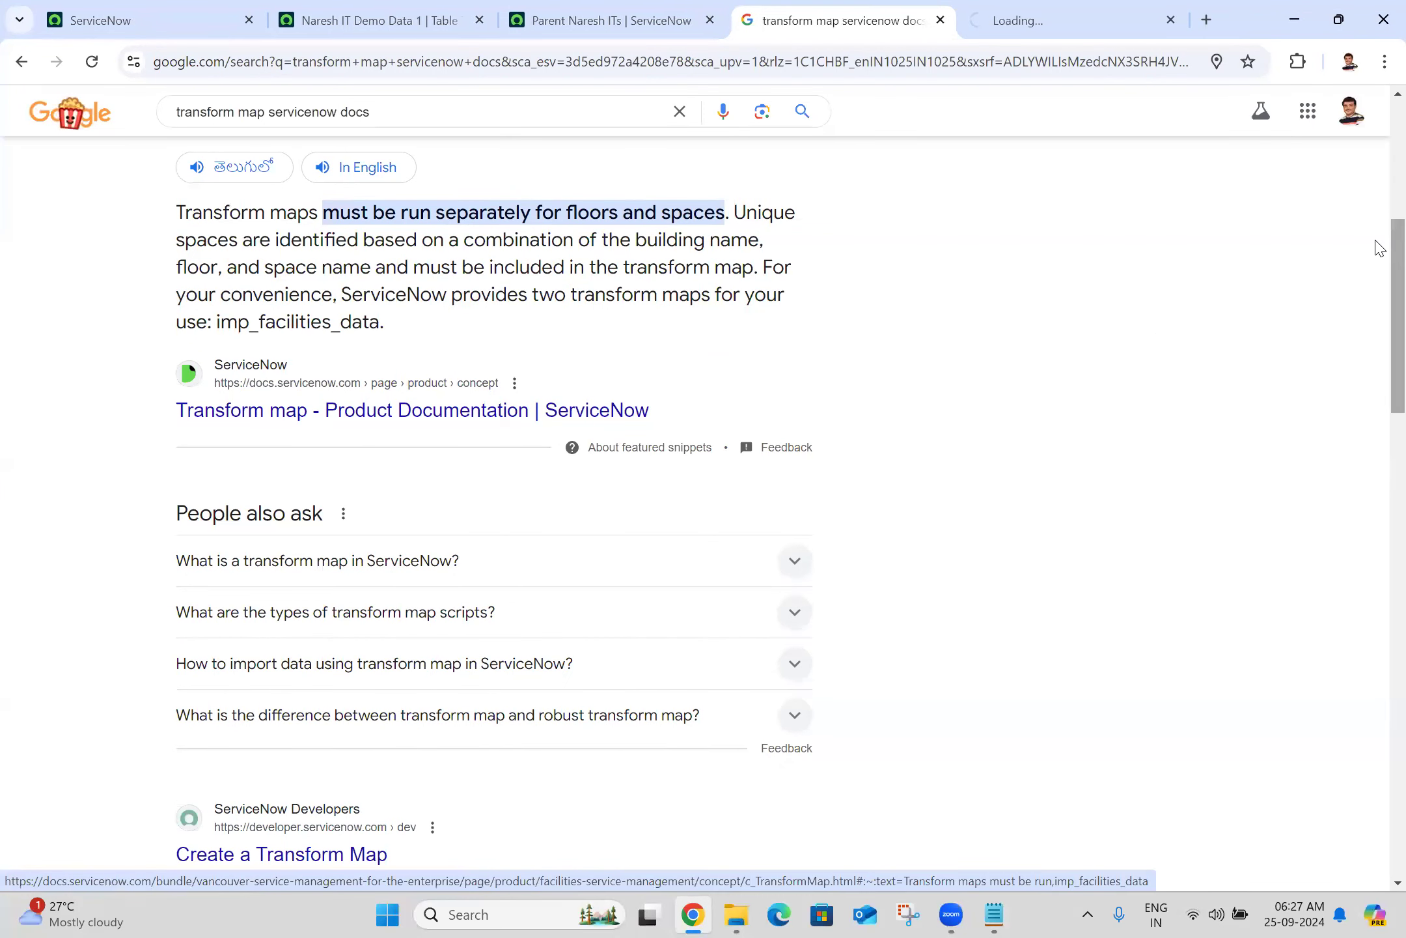
Read the Transform map documentation page, and open the ServiceNow Developers result "Create a Transform Map" from the search results in a background tab
scroll(1378, 287, "down", 5)
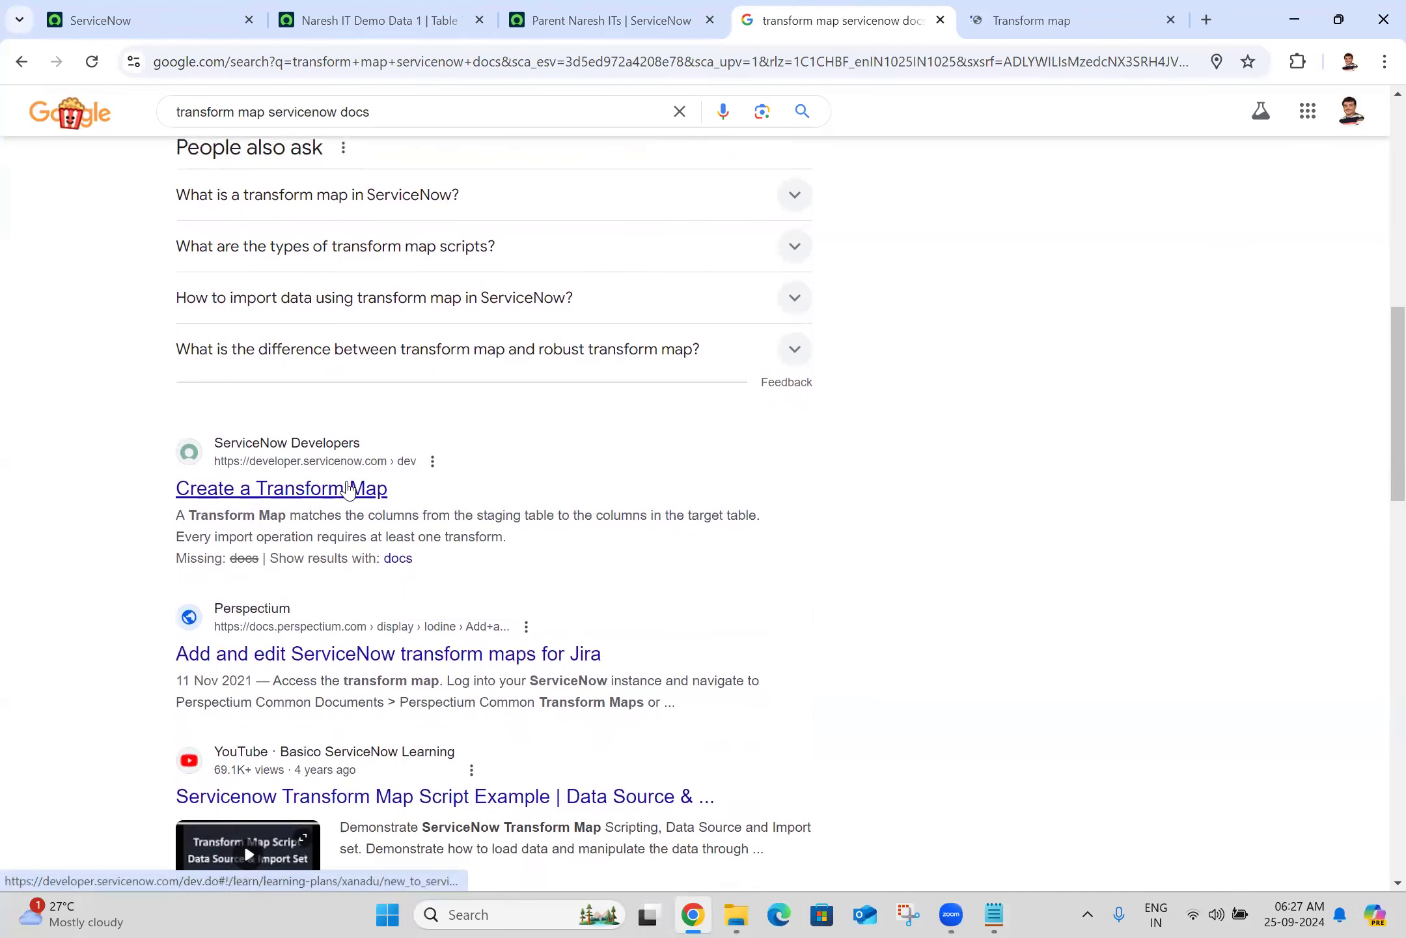
left_click(1042, 8)
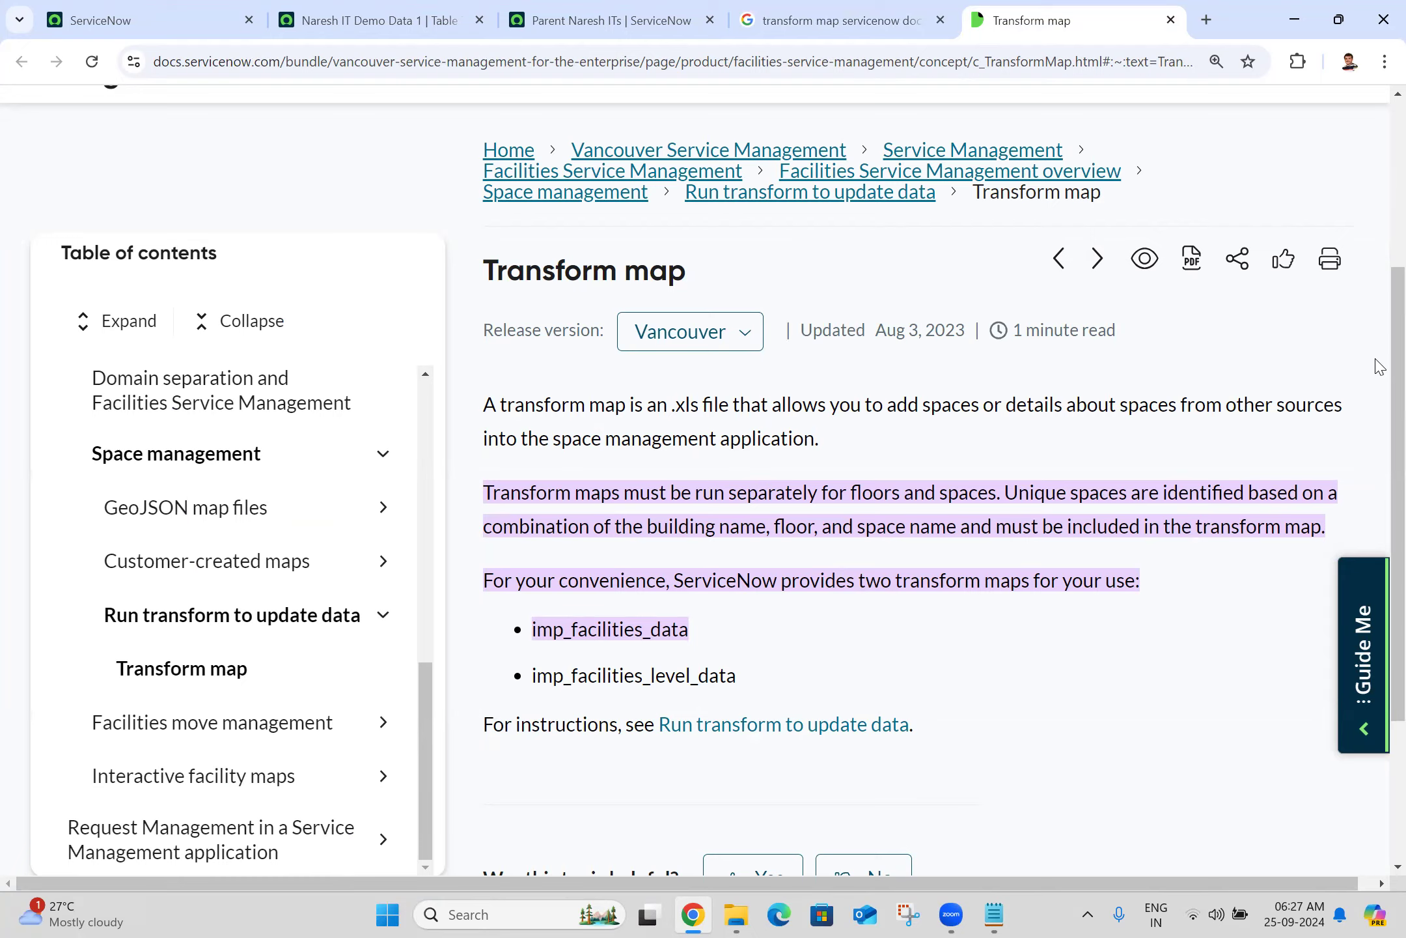
scroll(1379, 366, "down", 3)
scroll(1375, 348, "up", 3)
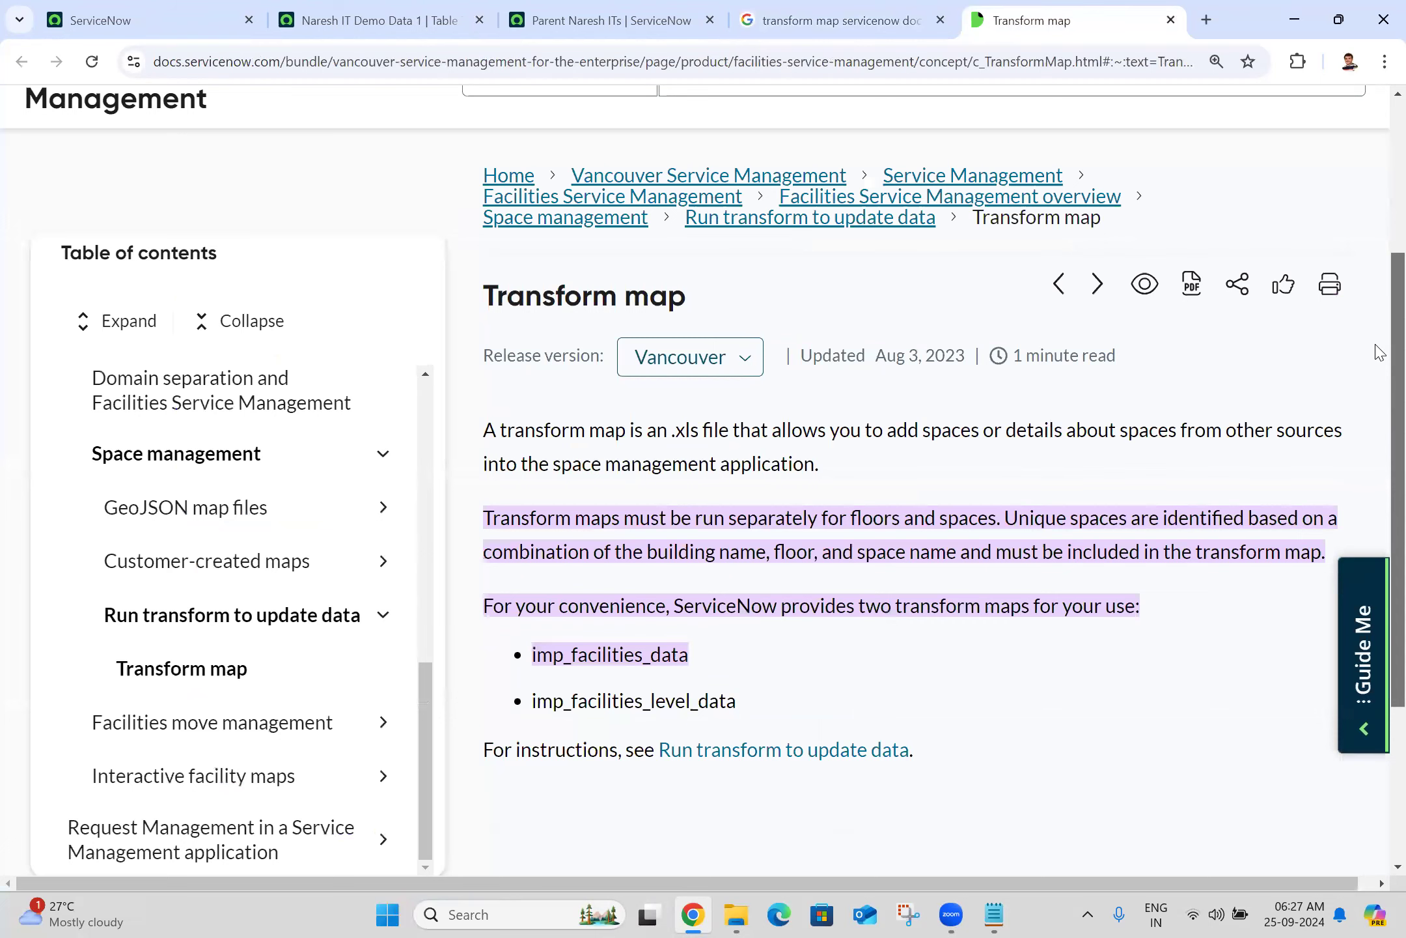
scroll(1377, 391, "down", 2)
scroll(1375, 326, "up", 4)
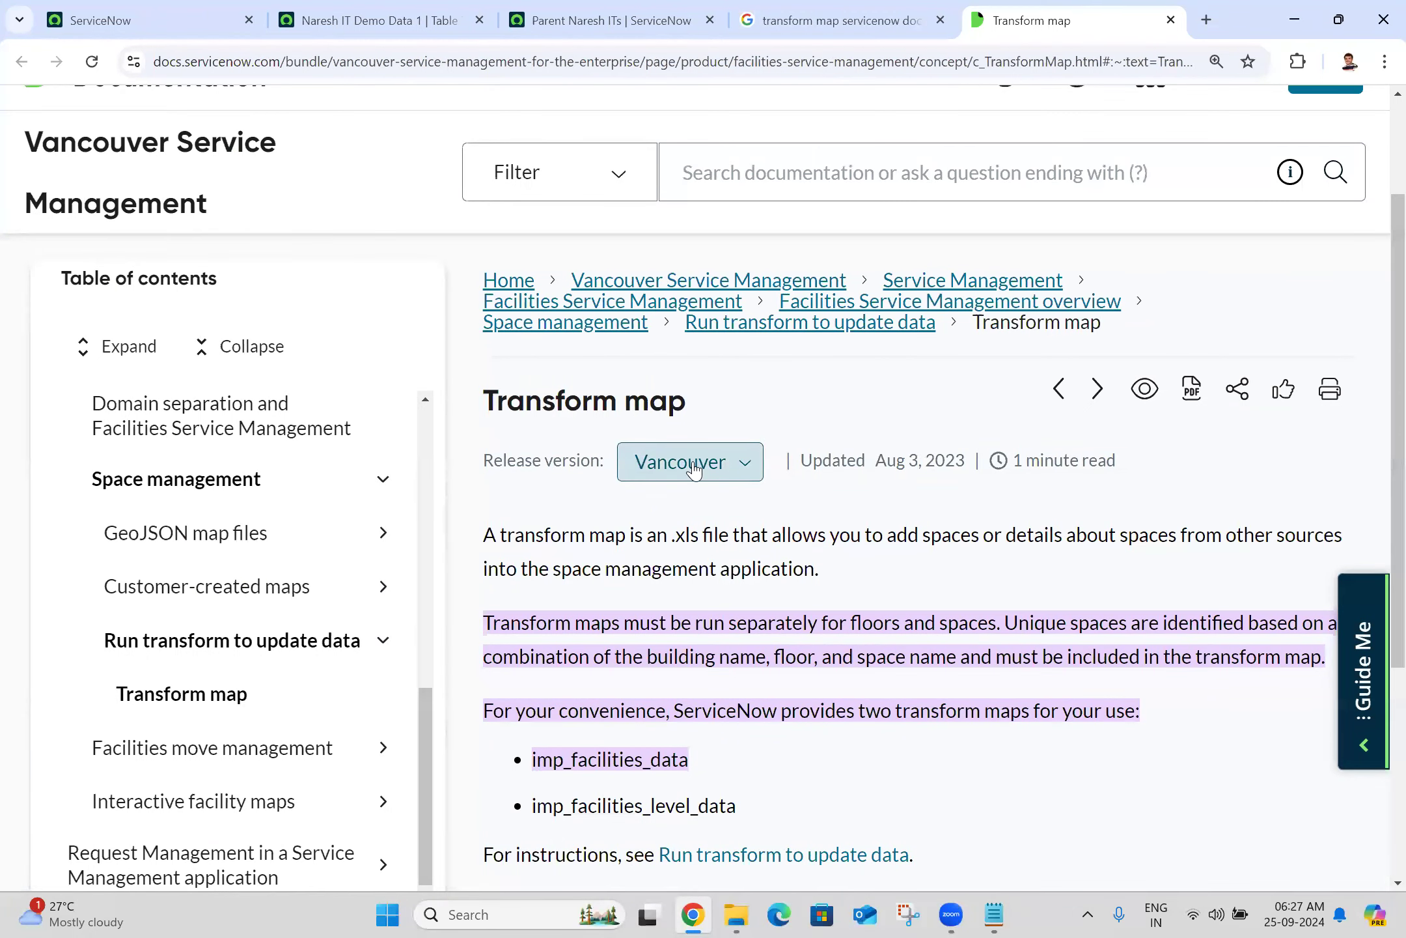
left_click(839, 8)
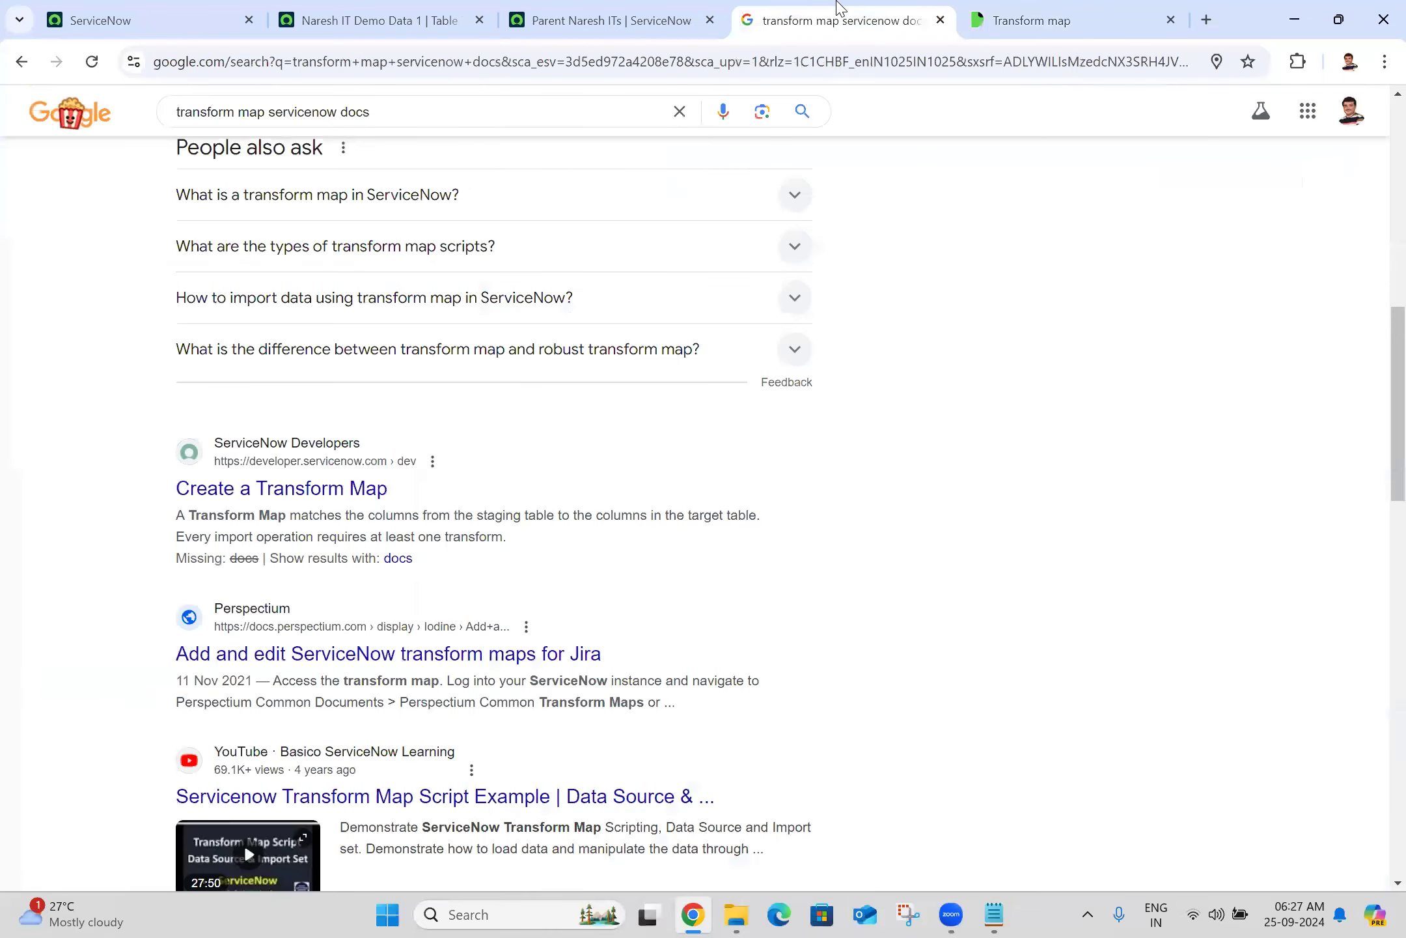
middle_click(301, 501)
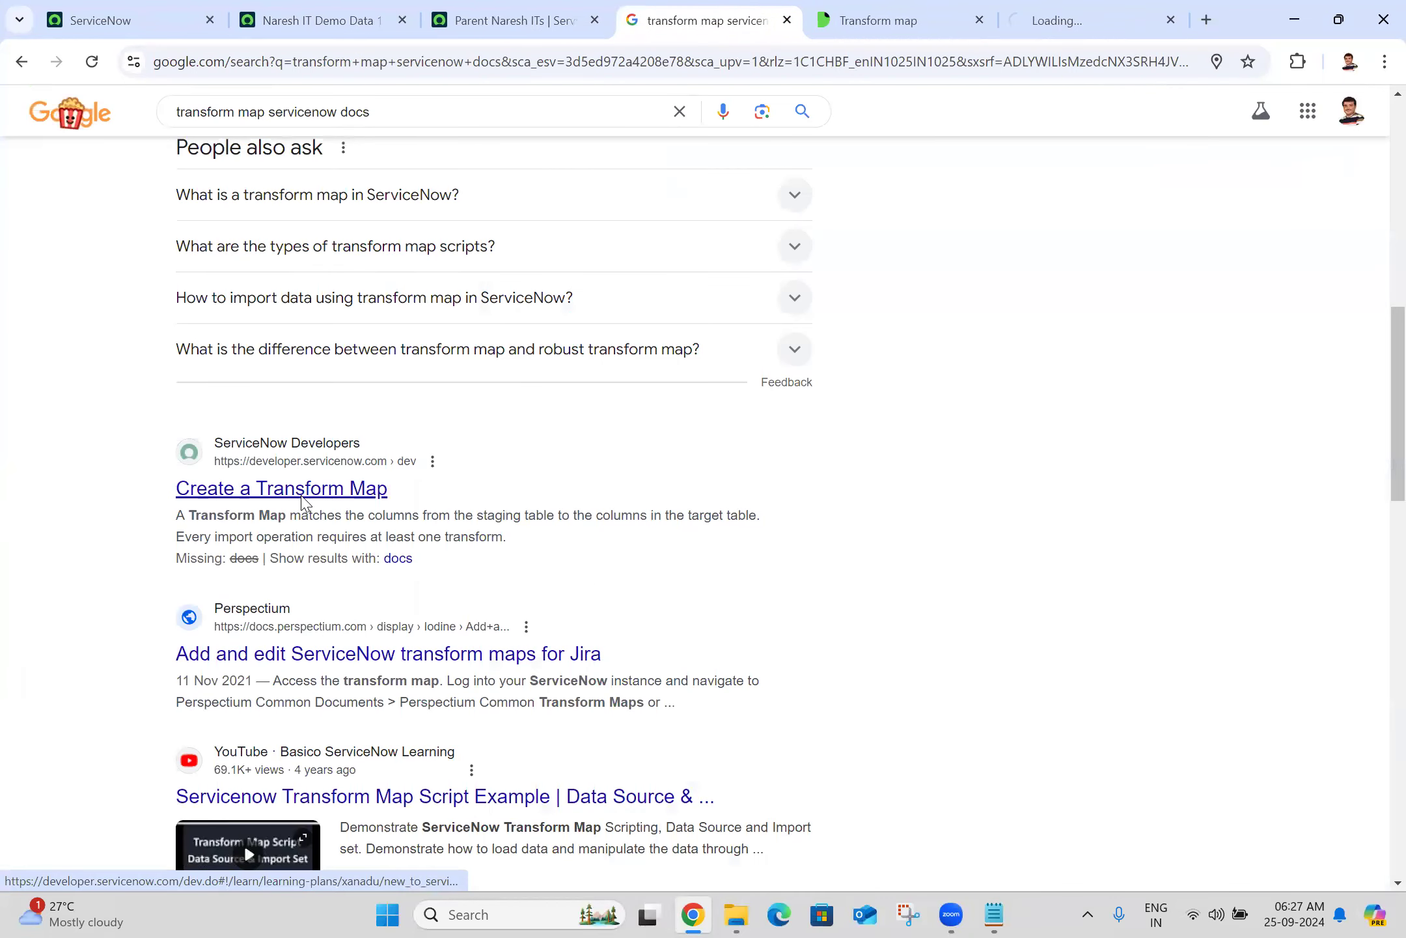
Search Google for "import set concepts servicenow docs" and open the "Import sets key concepts" documentation result in a background tab
left_click(533, 115)
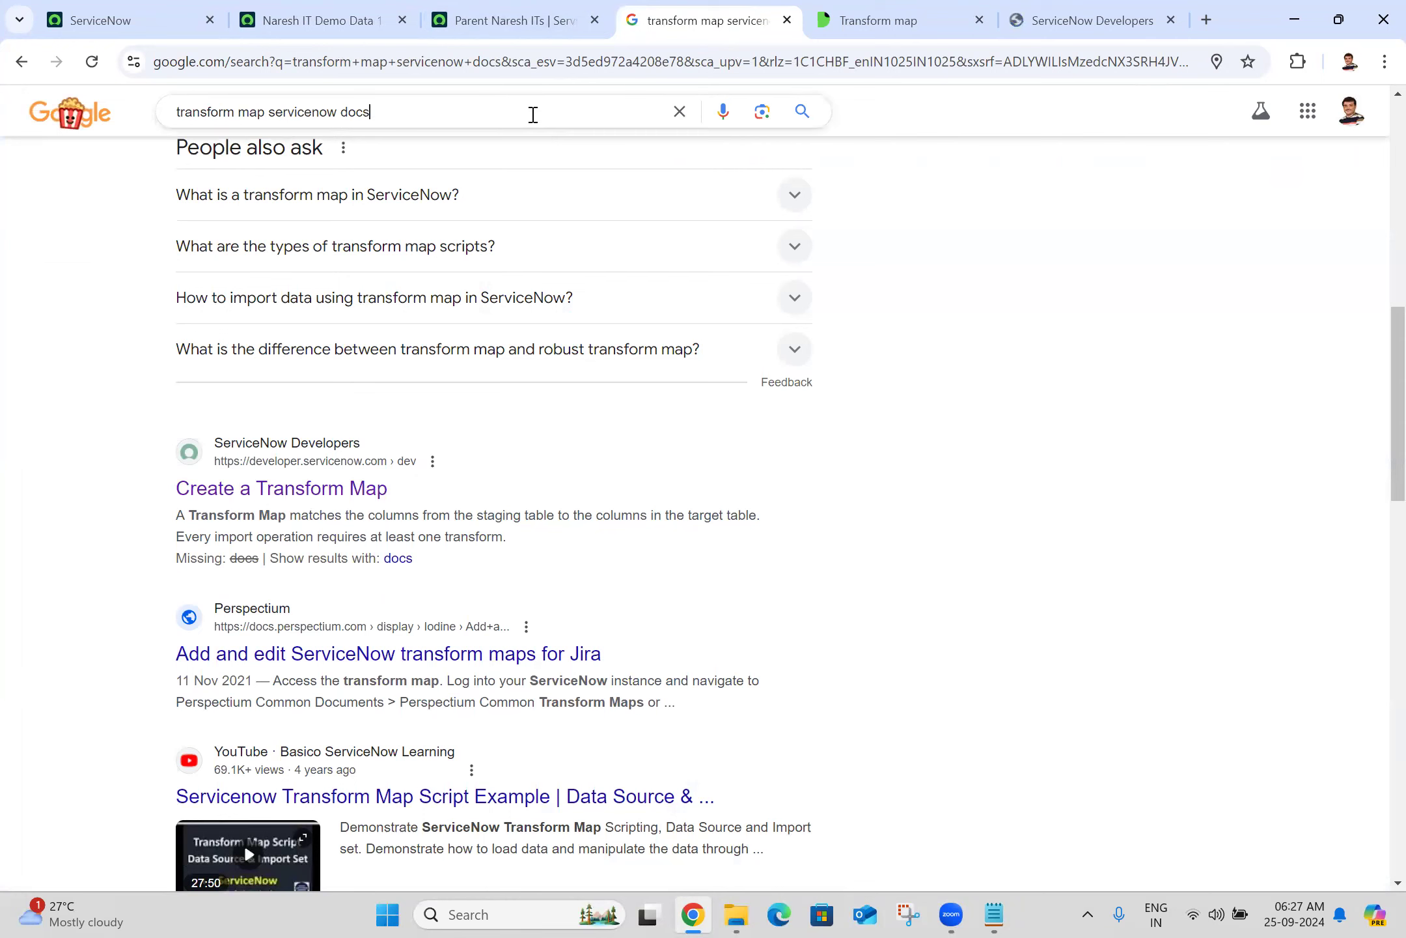
key("ctrl+a")
type("impo")
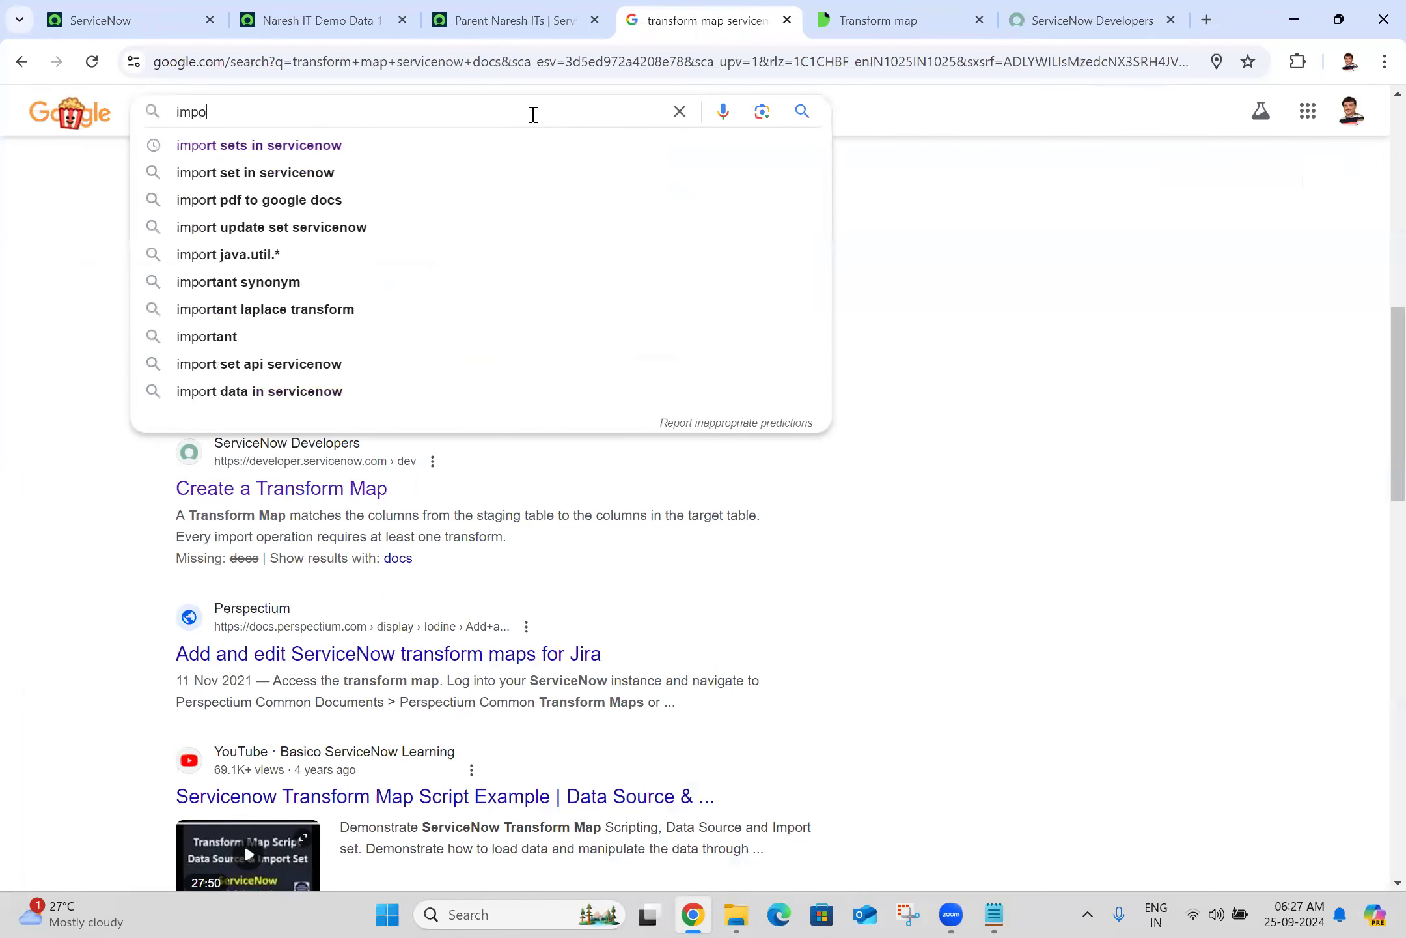
type("rt set con")
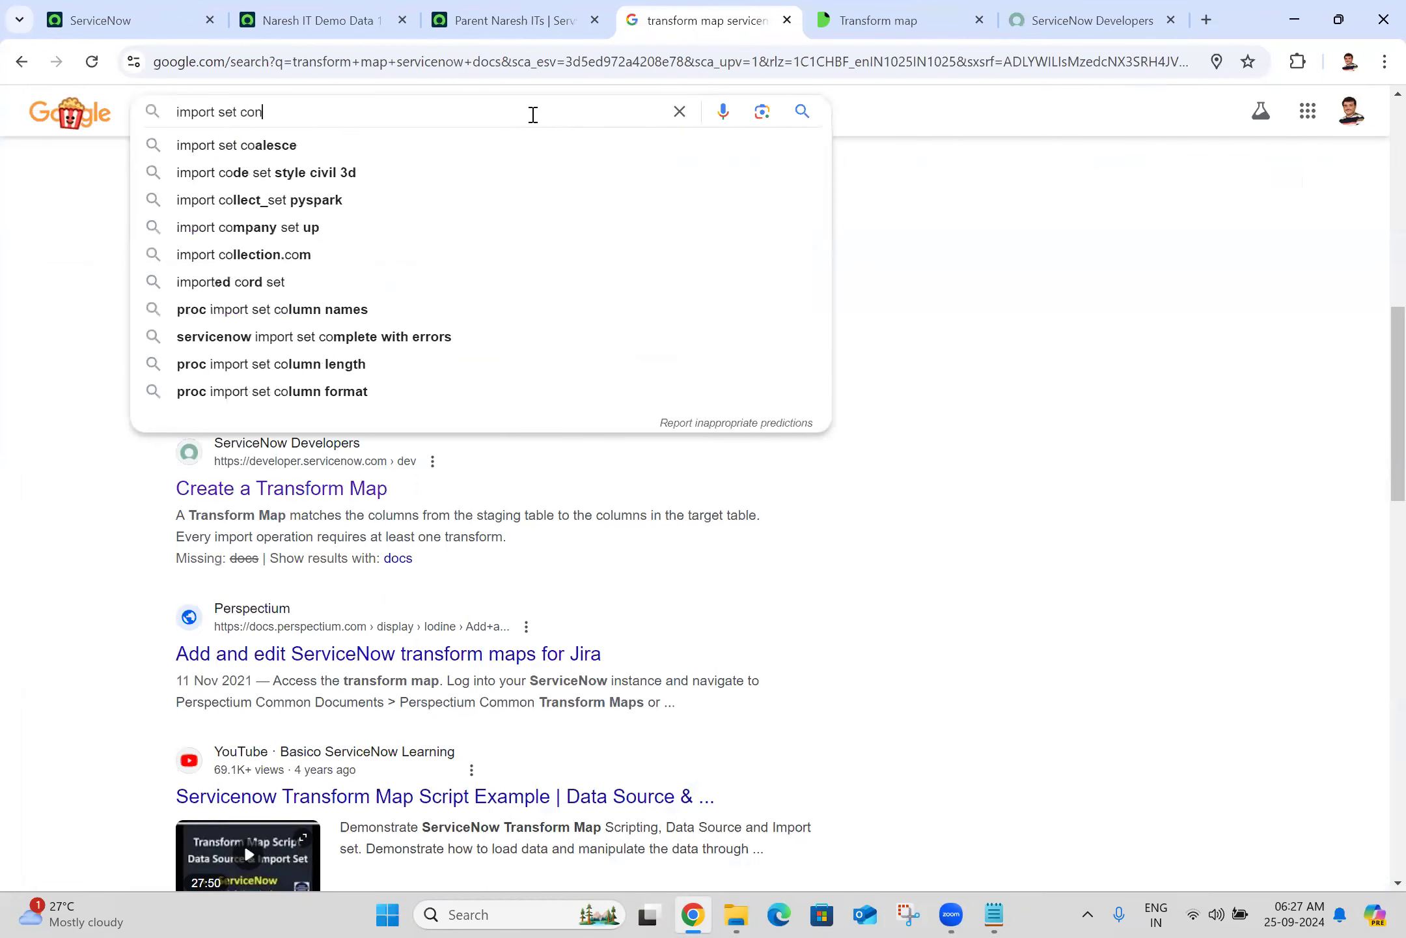
type("cepts")
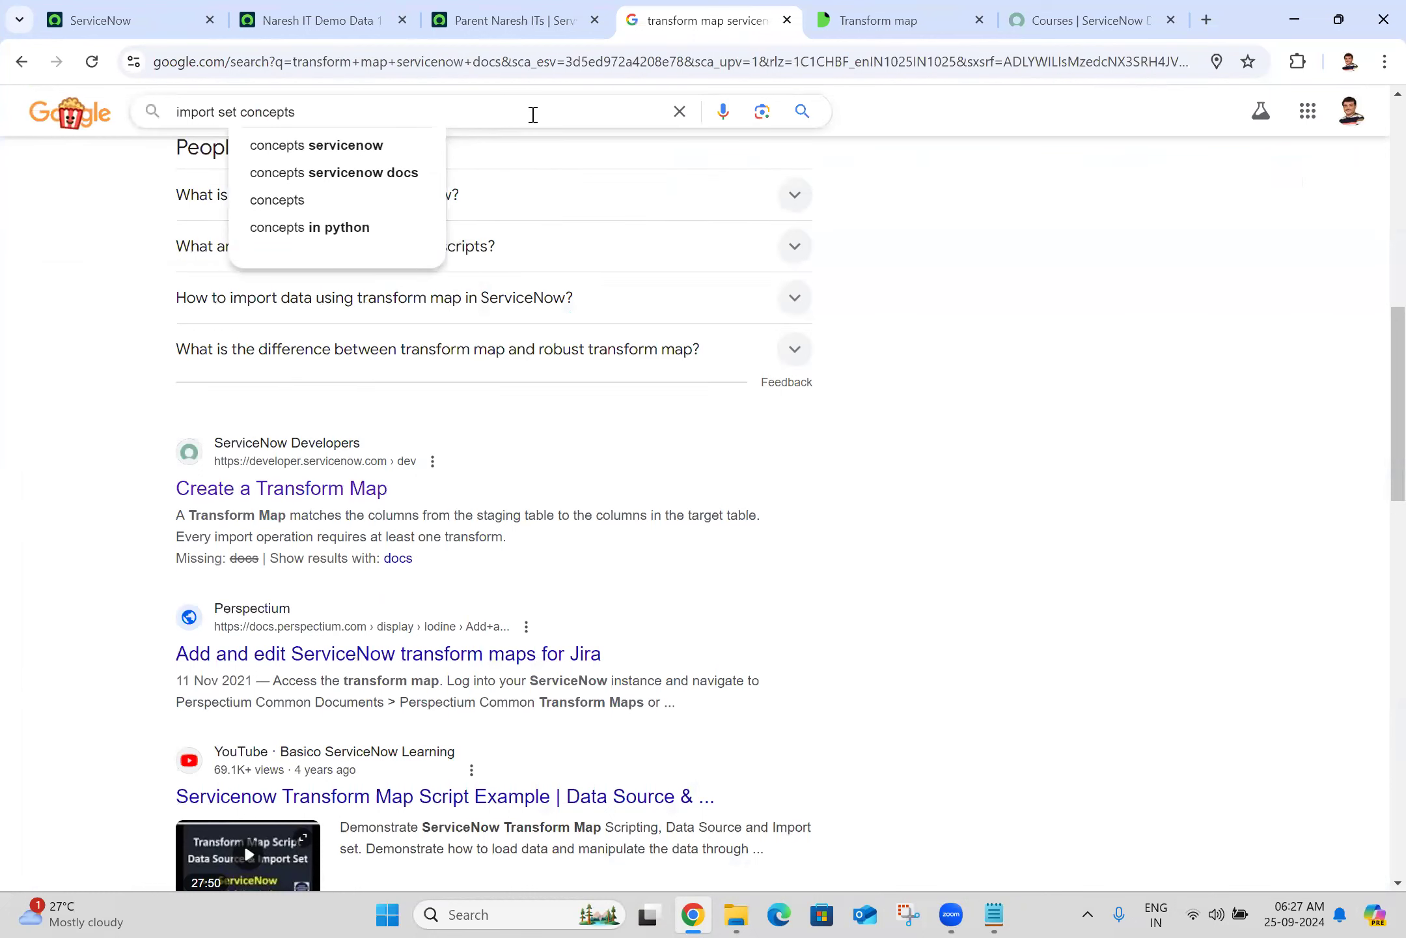
left_click(424, 173)
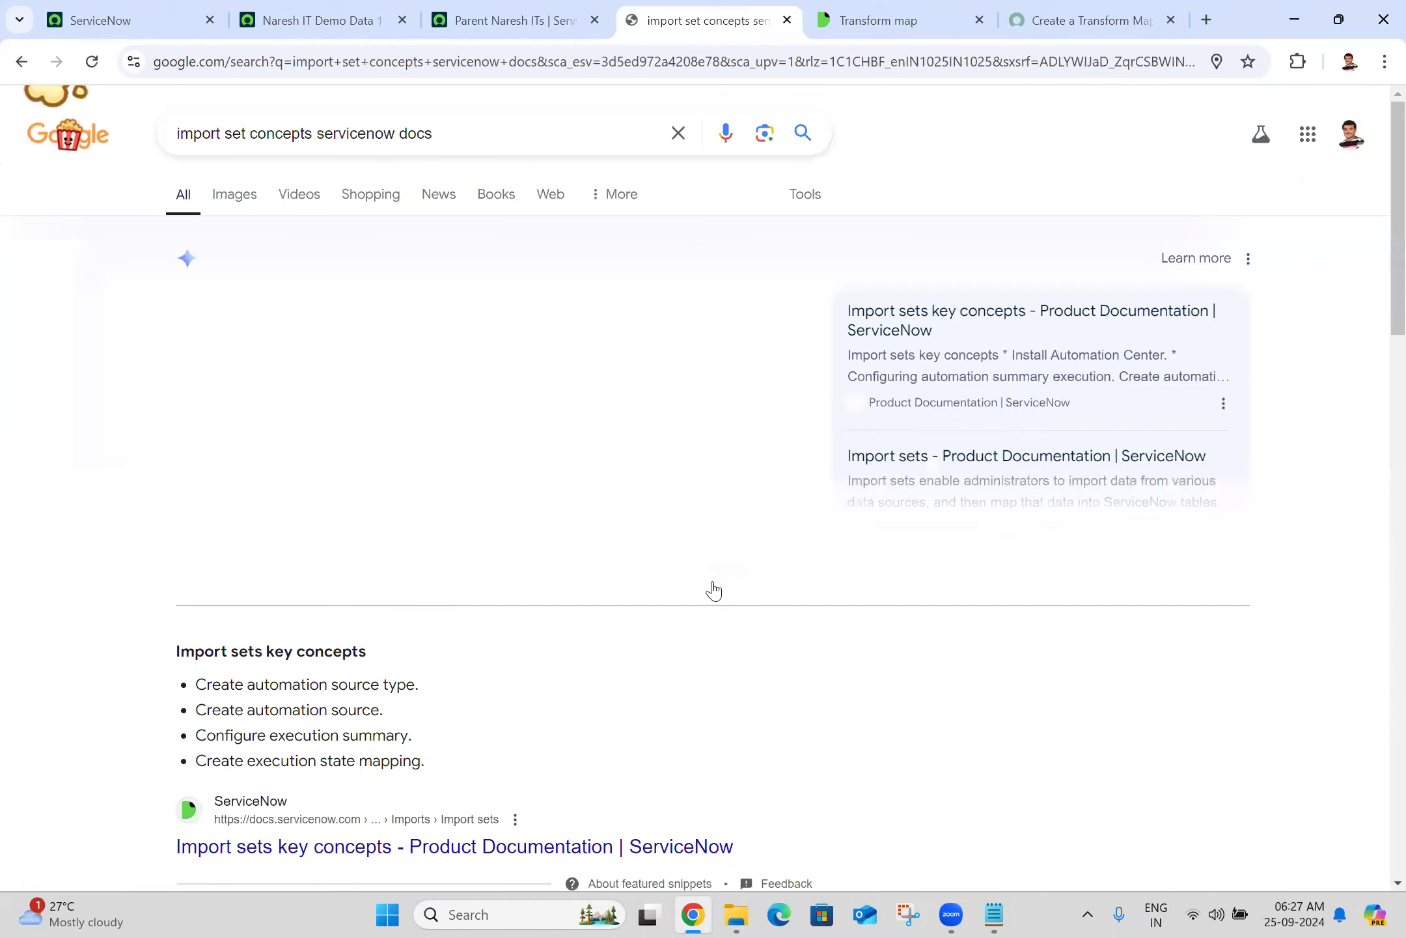
left_click(295, 846, "ctrl")
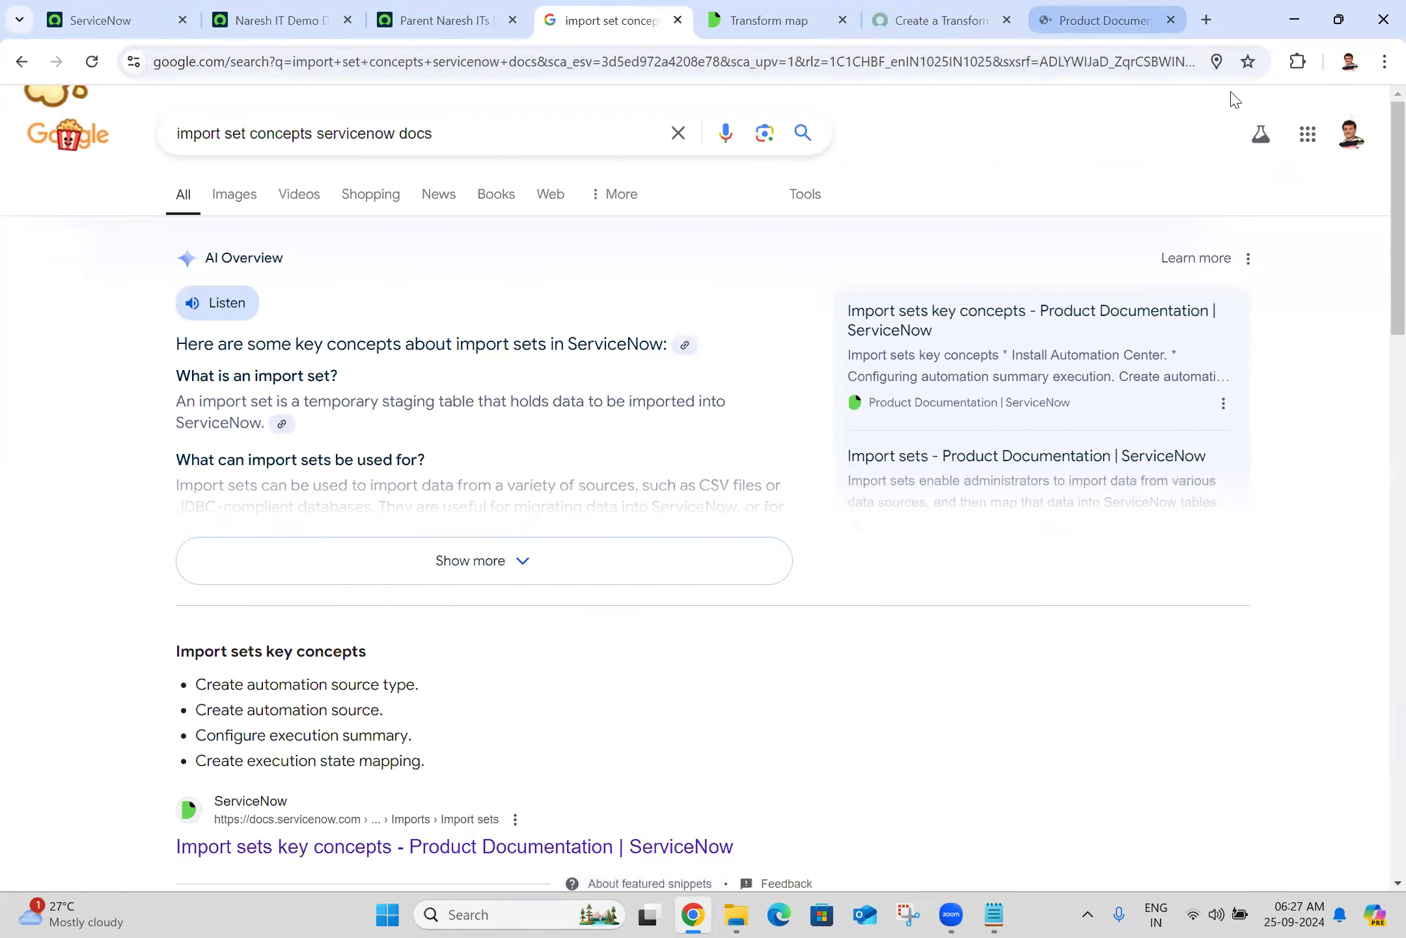
Find the Transform map definition in the Import sets key concepts terminology table, and check the Create a Transform Map article for comparison
scroll(1377, 299, "down", 5)
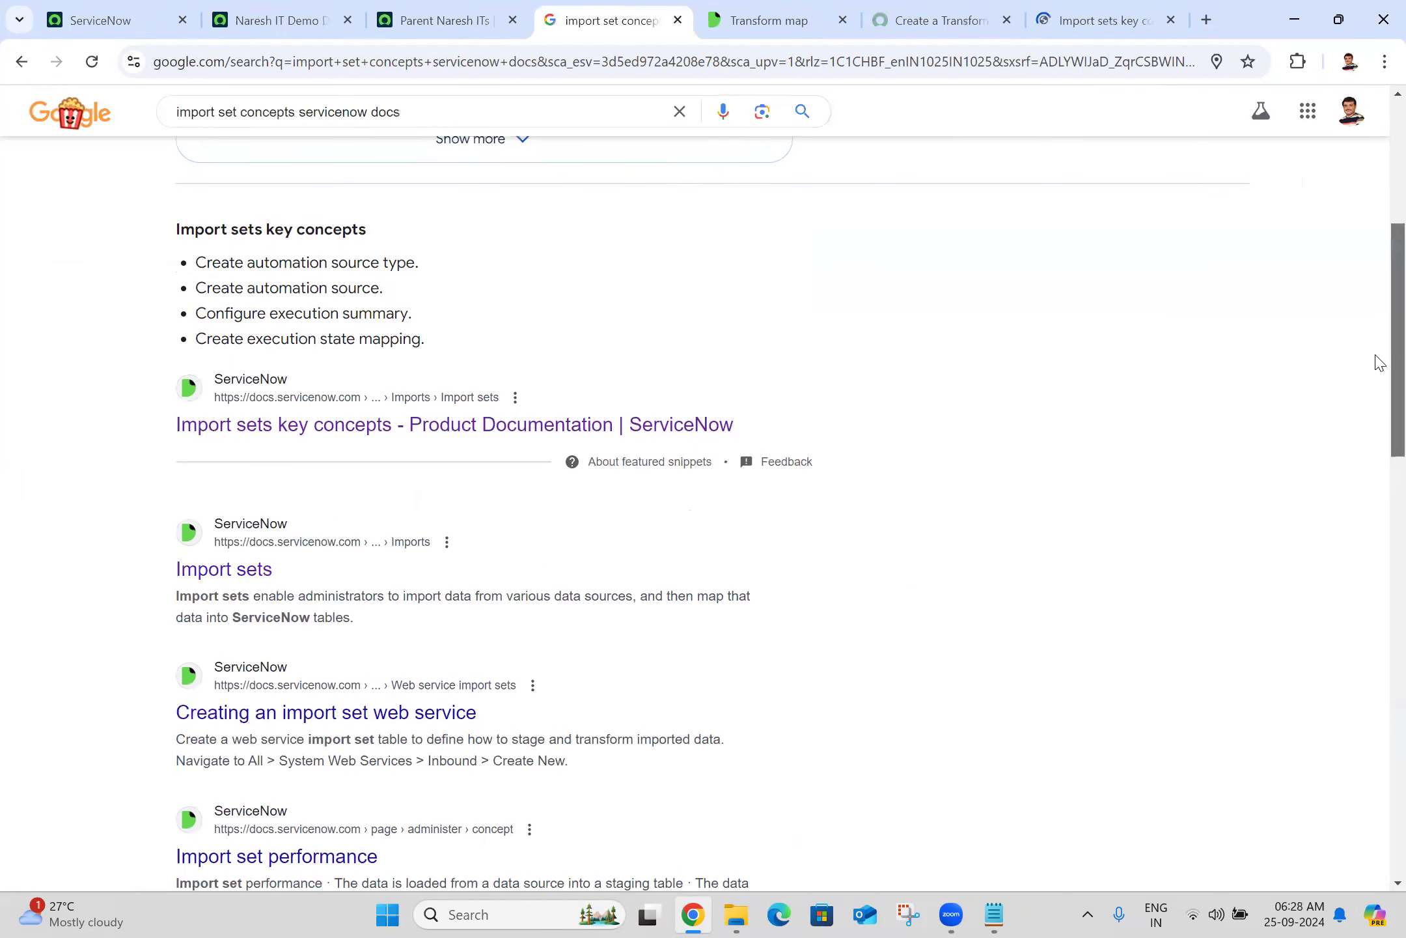
left_click(1092, 9)
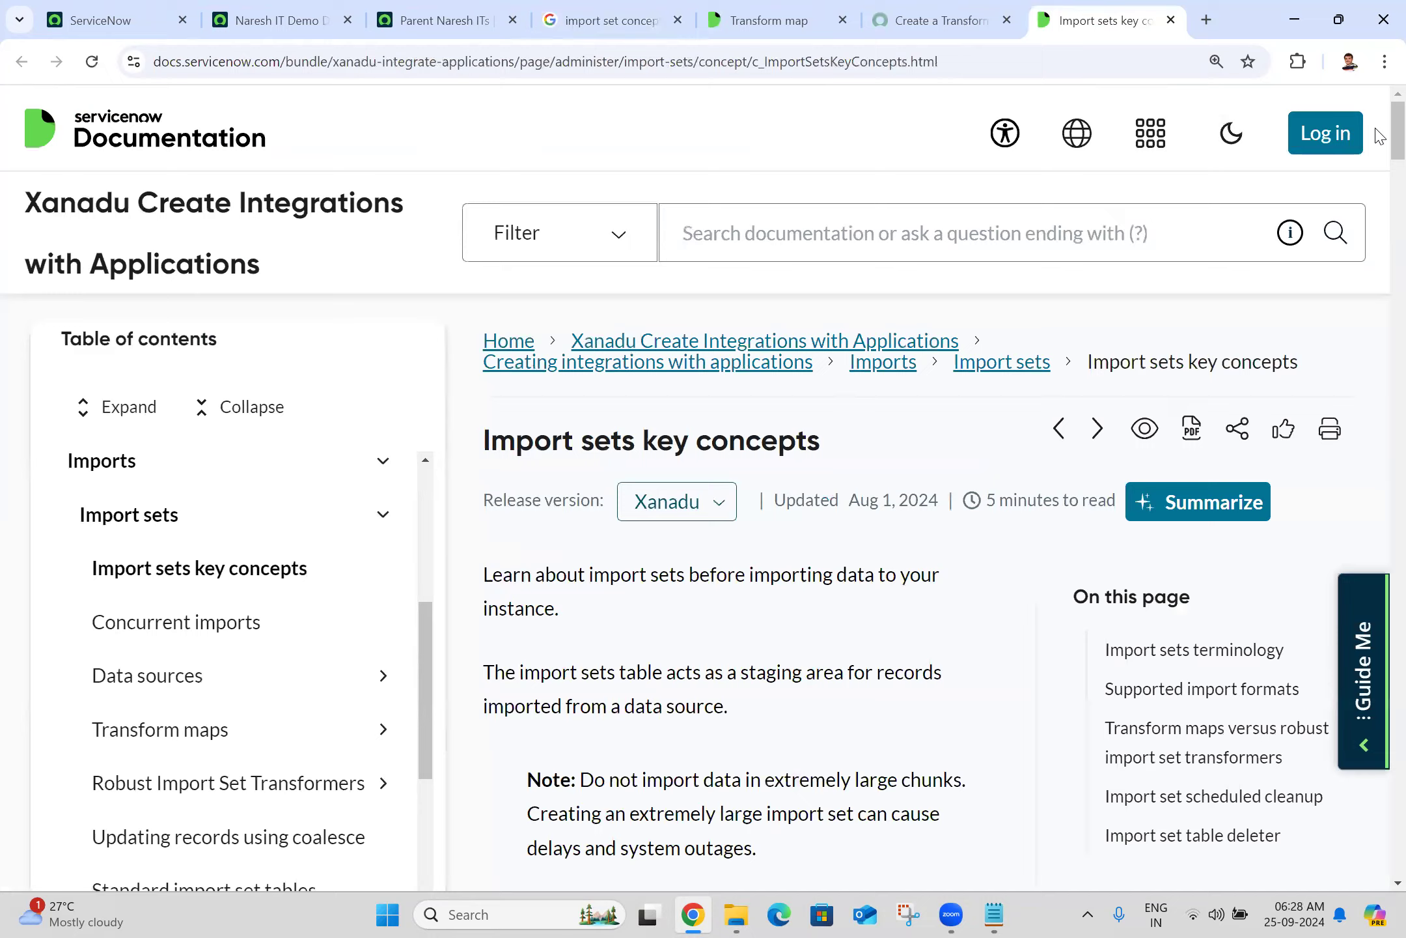
scroll(1379, 205, "down", 7)
scroll(1379, 205, "down", 9)
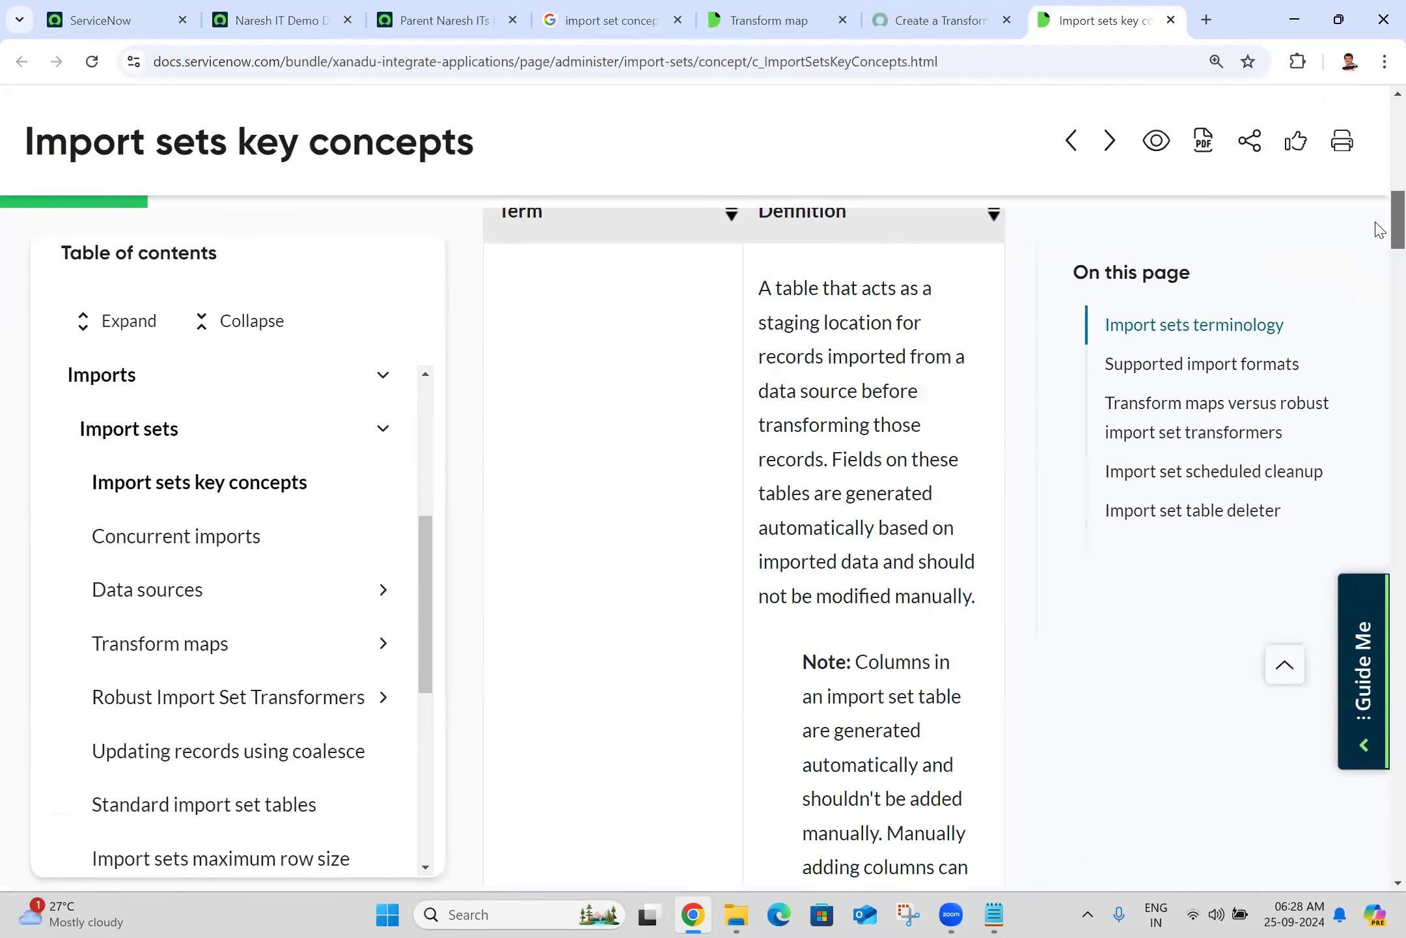
left_click_drag(1379, 256, 1379, 370)
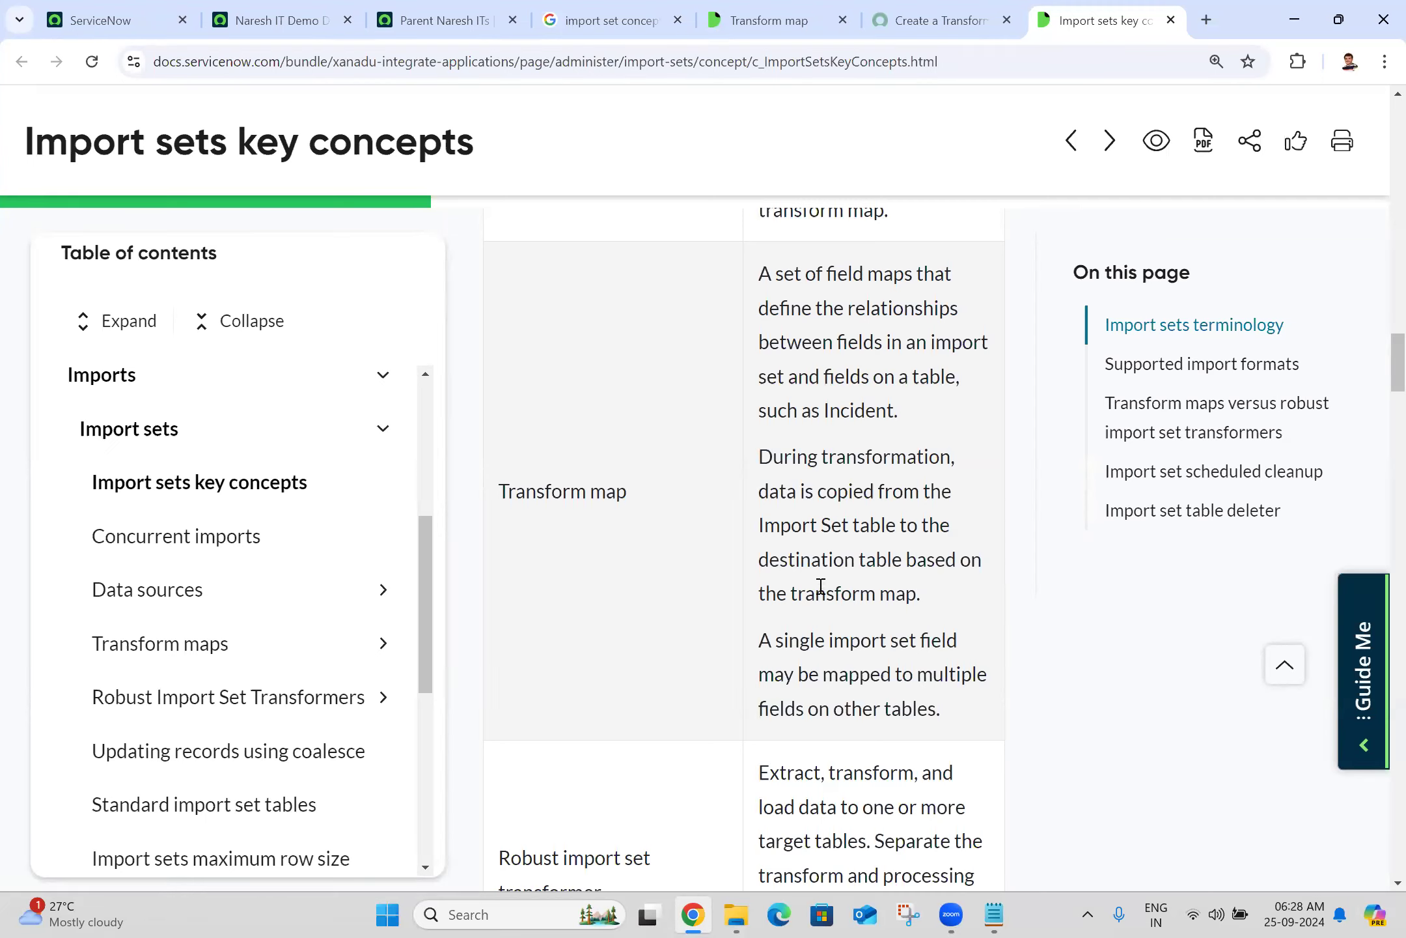
left_click(938, 20)
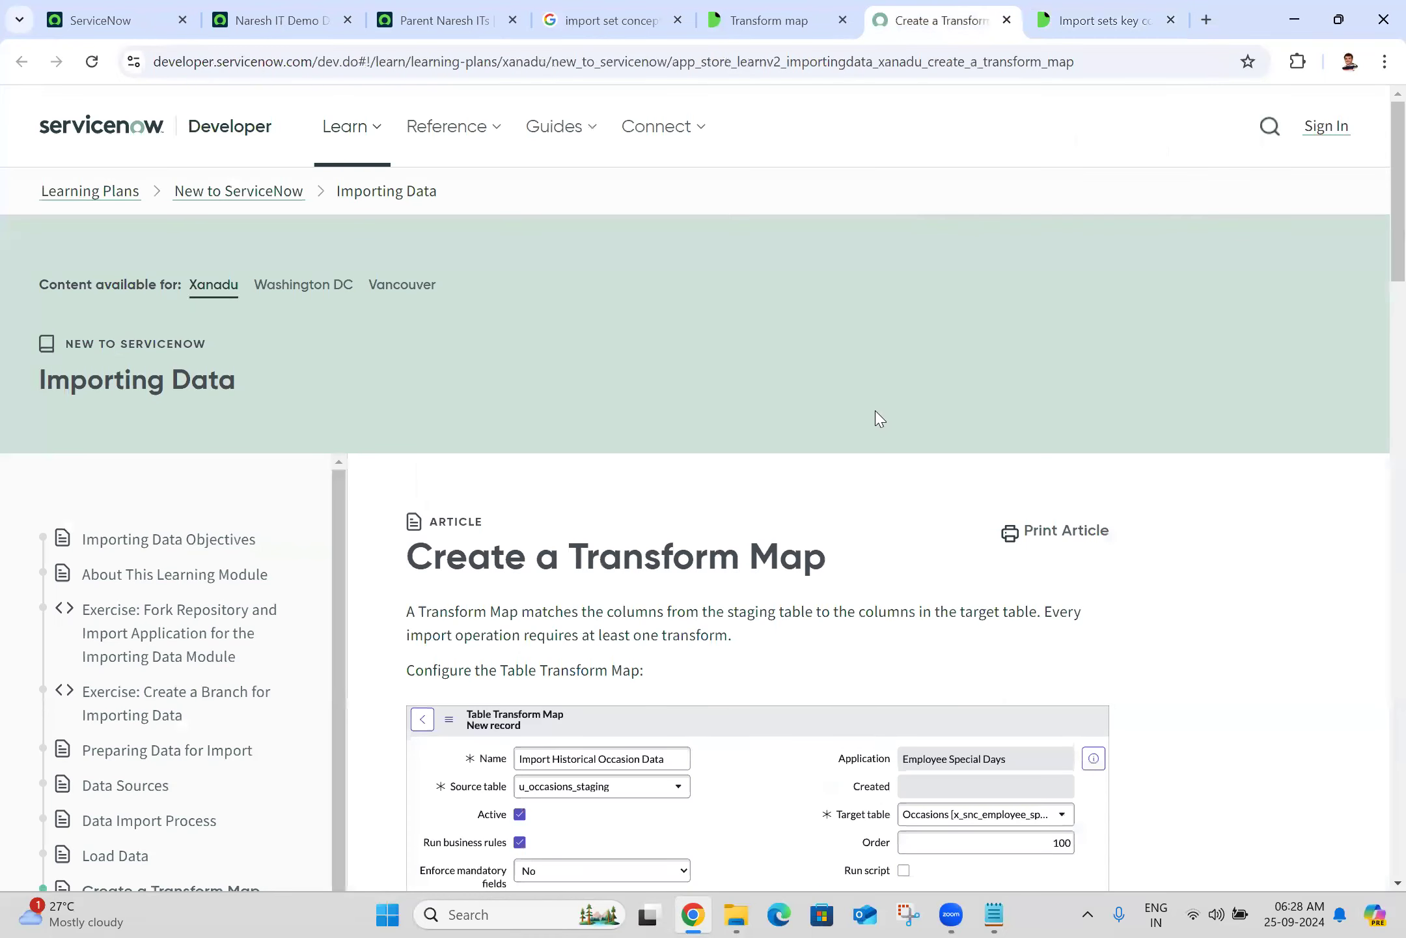
left_click(1049, 5)
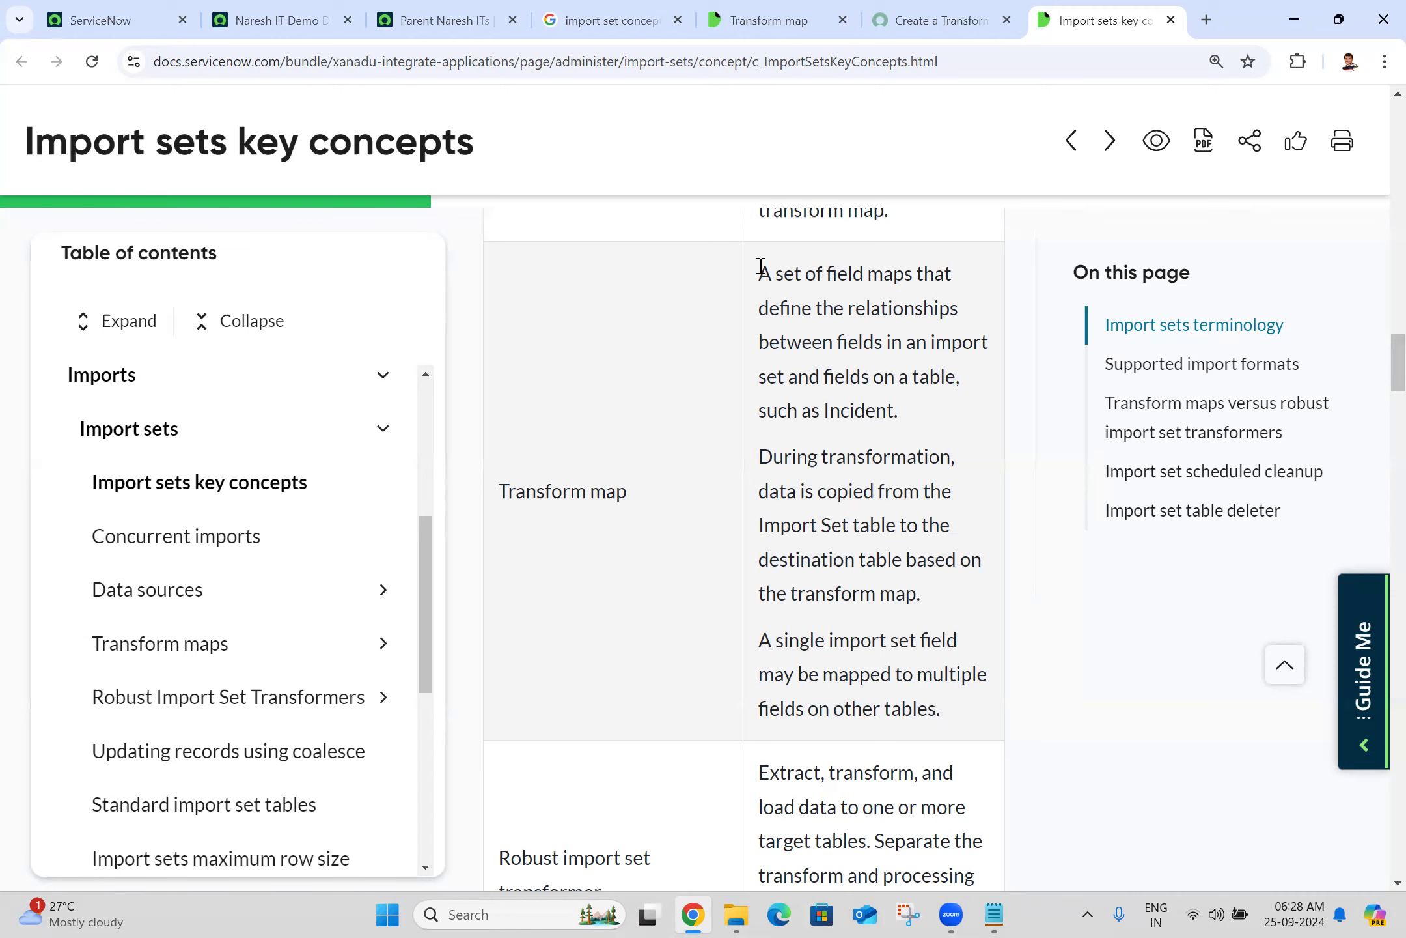
Copy the start of the Transform map definition, from "A set of field maps" through "an import set and"
left_click_drag(761, 273, 993, 351)
left_click_drag(889, 378, 823, 385)
key("ctrl+c")
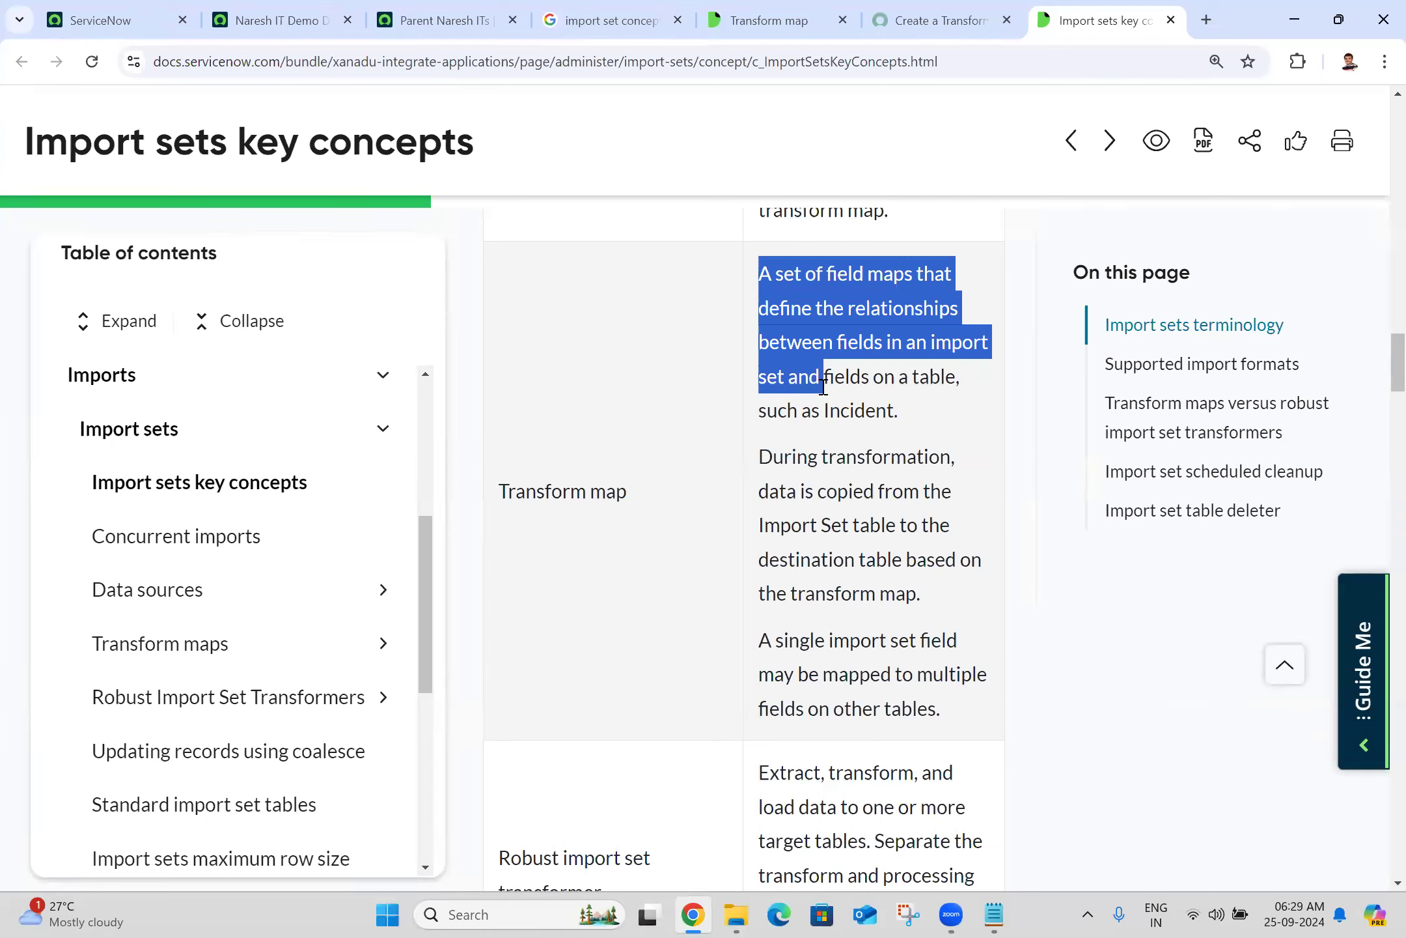
left_click(823, 385)
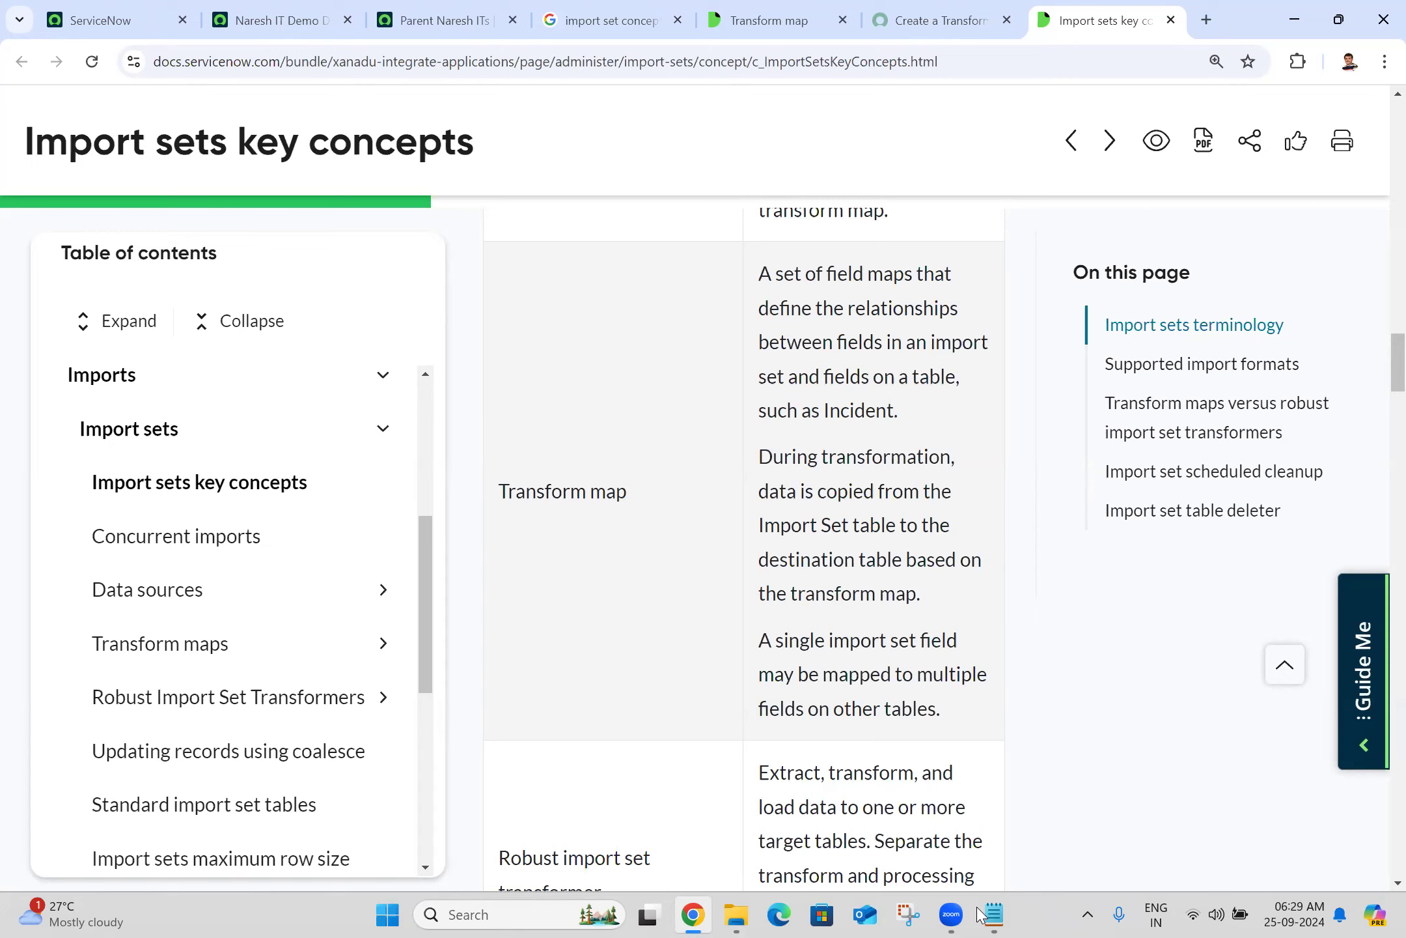
Switch to Notepad, write "Transform map is" under Transform Maps, paste the copied definition, finish it with "fields in a existing servicenow table.", and save
left_click(997, 915)
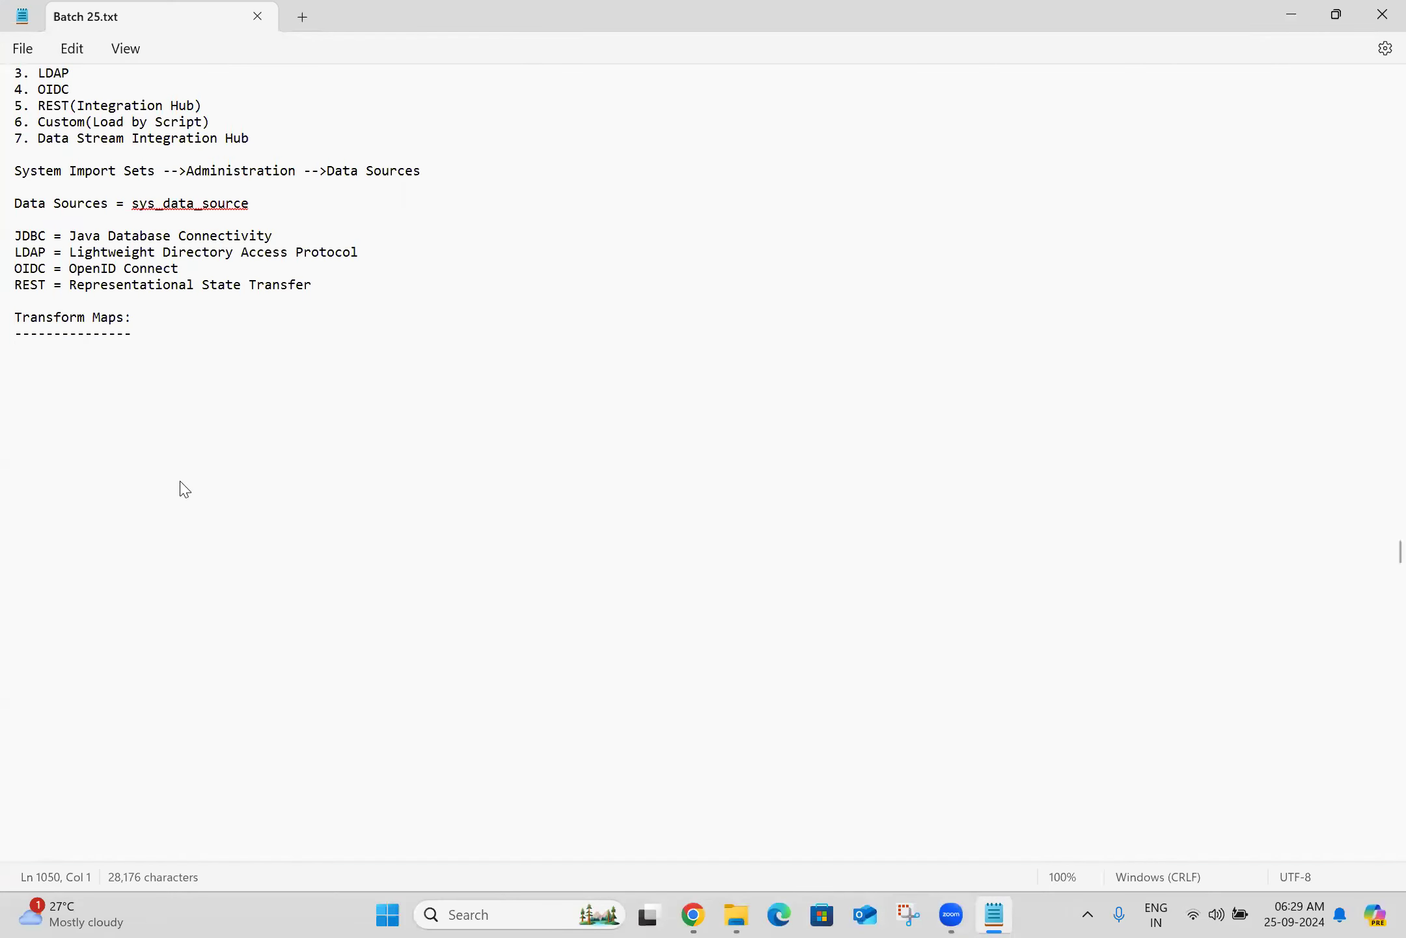
type("Transform map is")
key("ctrl+v")
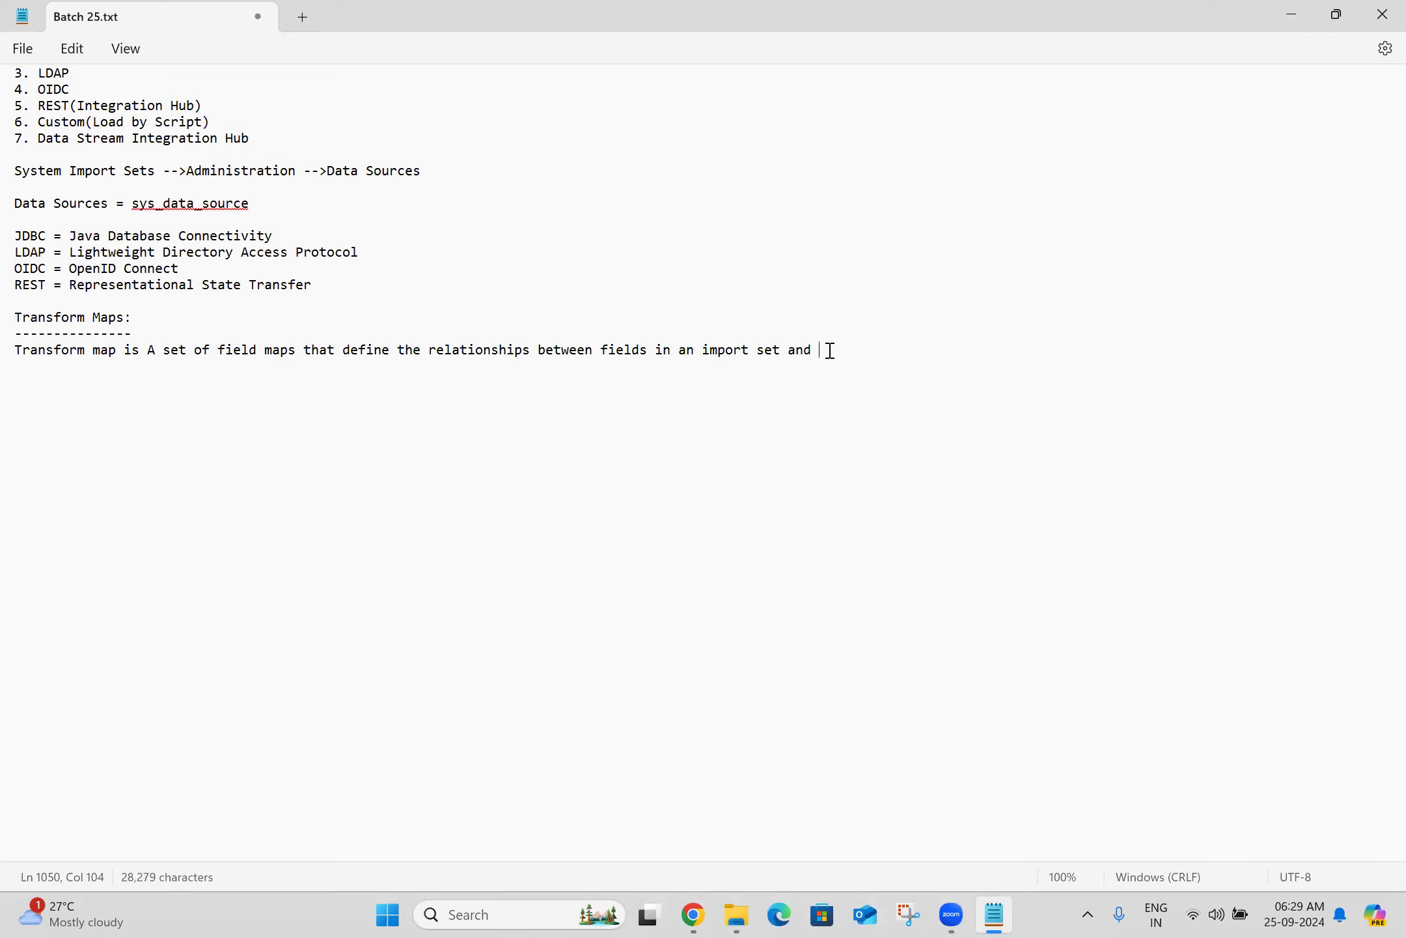
type("fields in a existing servicenow ")
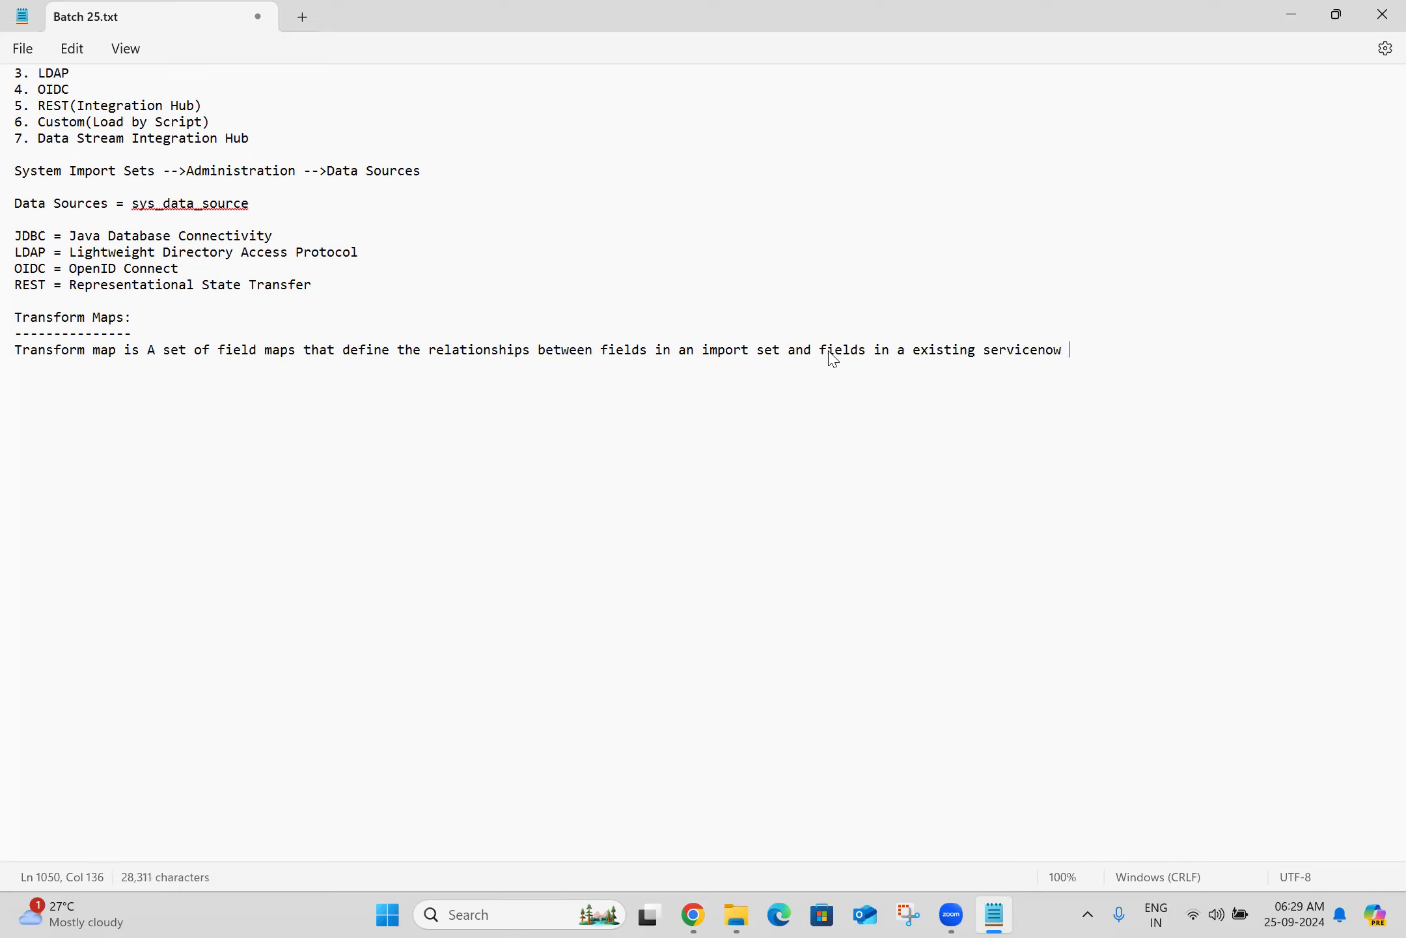
type("table.")
left_click(772, 393)
key("ctrl+s")
Copy the Import sets key concepts page's URL from Chrome, paste it below the transform map definition in Batch 25.txt, and save the file
left_click(694, 914)
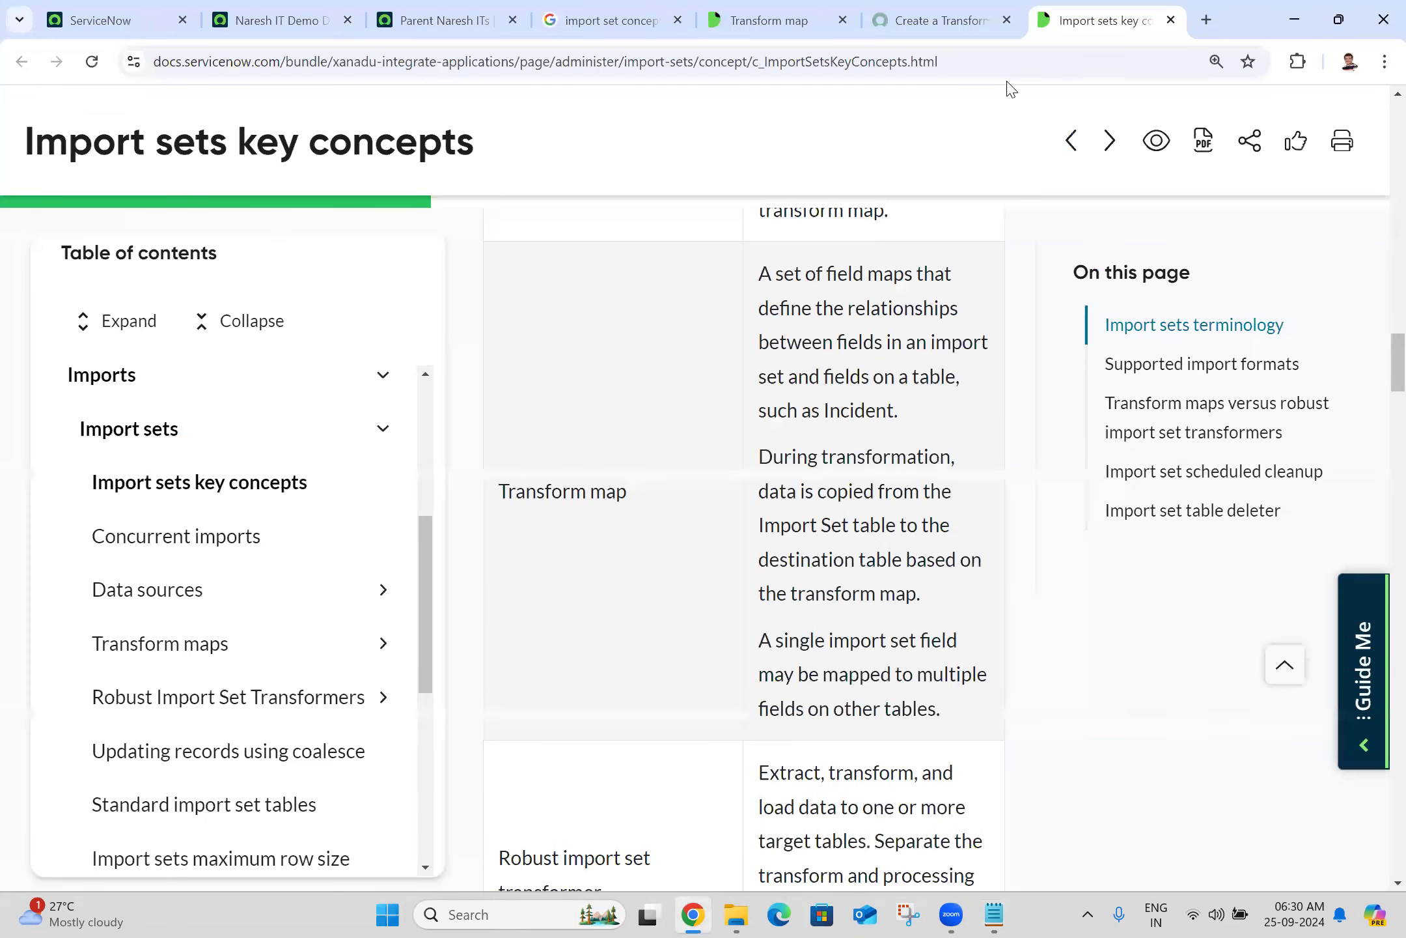
left_click(1005, 69)
key("ctrl+c")
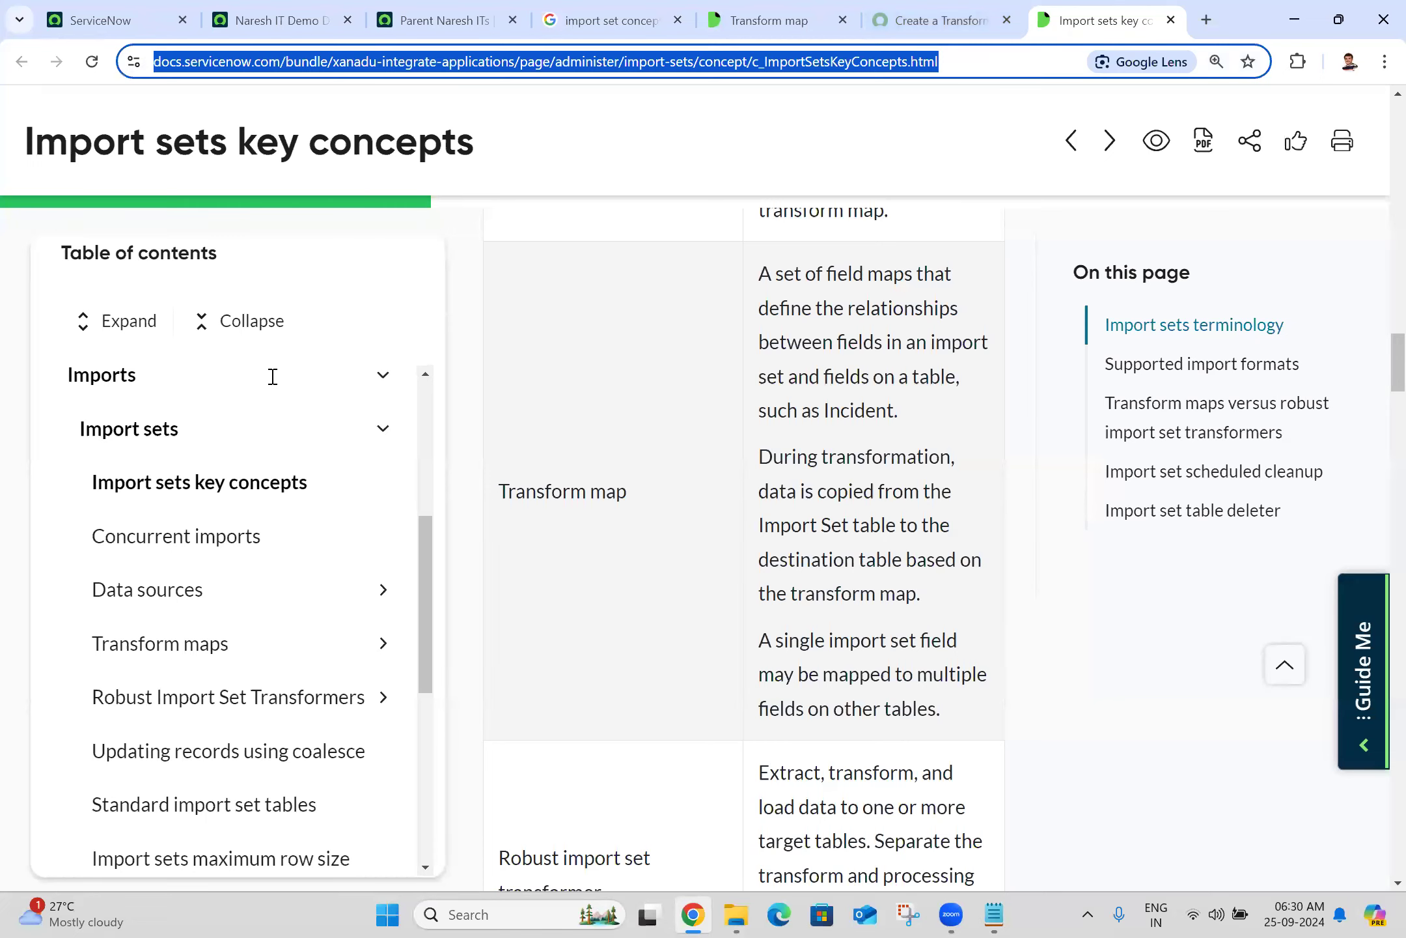
key("alt+Tab")
key("ctrl+v")
key("Return")
key("Return")
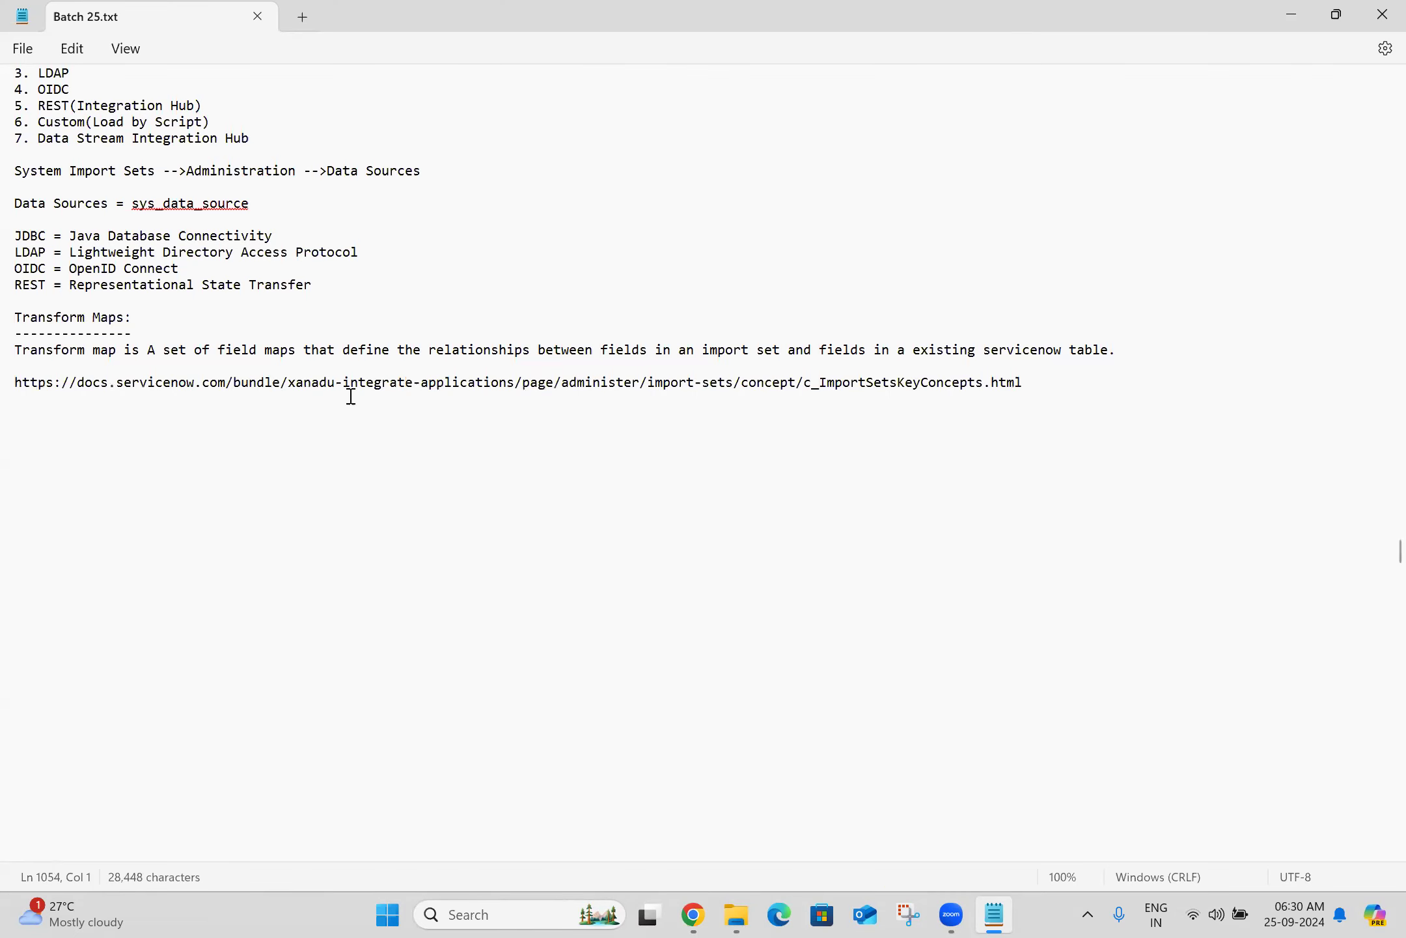
Switch to the ServiceNow home page in Chrome and filter the application navigator for "transform ma" to locate the Transform Maps module
left_click(696, 915)
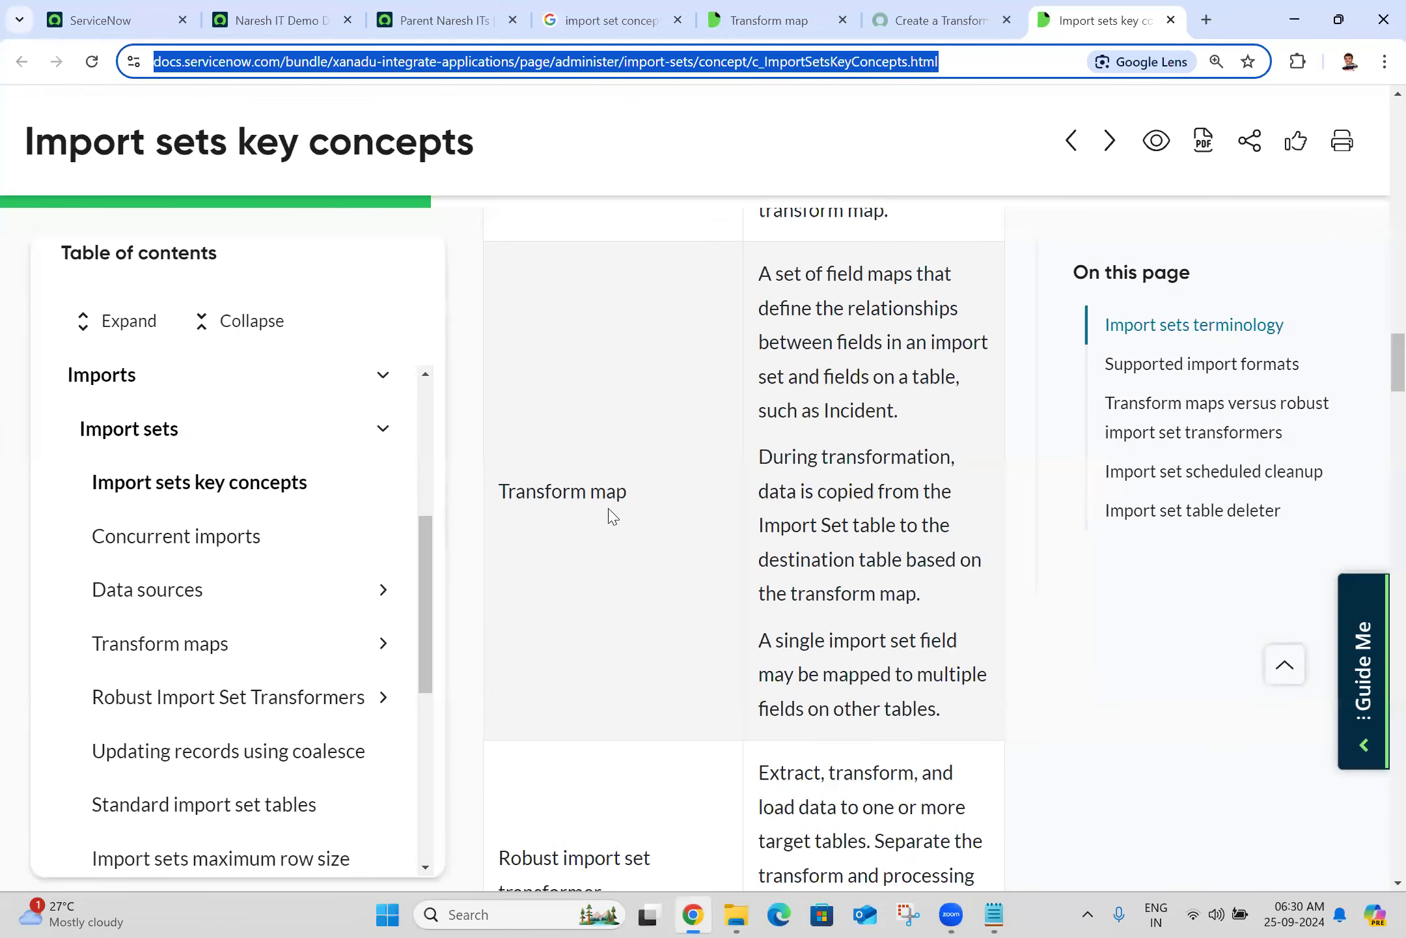
left_click(194, 11)
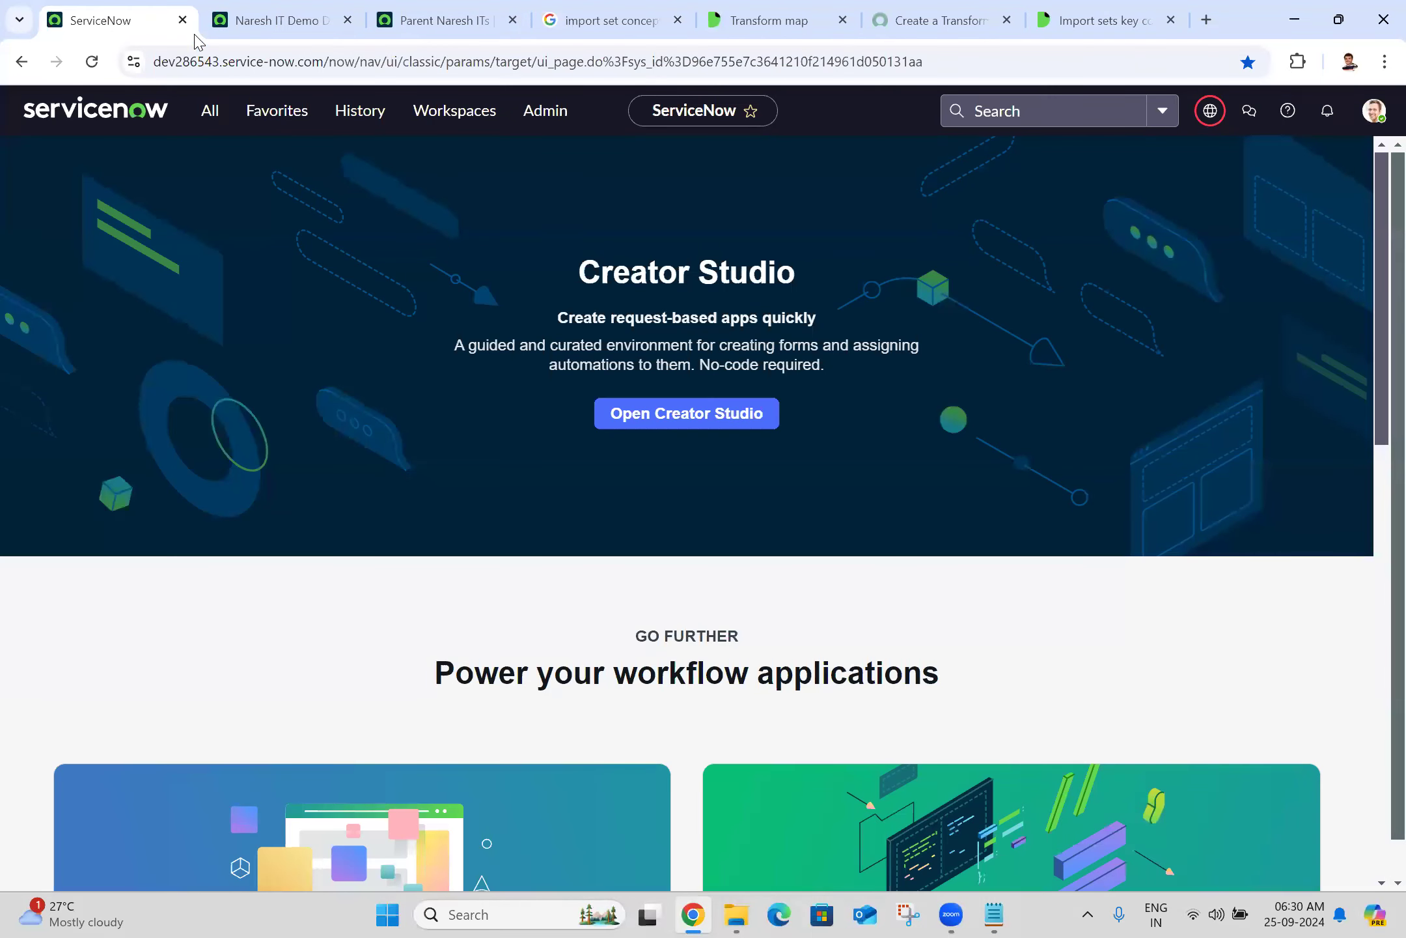
left_click(209, 116)
double_click(222, 165)
type("tr")
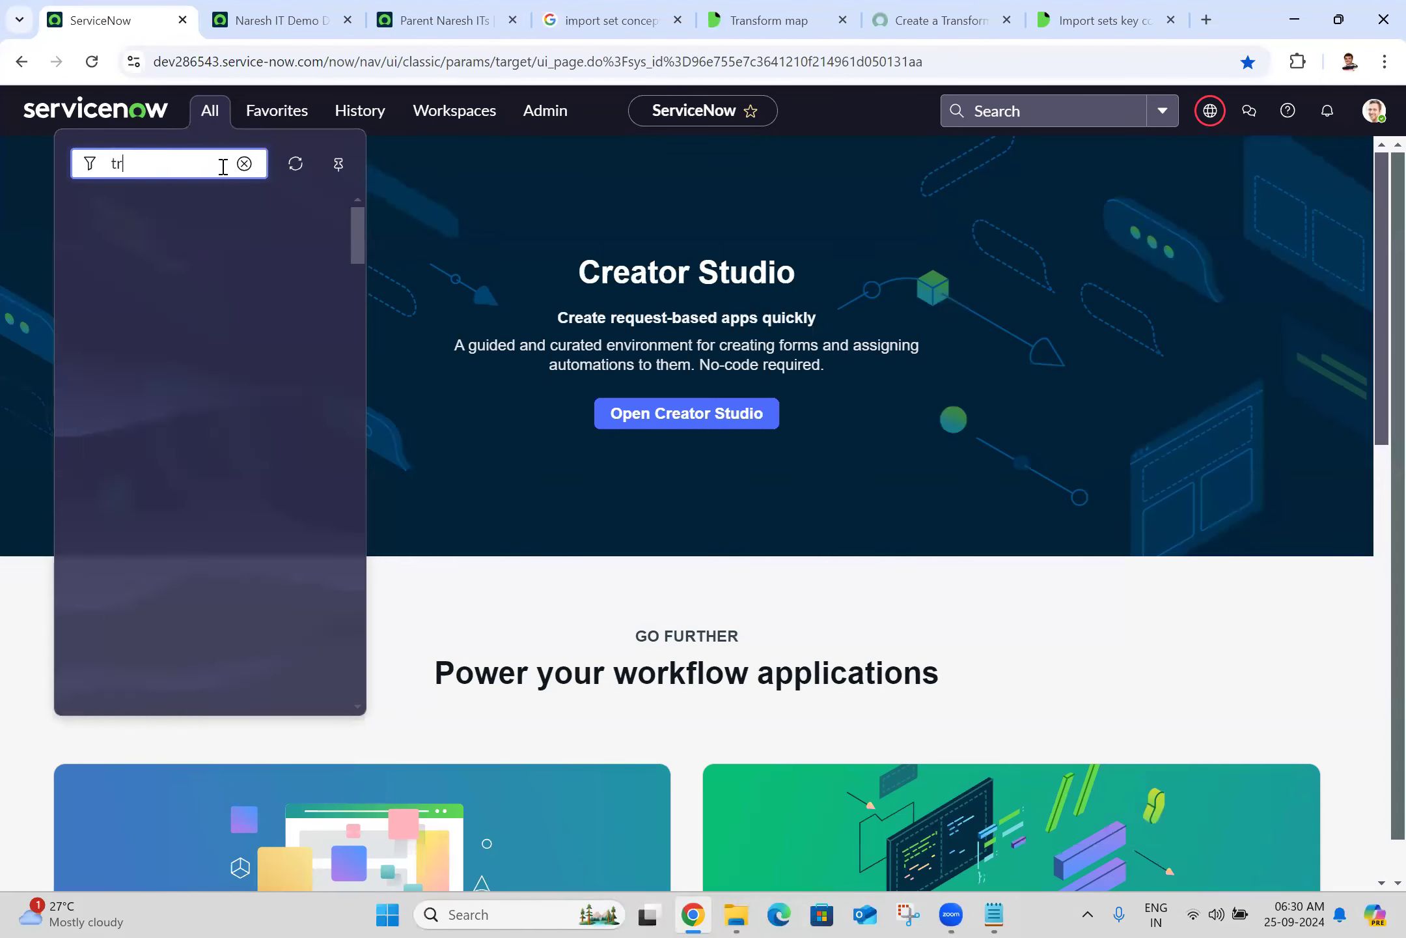
type("ansform ma")
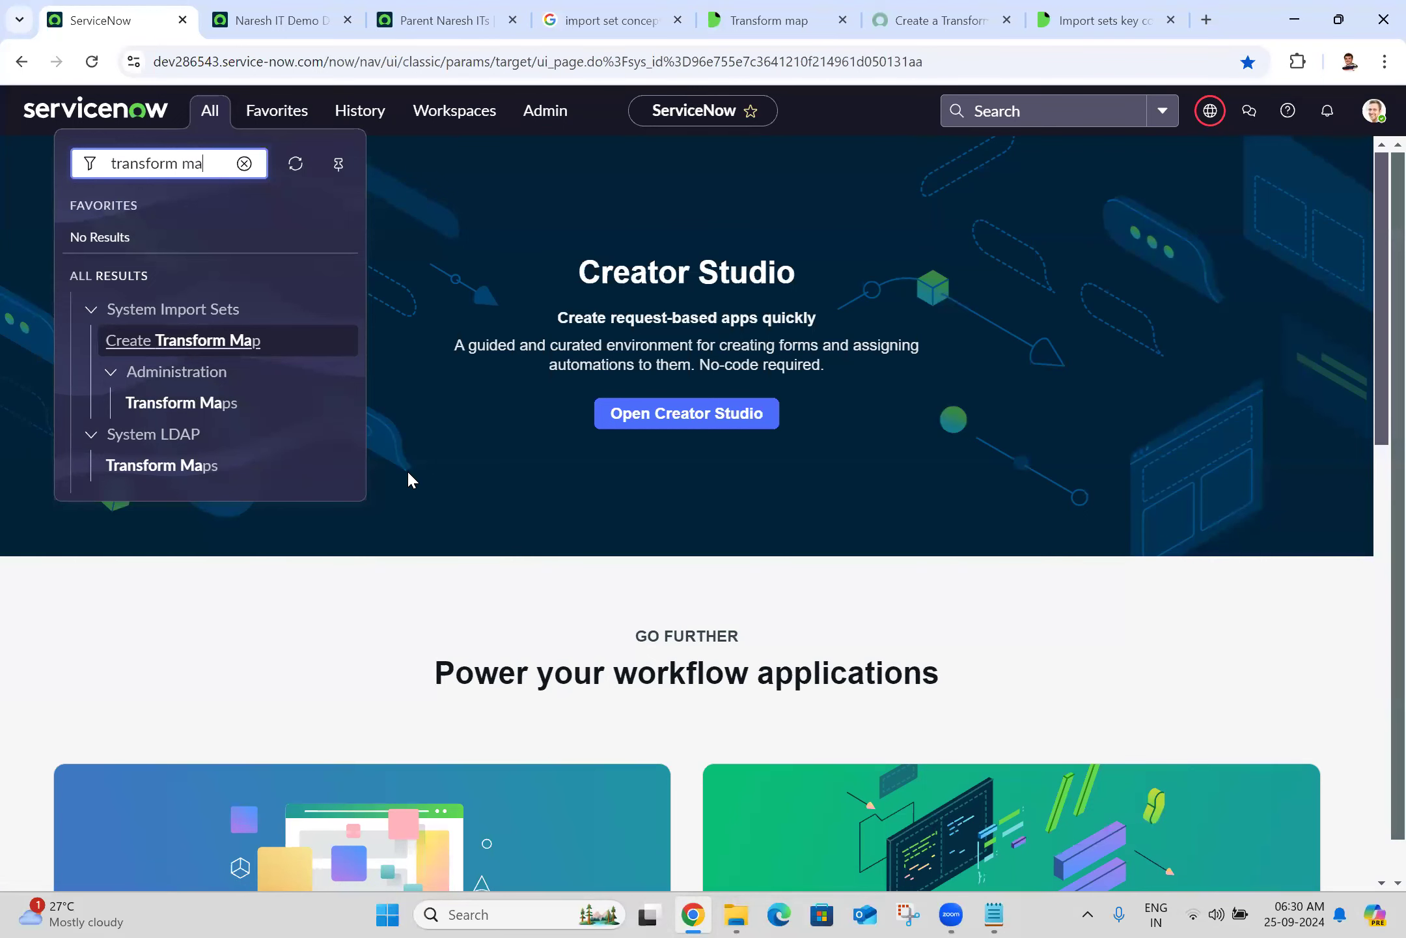
Switch to Notepad and write the path "System Import Sets -->Administration -->Transform Maps" below the documentation URL
key("alt+Tab")
type("Import ")
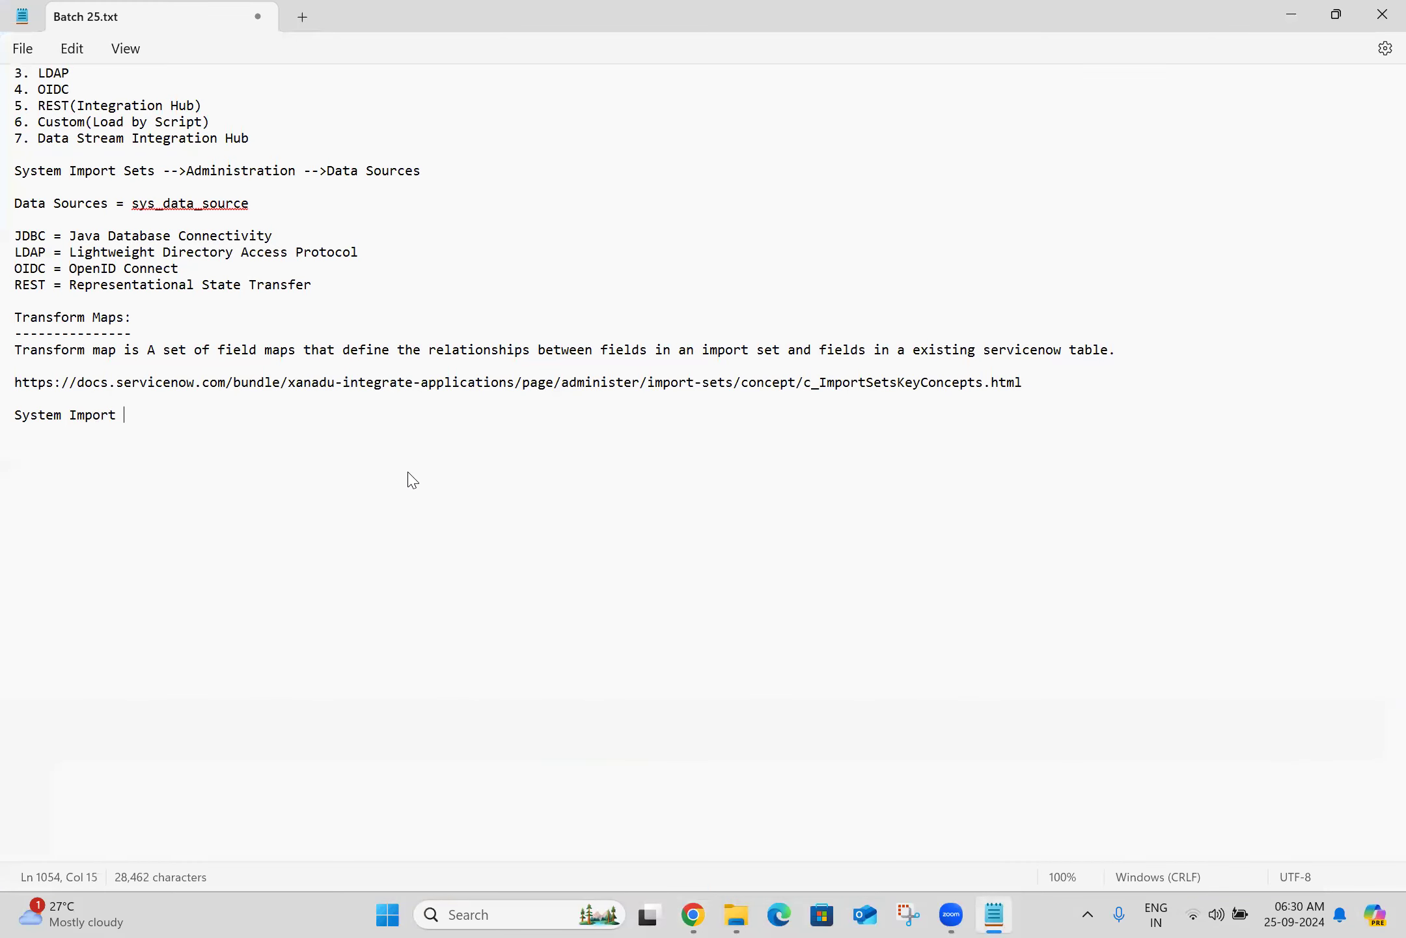
type("Sets -->Admin")
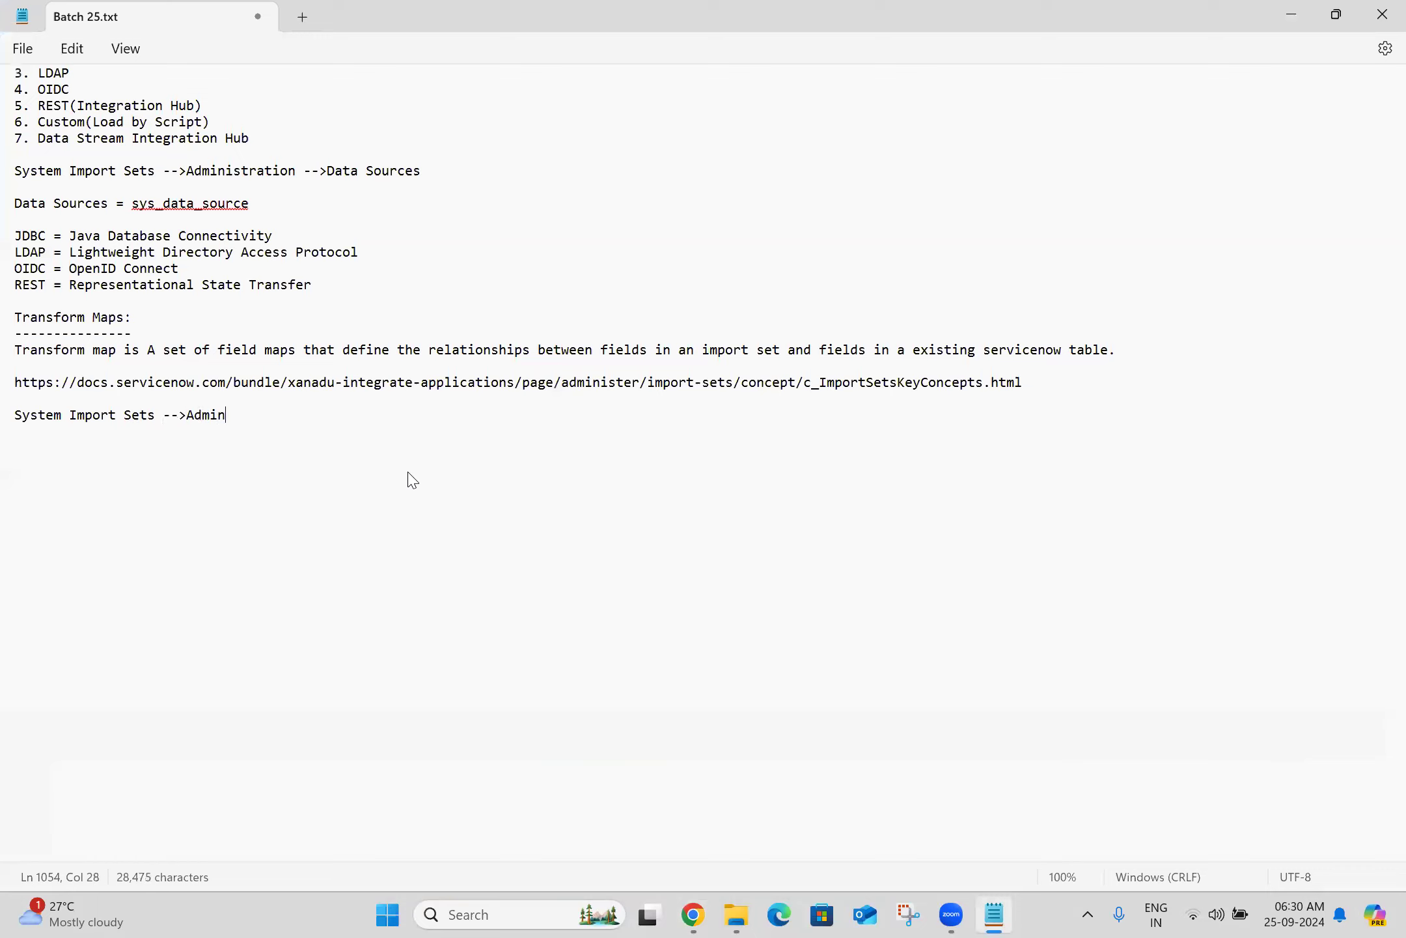
type("istration -->Transfor")
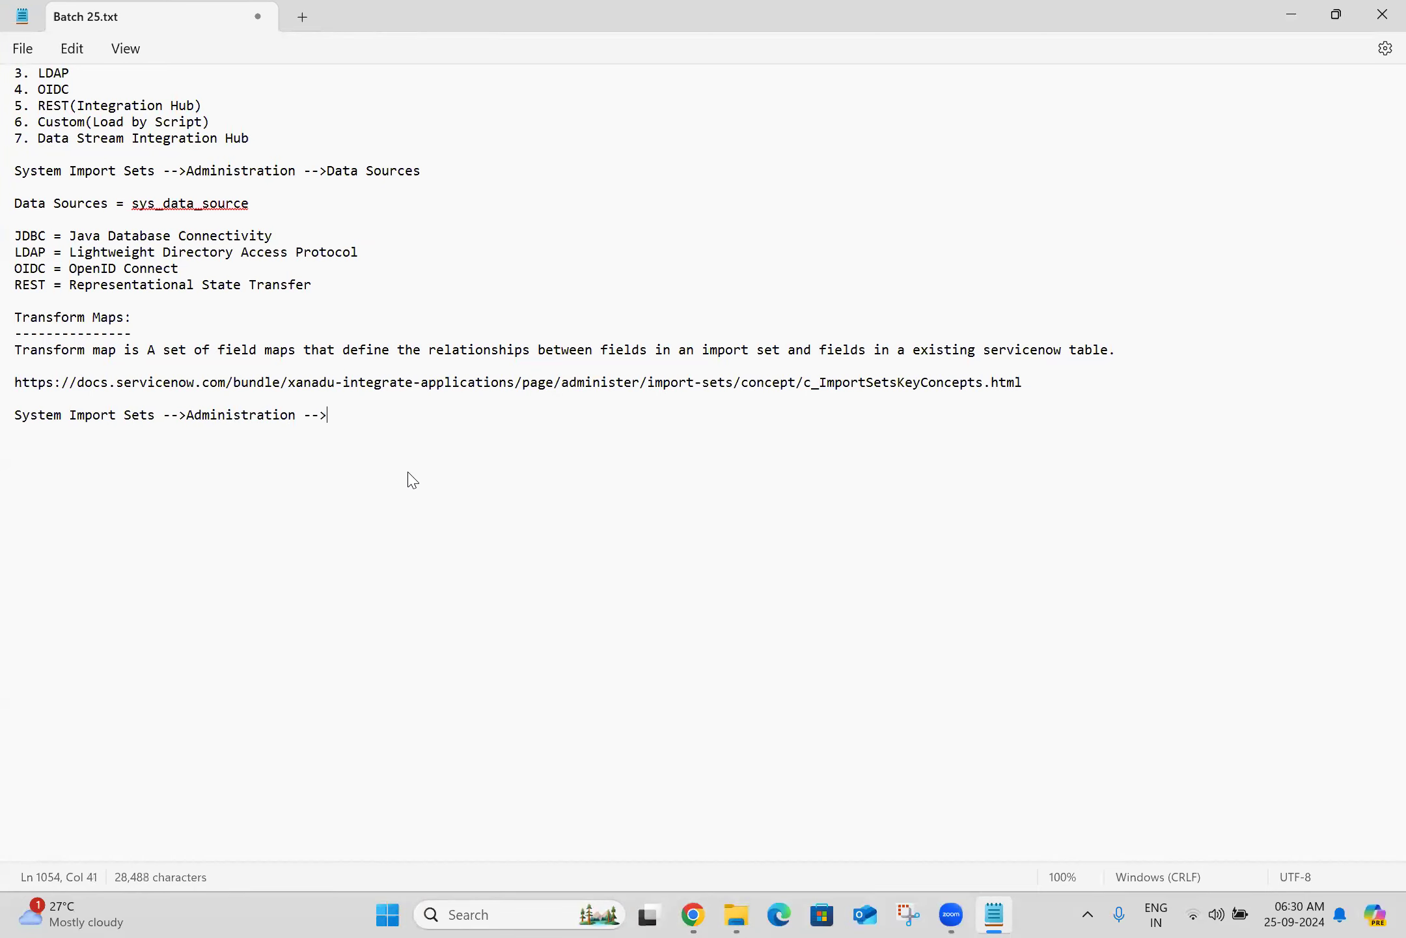
type("m Maps")
key("Return")
key("Return")
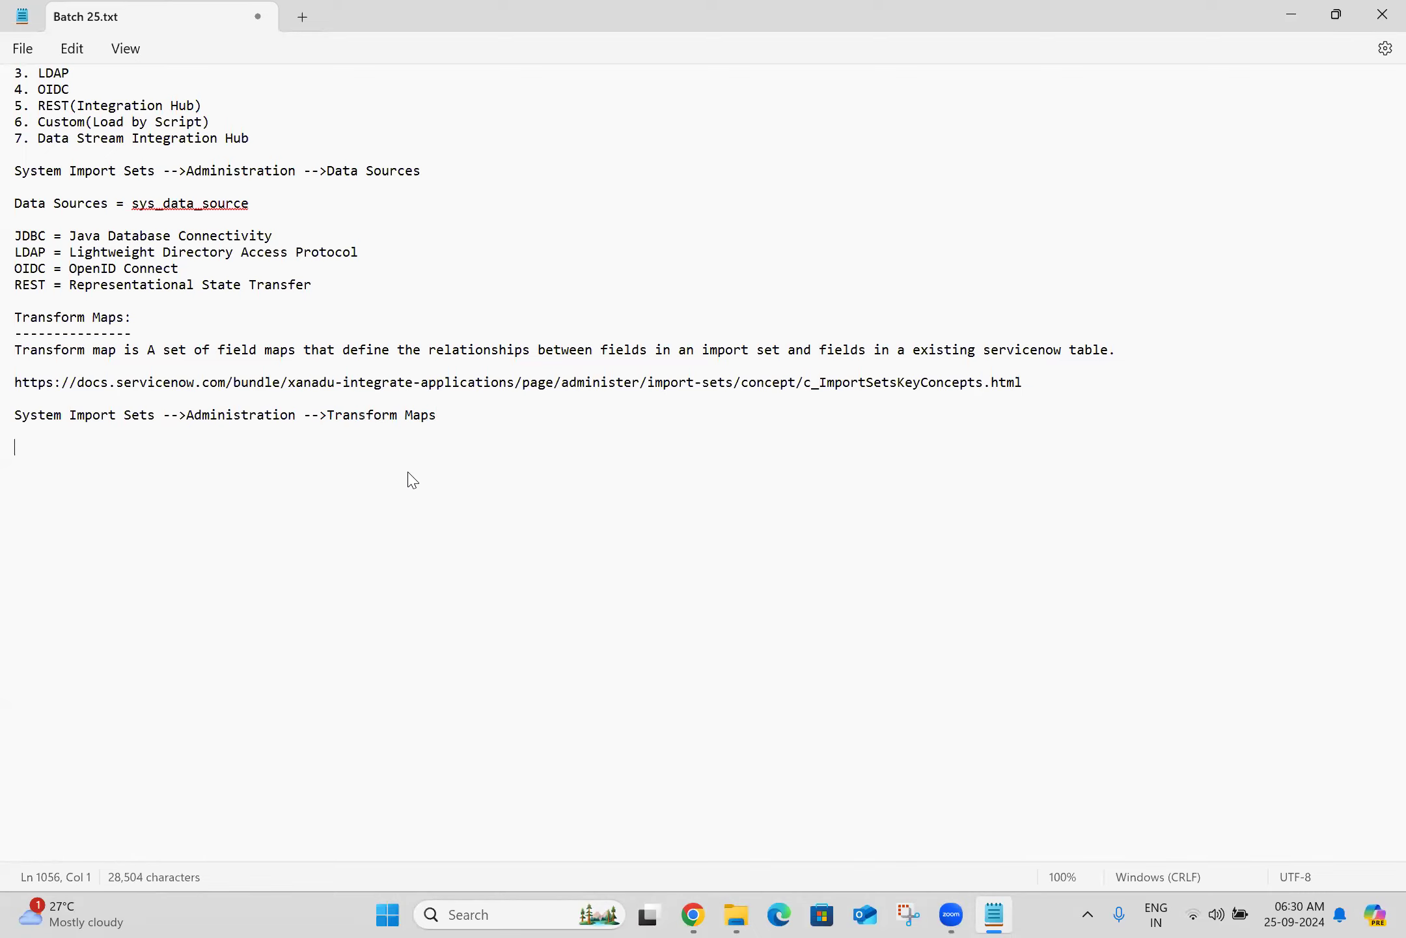
Copy "Transform Maps" from the navigation path into a new line below it, append "=", and save Batch 25.txt
double_click(350, 415)
key("ctrl+shift+Right")
key("ctrl+shift+Right")
key("ctrl+shift+Right")
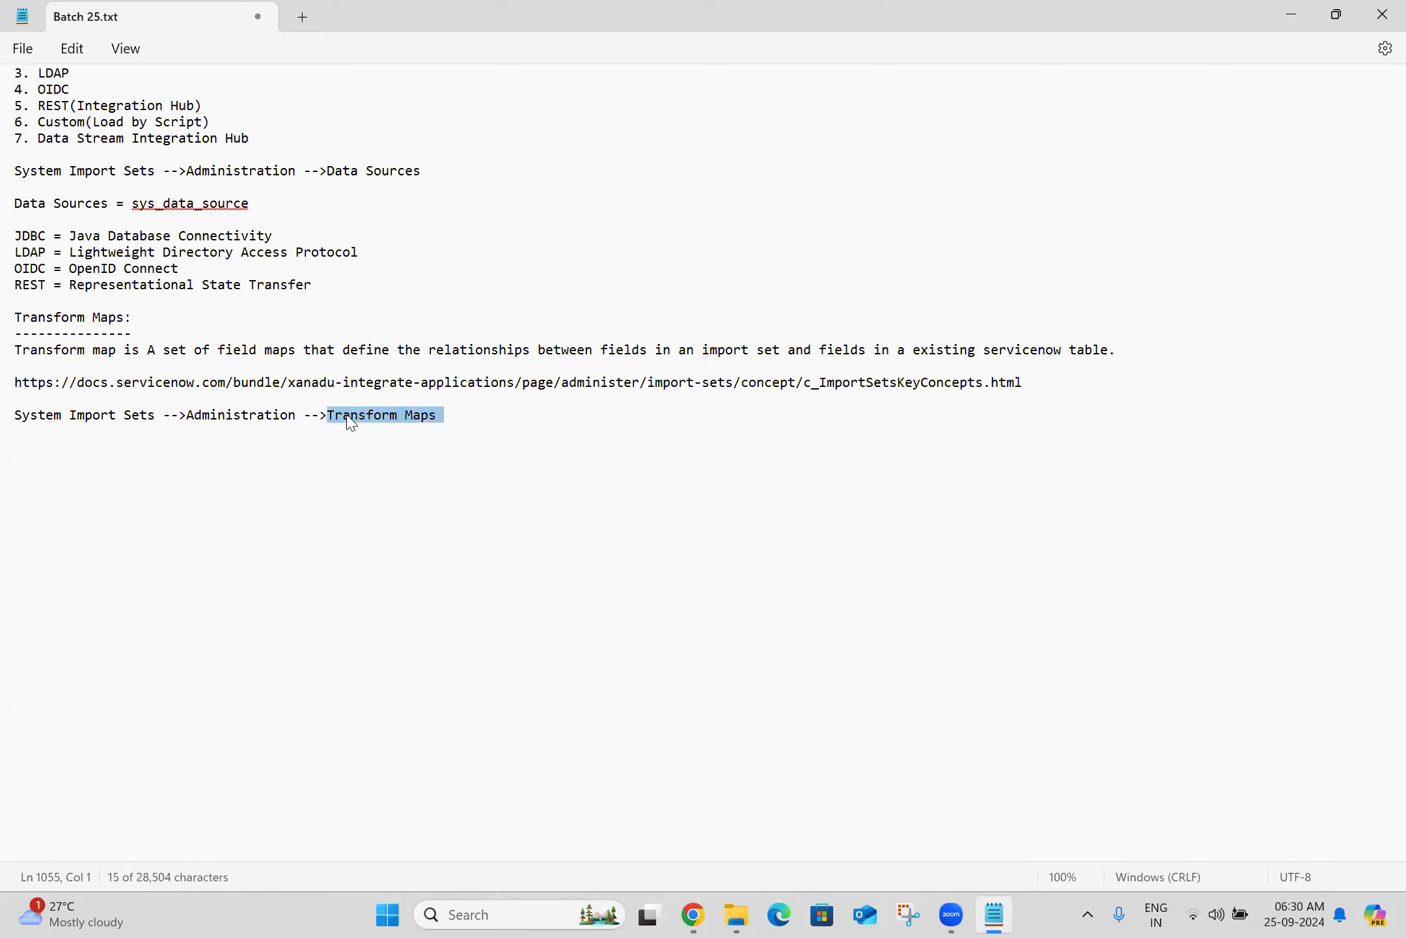
key("ctrl+c")
left_click(274, 447)
key("ctrl+v")
left_click(230, 452)
type("=")
key("ctrl+s")
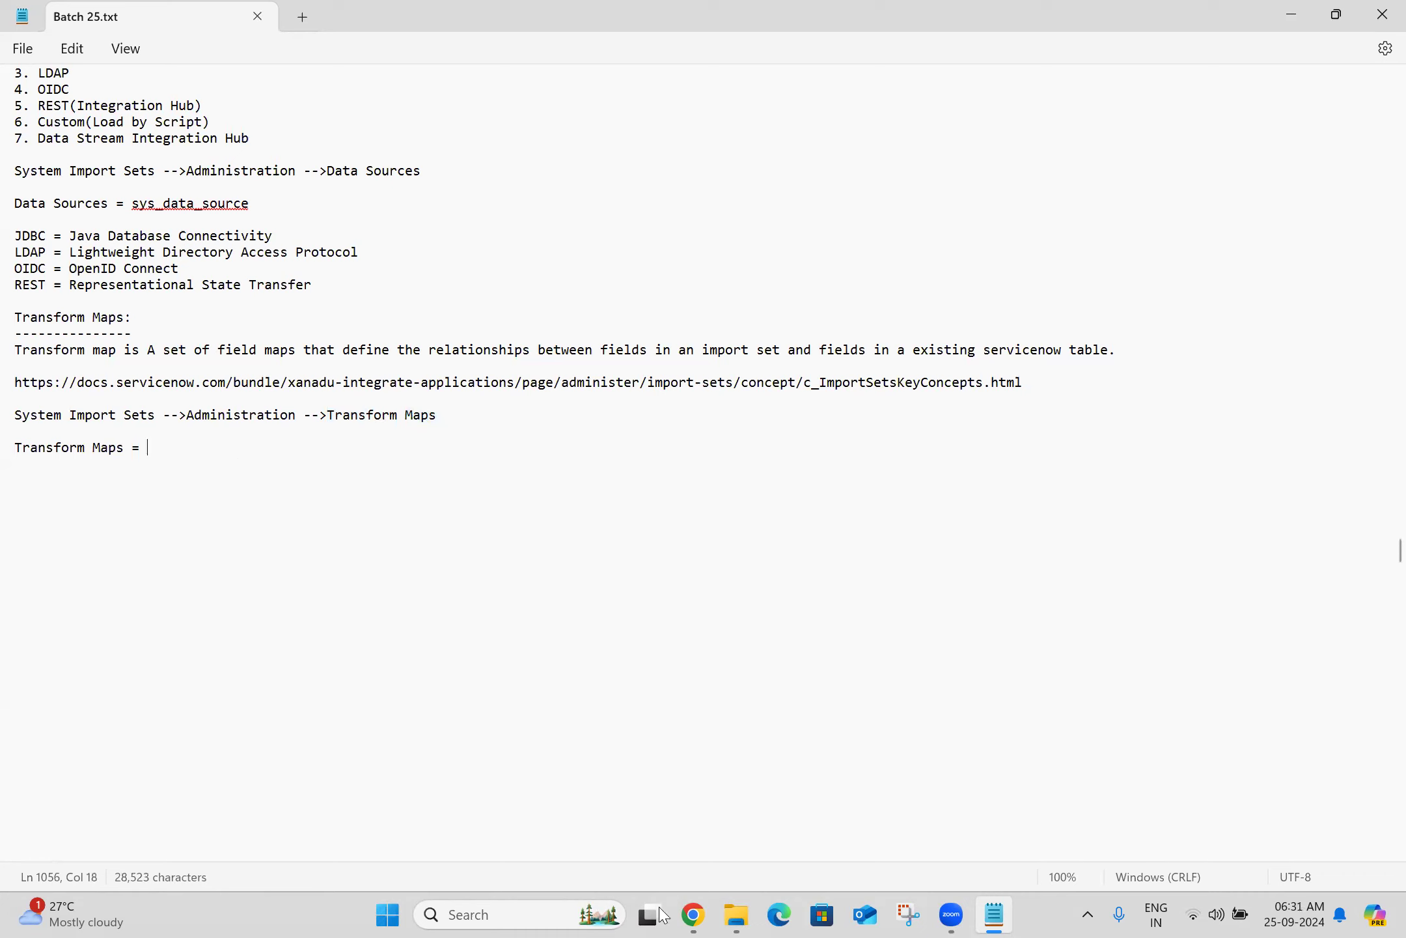
Copy the table name sys_transform_map from the Naresh IT Demo Data 1 transform map's URL in Chrome and add it after "Transform Maps =" in Notepad
left_click(700, 914)
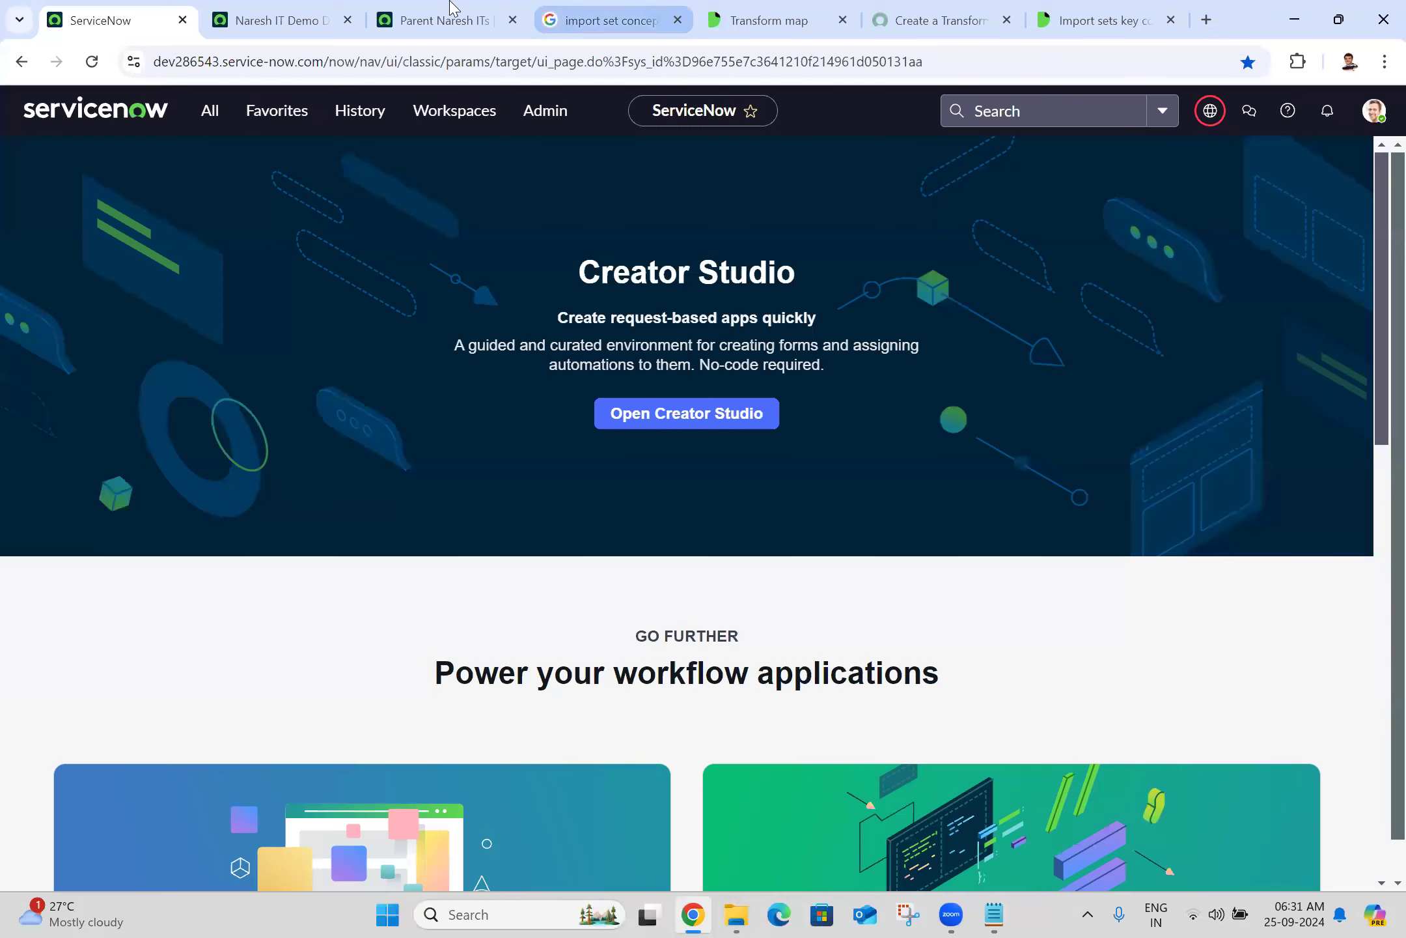
left_click(306, 14)
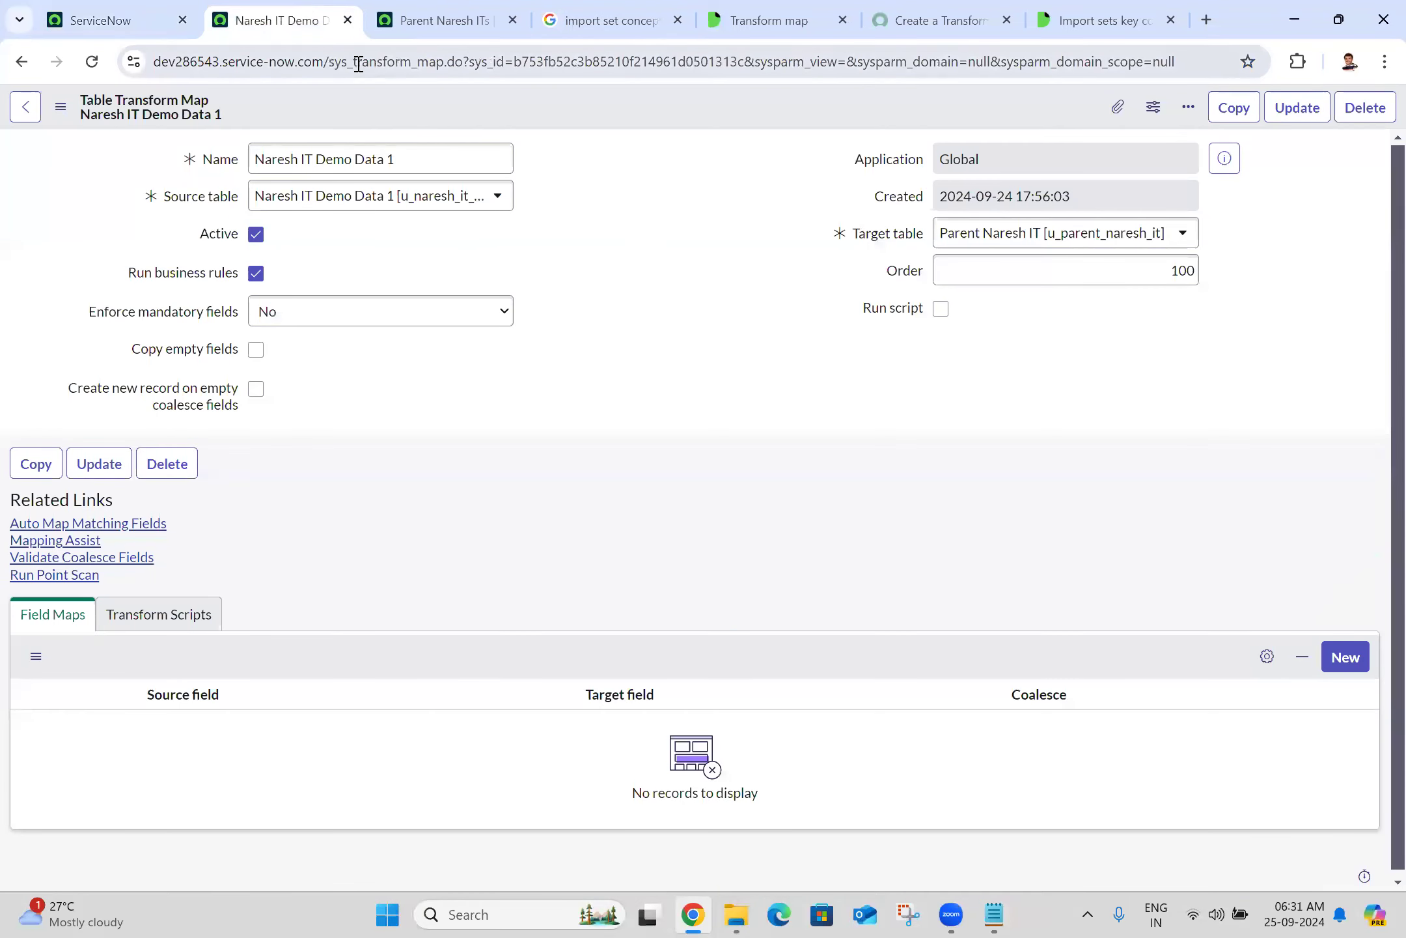
left_click_drag(328, 63, 446, 73)
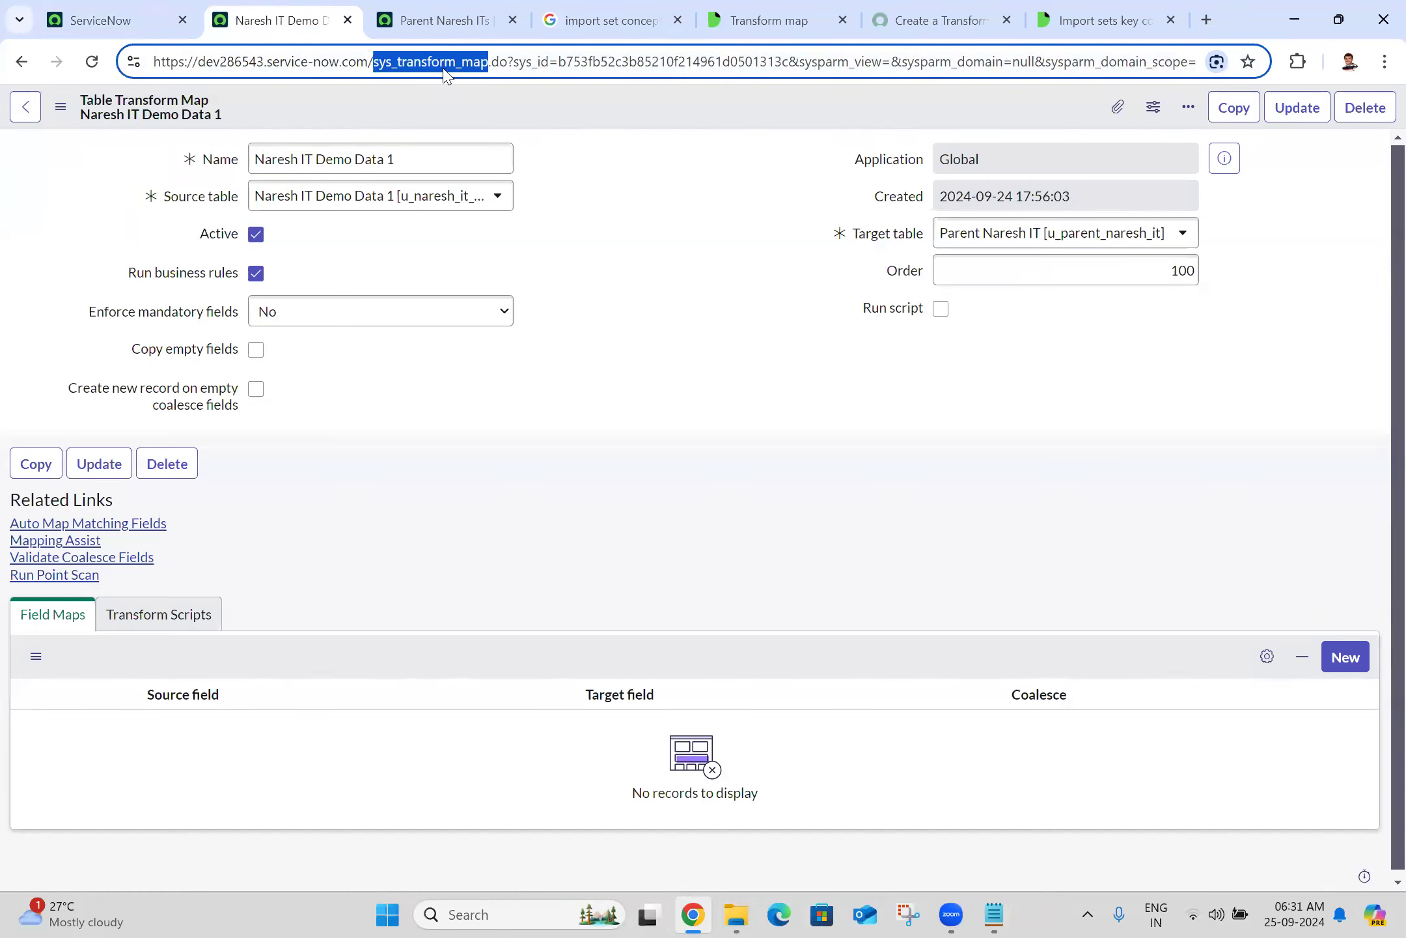
left_click(444, 68)
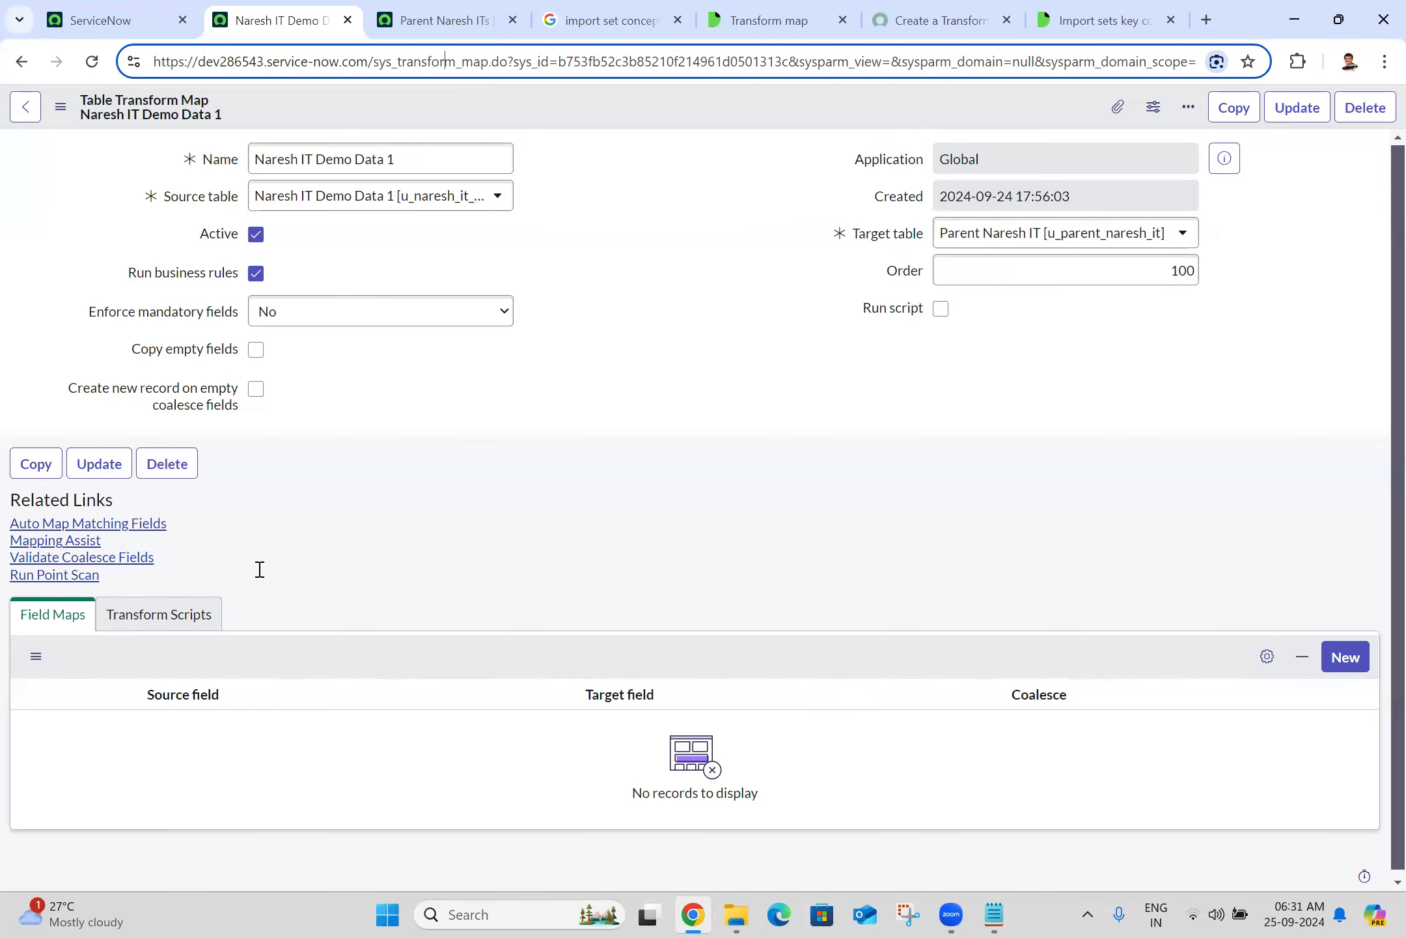
key("alt+Tab")
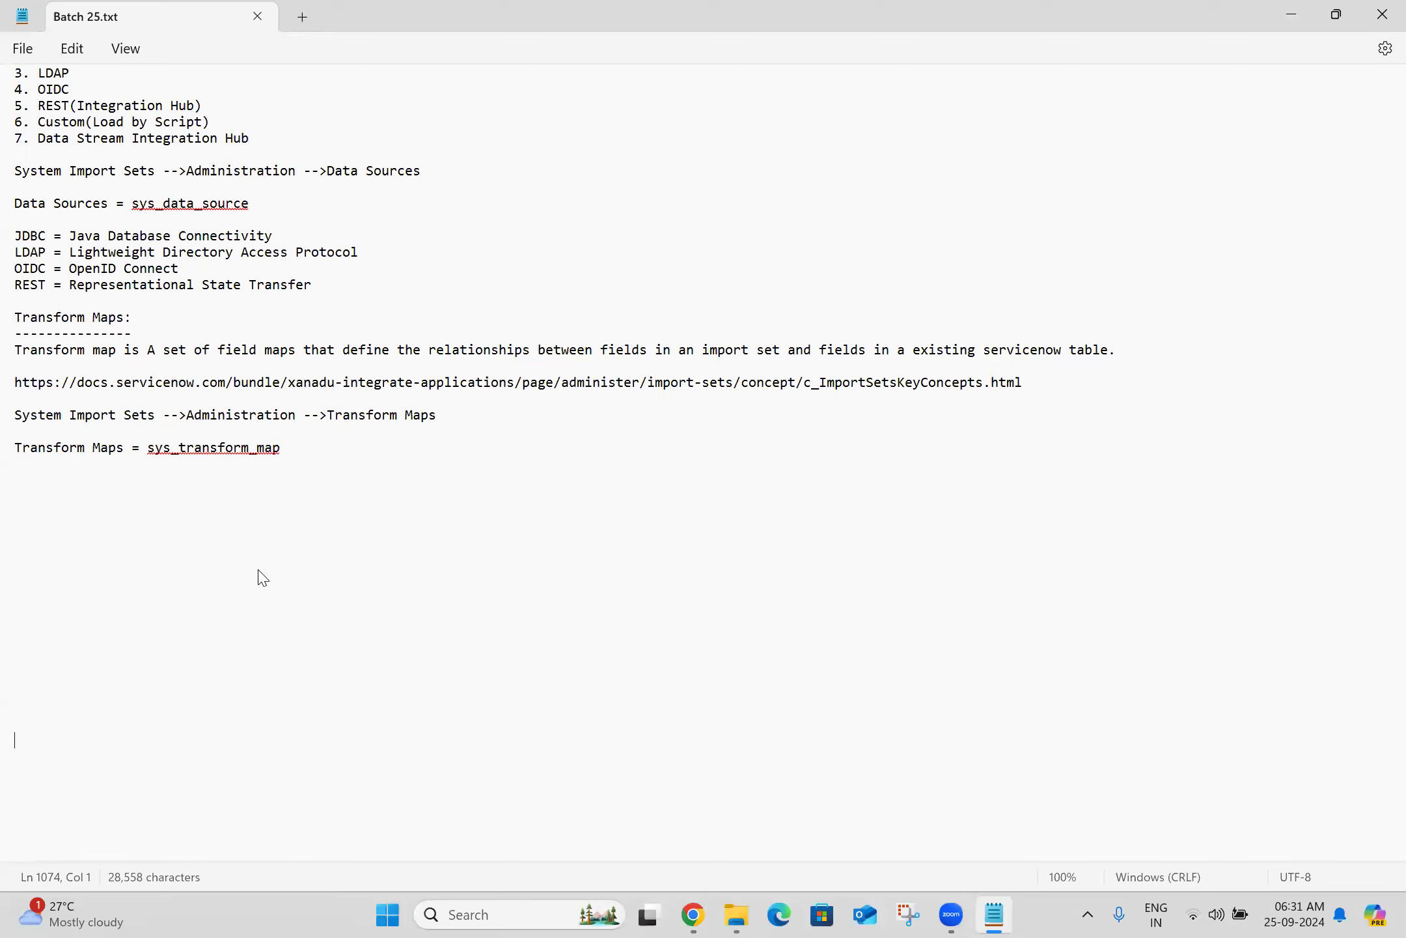
Switch to Chrome and close all tabs following the Parent Naresh ITs tab, keeping the Naresh IT Demo Data 1 transform map on screen
left_click(693, 915)
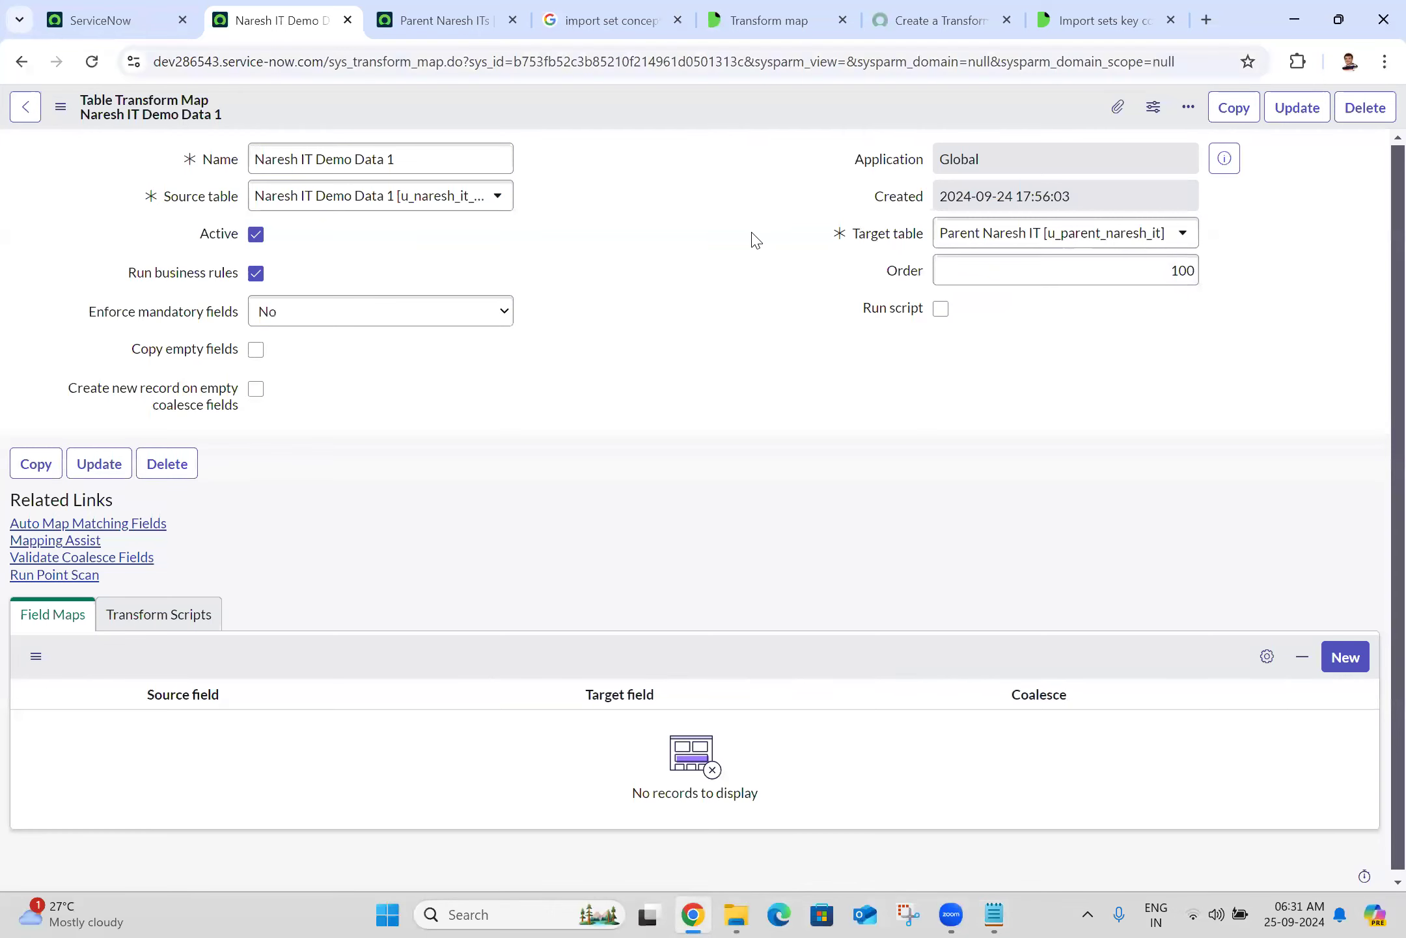
right_click(437, 5)
left_click(525, 374)
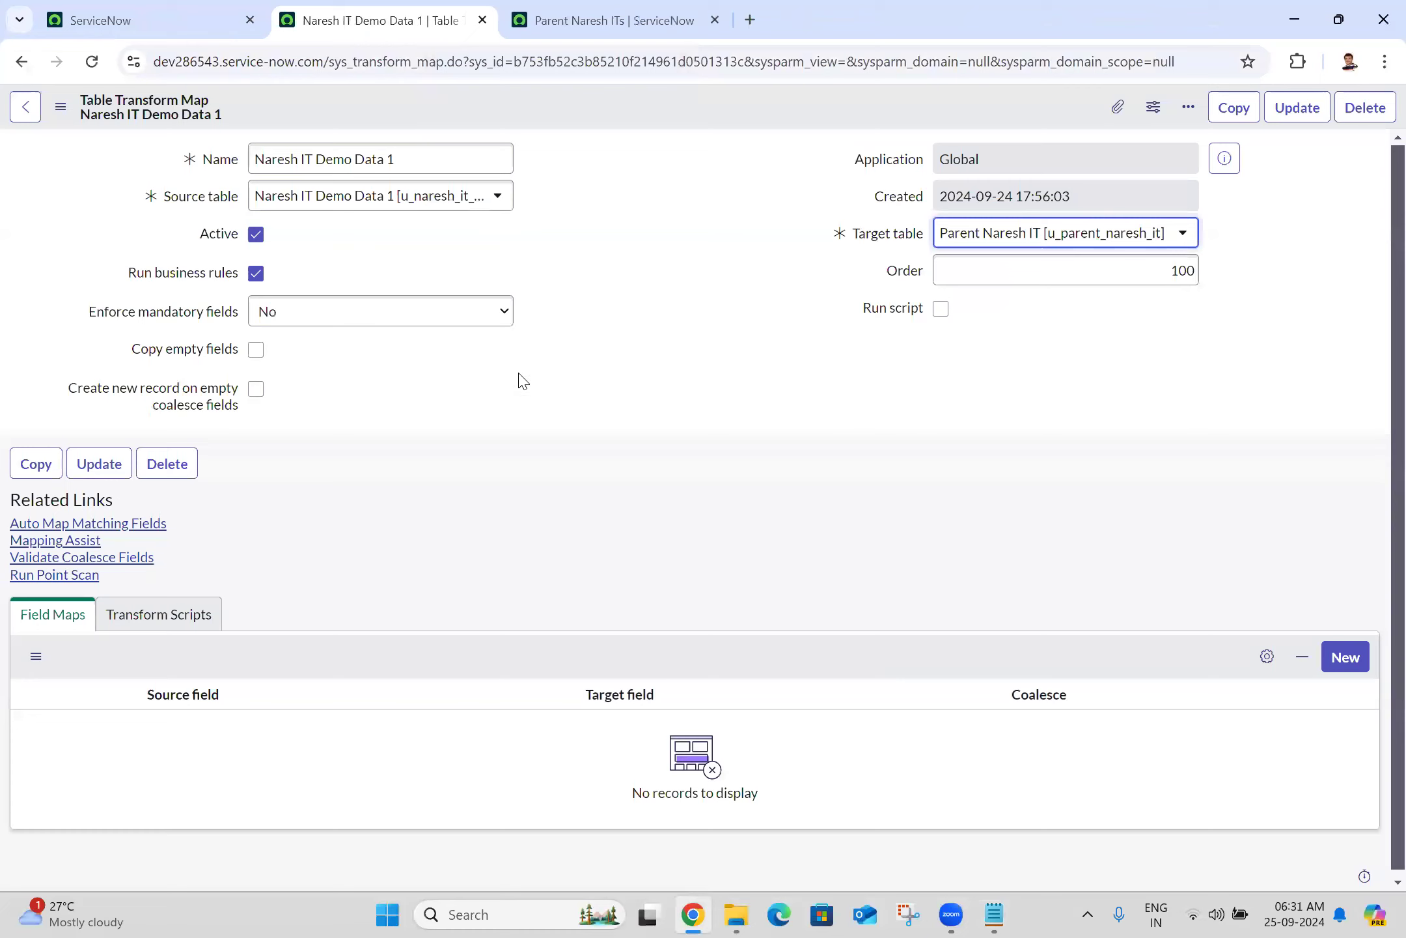
left_click(672, 409)
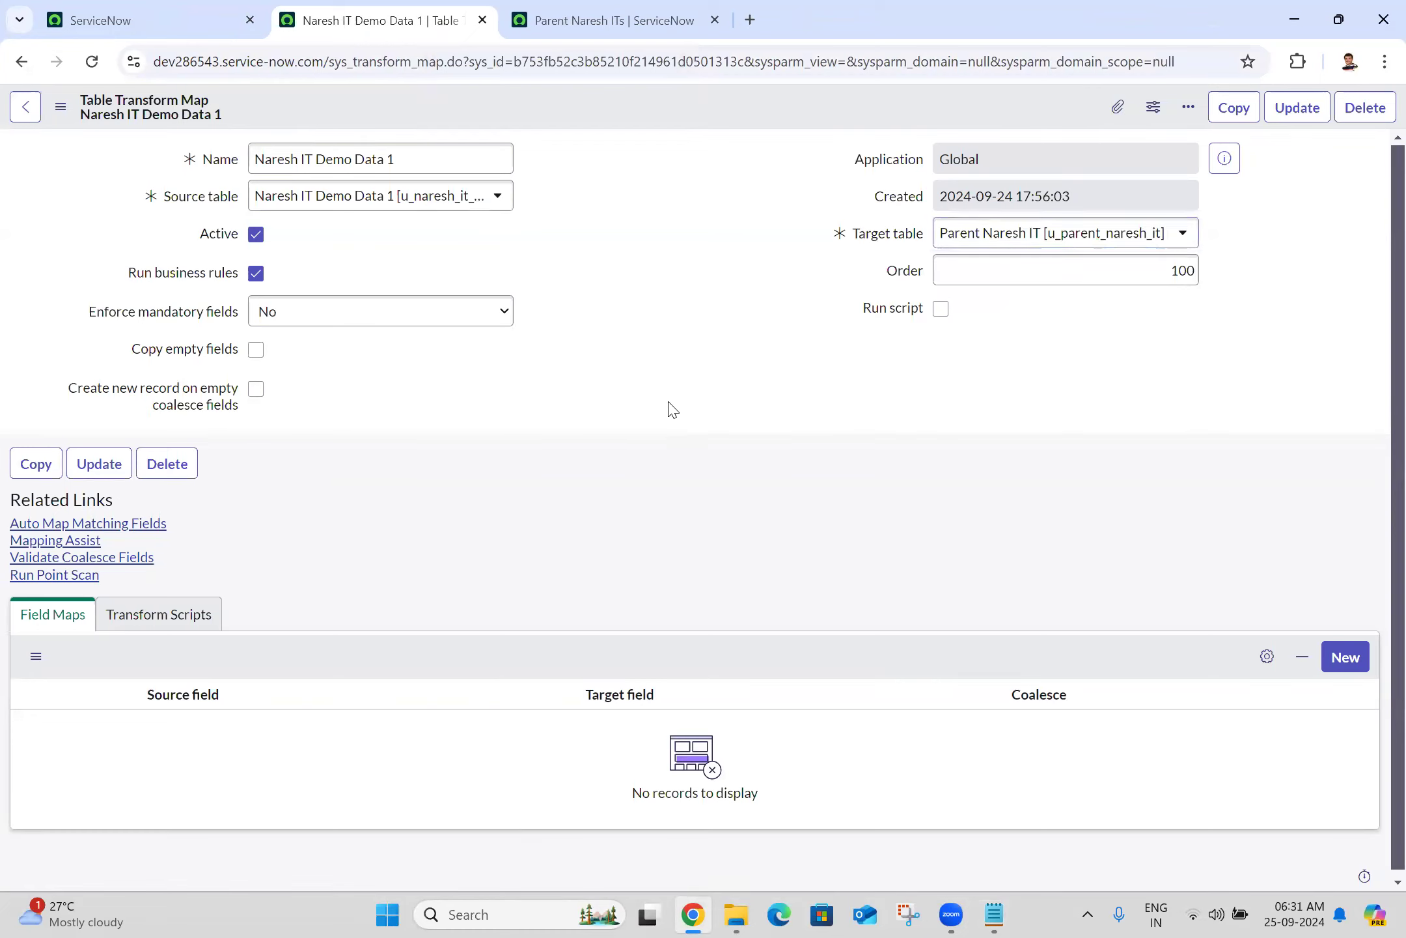
Auto-map the matching fields of the Naresh IT Demo Data 1 transform map, and open its Transform page
left_click(110, 525)
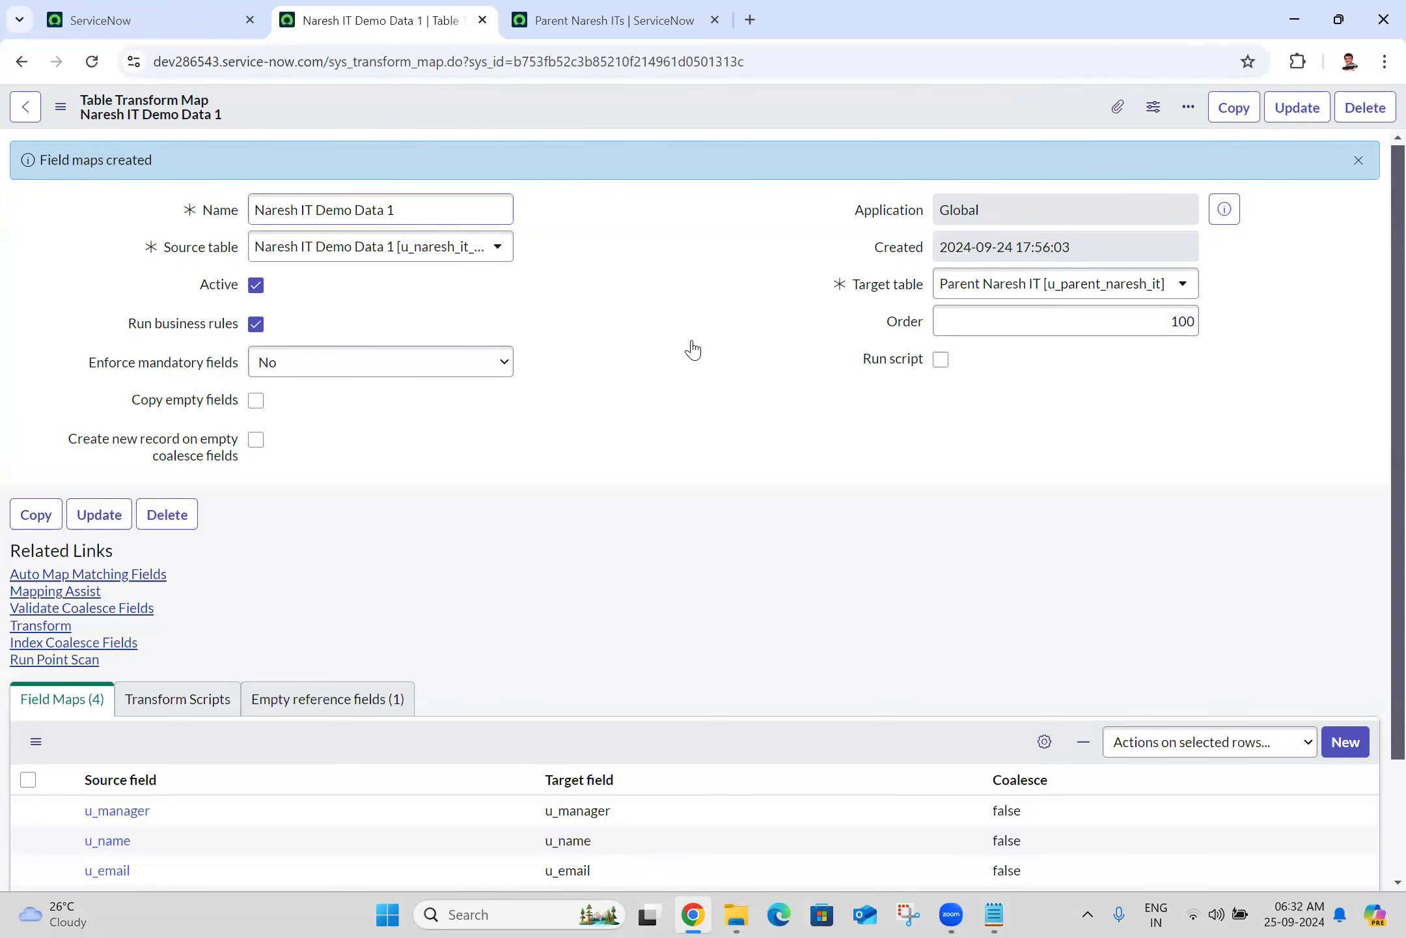
scroll(1379, 622, "down", 3)
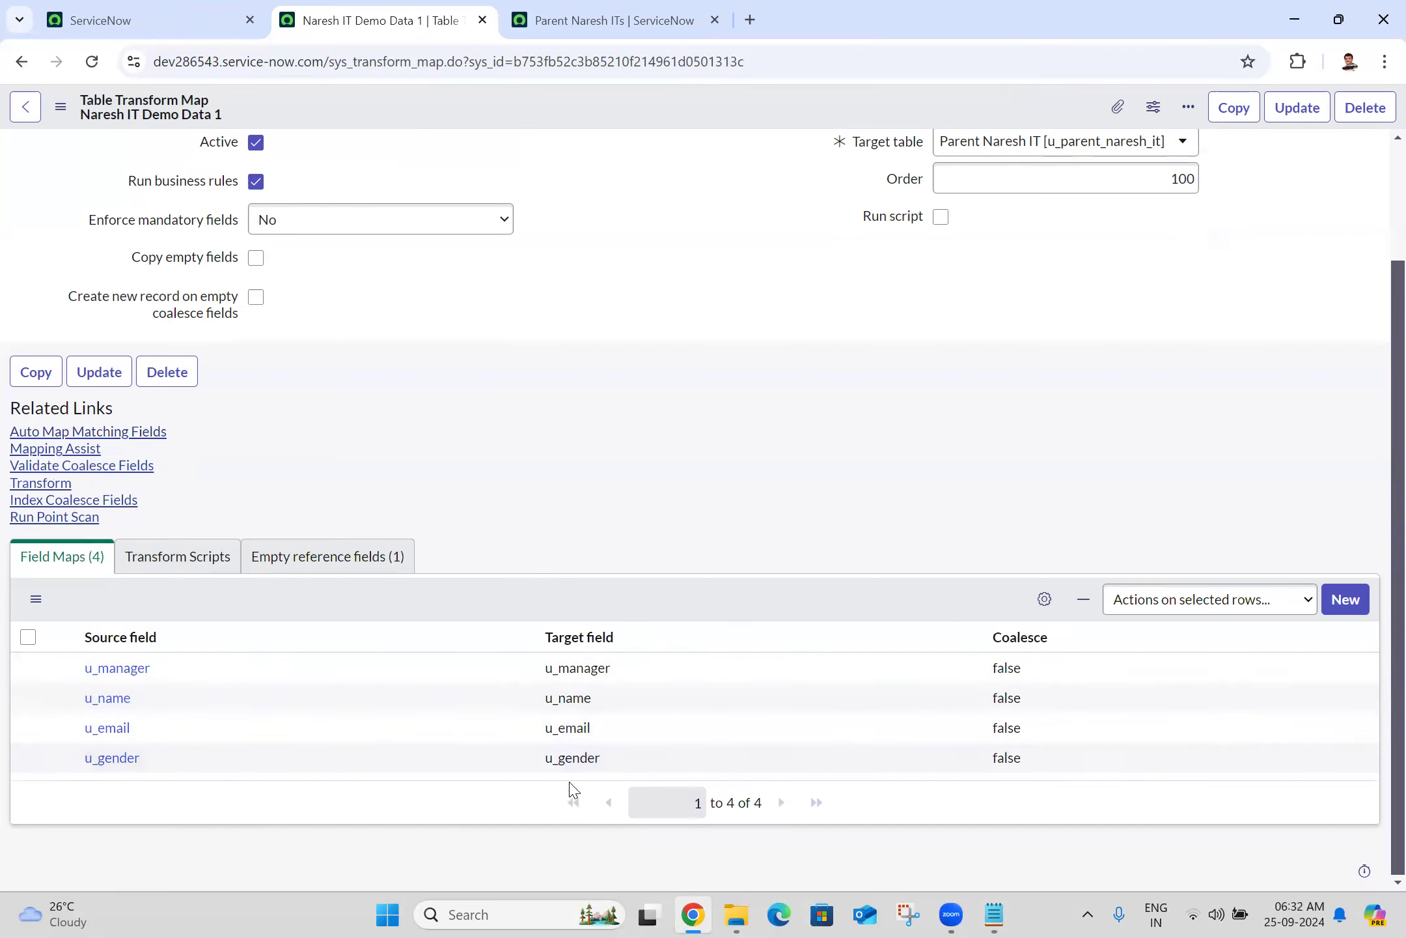
left_click(558, 725)
left_click(50, 488)
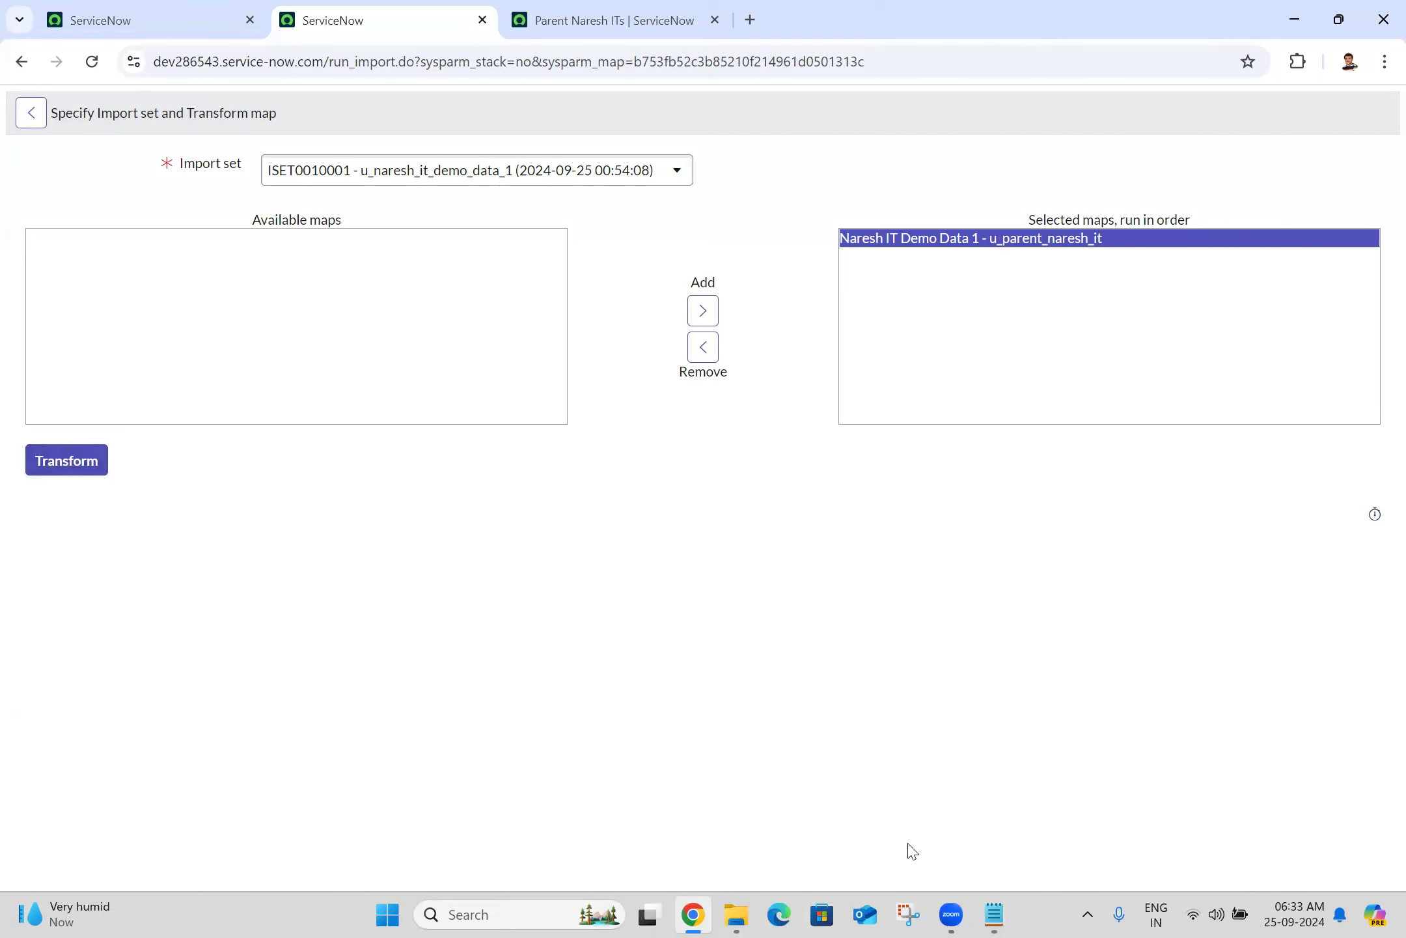
Switch to Notepad and add a "Transform:" heading underlined with dashes below the sys_transform_map line
left_click(995, 915)
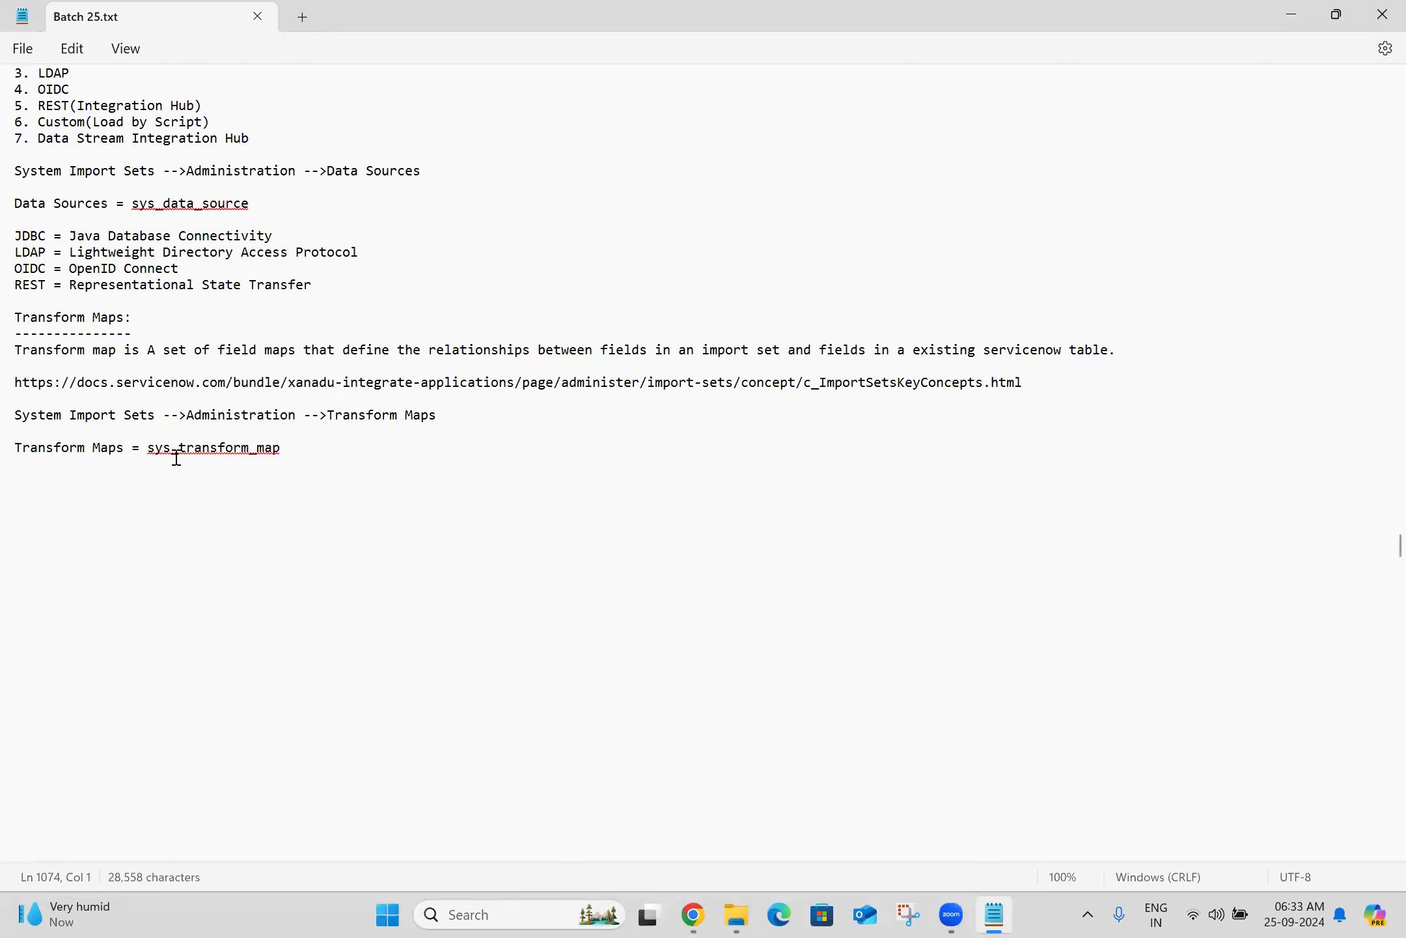
left_click(163, 482)
type("Transform:")
key("Return")
type("----------")
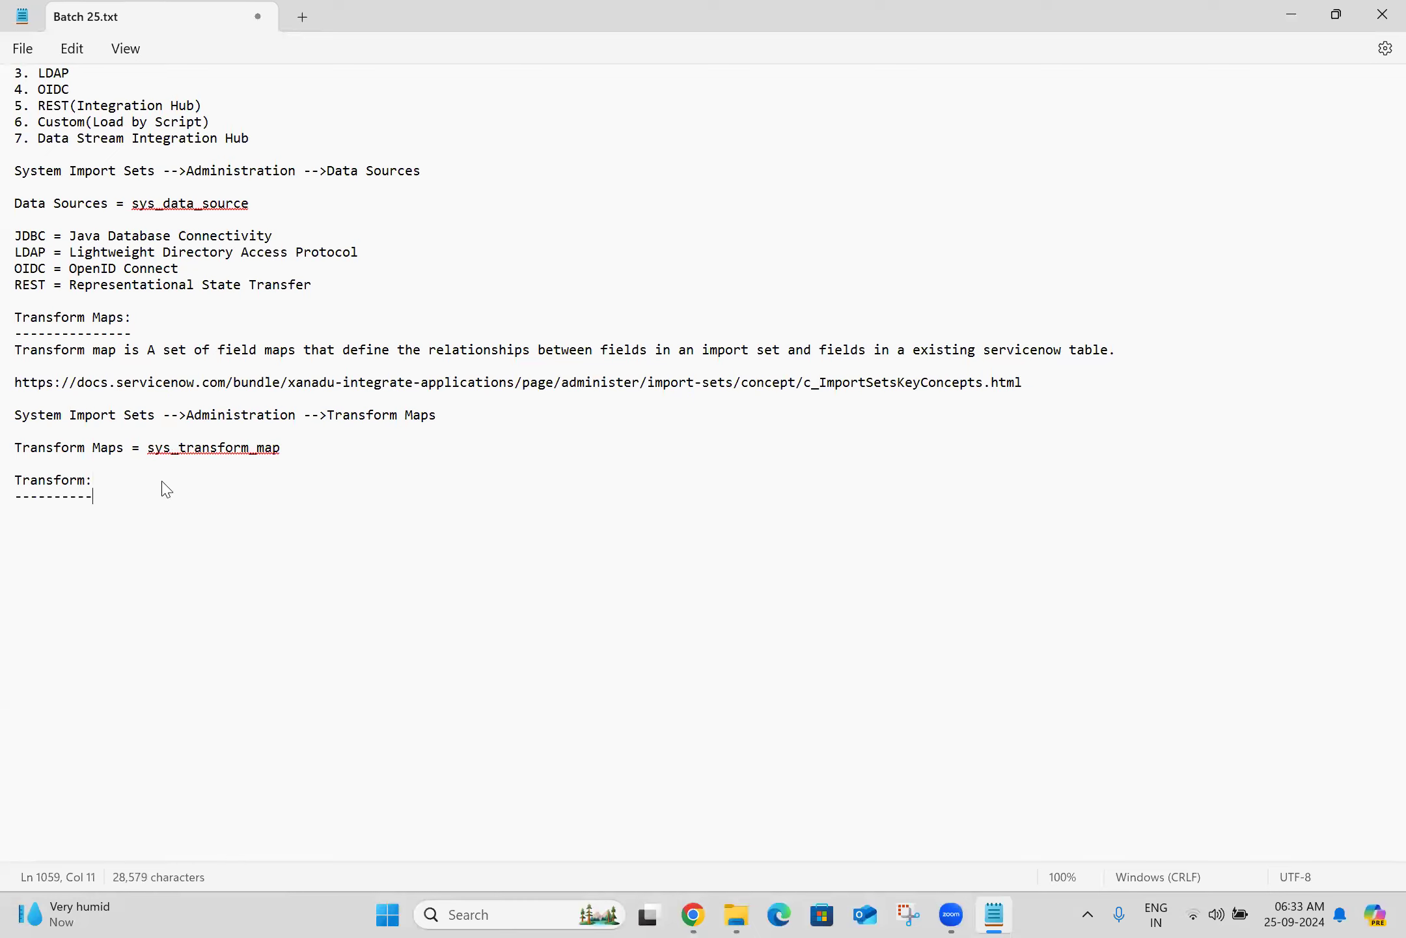
Write under the Transform heading: "The conversion of data from import set table to another table according to rules defined in the transform map."
key("Return")
type("The conversion of data from impoer")
key("BackSpace")
key("BackSpace")
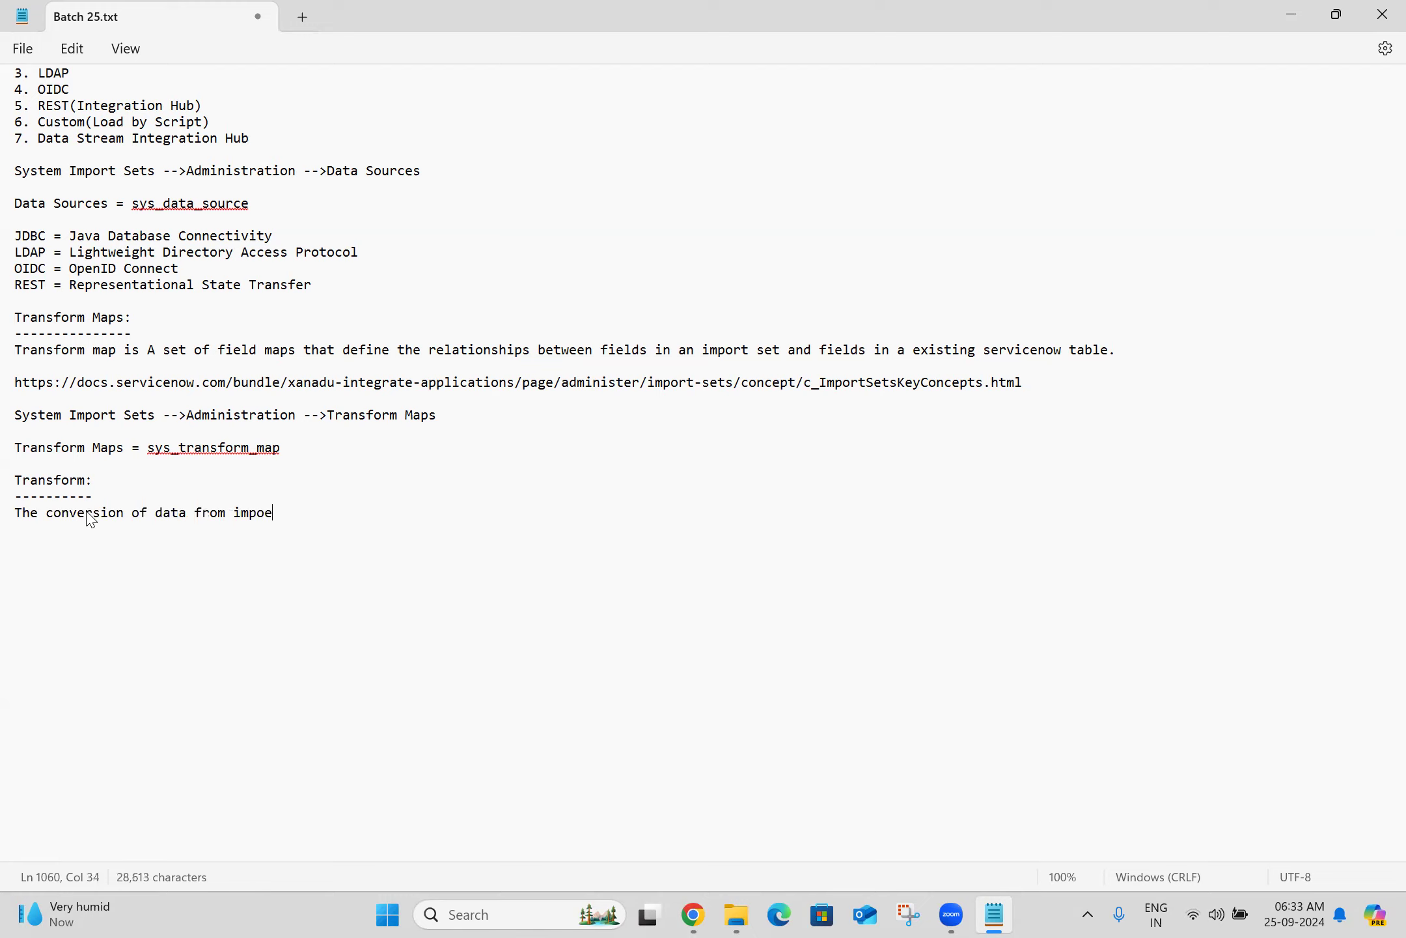
type("rt set tabl")
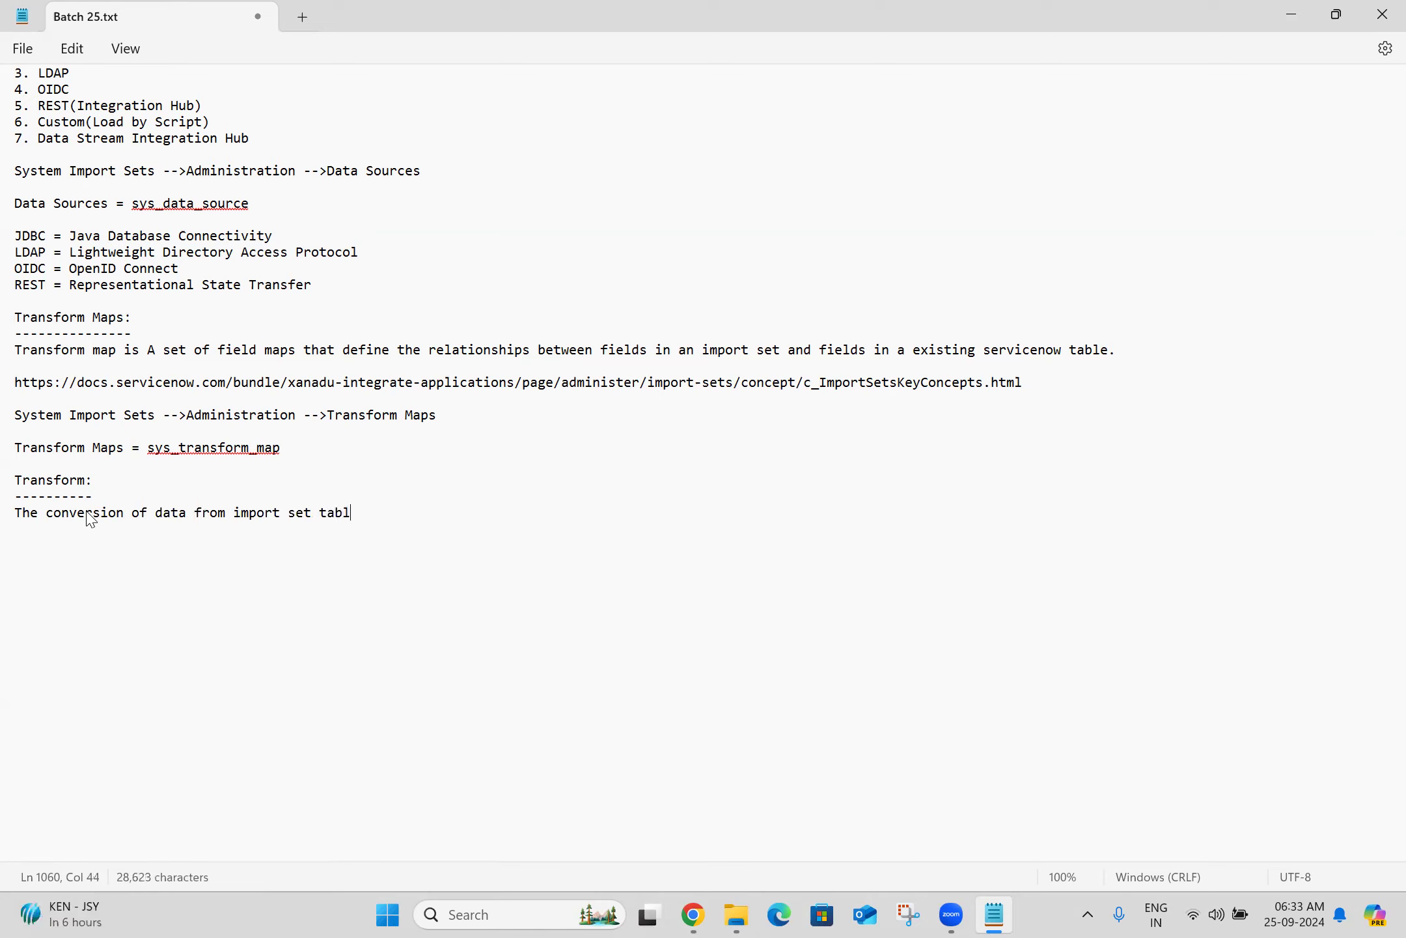
type("e to another table")
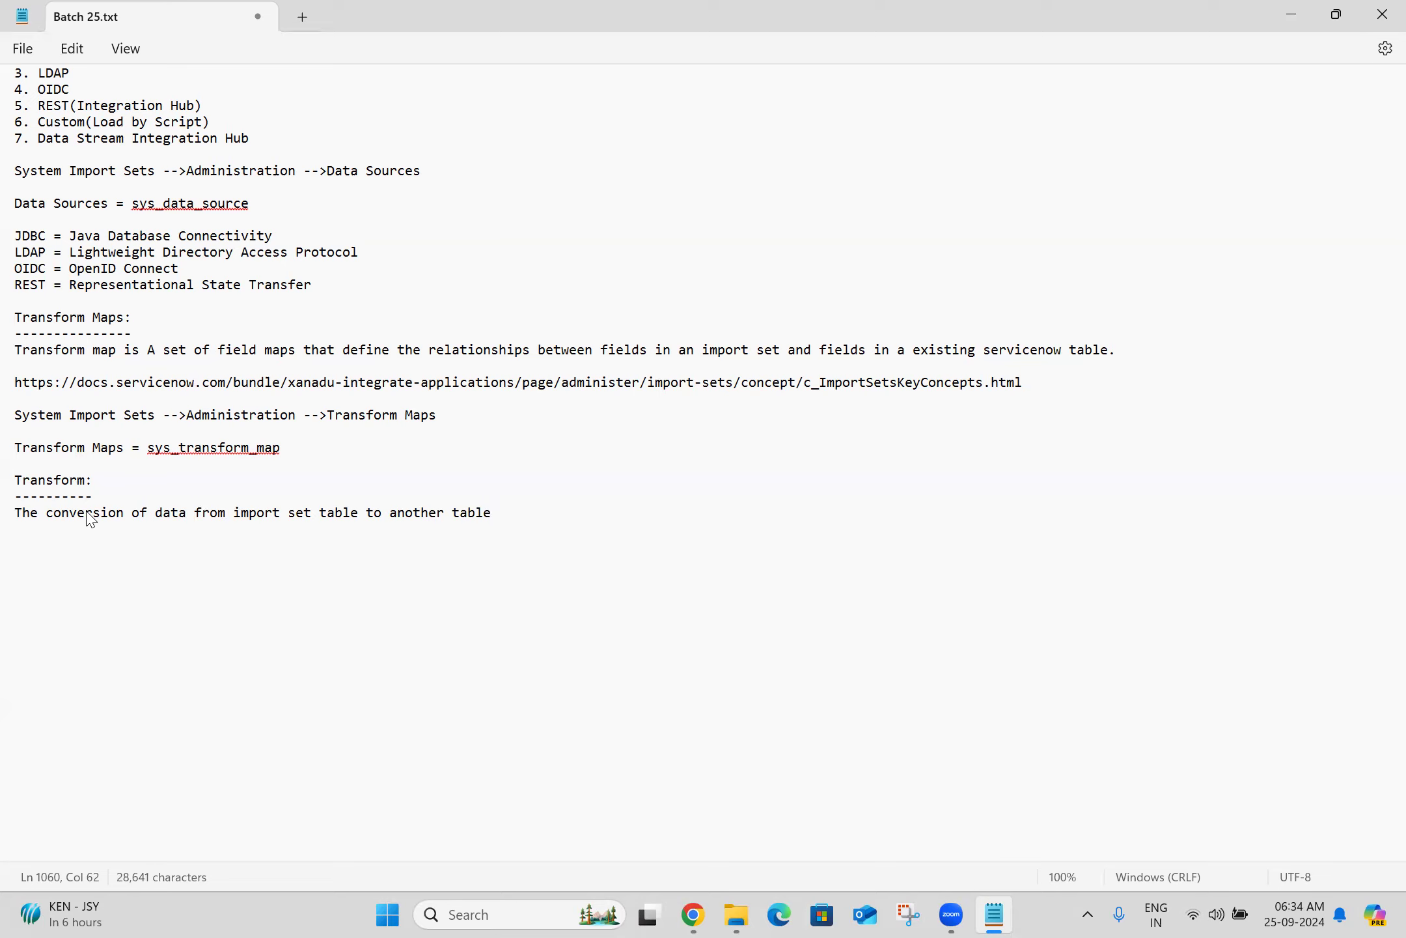
type(" according to ru")
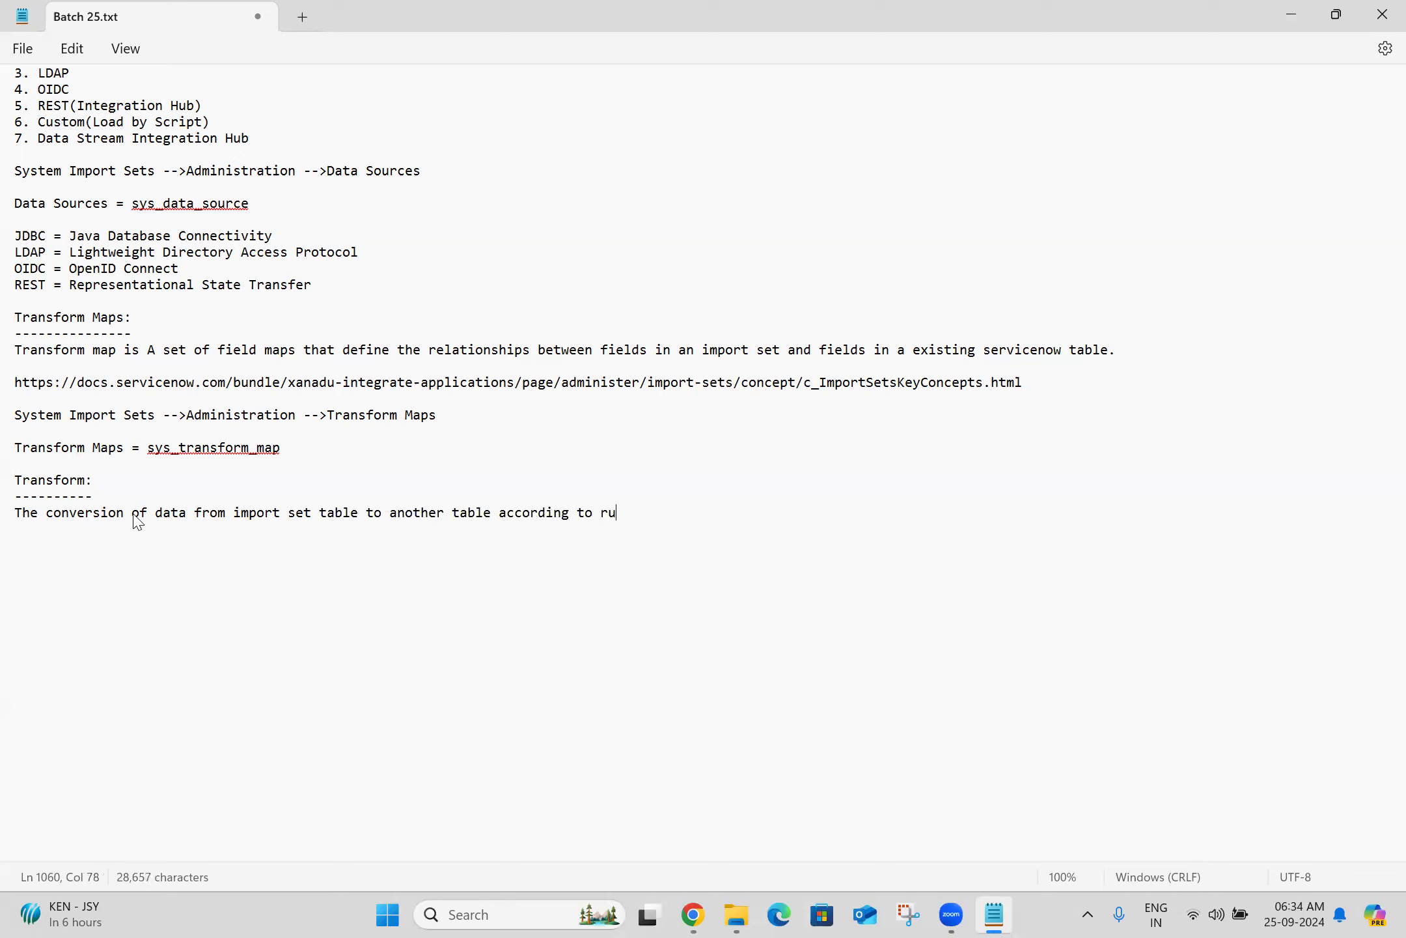
type("les defined in the")
type("tra")
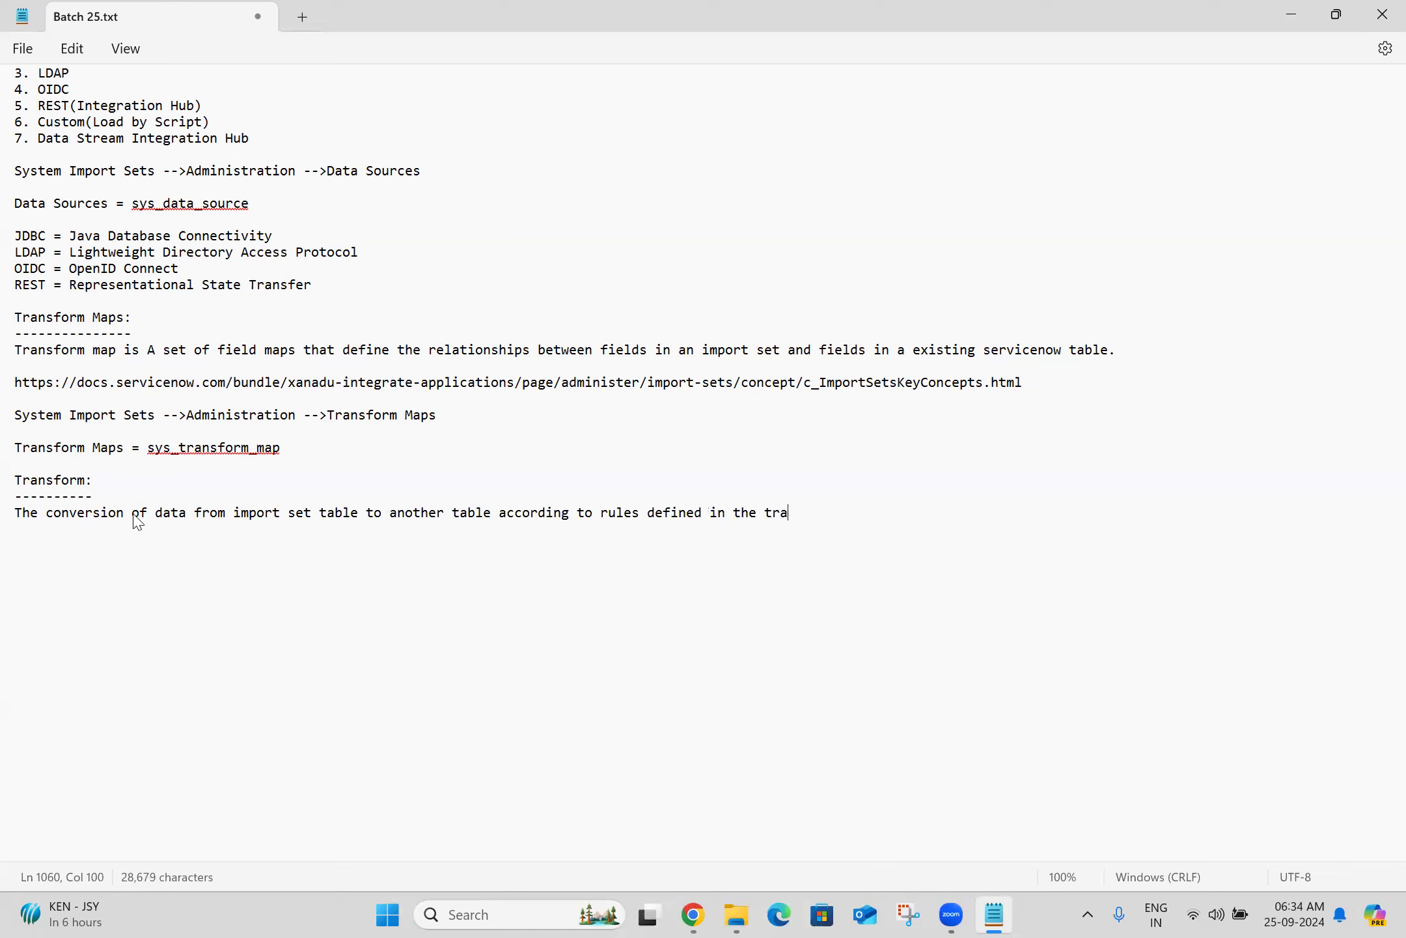
type("nsform map.")
key("Return")
key("Return")
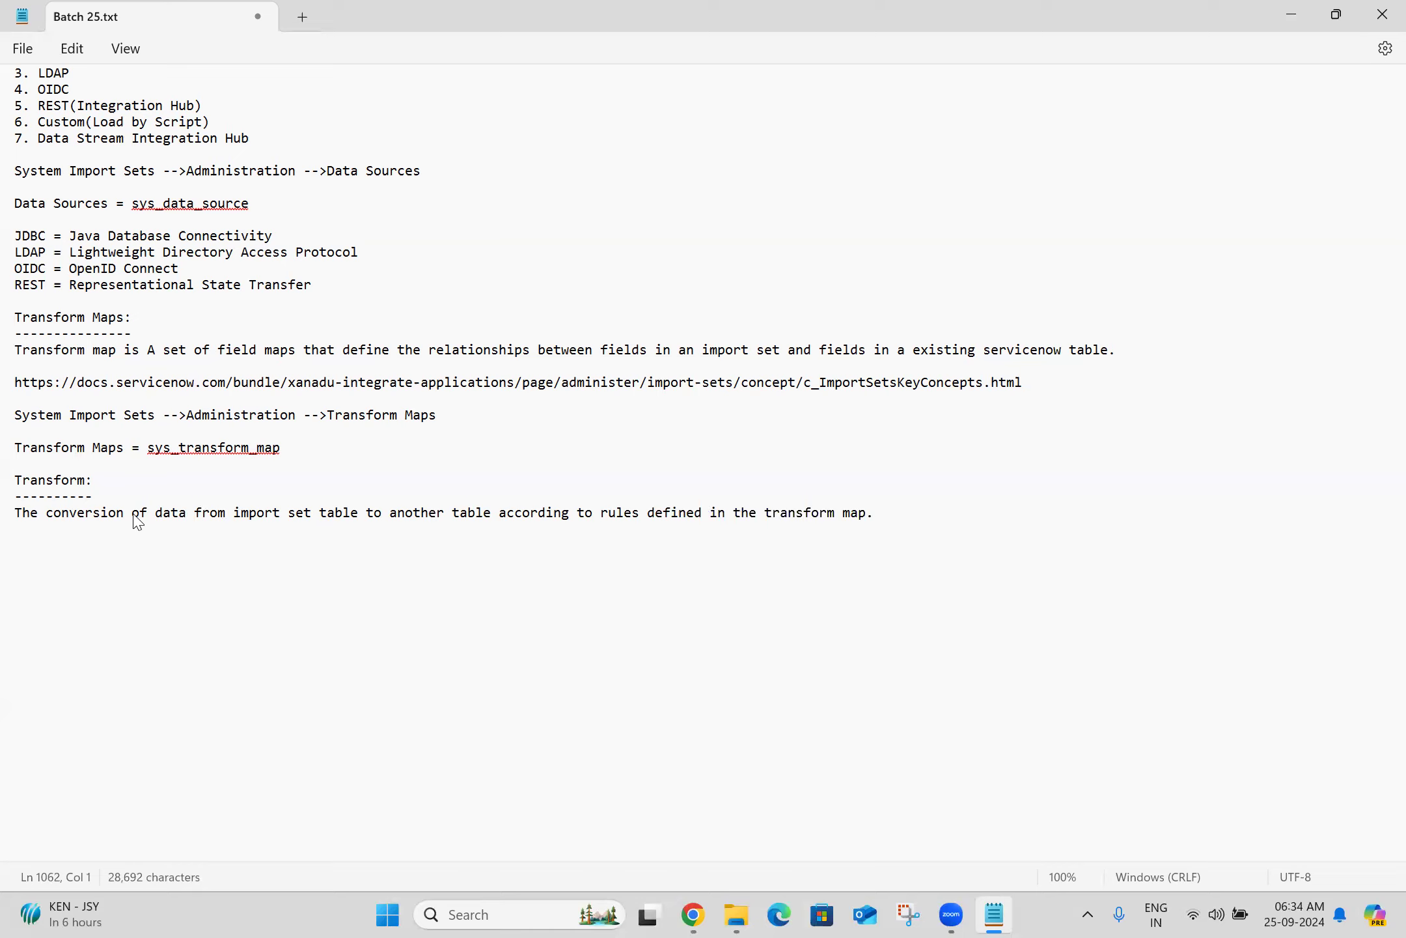
Highlight the word "another" in the Transform definition, add blank lines after the sentence, and save Batch 25.txt
left_click(421, 514)
double_click(421, 513)
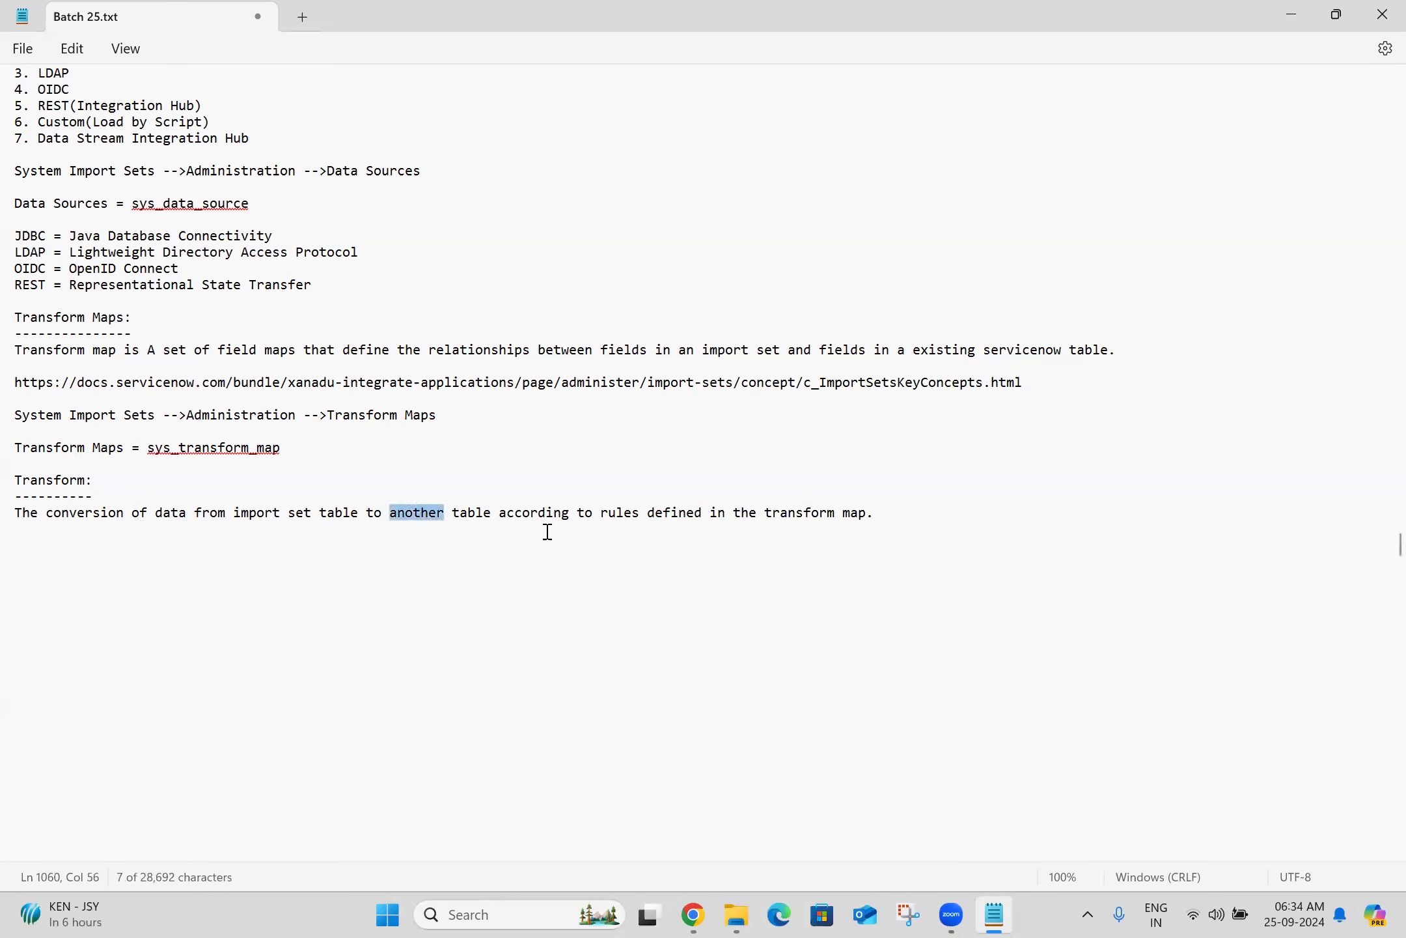
left_click(901, 512)
key("Return")
key("Return")
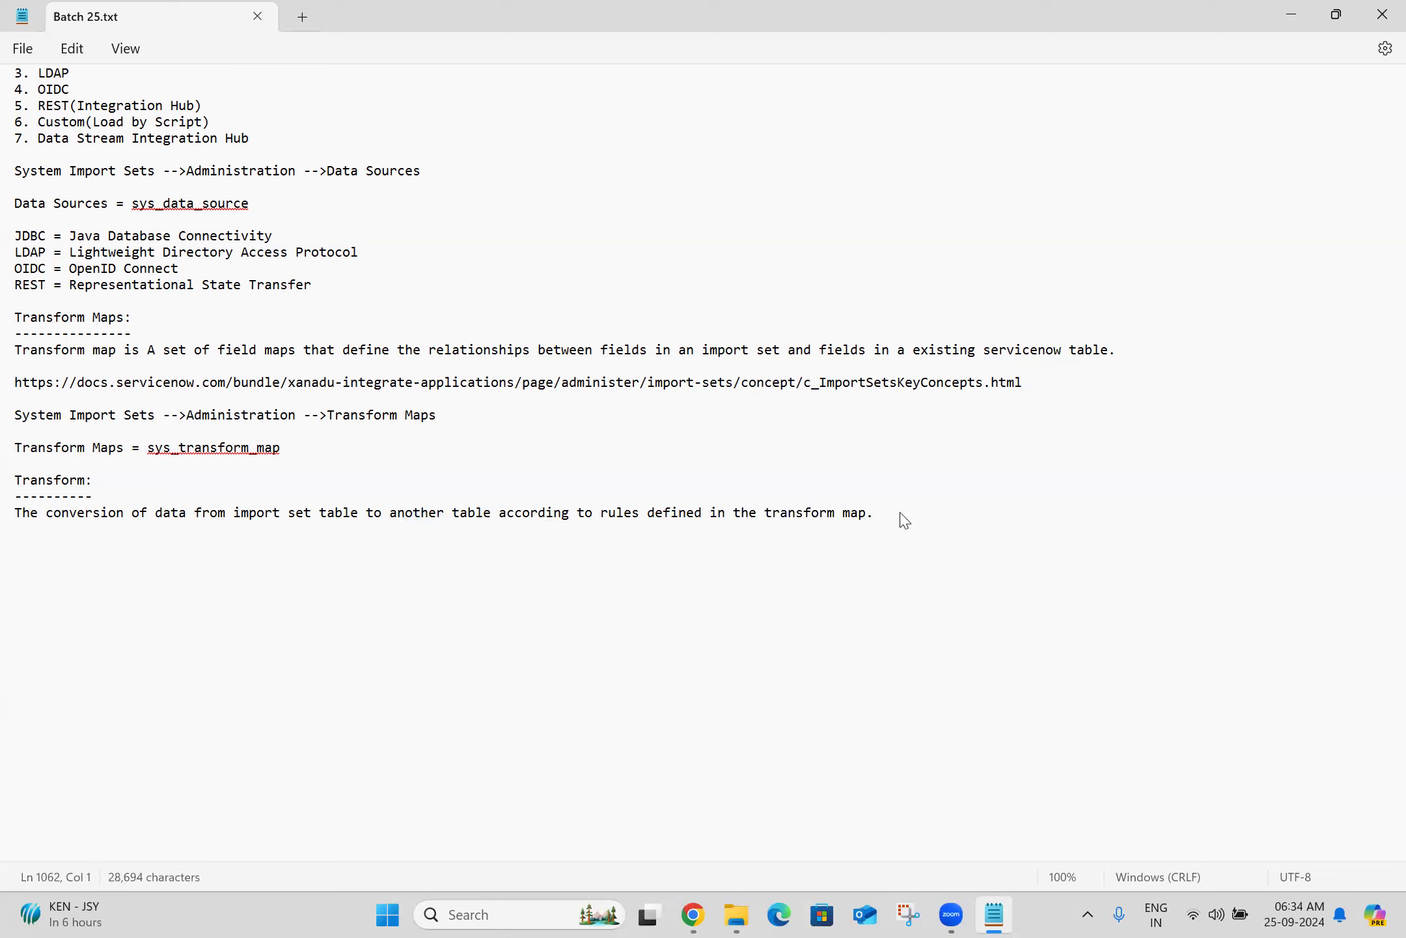
Switch to Chrome and run the transform of import set ISET0010001 with the Naresh IT Demo Data 1 map
left_click(692, 915)
left_click(57, 468)
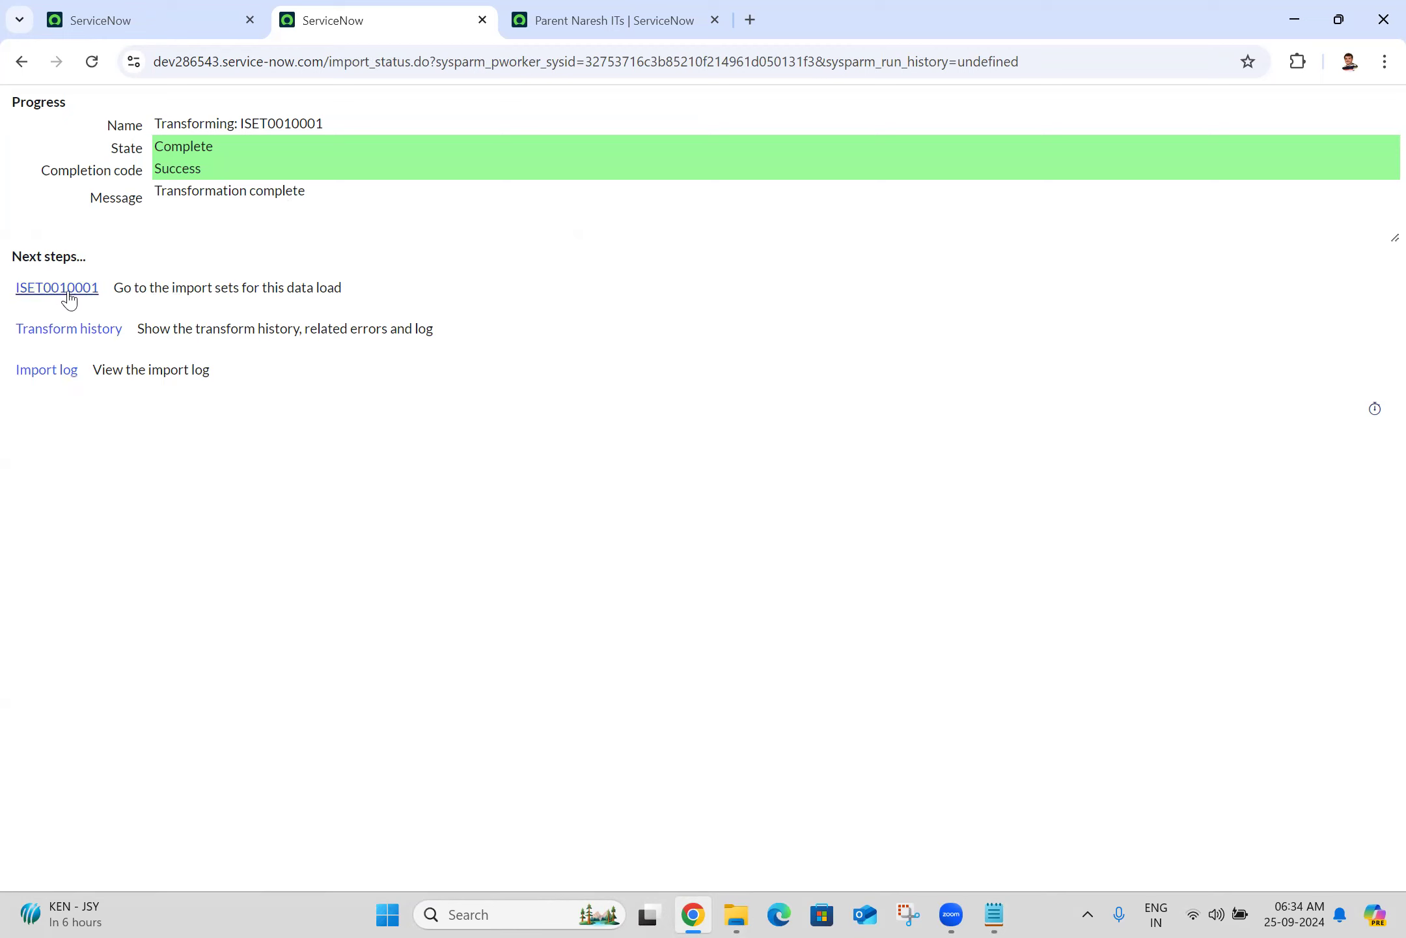
Open the transform history in a new tab to check the inserts, and reload the Parent Naresh ITs list to check its records
left_click(87, 343, "ctrl")
left_click(593, 10)
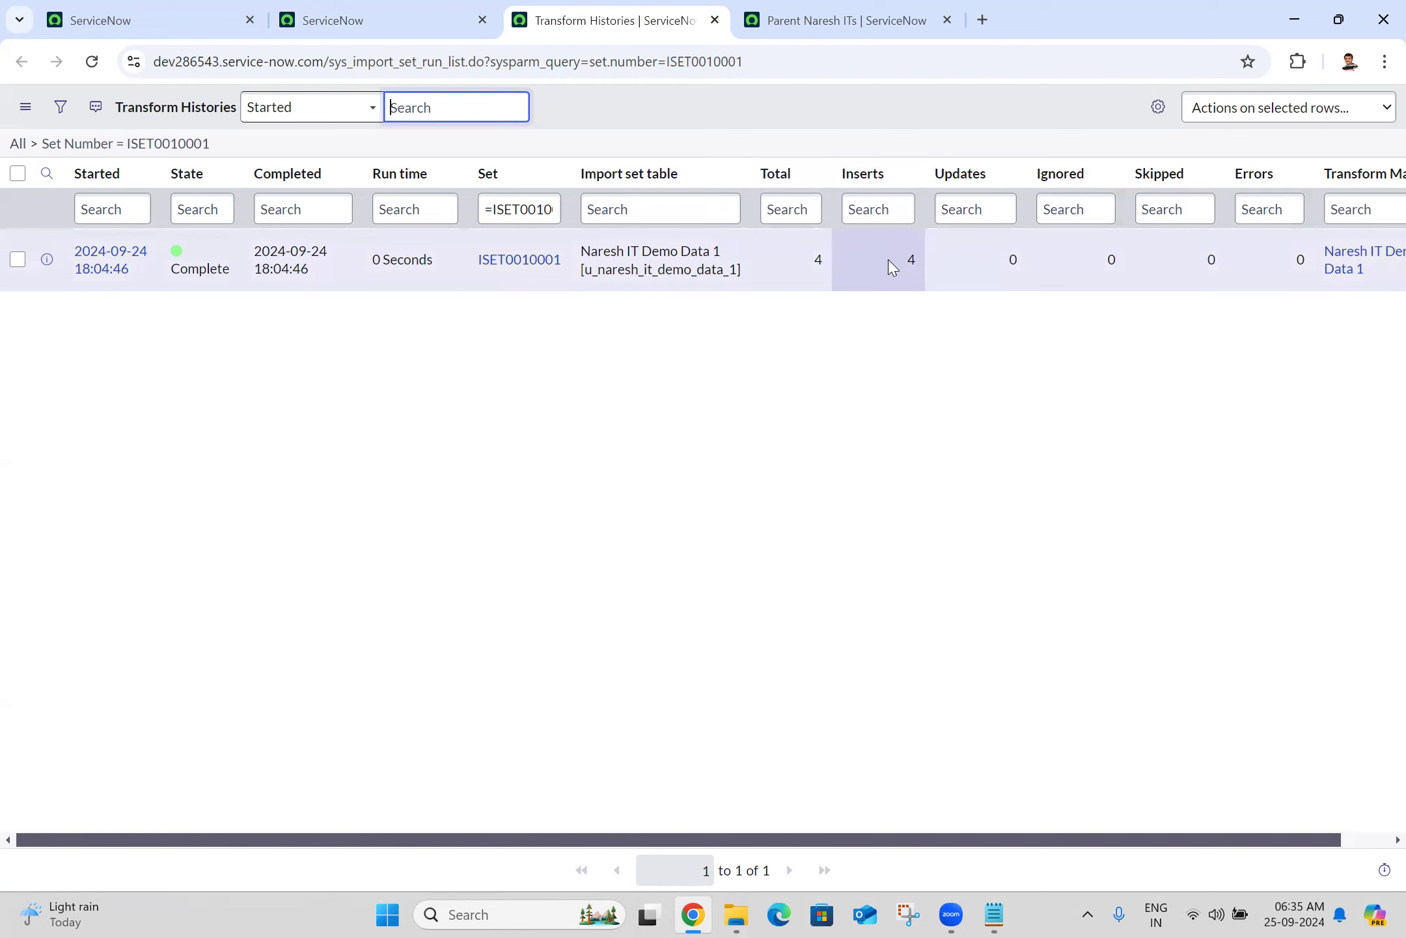
left_click(855, 18)
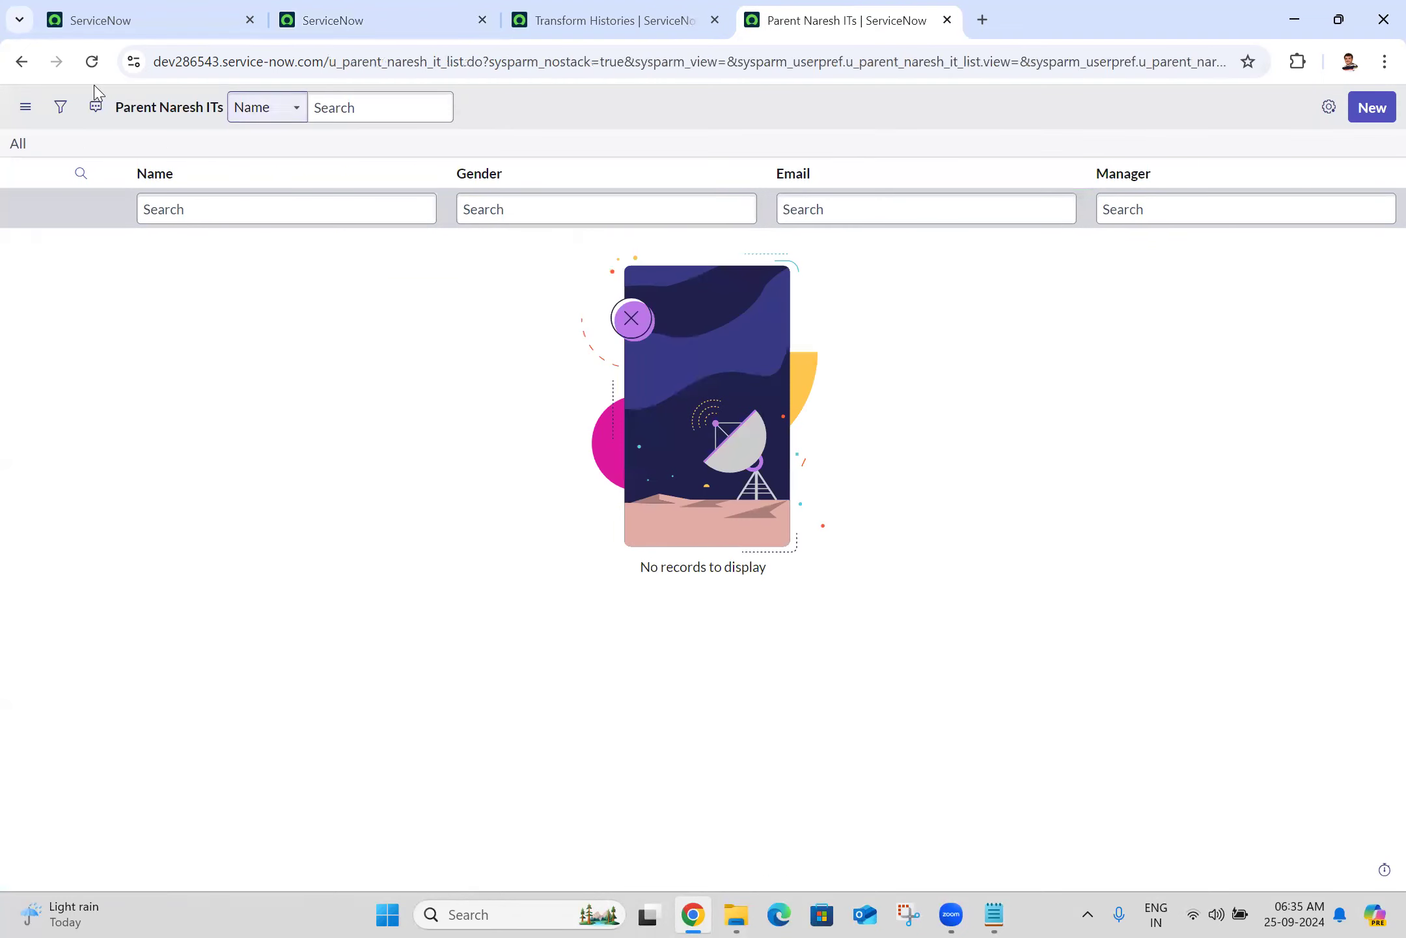
left_click(86, 69)
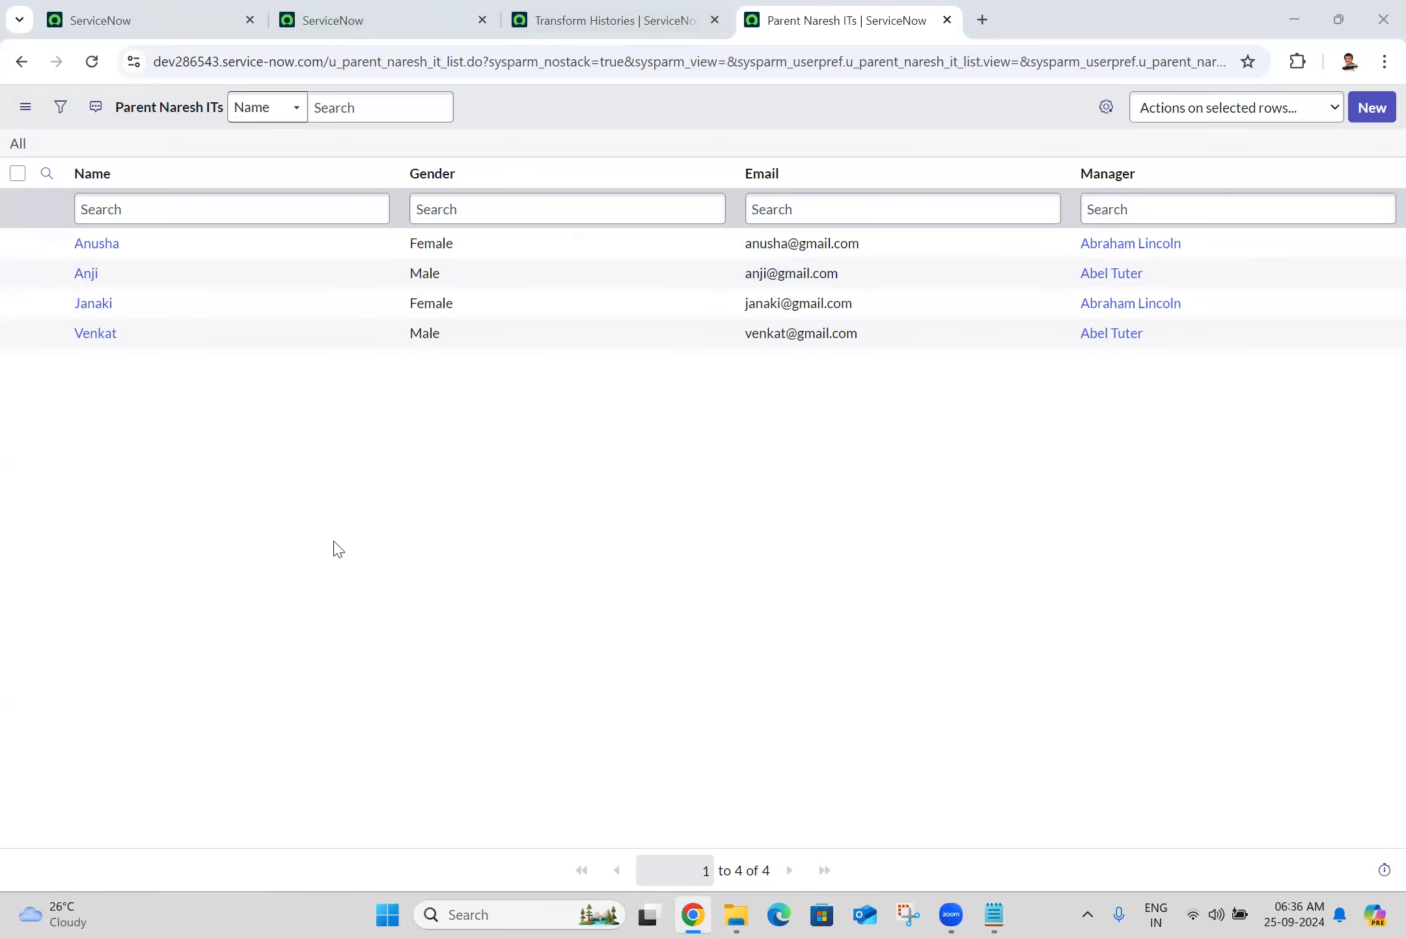
Select all records in the Parent Naresh ITs list and delete them
left_click(12, 184)
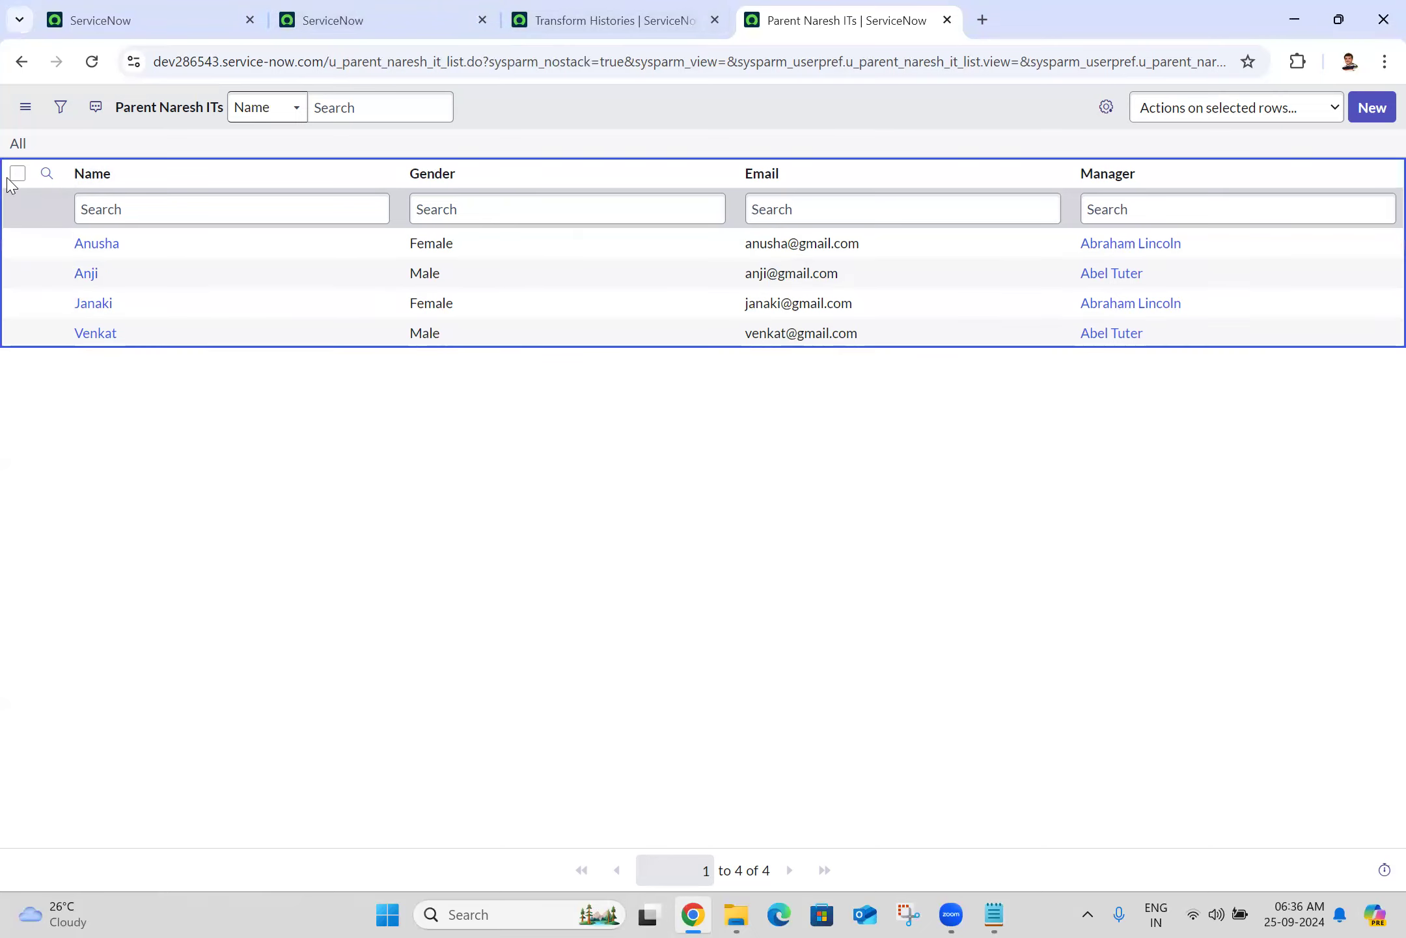
left_click(17, 173)
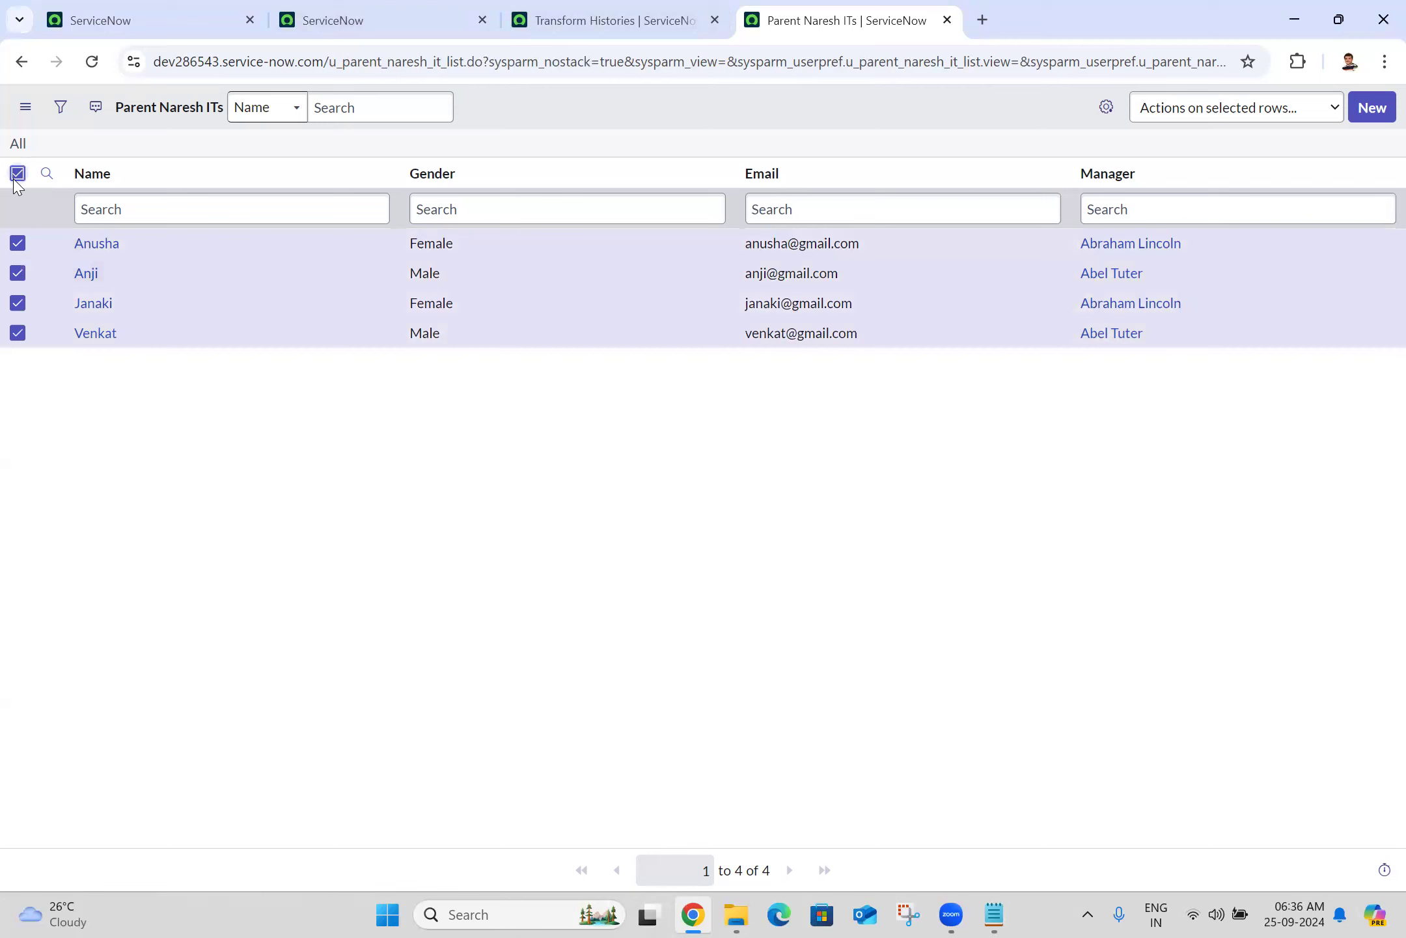
left_click(1174, 116)
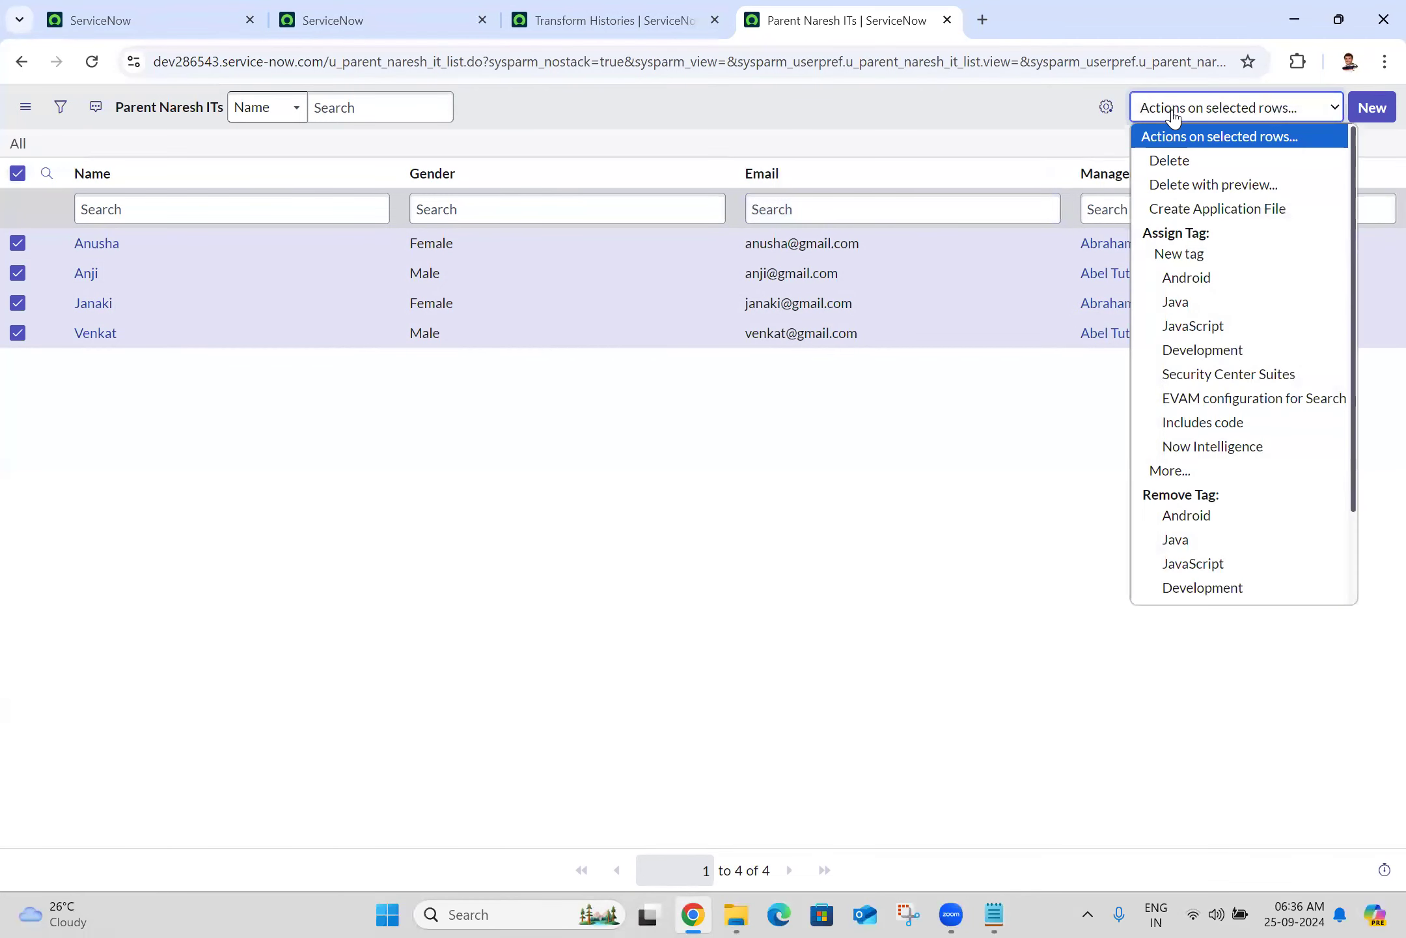
left_click(1152, 163)
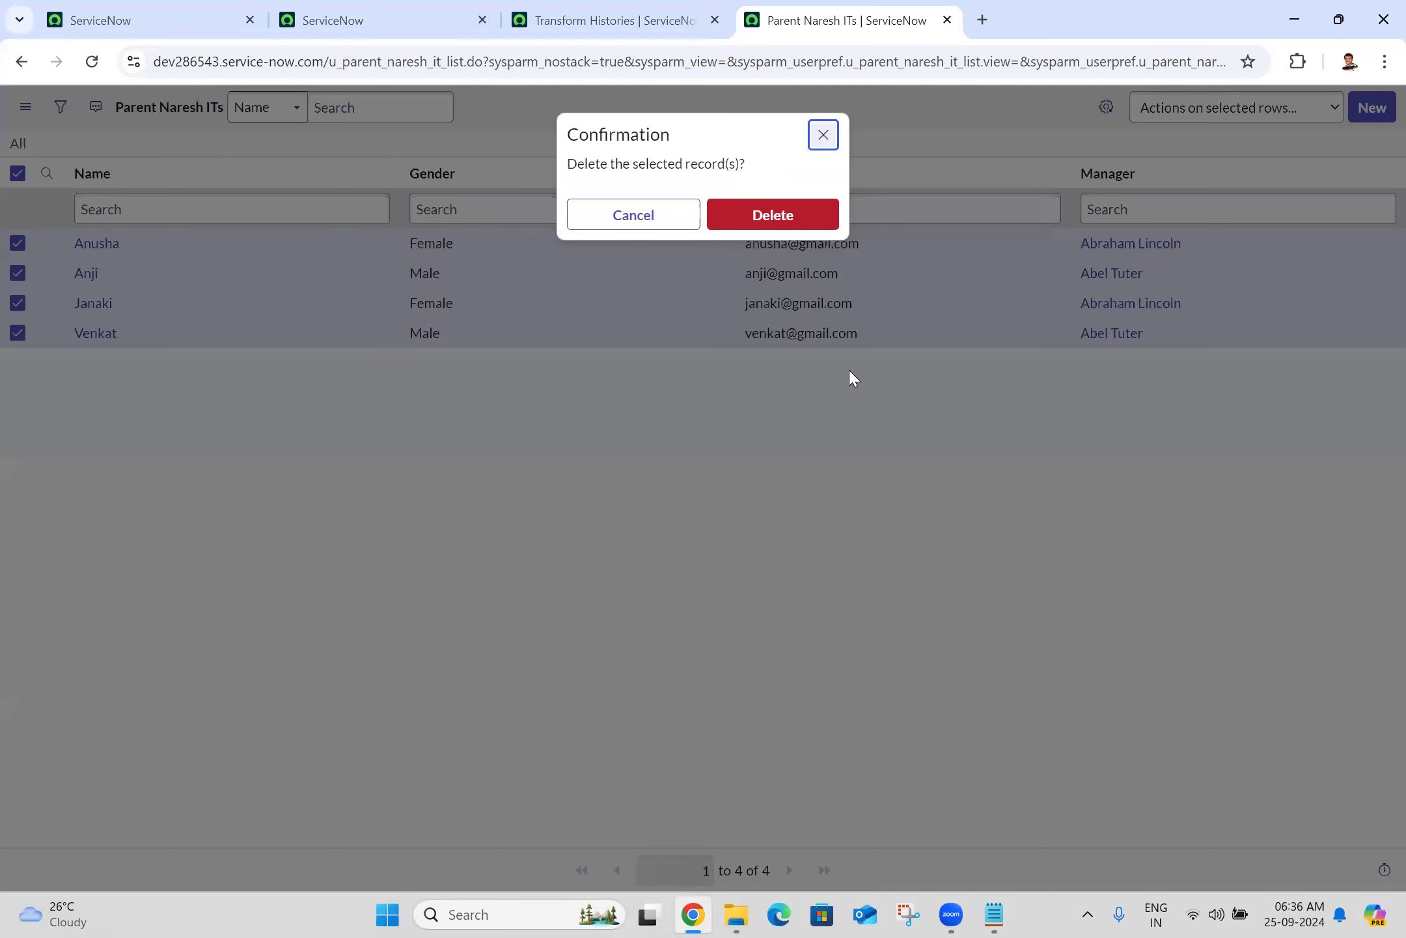
left_click(764, 215)
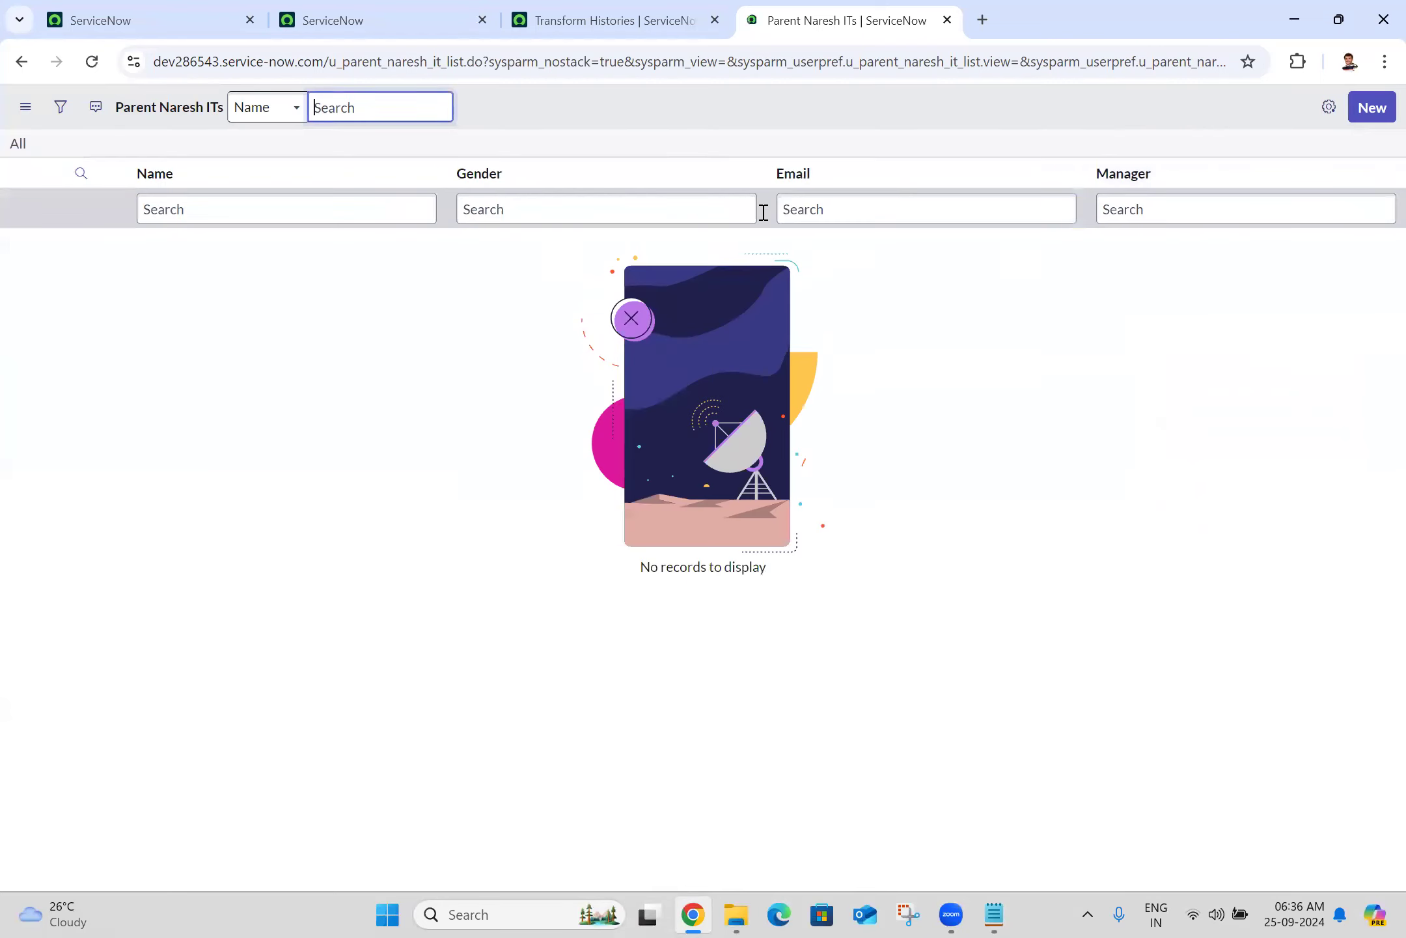
Close the Transform Histories tab and the ISET0010001 transform progress tab, keeping the Parent Naresh ITs list open
left_click(700, 22)
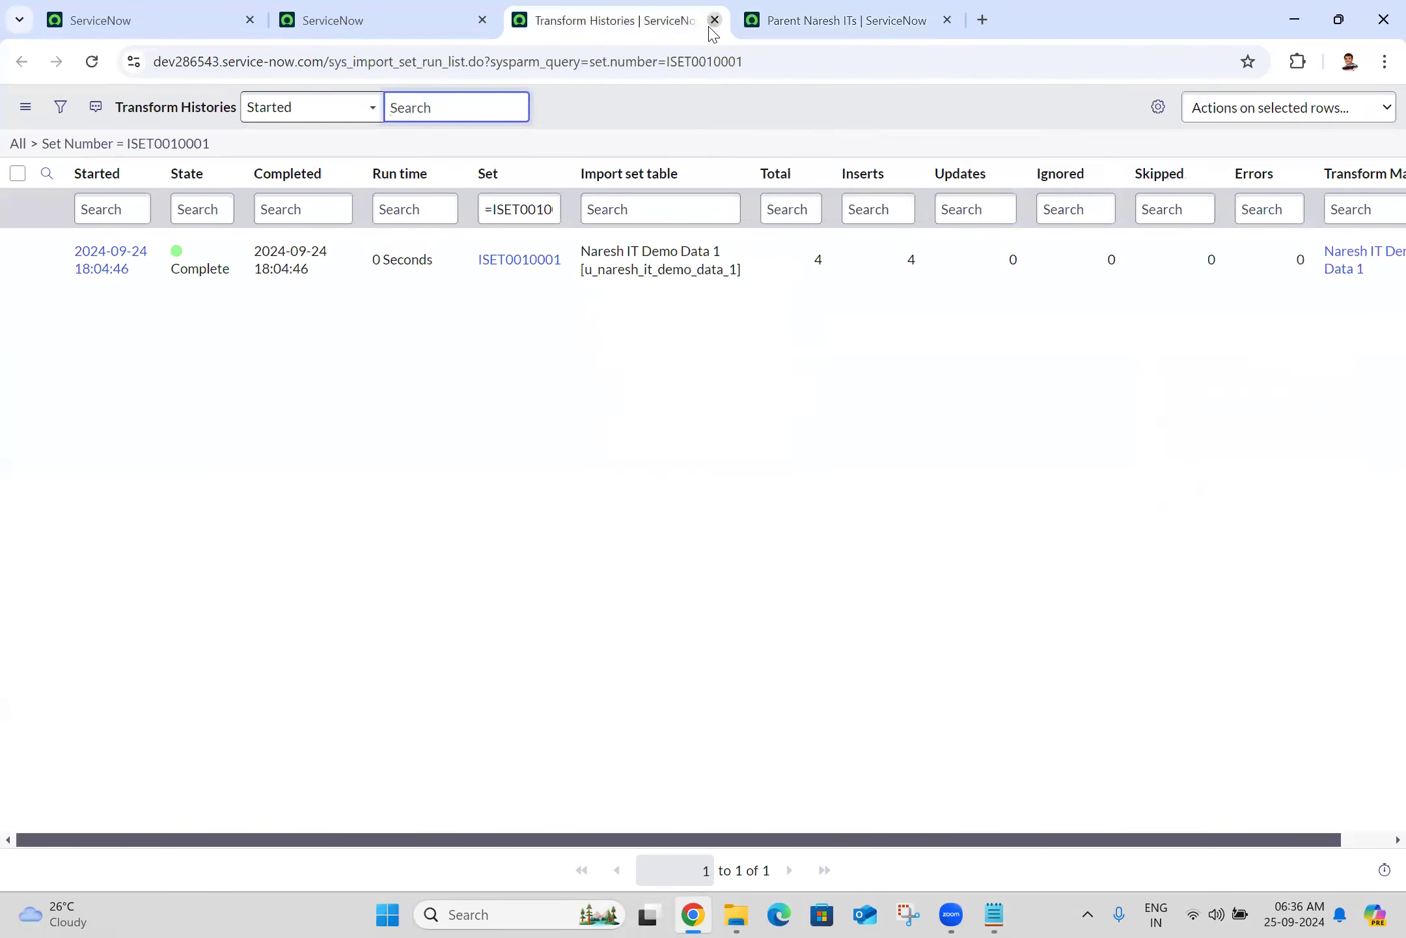
left_click(714, 19)
left_click(384, 16)
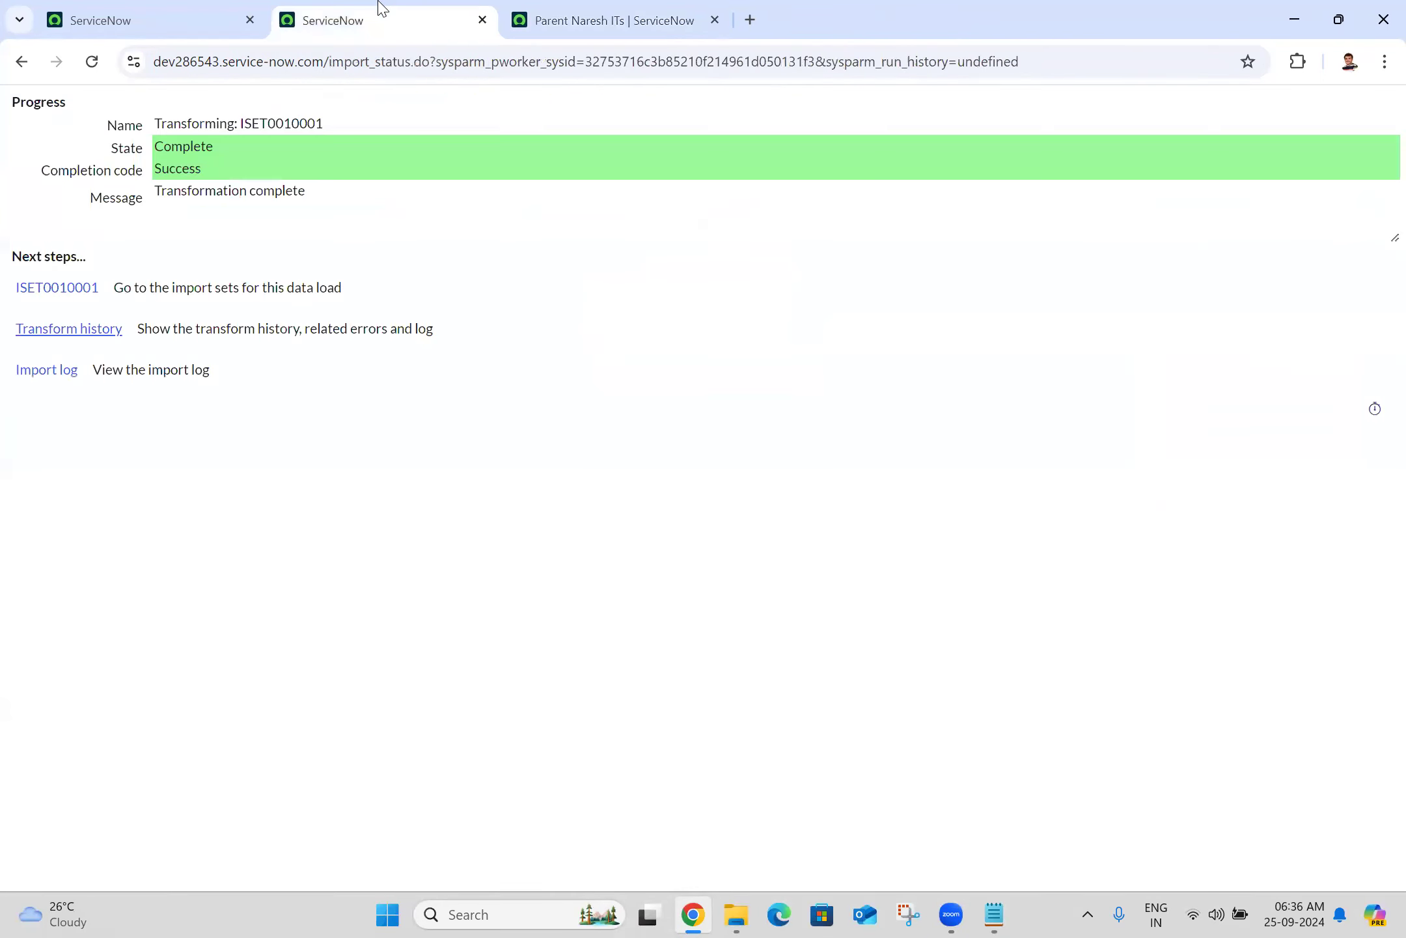
left_click(482, 20)
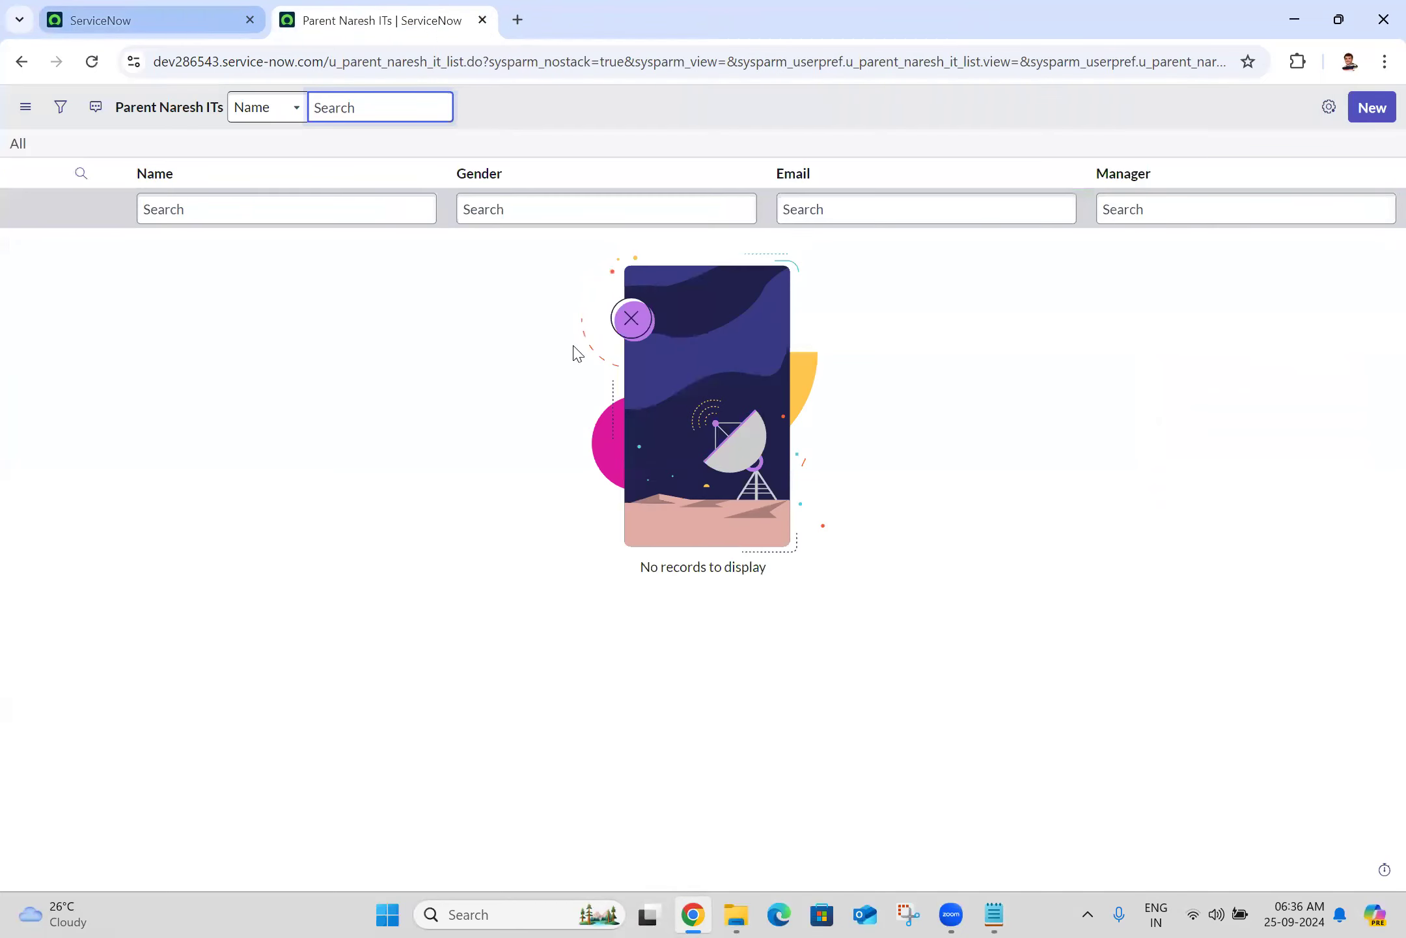
left_click(752, 857)
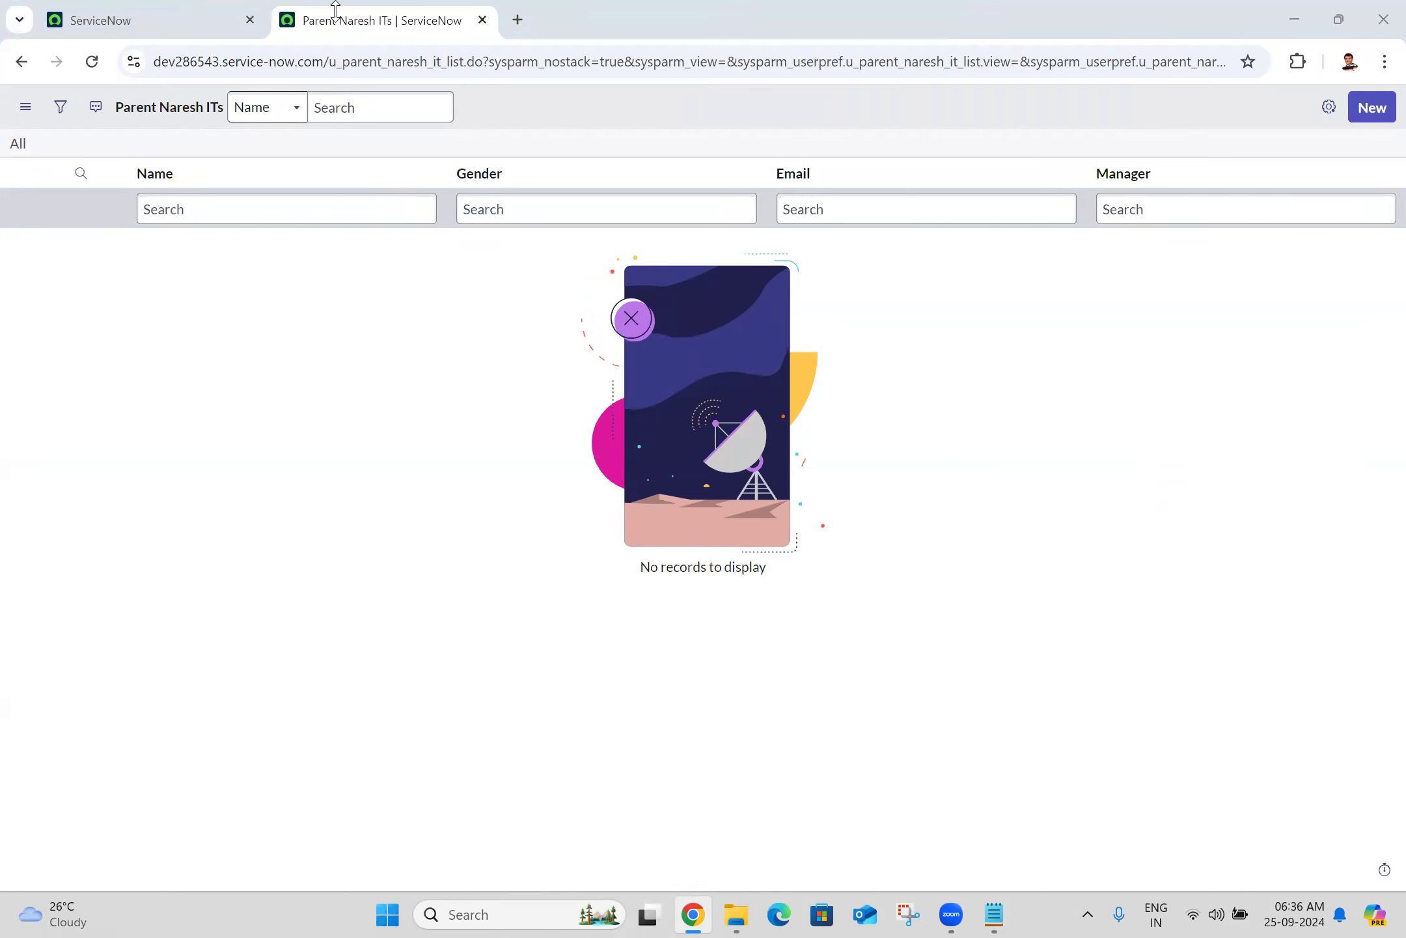
Filter the ServiceNow navigator by "import set" and open Data Sources in a new tab
left_click(157, 20)
left_click(212, 112)
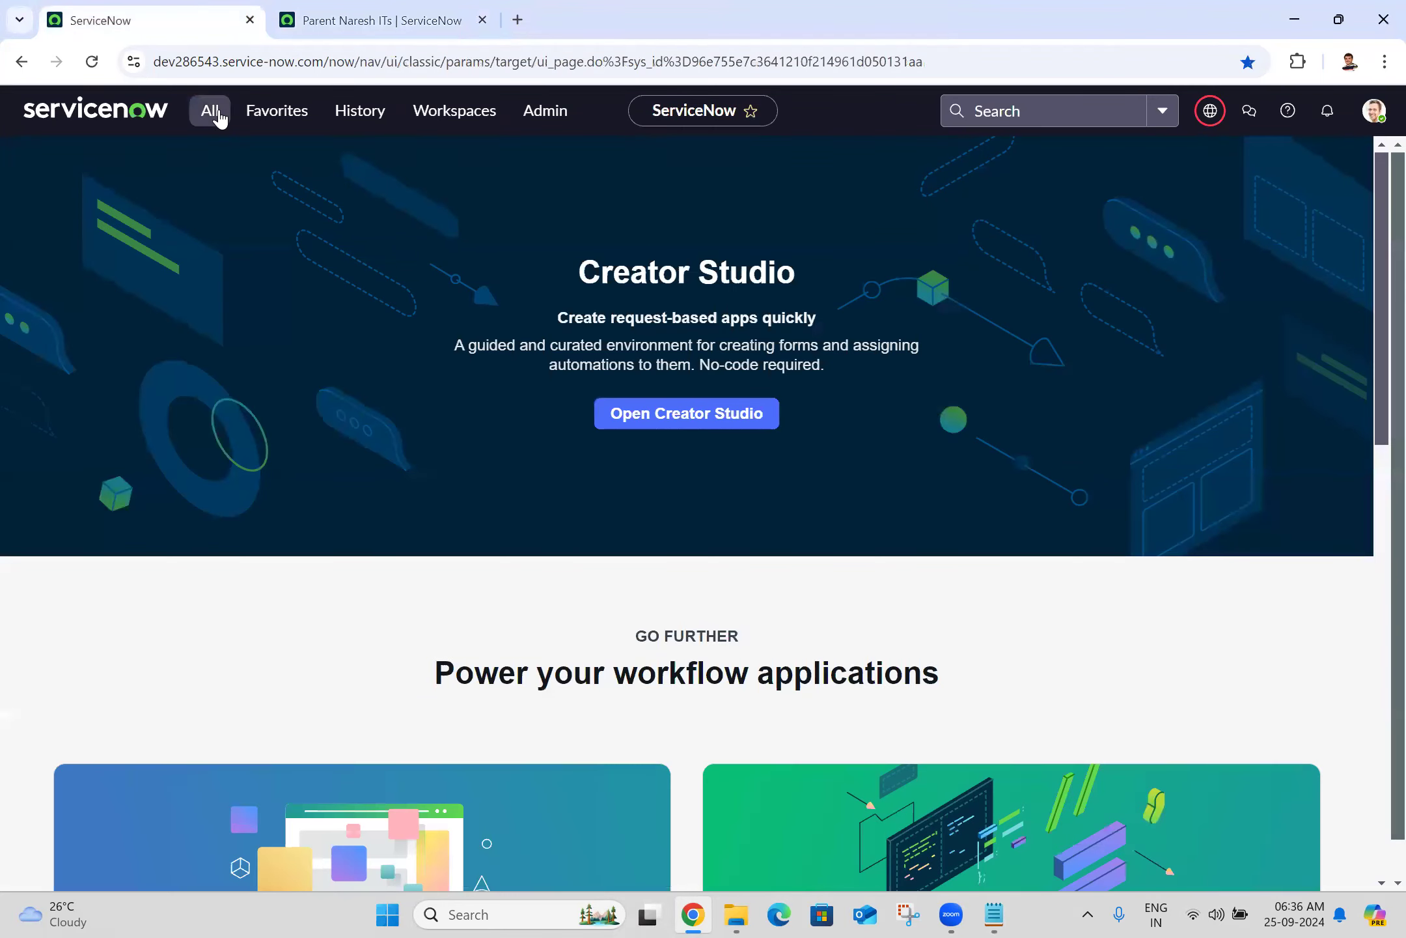
triple_click(232, 156)
type("i")
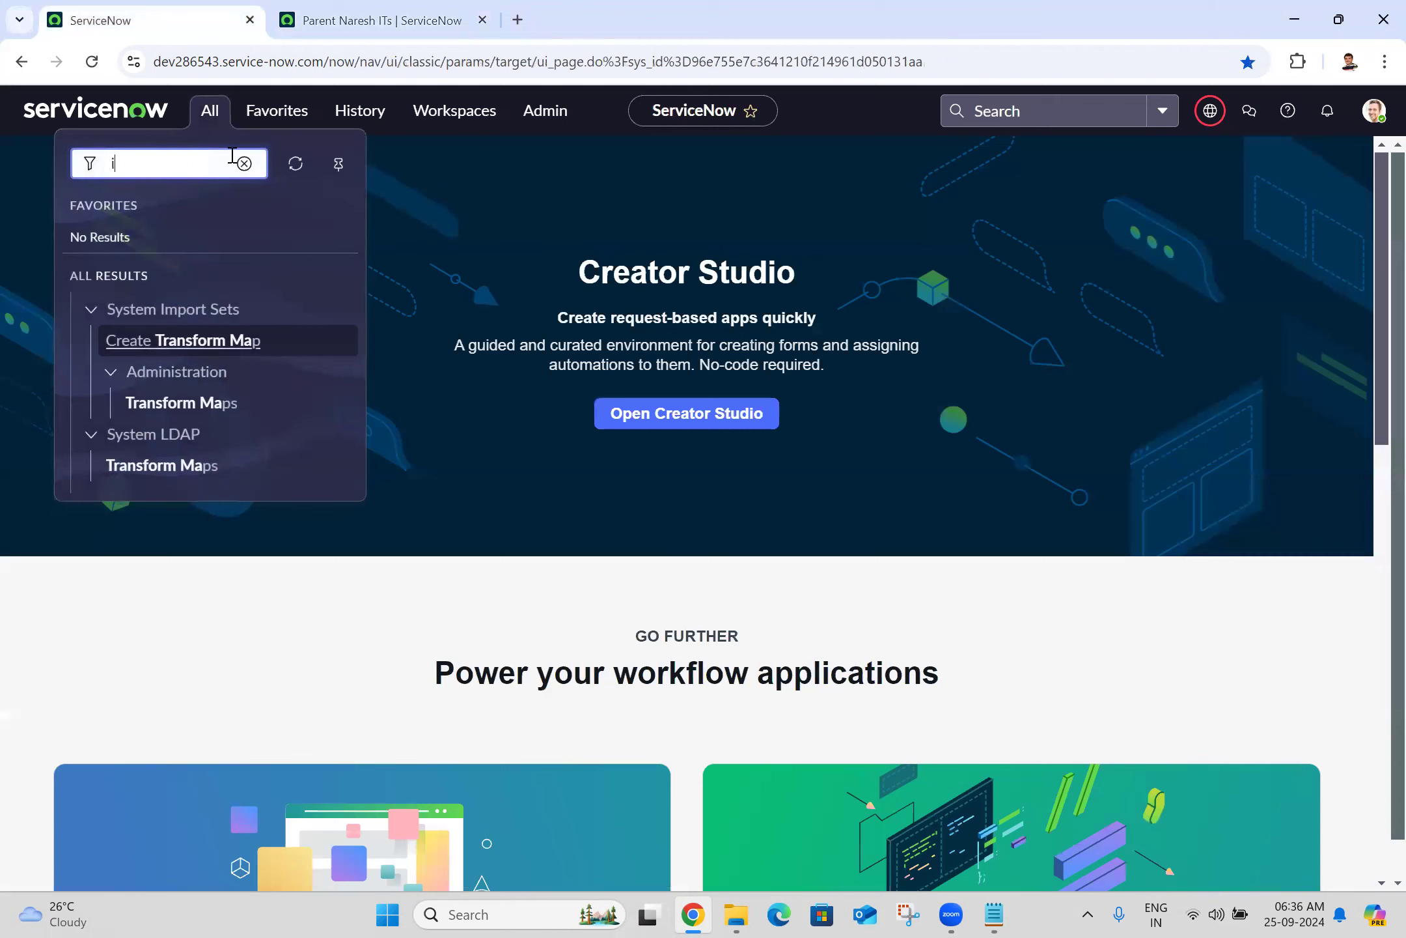
type("mport set")
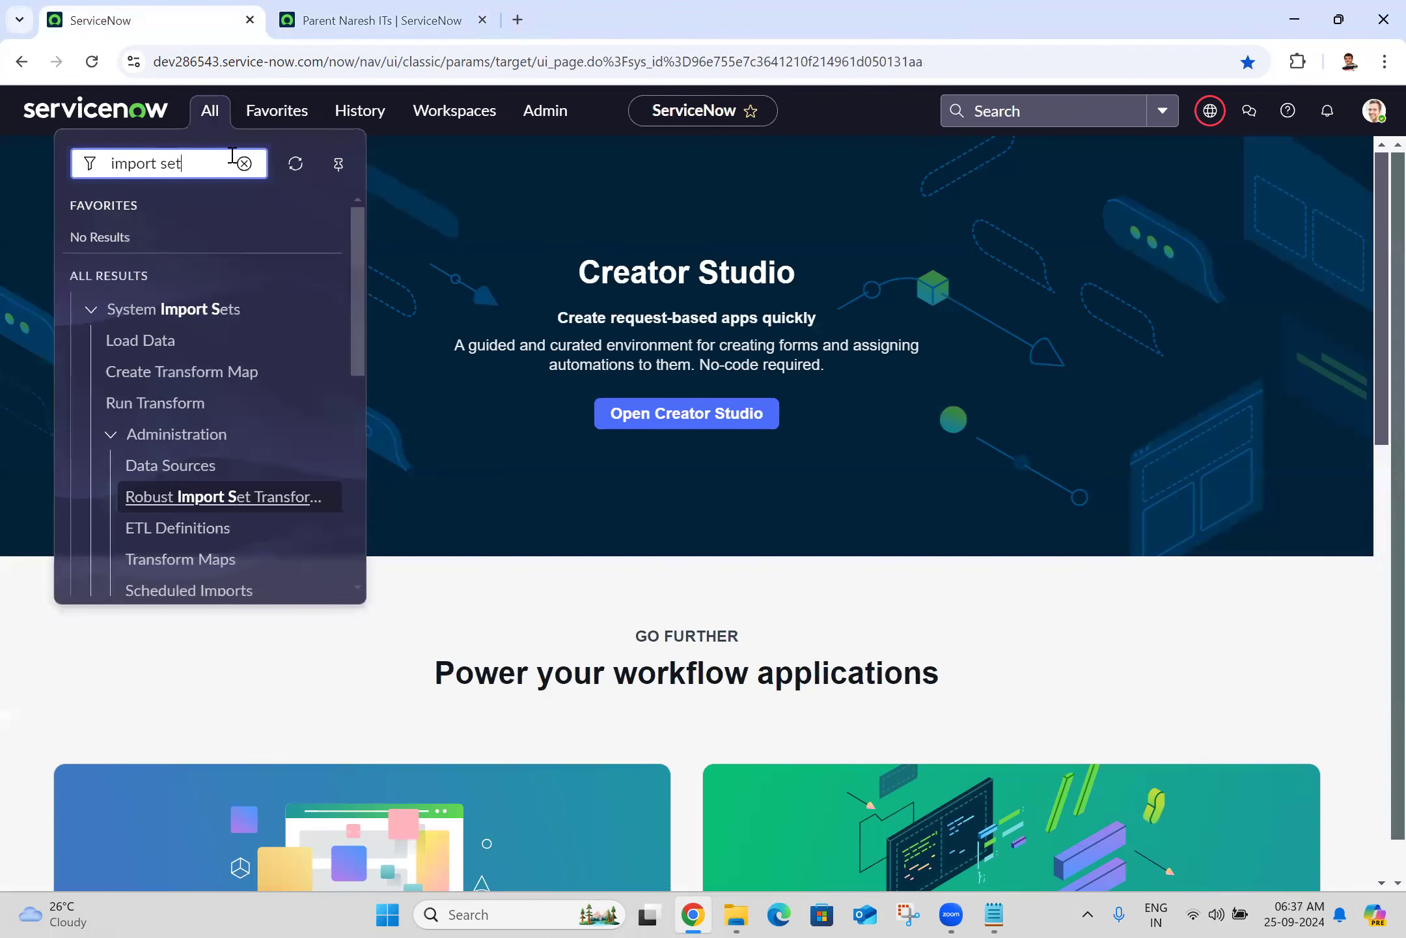
middle_click(192, 465)
left_click(412, 8)
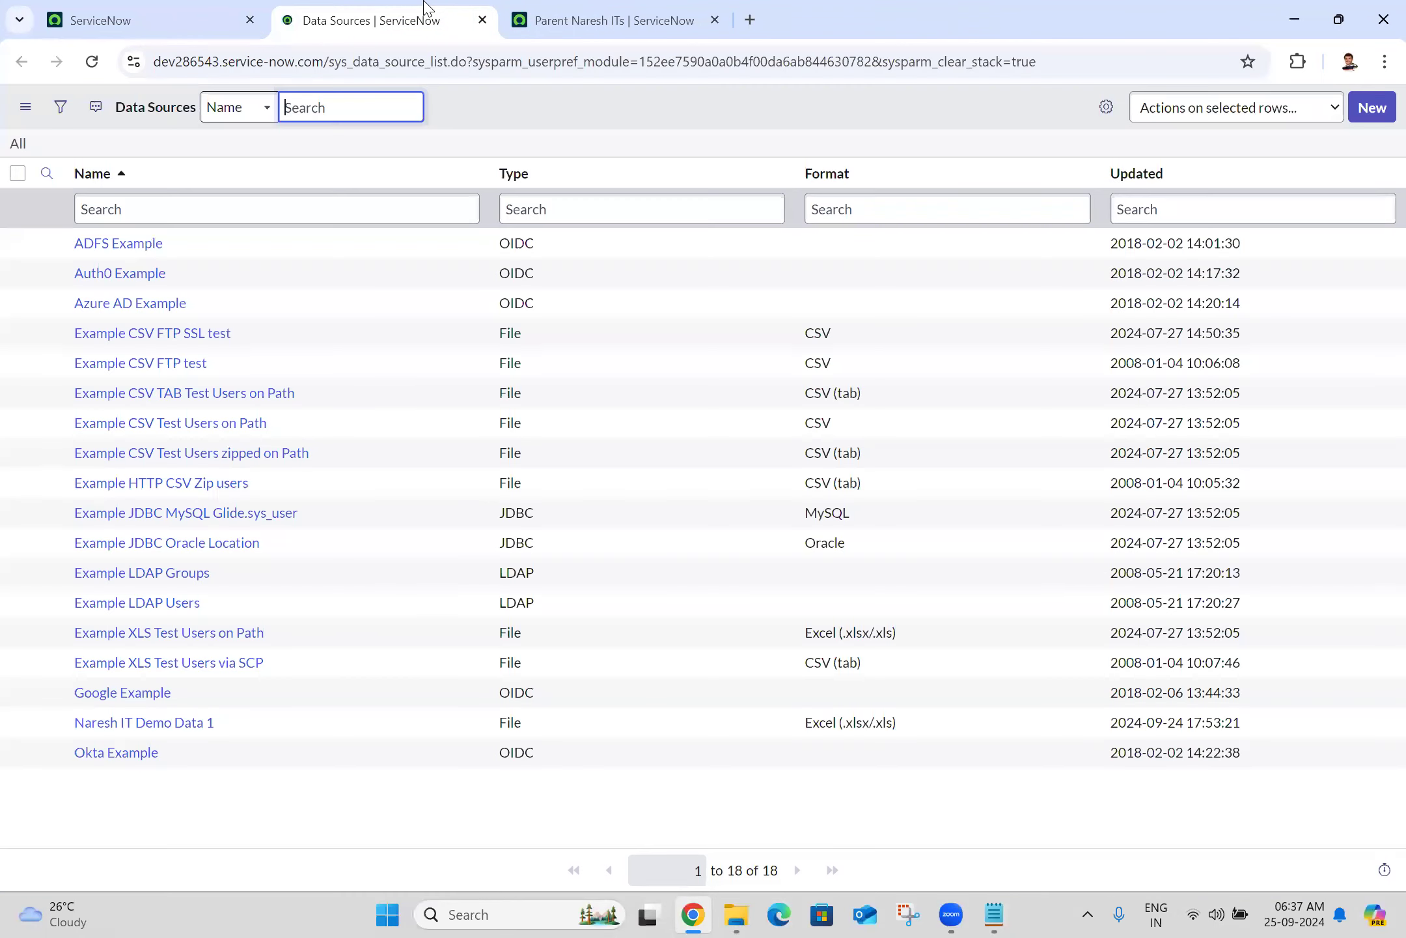
Sort the data sources by Updated, newest first, and open the Naresh IT Demo Data 1 record in a new tab
double_click(1136, 174)
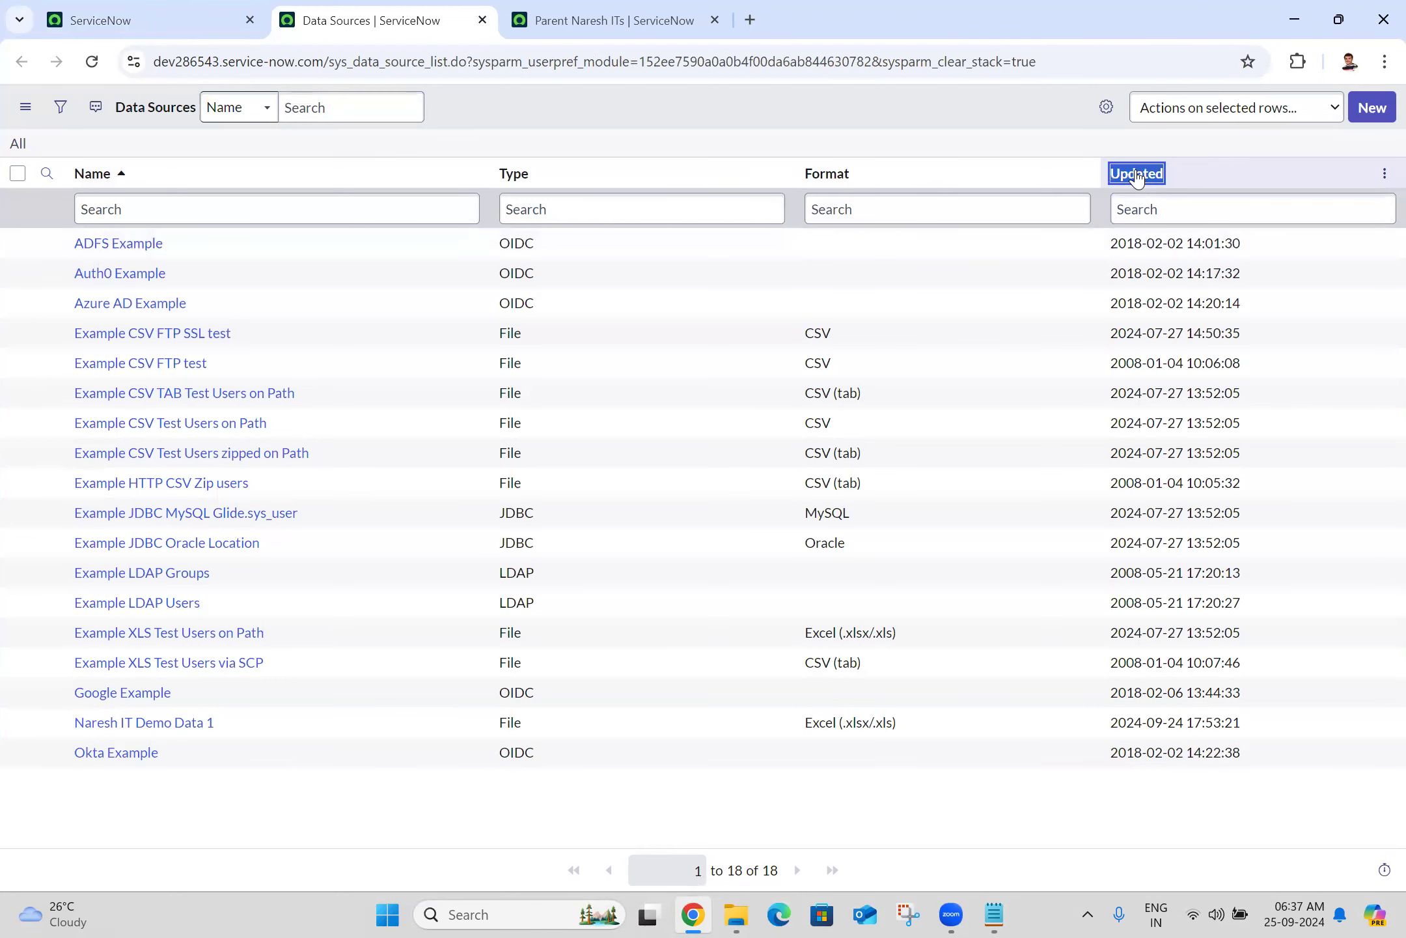
middle_click(181, 245)
left_click(535, 9)
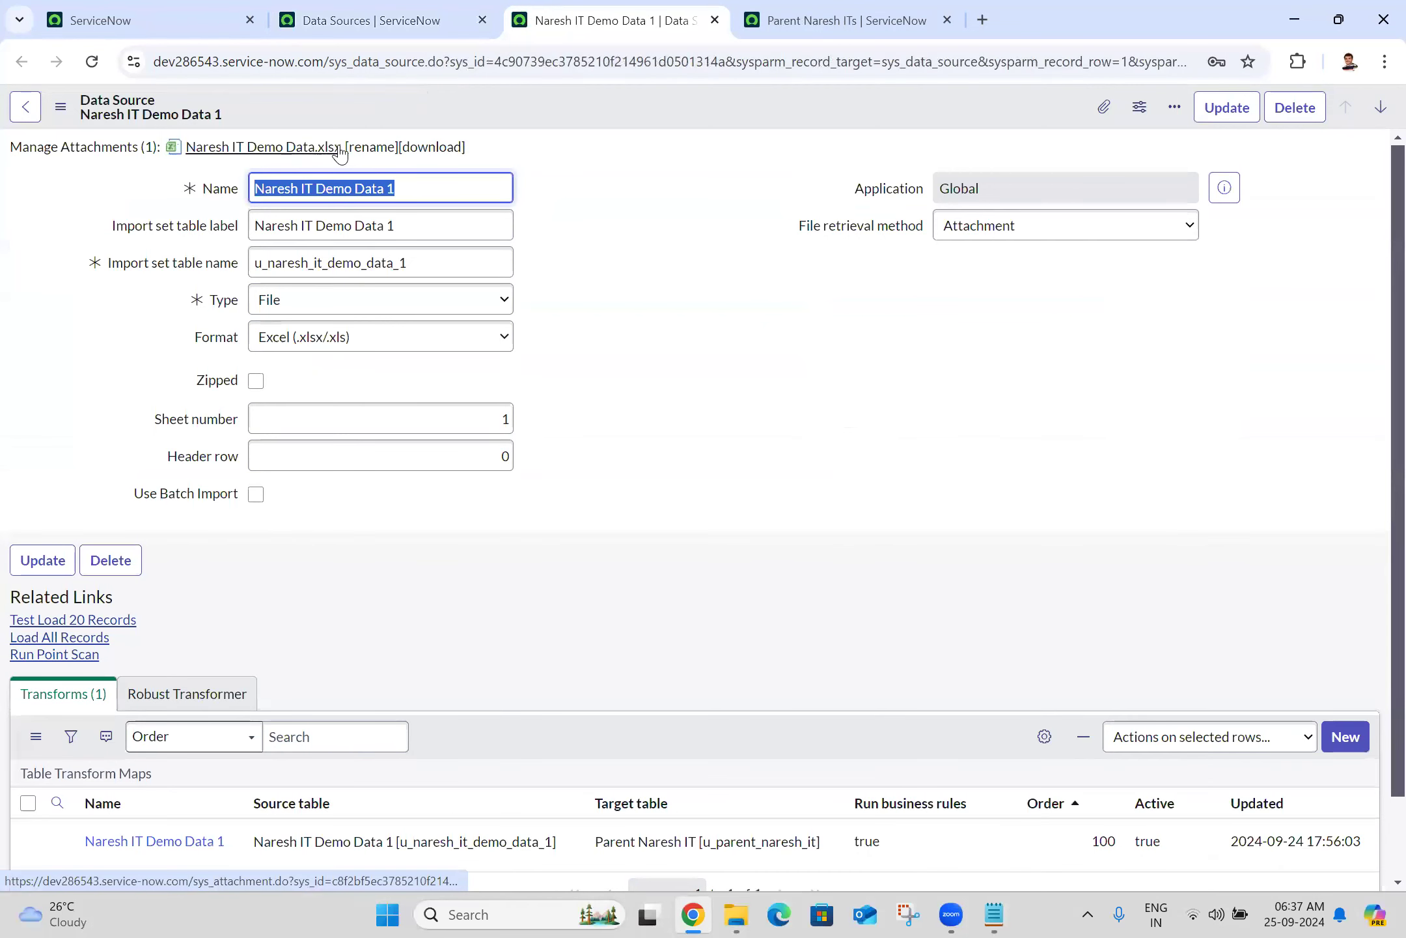
left_click(659, 176)
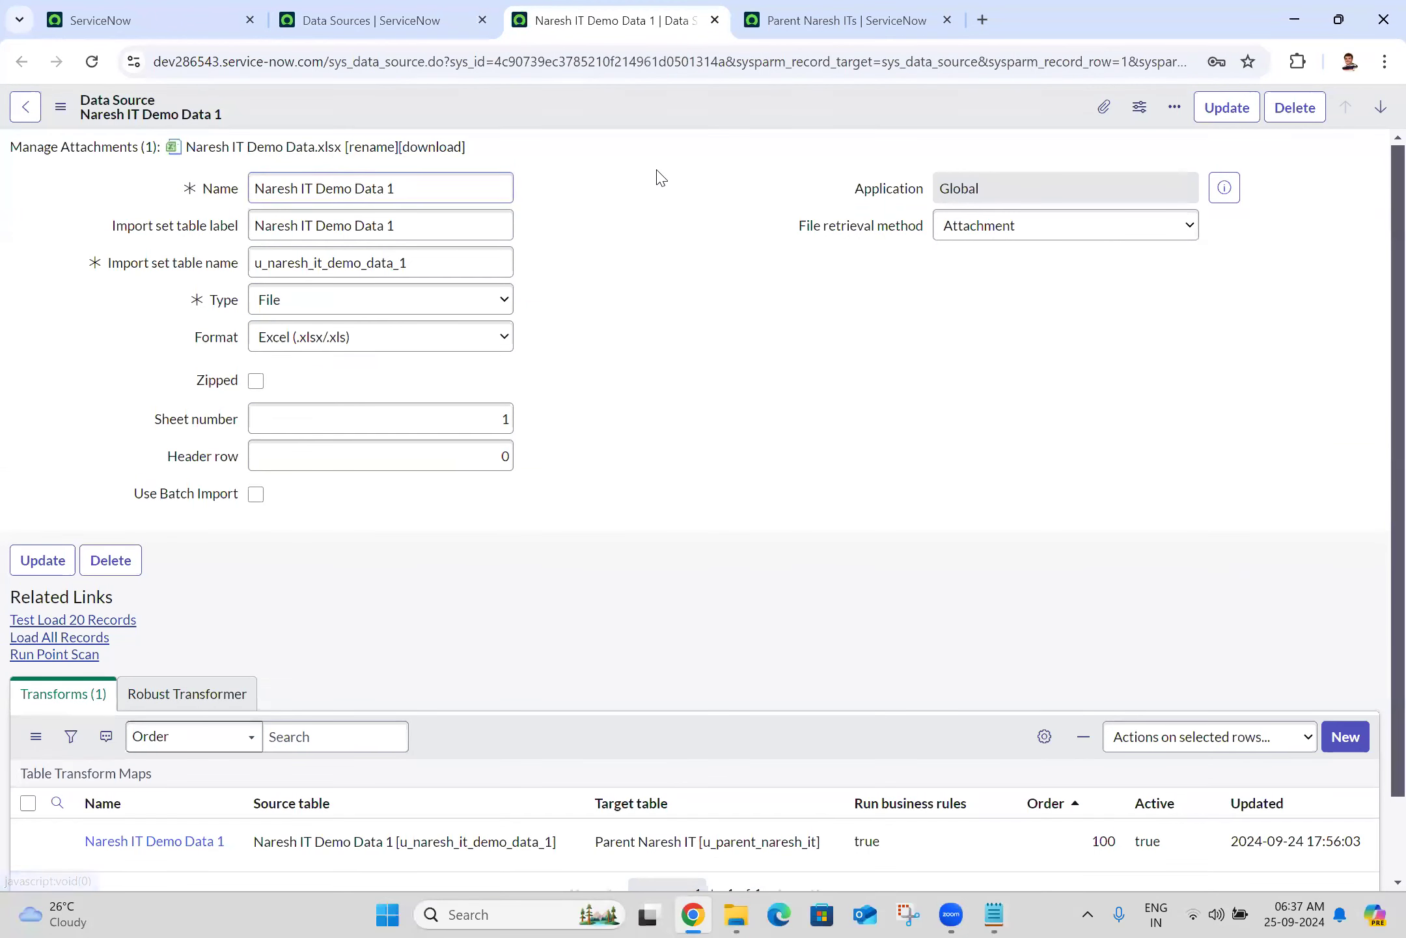
Load all records from the data source and transform import set ISET0010002 with the Naresh IT Demo Data 1 map
left_click(40, 642)
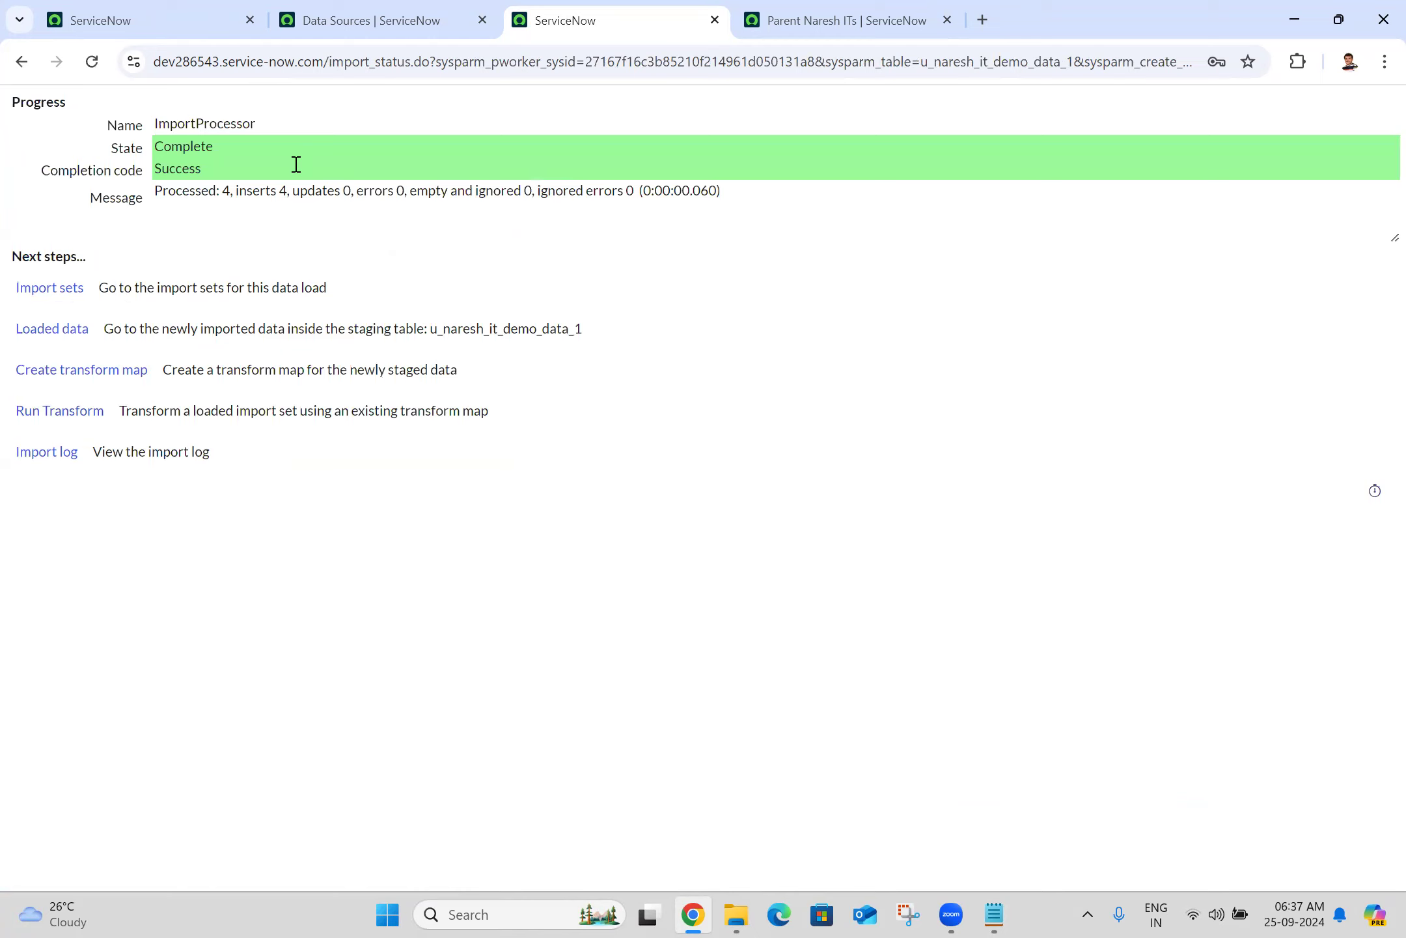
left_click(81, 417)
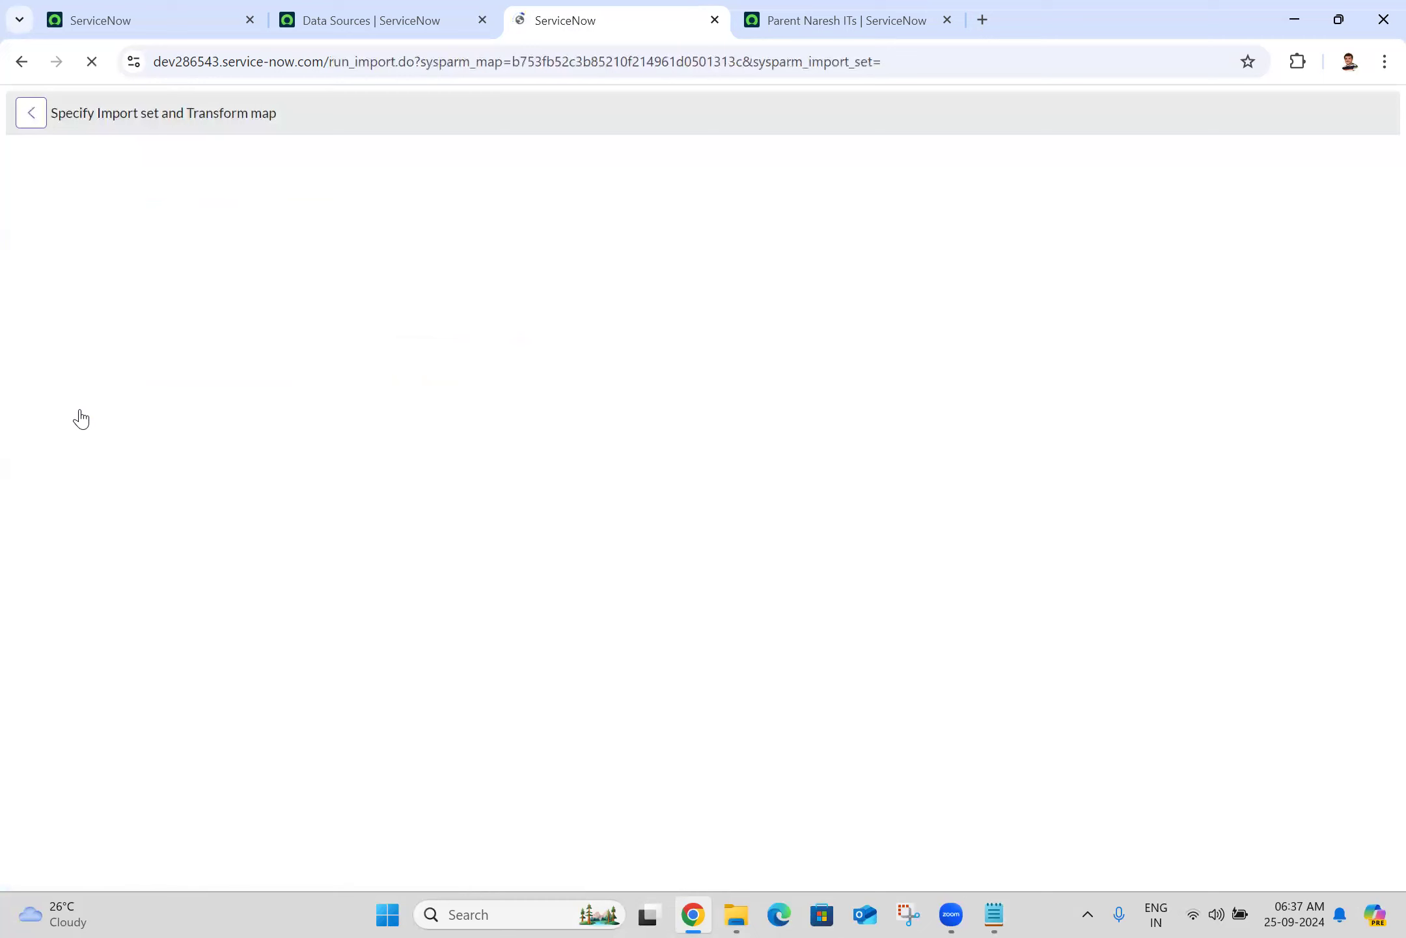
left_click(77, 460)
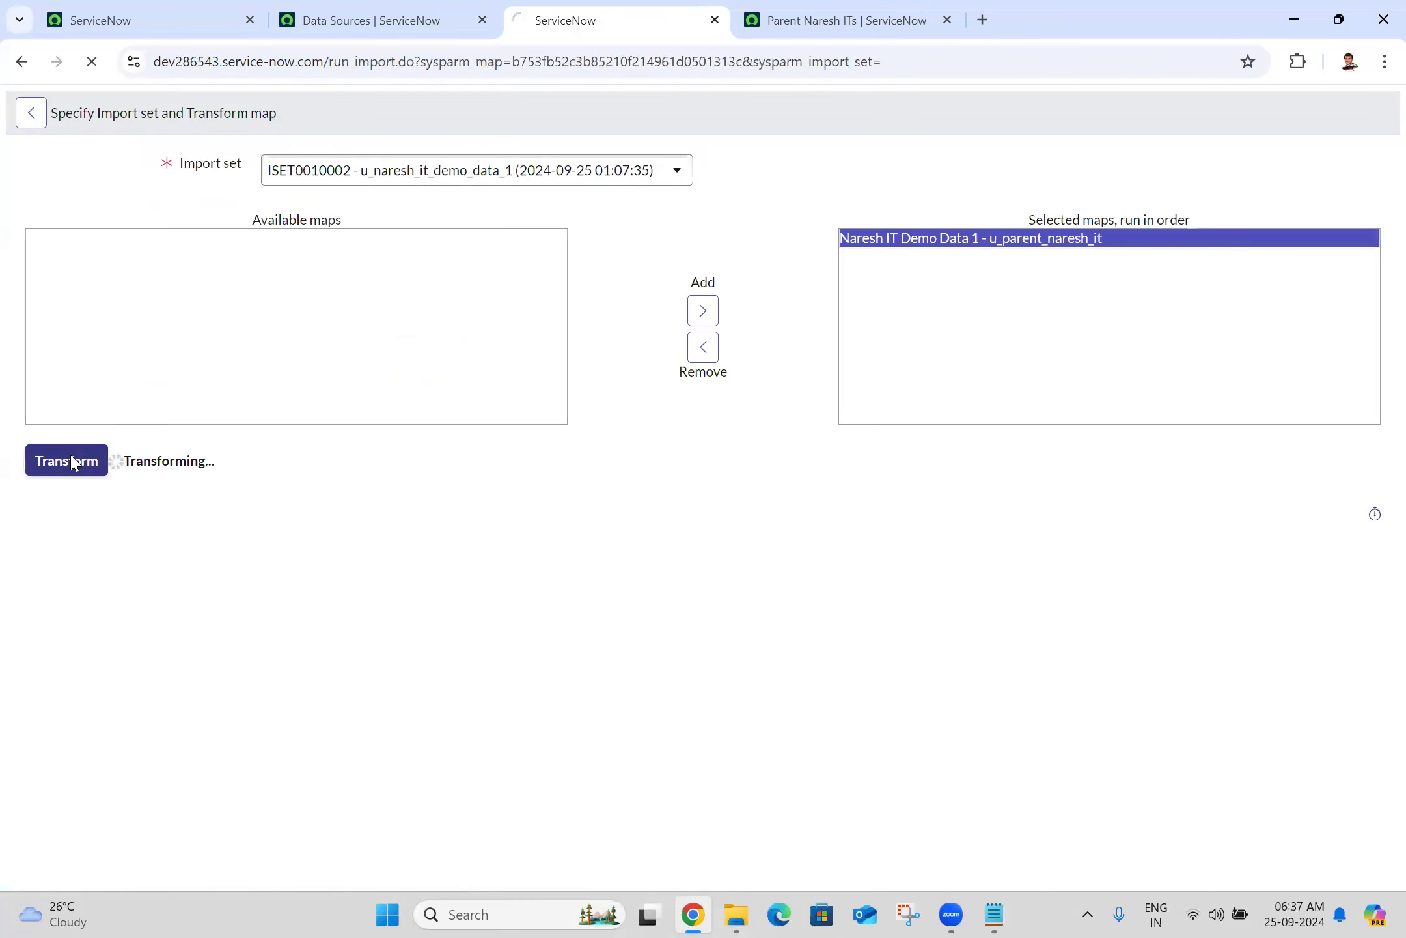
Reload the Parent Naresh ITs list and add the Created and Updated columns to it
left_click(795, 8)
left_click(95, 65)
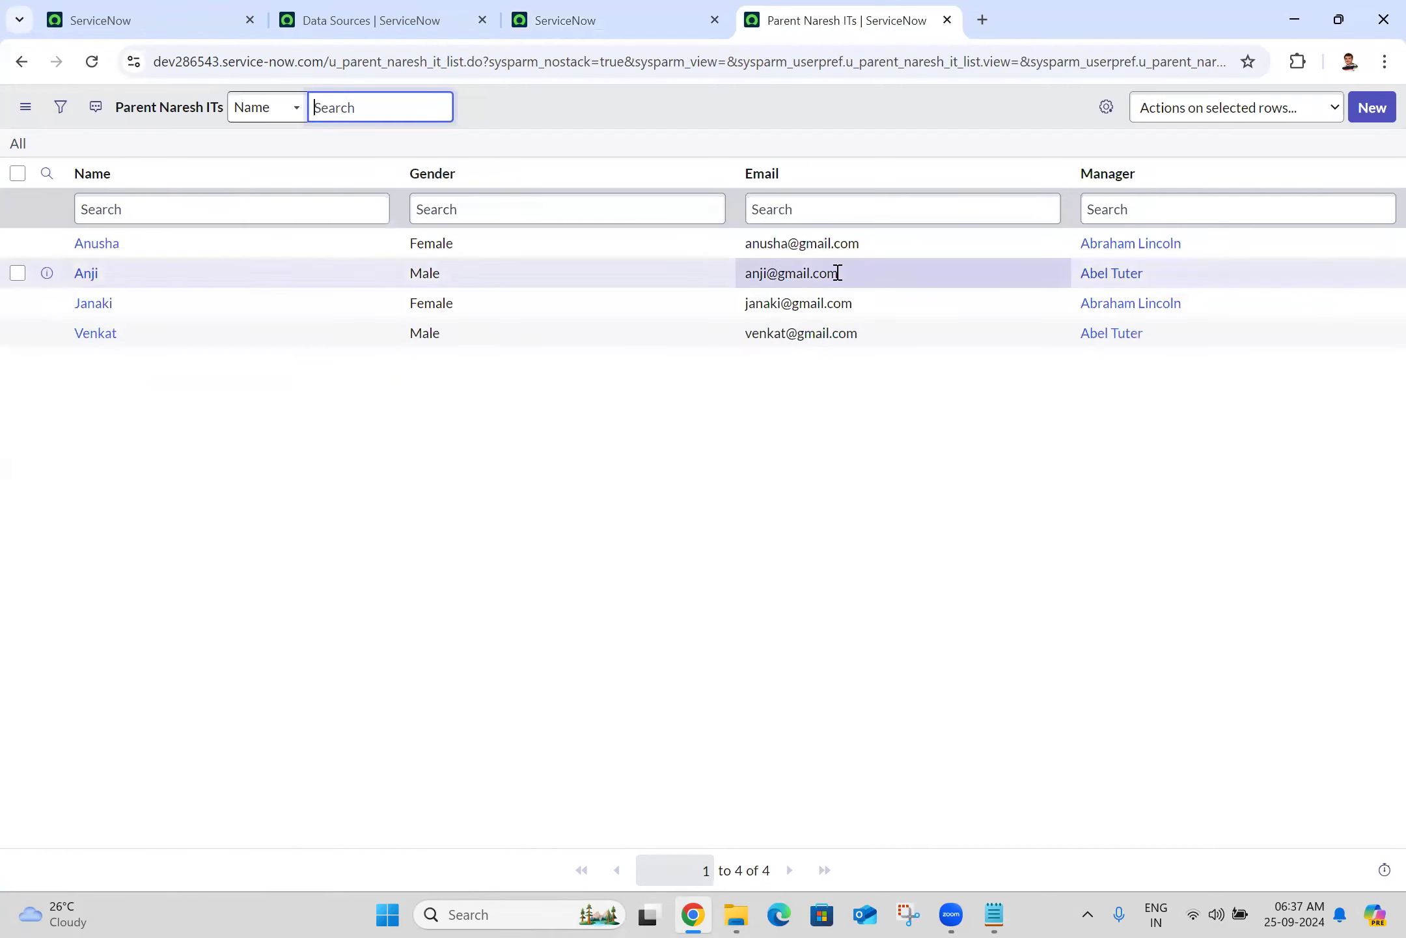
left_click(1106, 107)
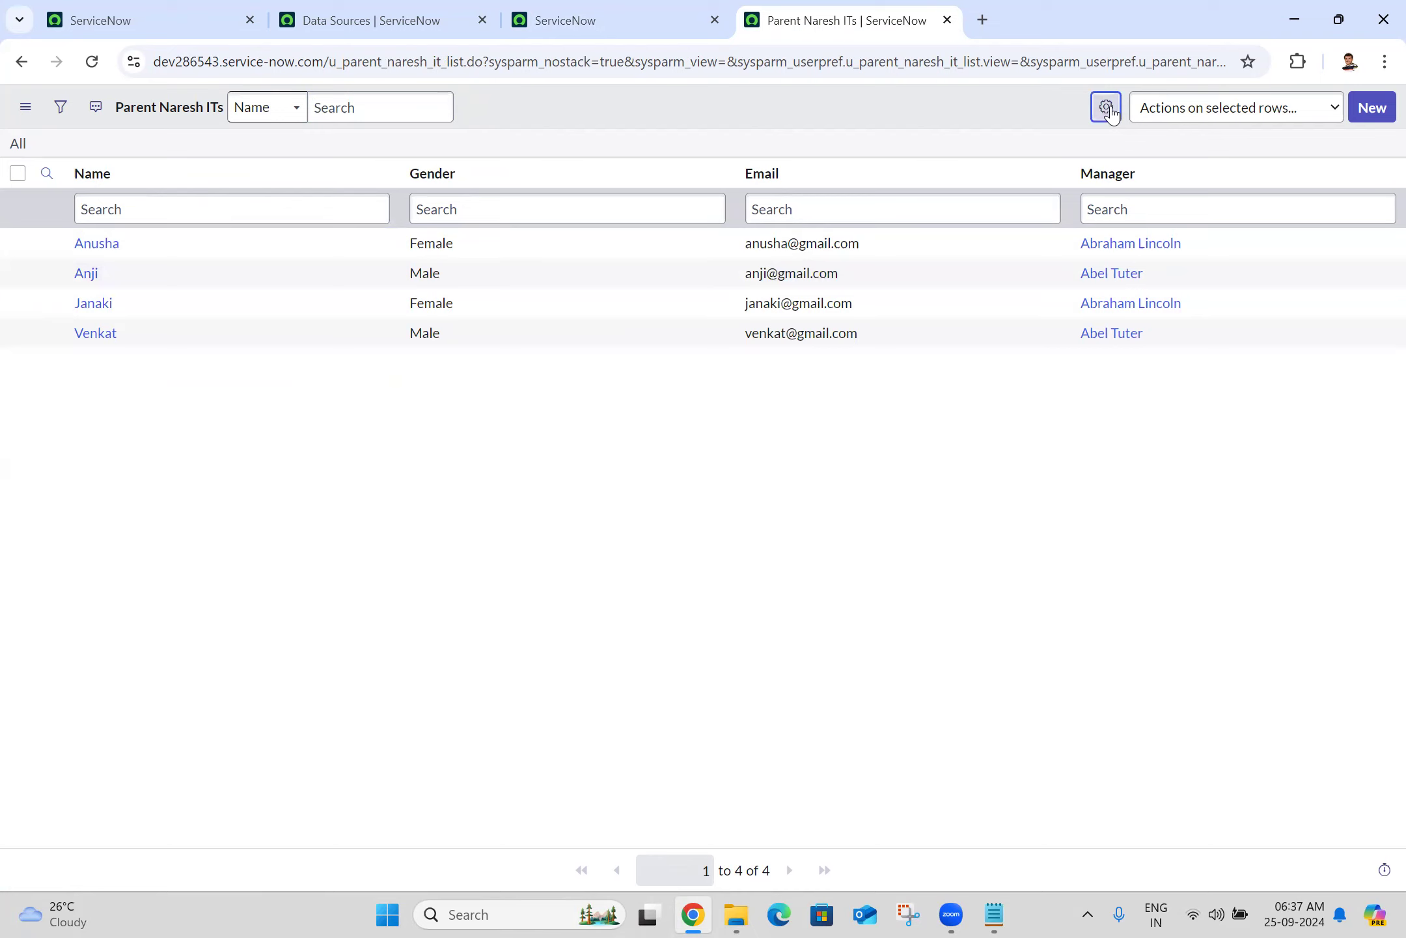
double_click(467, 239)
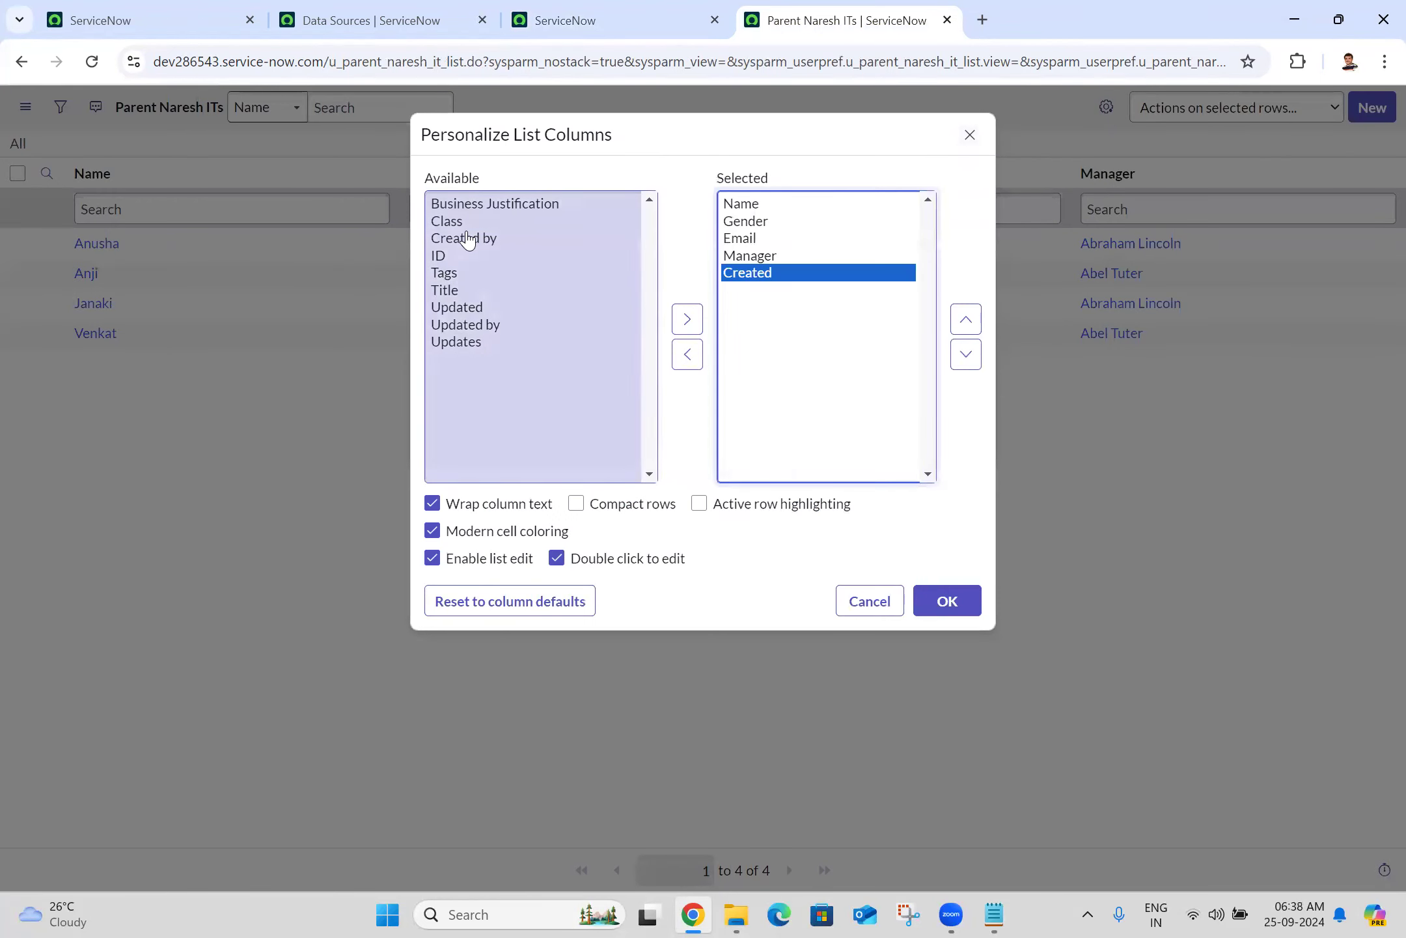
left_click(469, 309)
double_click(468, 309)
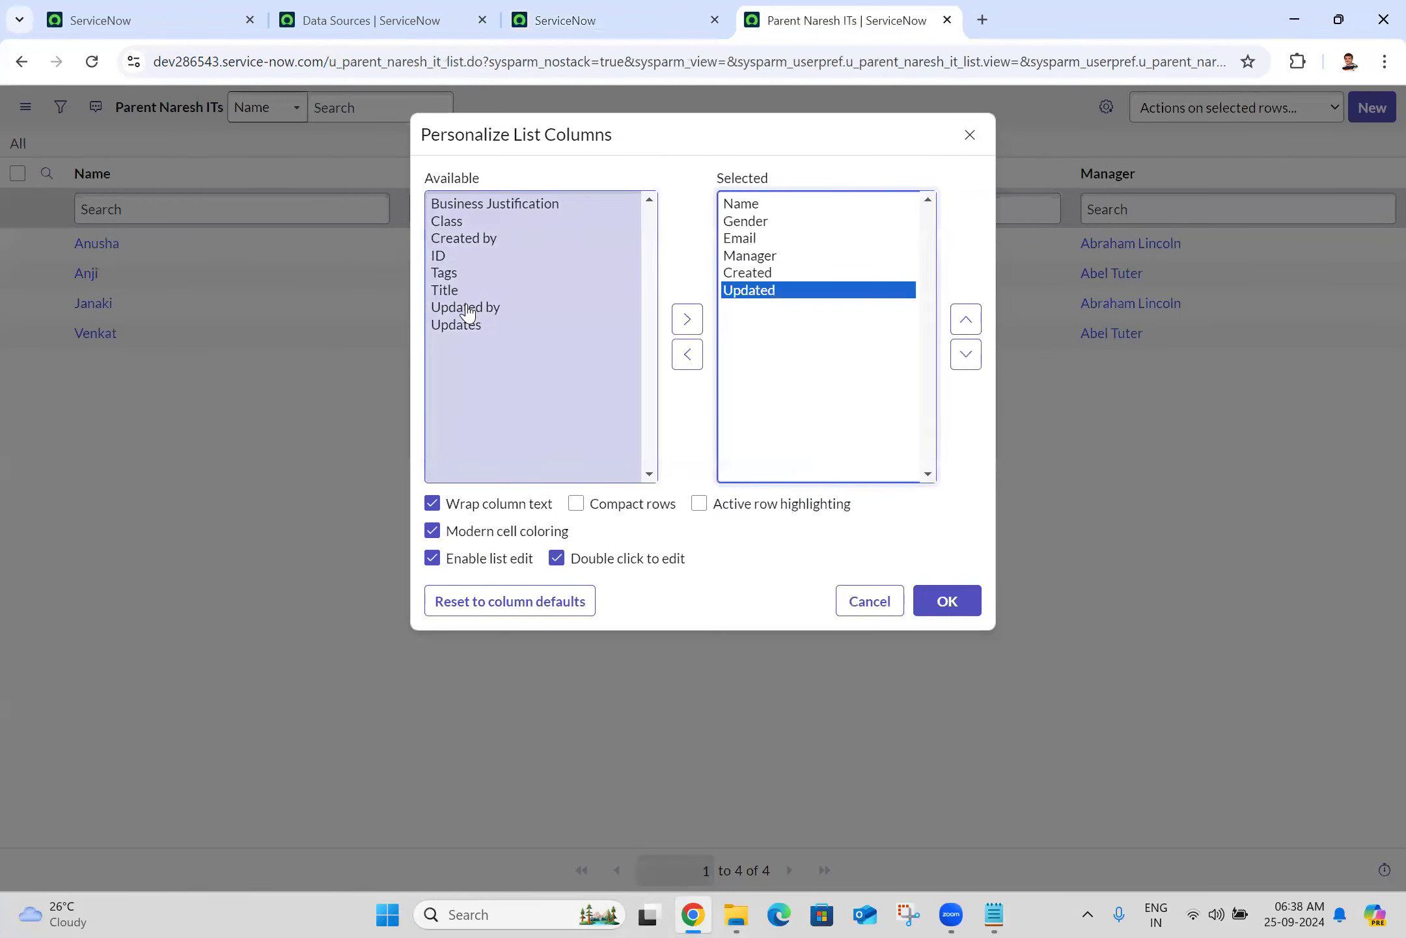
left_click(937, 614)
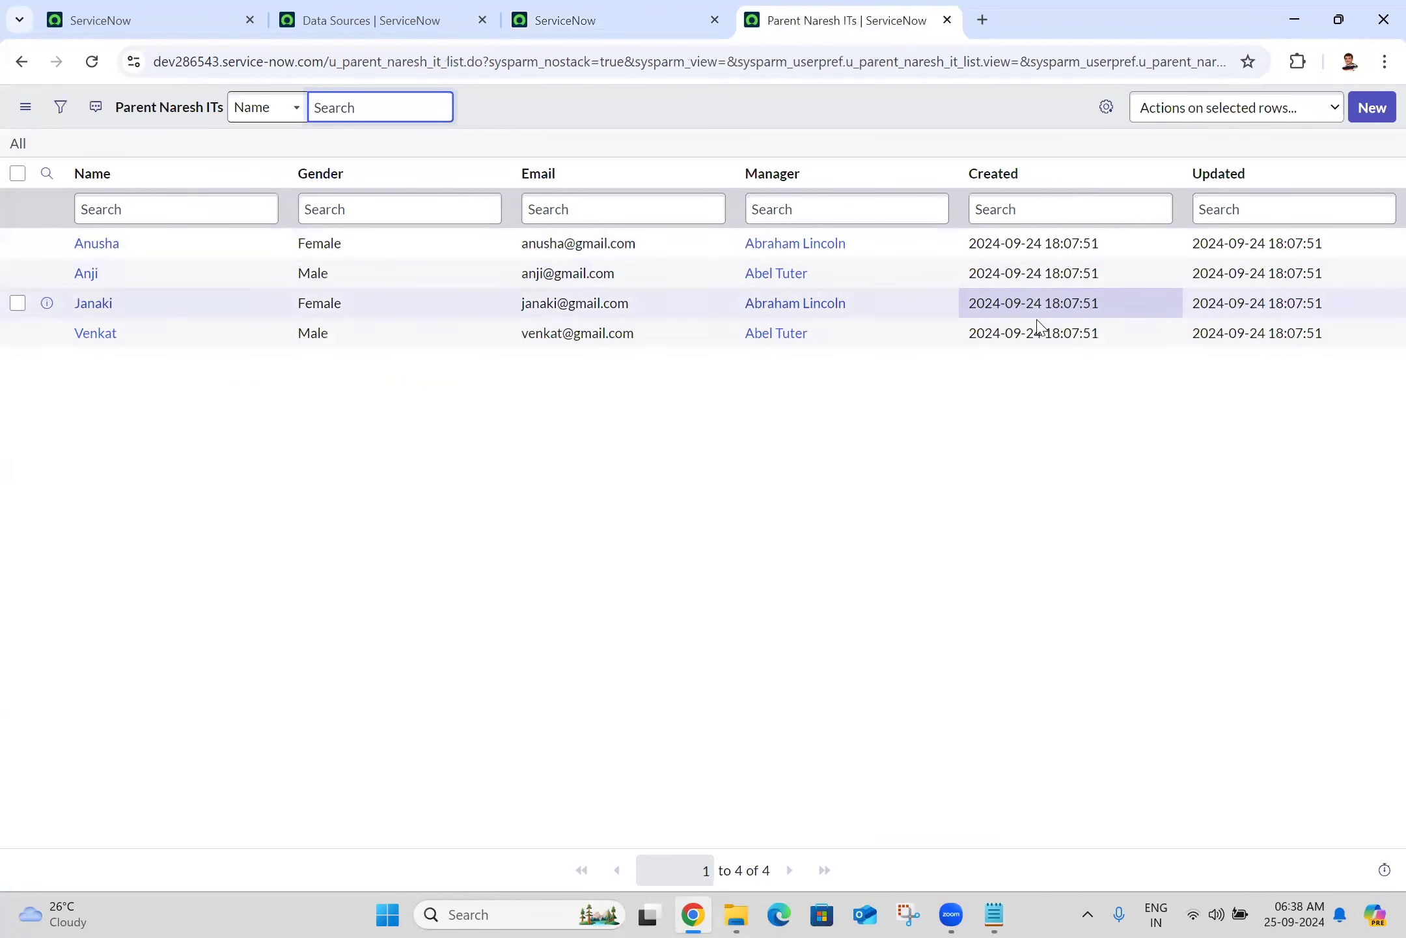
left_click(876, 589)
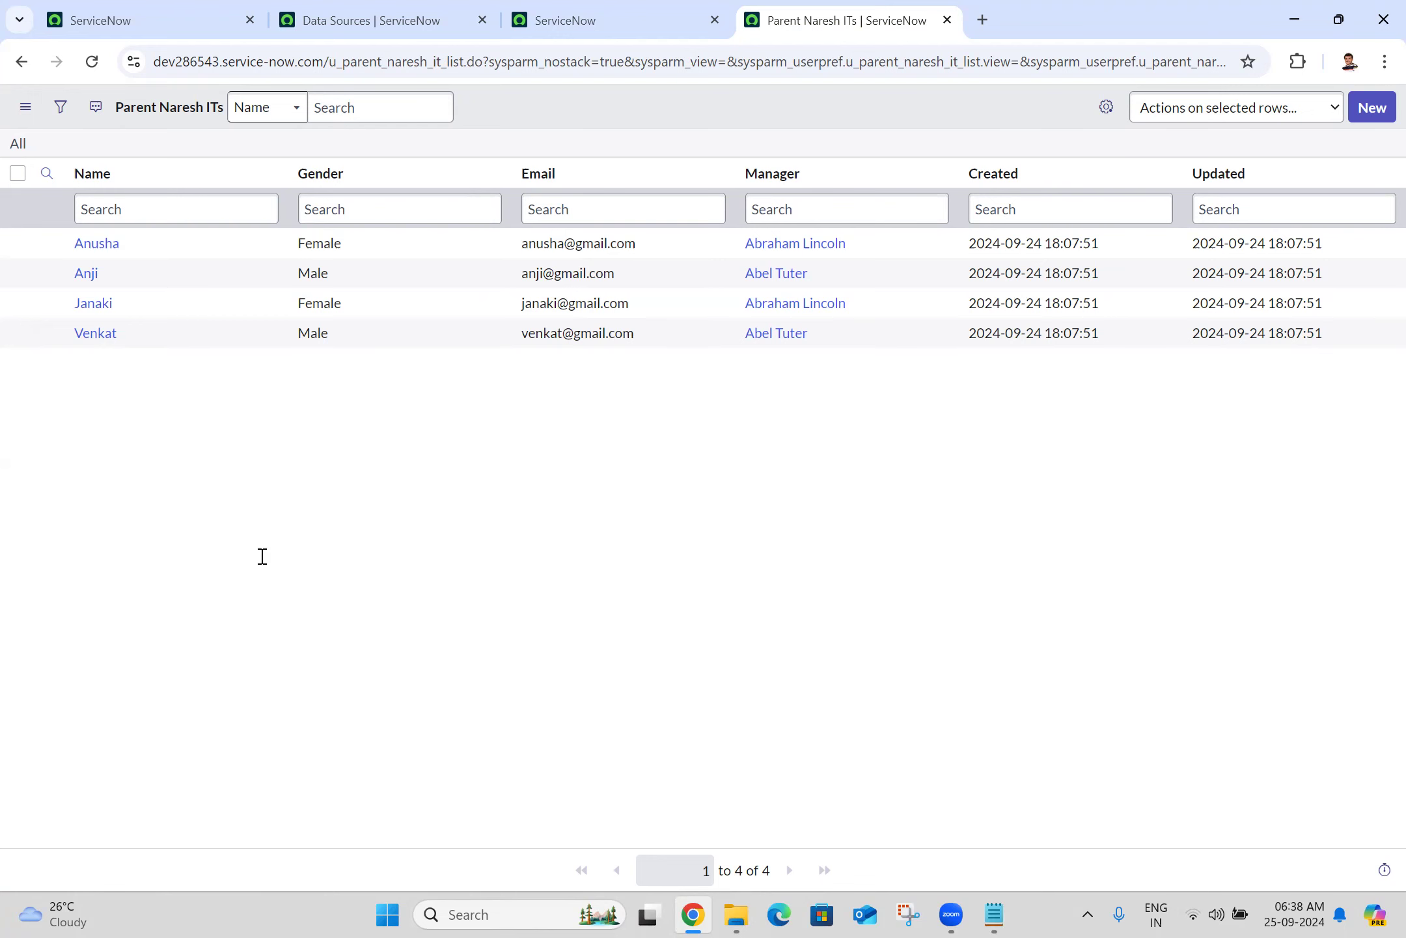
Close the ISET0010002 transform progress tab and reopen the Naresh IT Demo Data 1 data source in a new tab
key("alt+Tab")
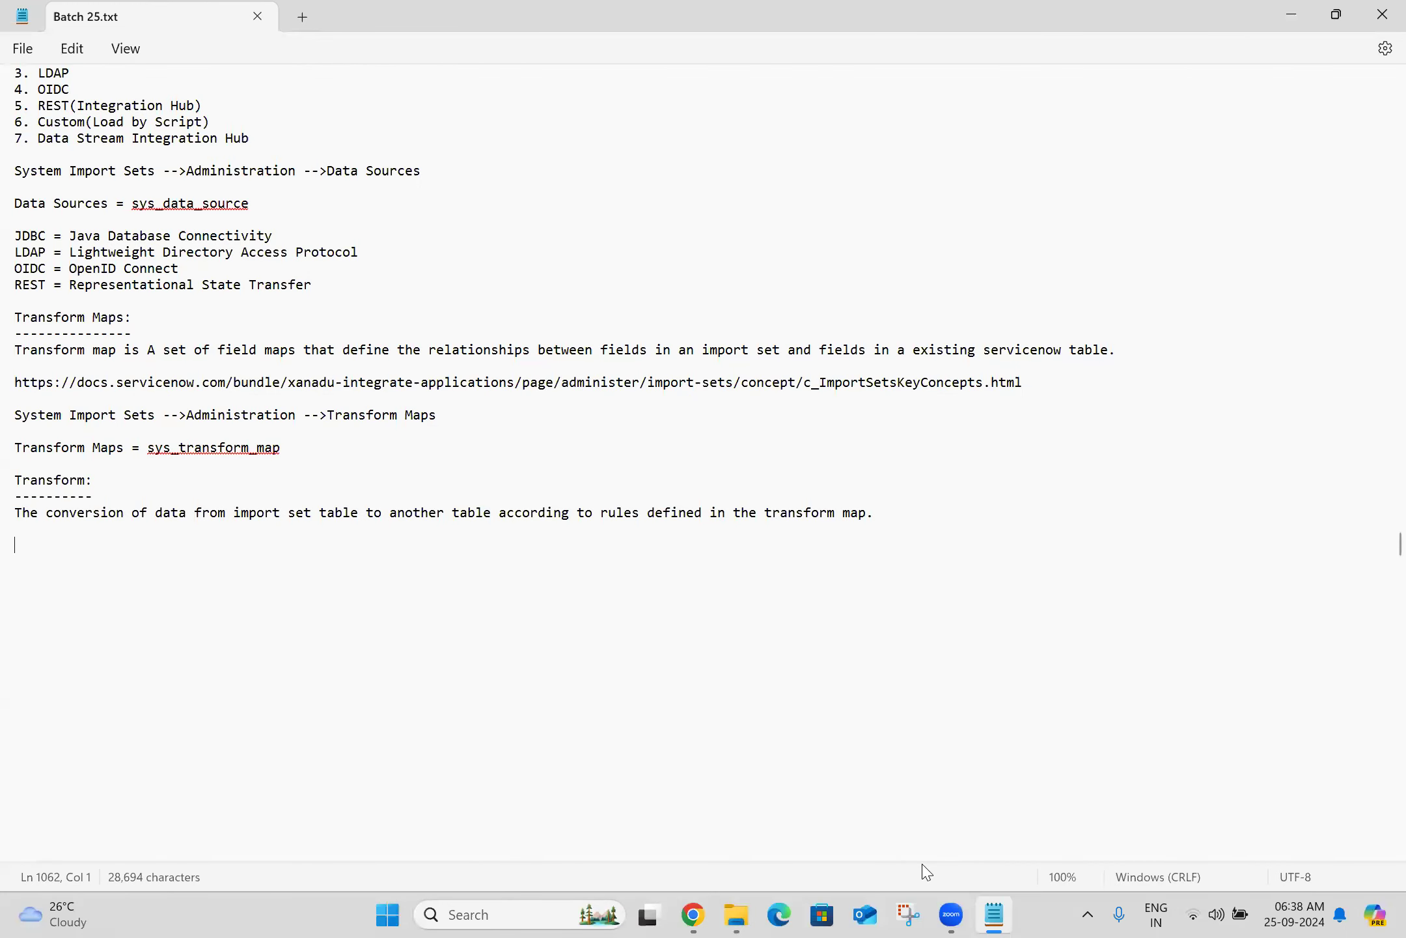
left_click(710, 915)
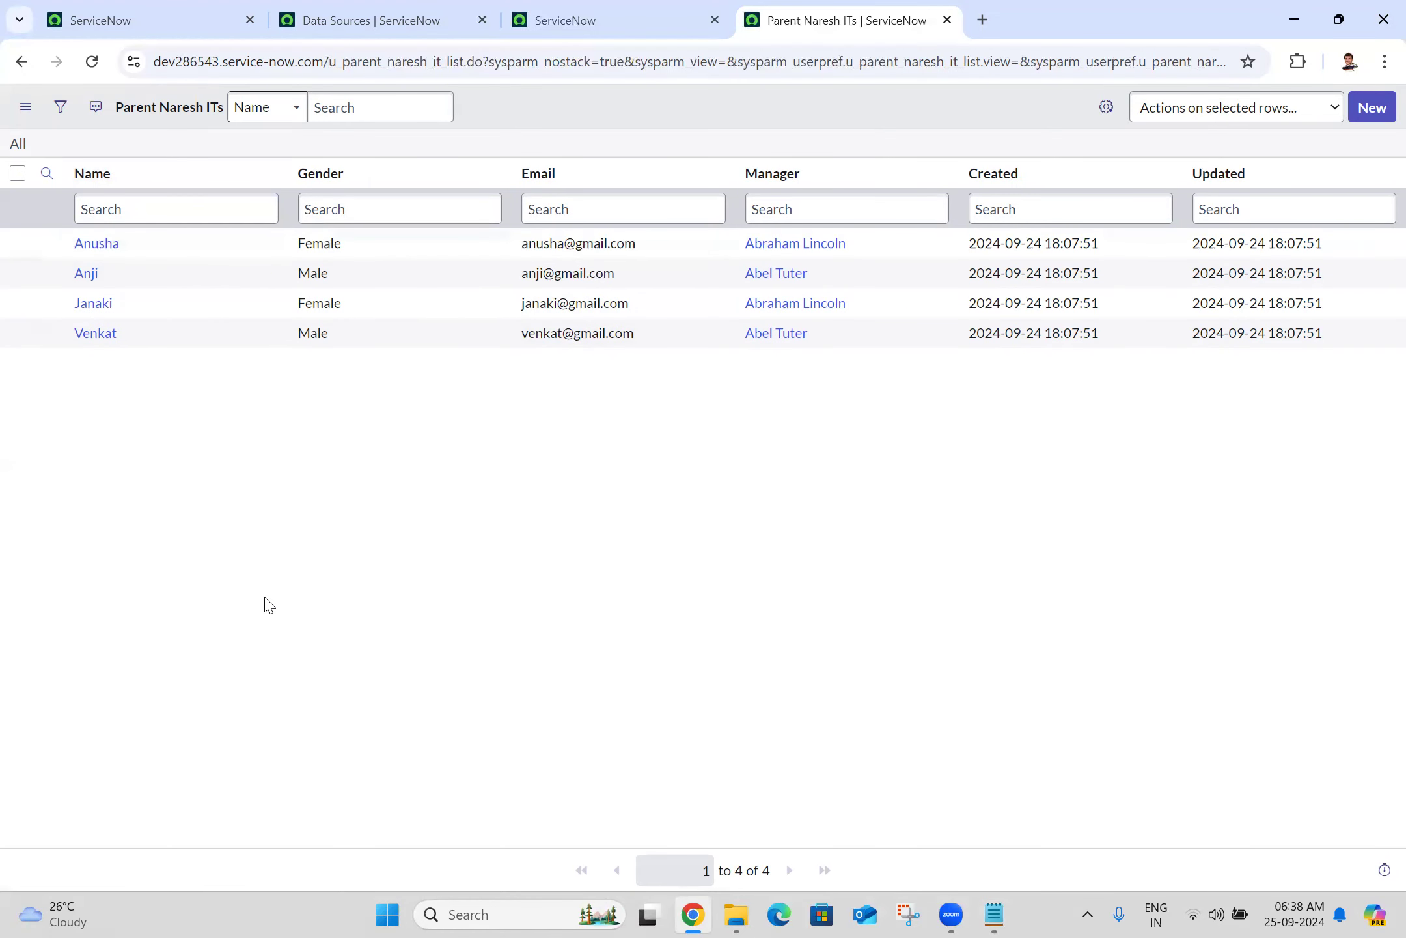
left_click(602, 12)
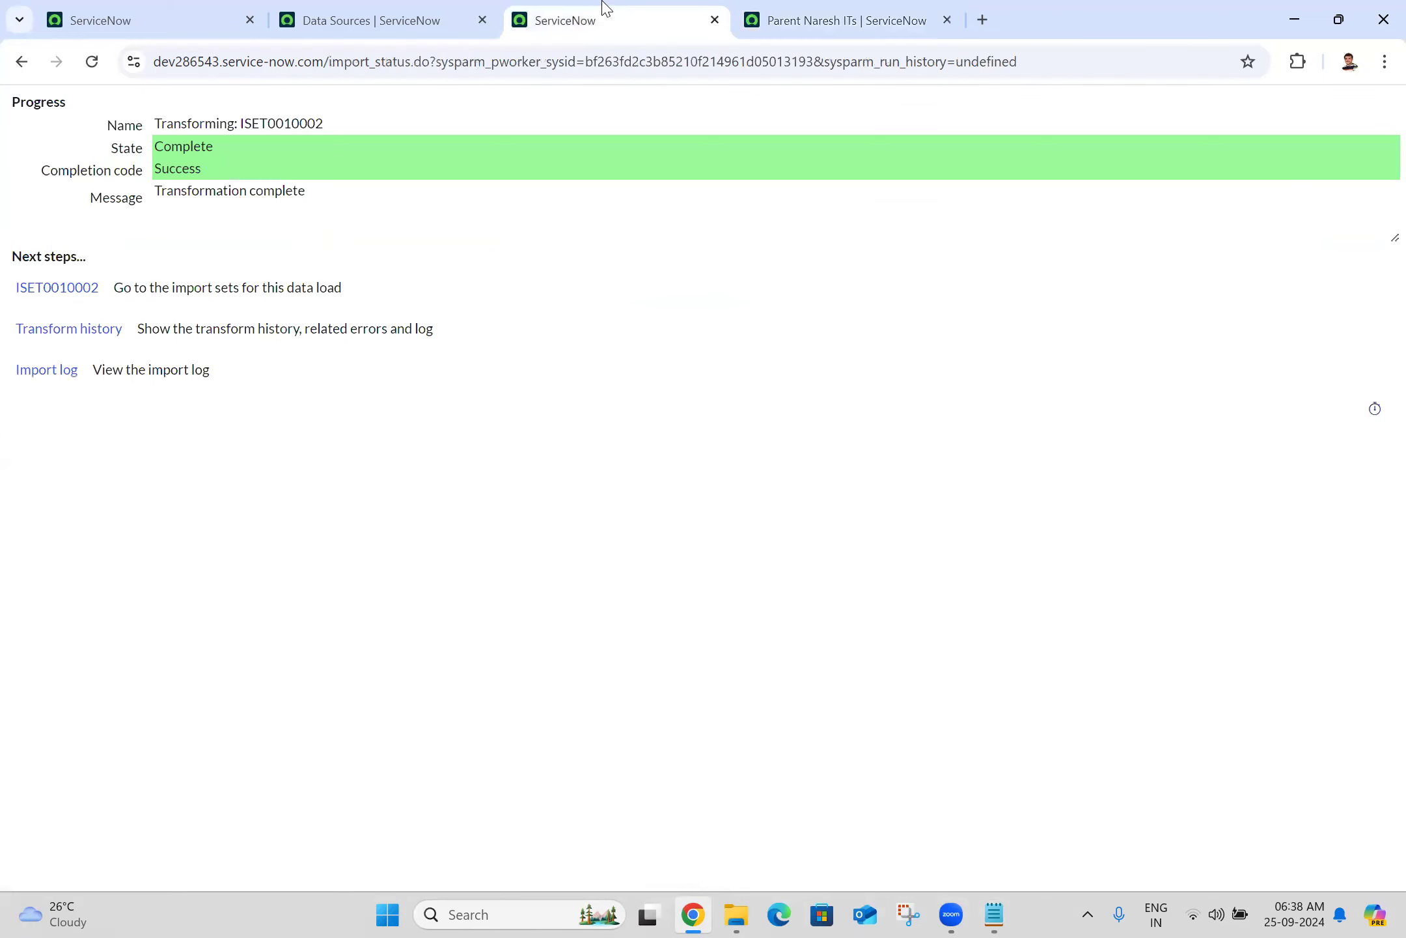
left_click(715, 20)
left_click(416, 18)
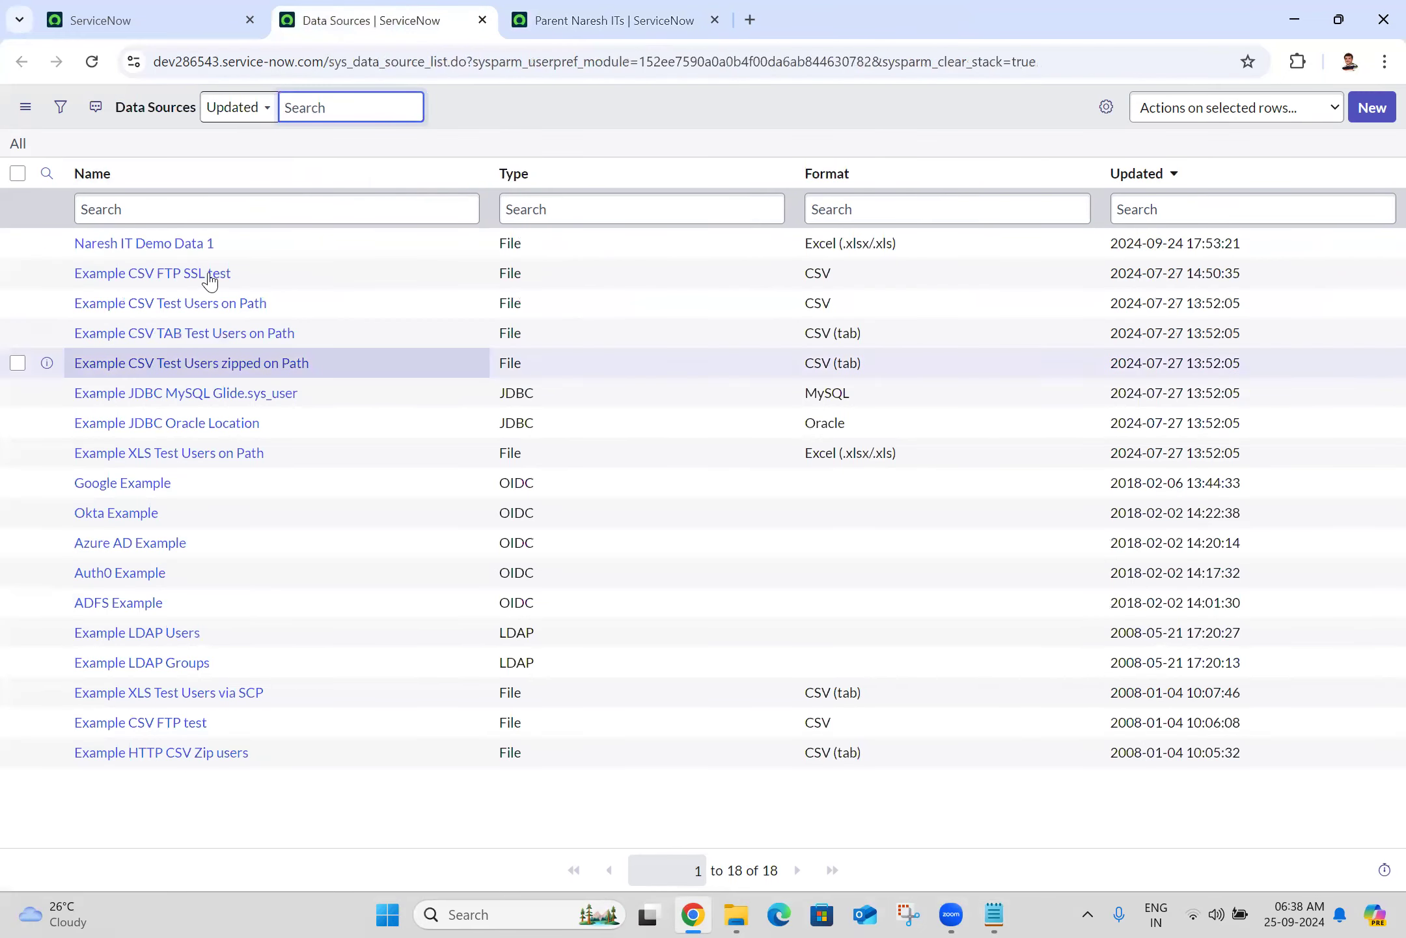
middle_click(202, 243)
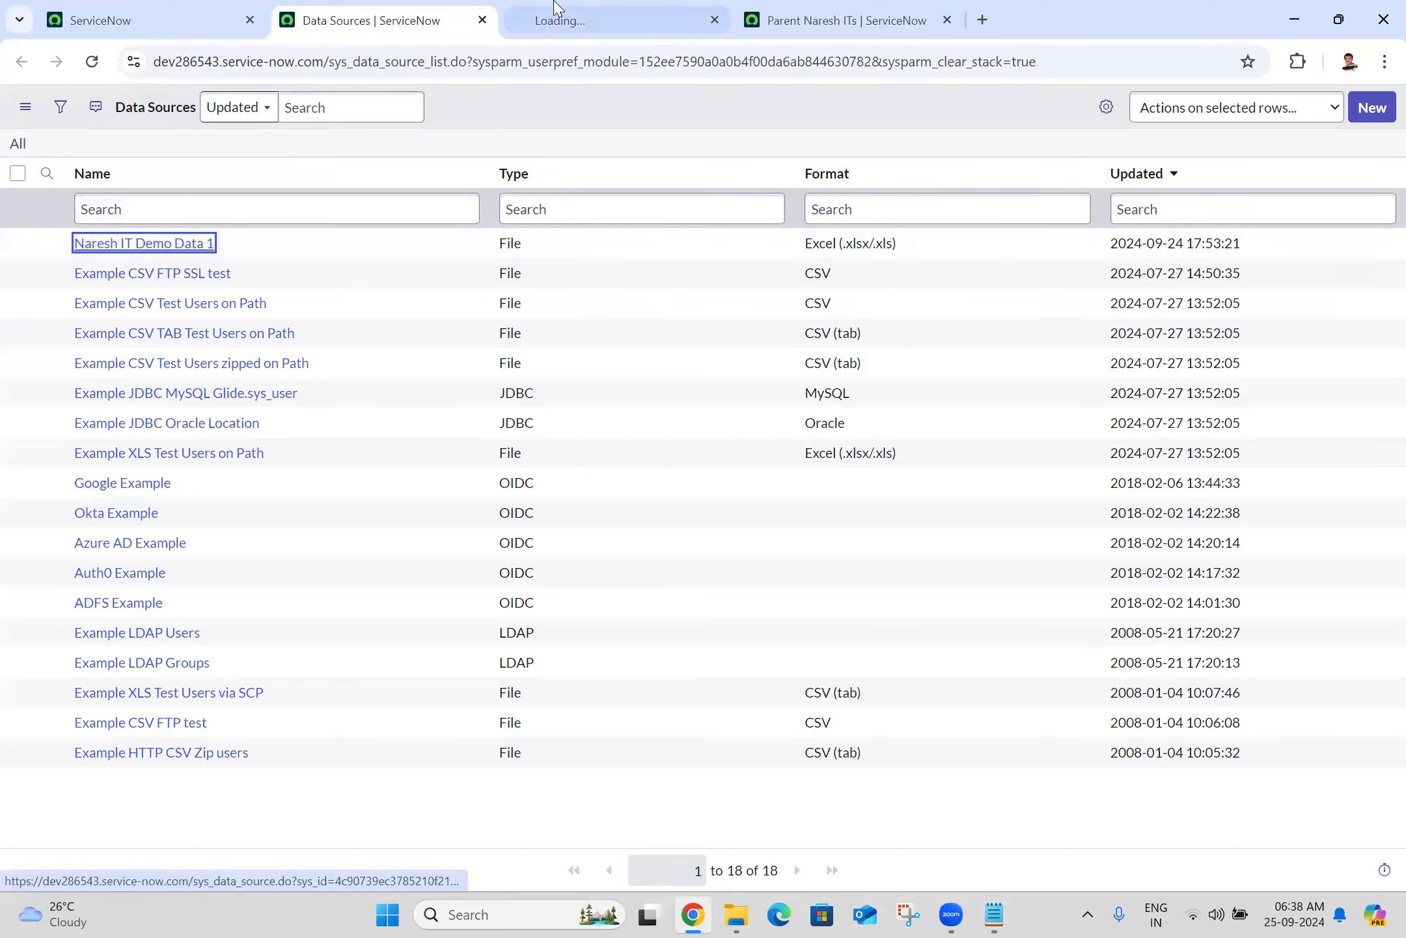
left_click(556, 13)
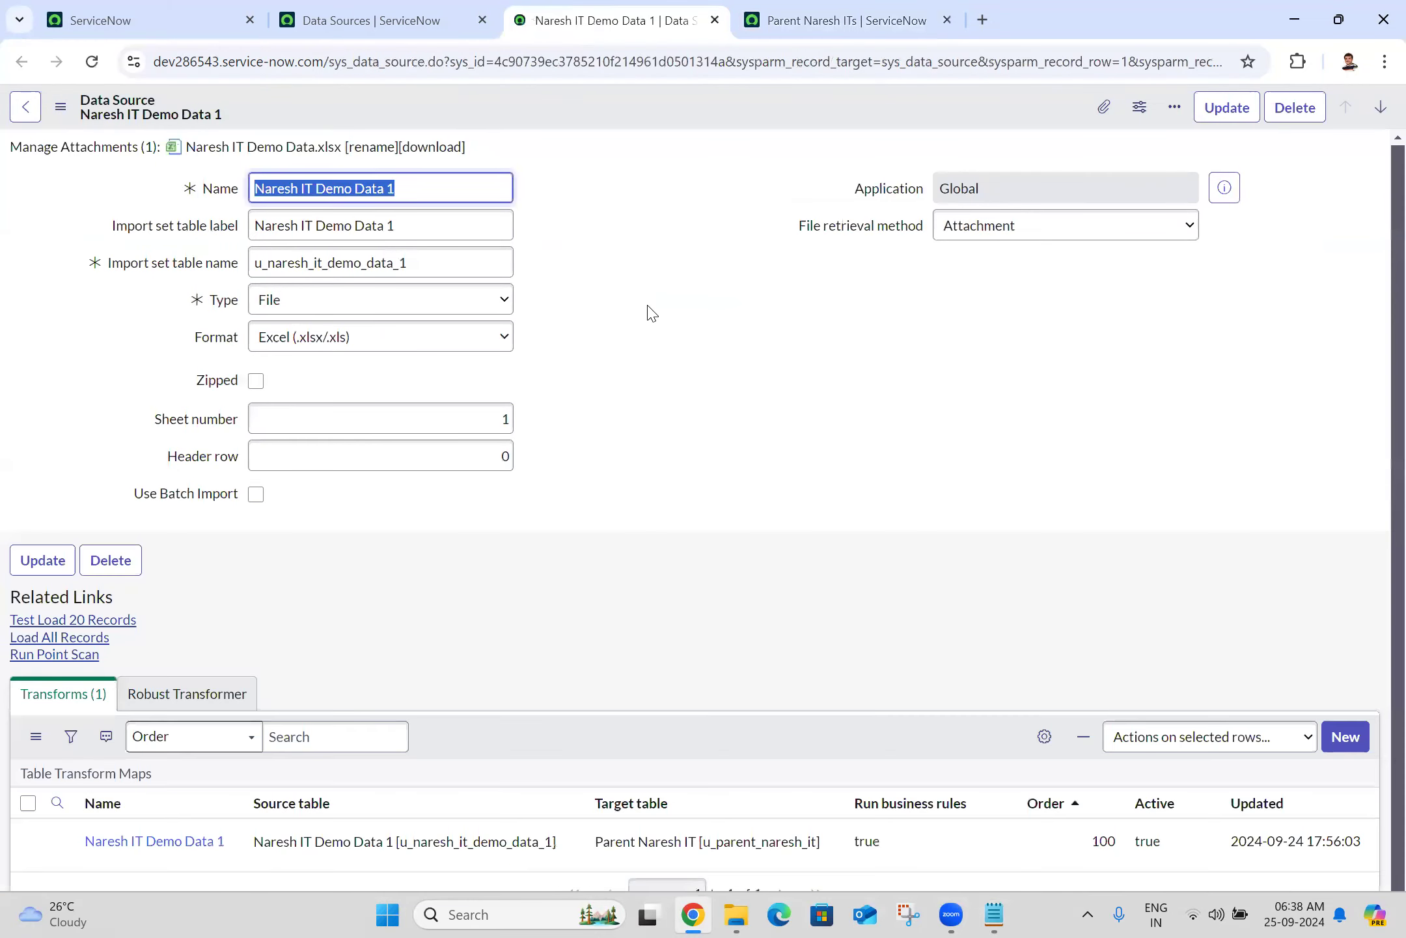
Load all records again, transform import set ISET0010003 with the Naresh IT Demo Data 1 map, and return to the Parent Naresh ITs list
left_click(70, 638)
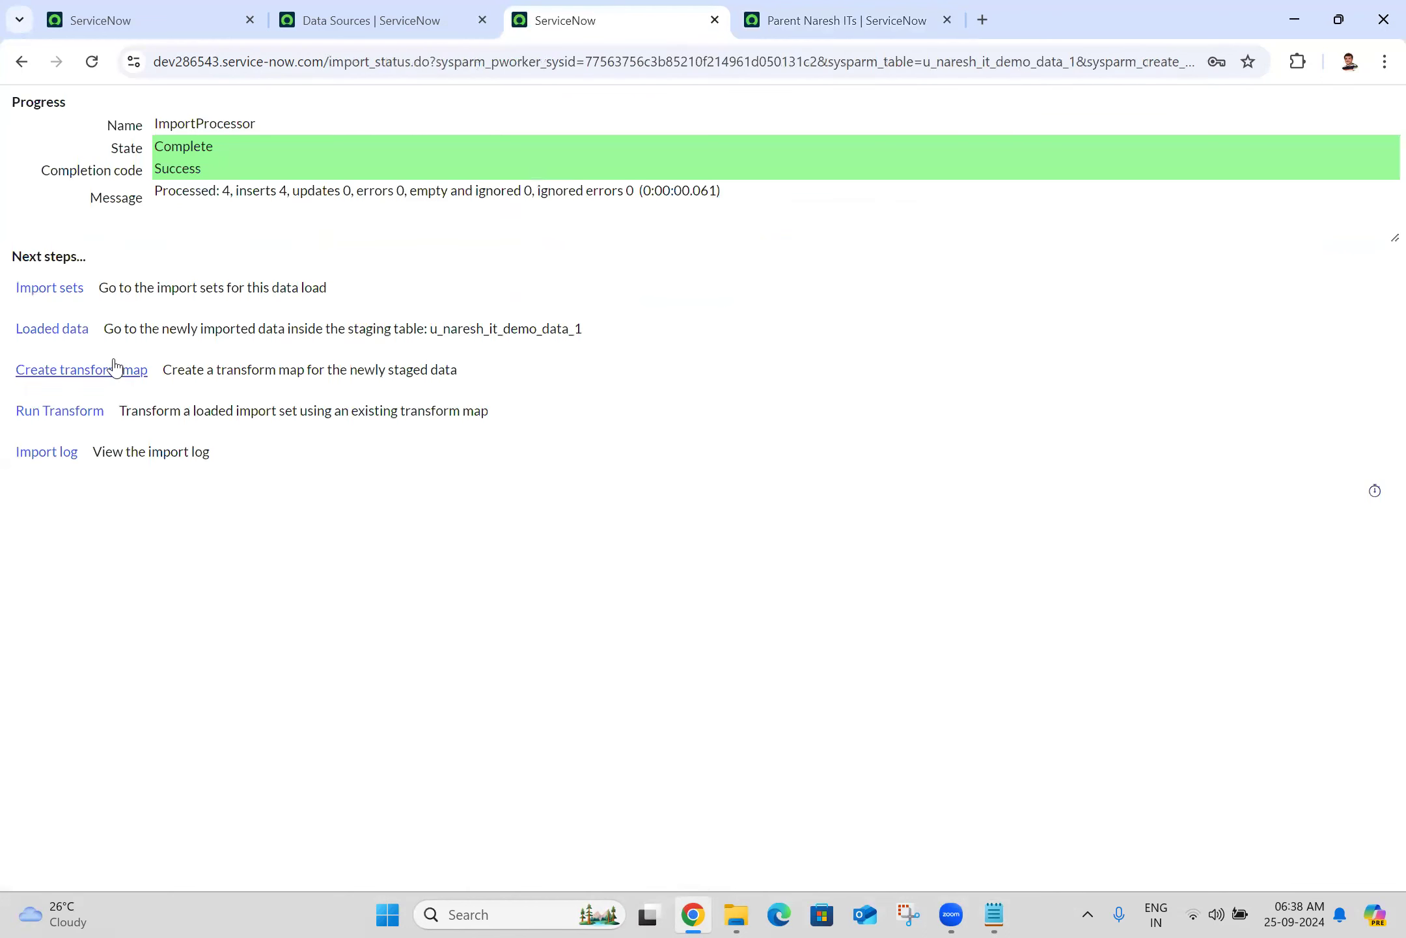
left_click(59, 423)
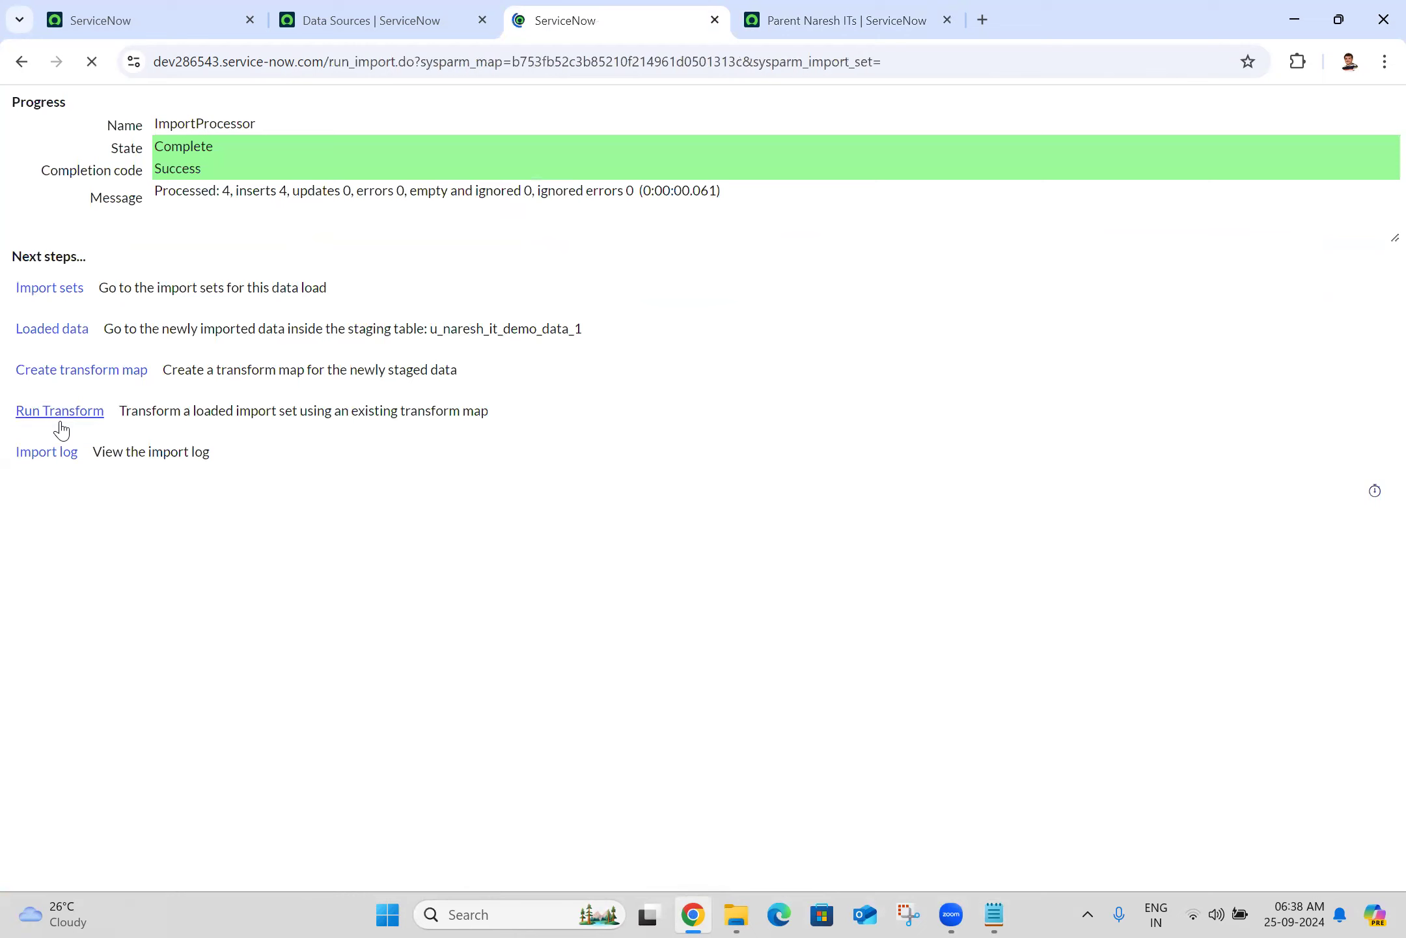
left_click(58, 474)
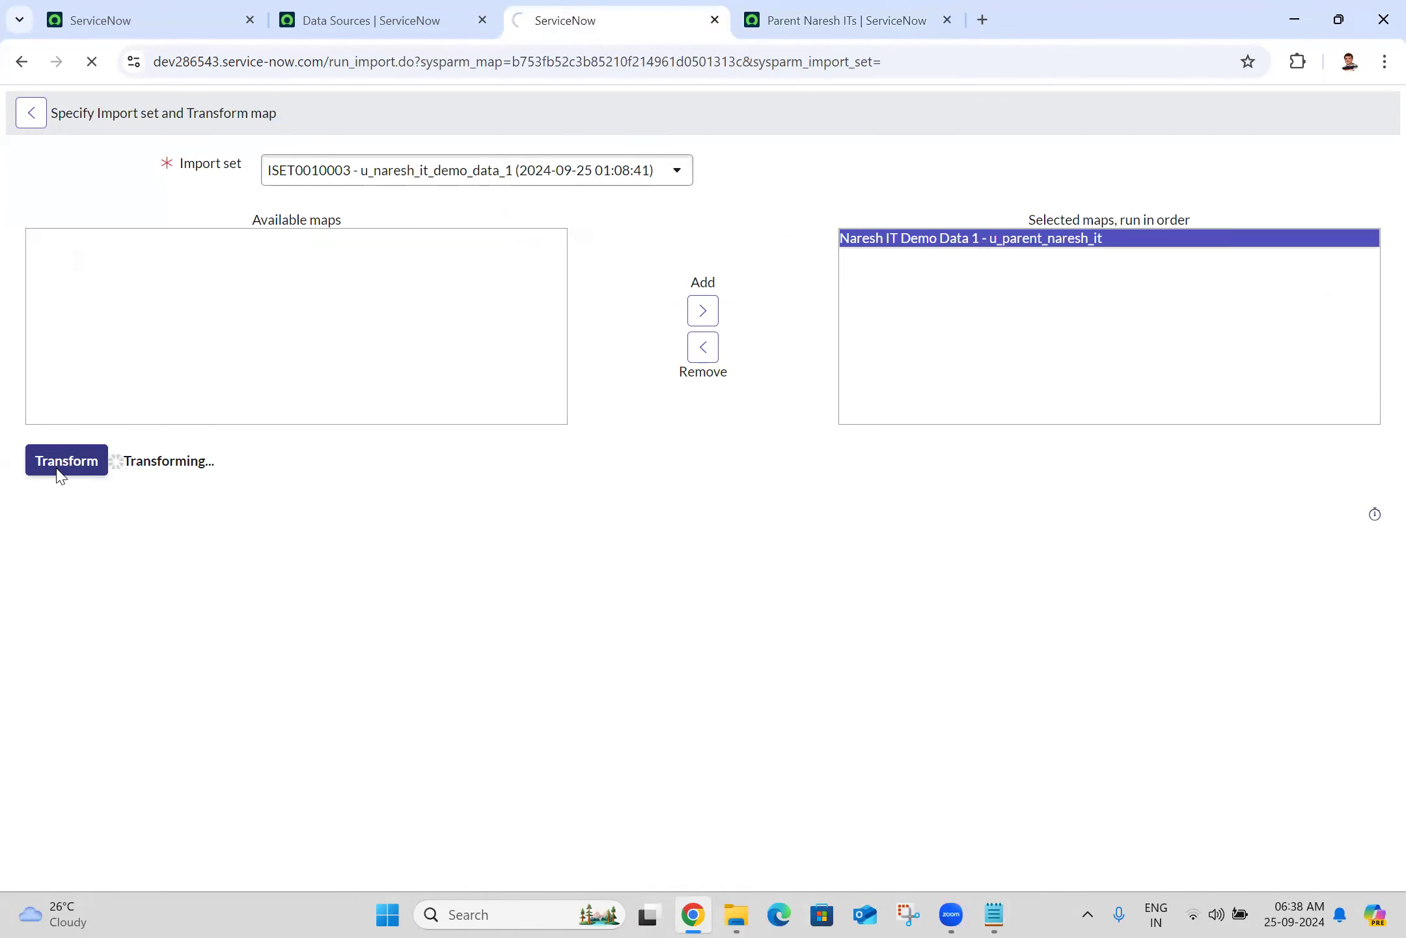
left_click(847, 20)
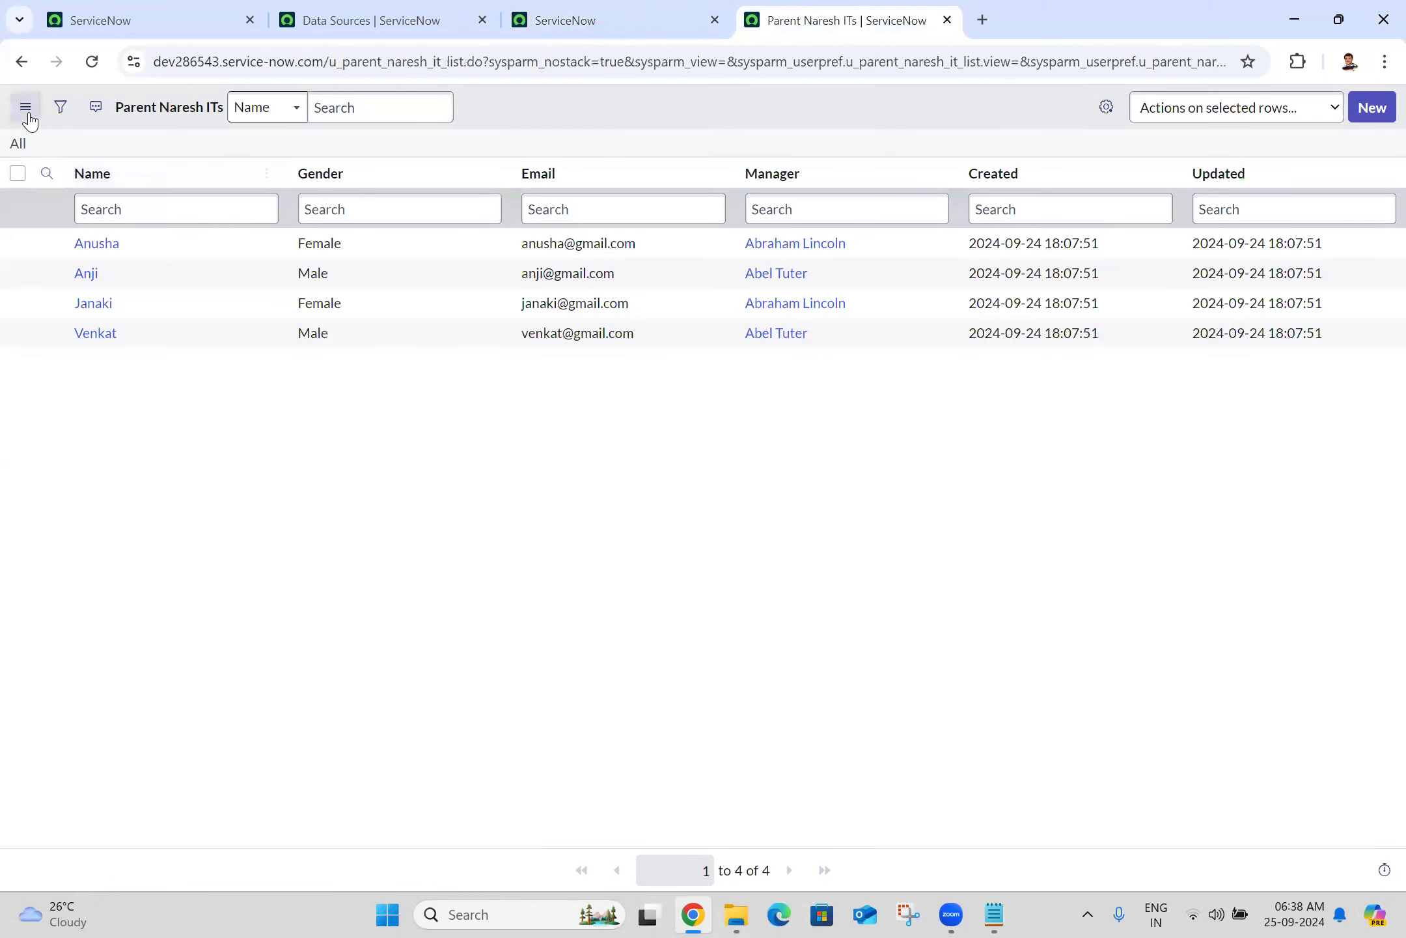
Reload the Parent Naresh ITs list, then switch to the Batch 25.txt notes and add a "Coalesce:" heading underlined with dashes
left_click(95, 66)
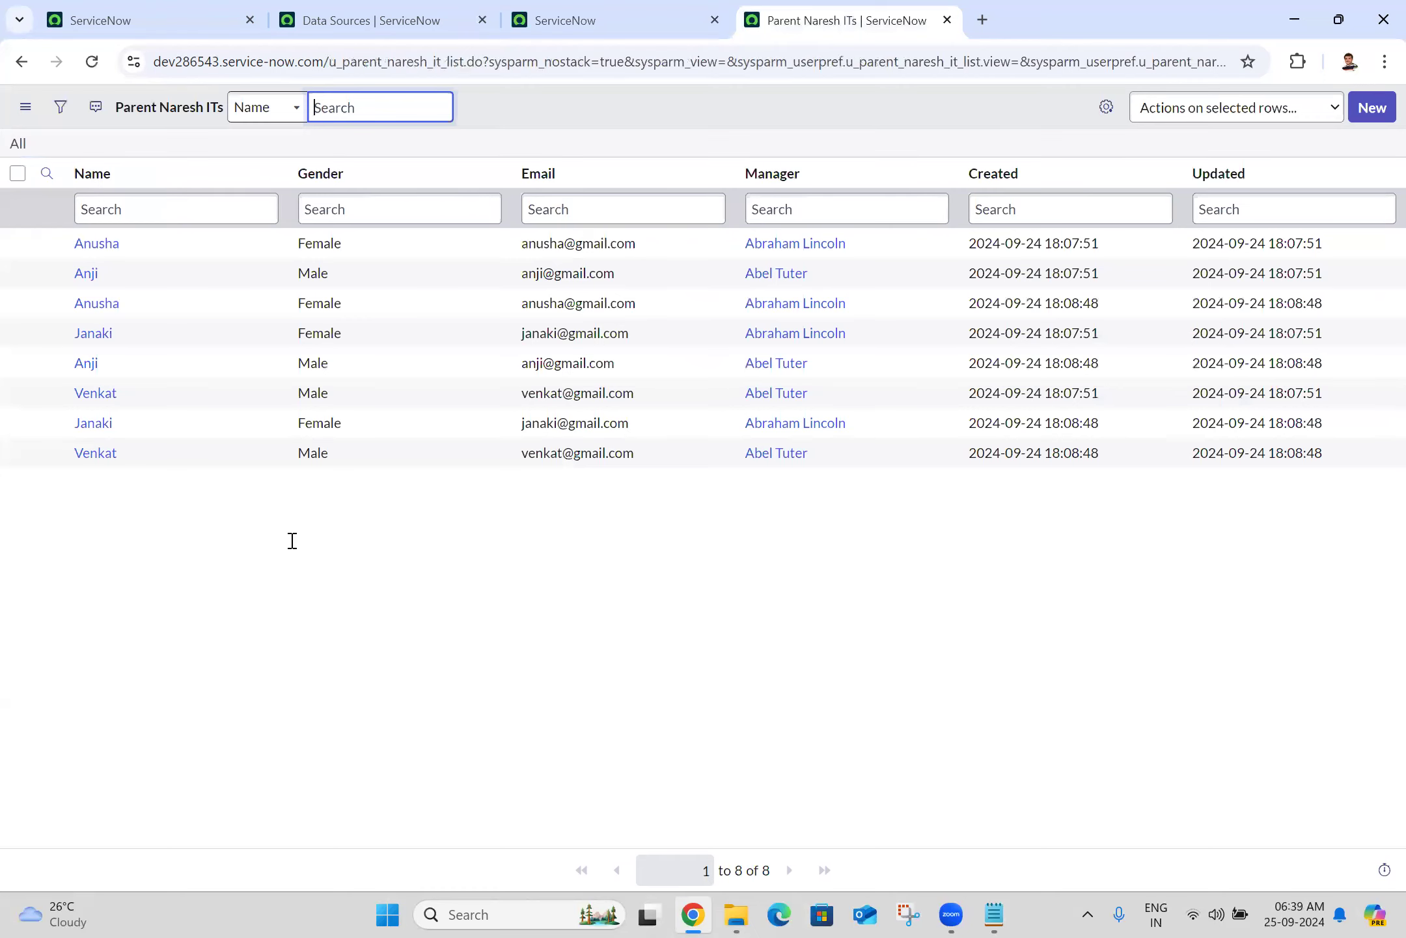
key("alt+Tab")
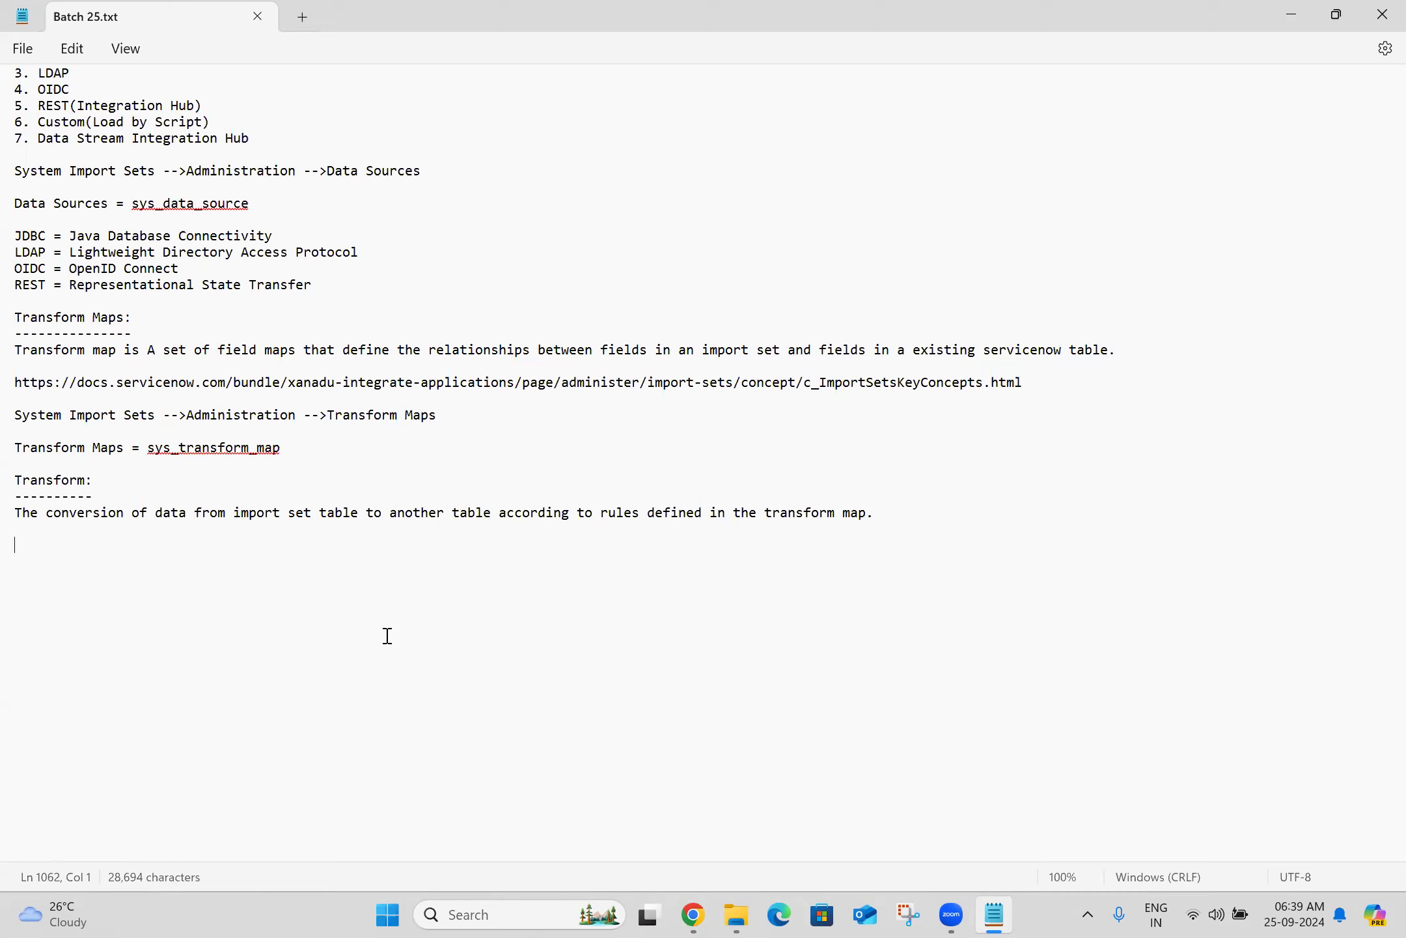
type("Coalesce:")
key("Return")
type("---------")
key("Return")
Switch to Chrome and search Google for "coalesce in servicenow" in a new tab
left_click(698, 913)
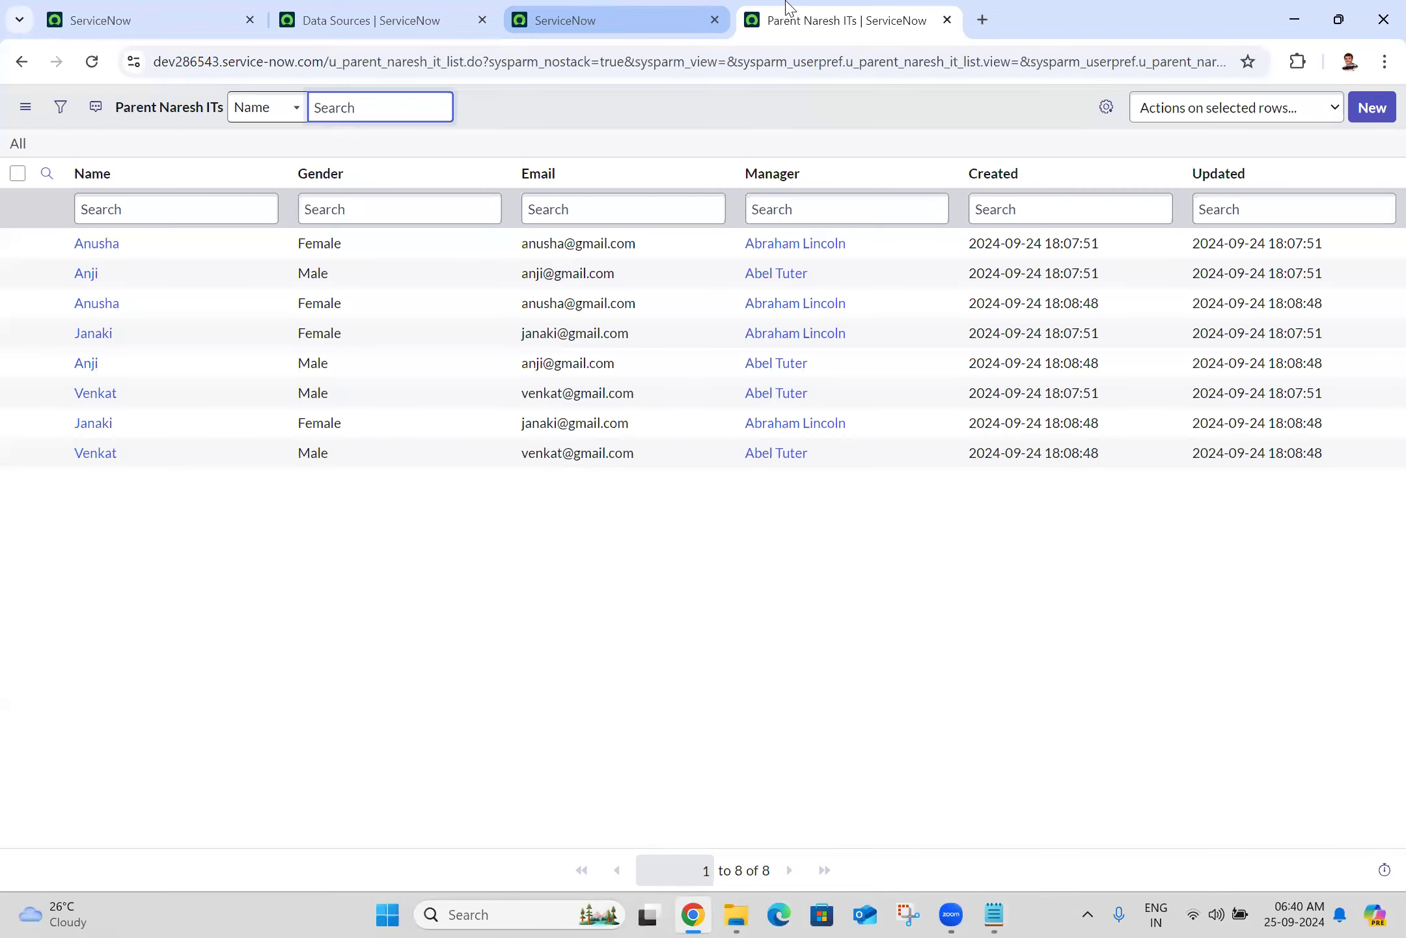
left_click(987, 21)
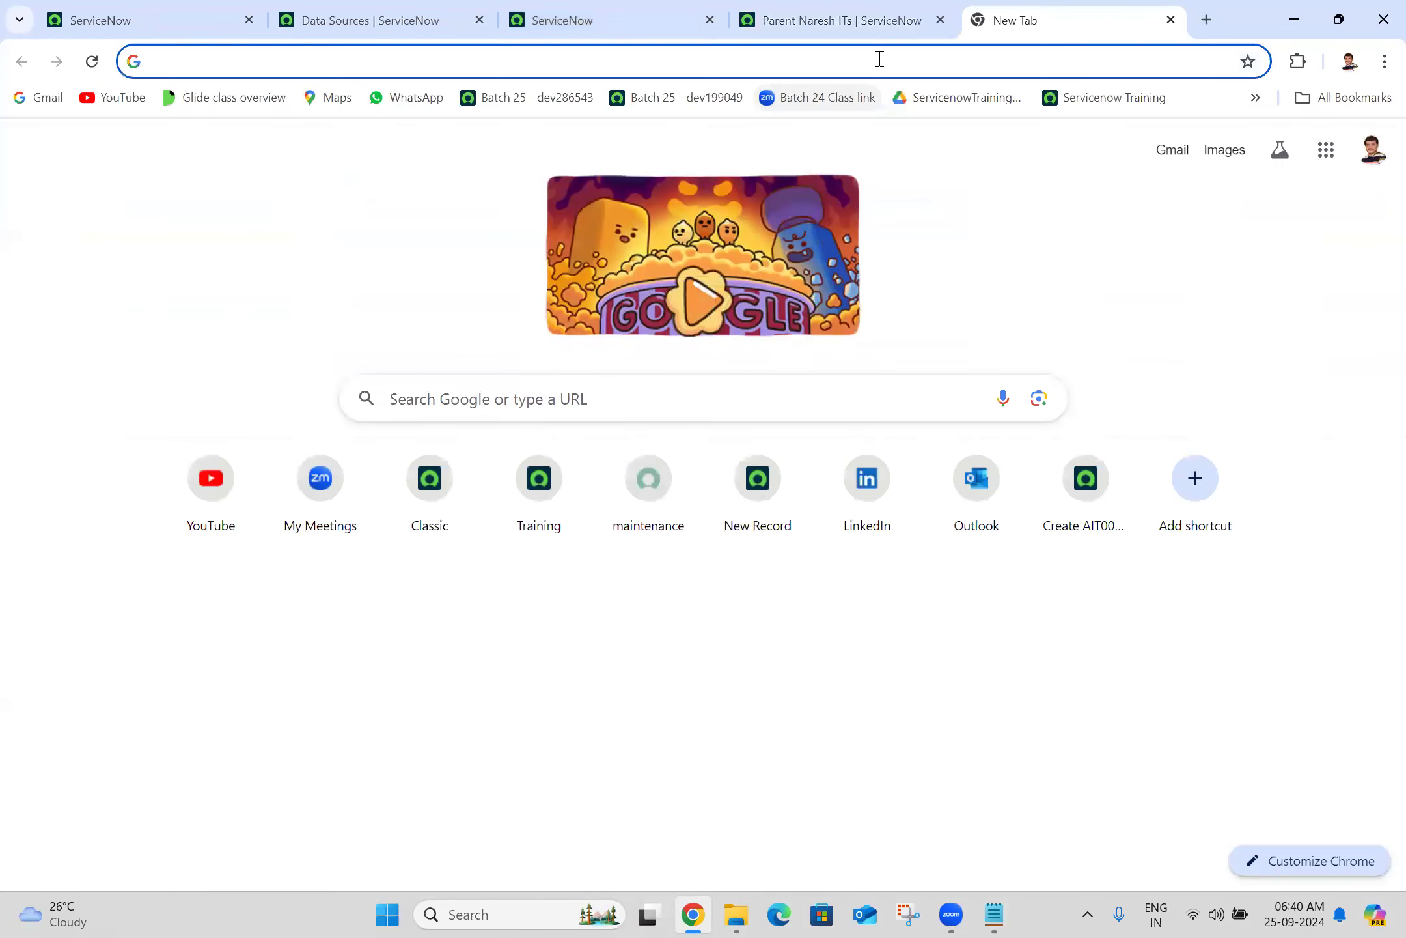
left_click(879, 59)
type("coalesce")
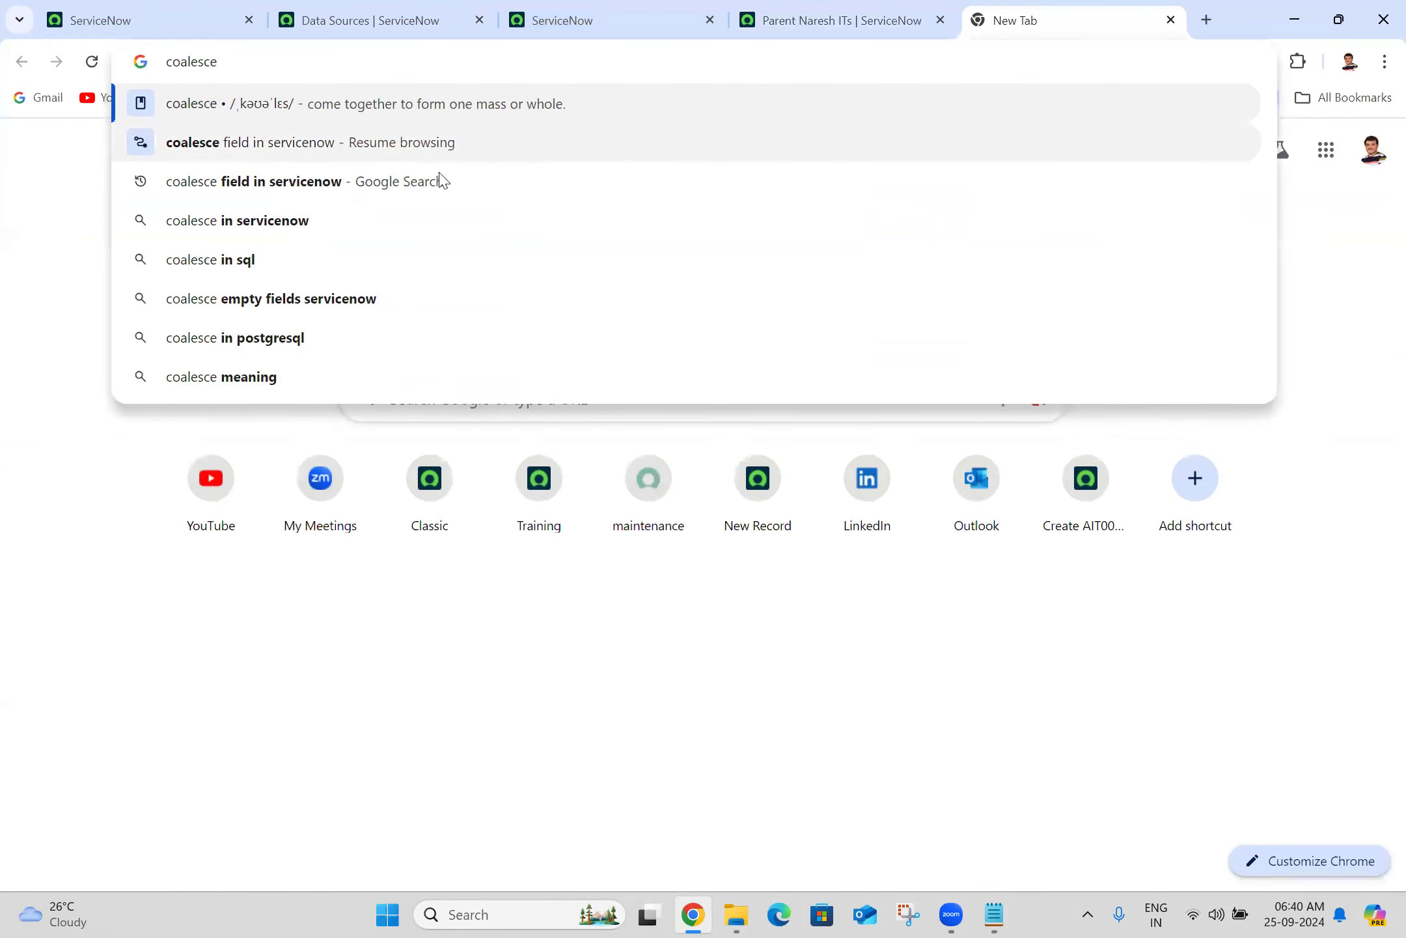
key("Down")
key("Down")
key("Down")
key("Return")
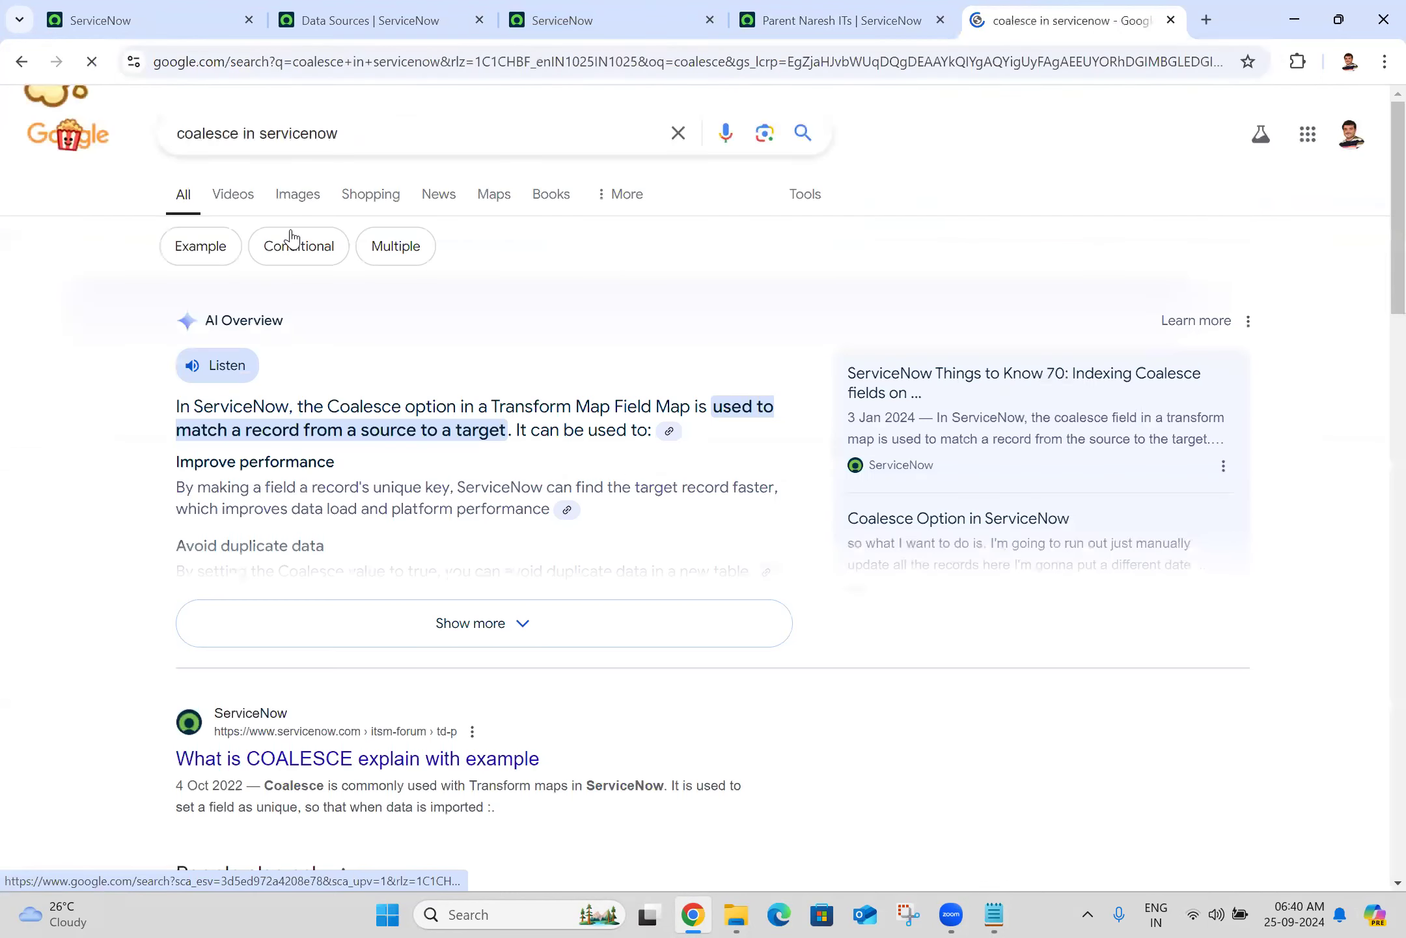
Refine the Google search to "coalesce in servicenow docs"
left_click_drag(1376, 235, 1380, 16)
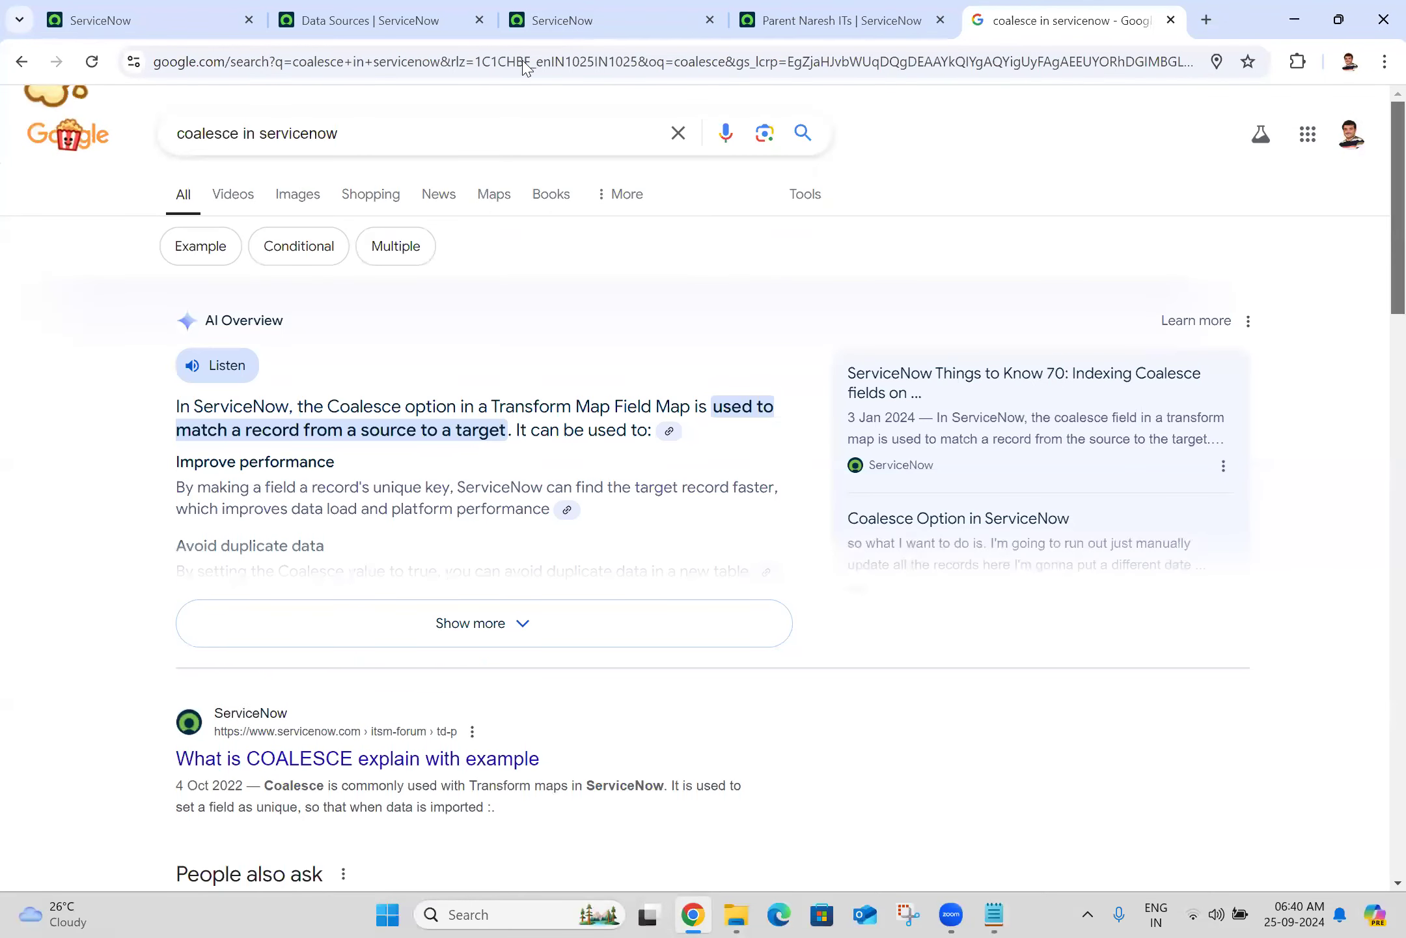
left_click(389, 134)
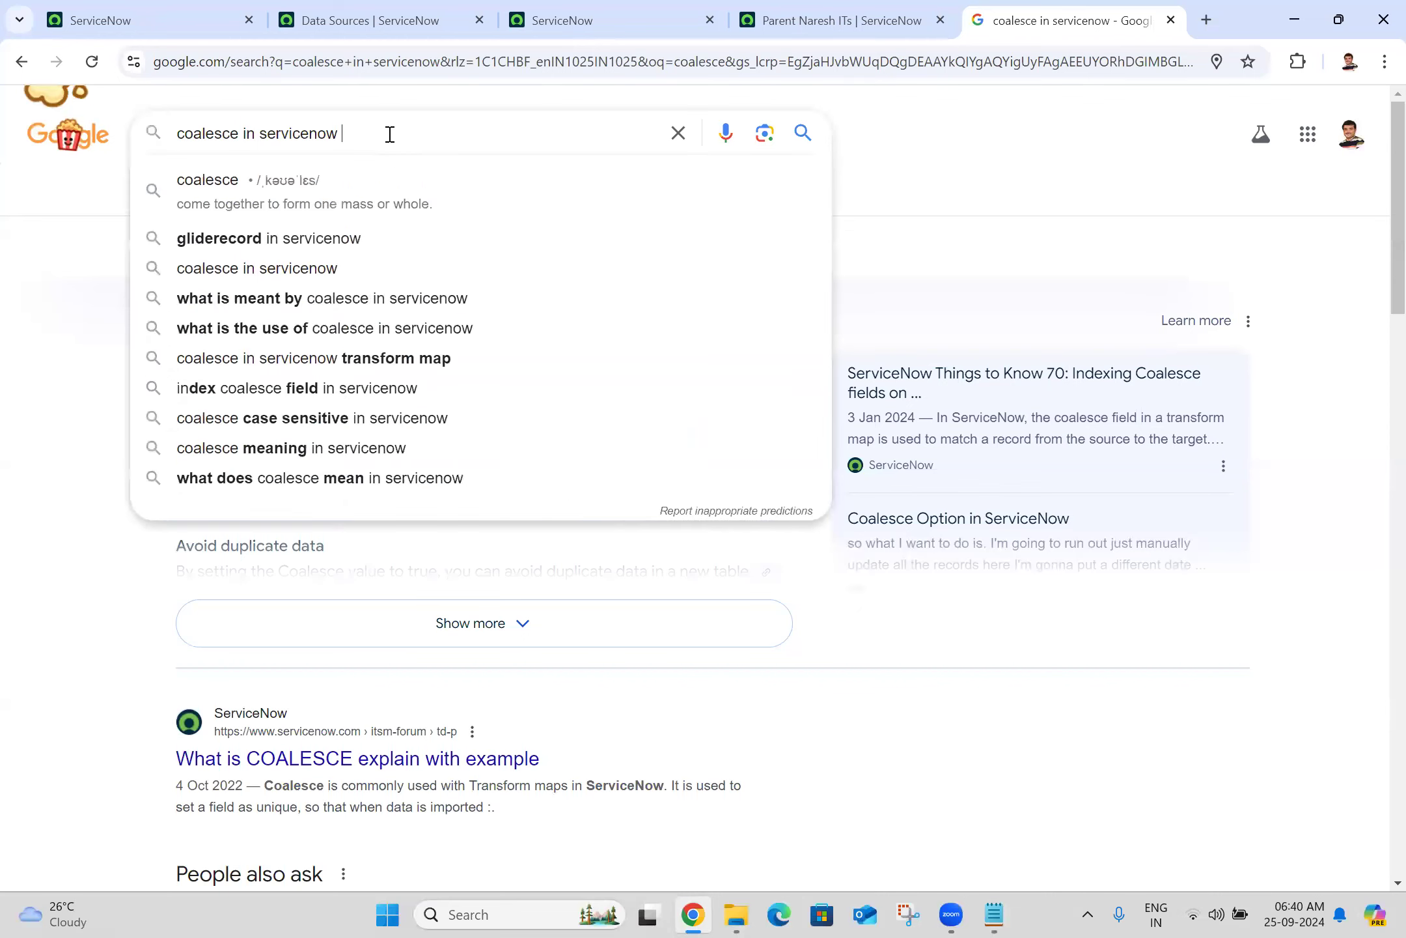
type("docs")
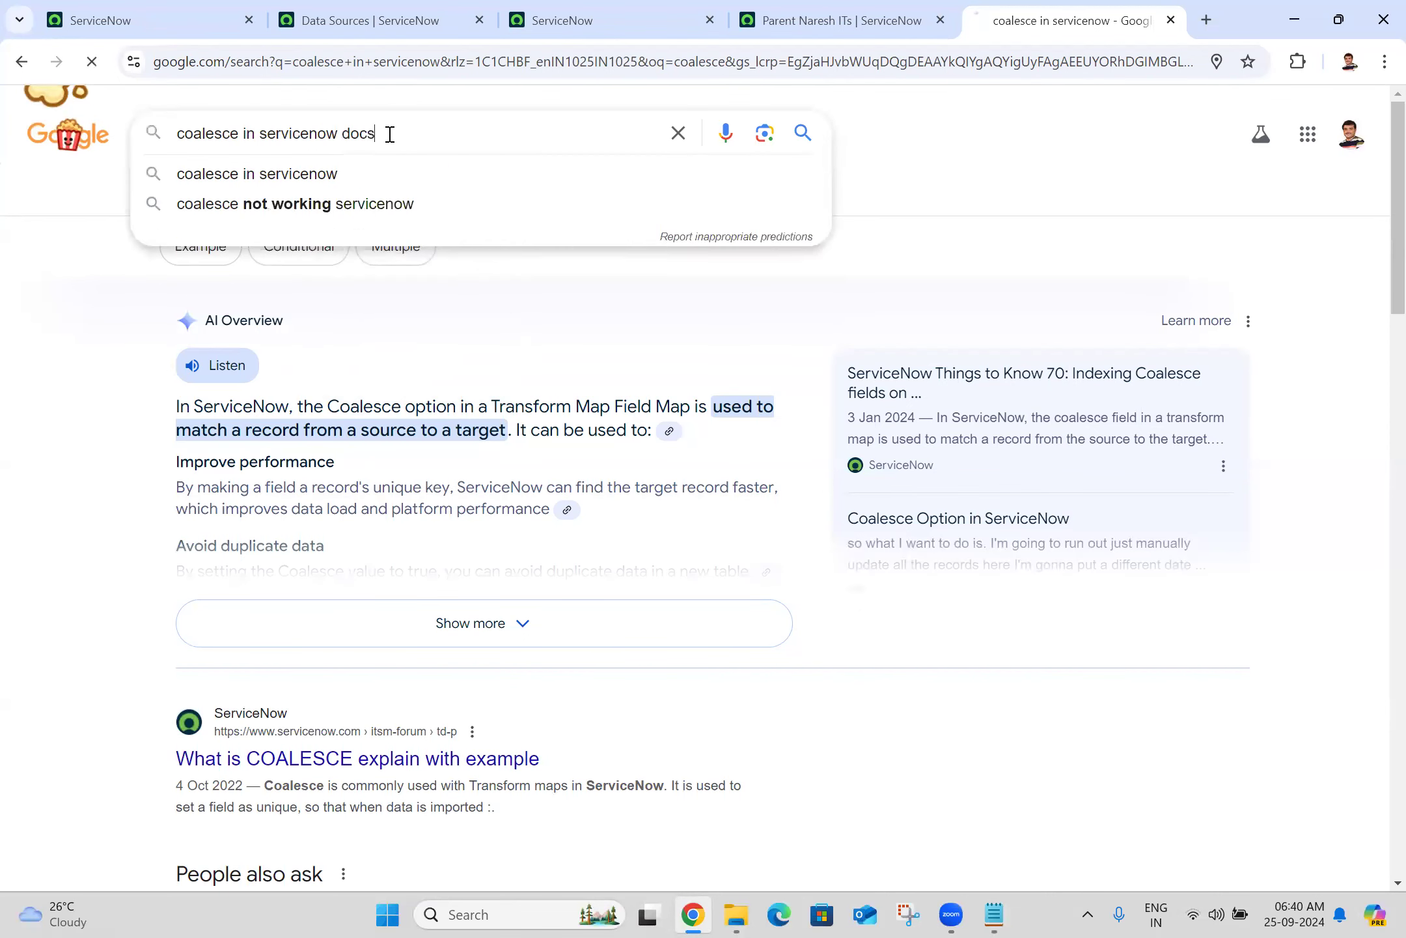
key("Return")
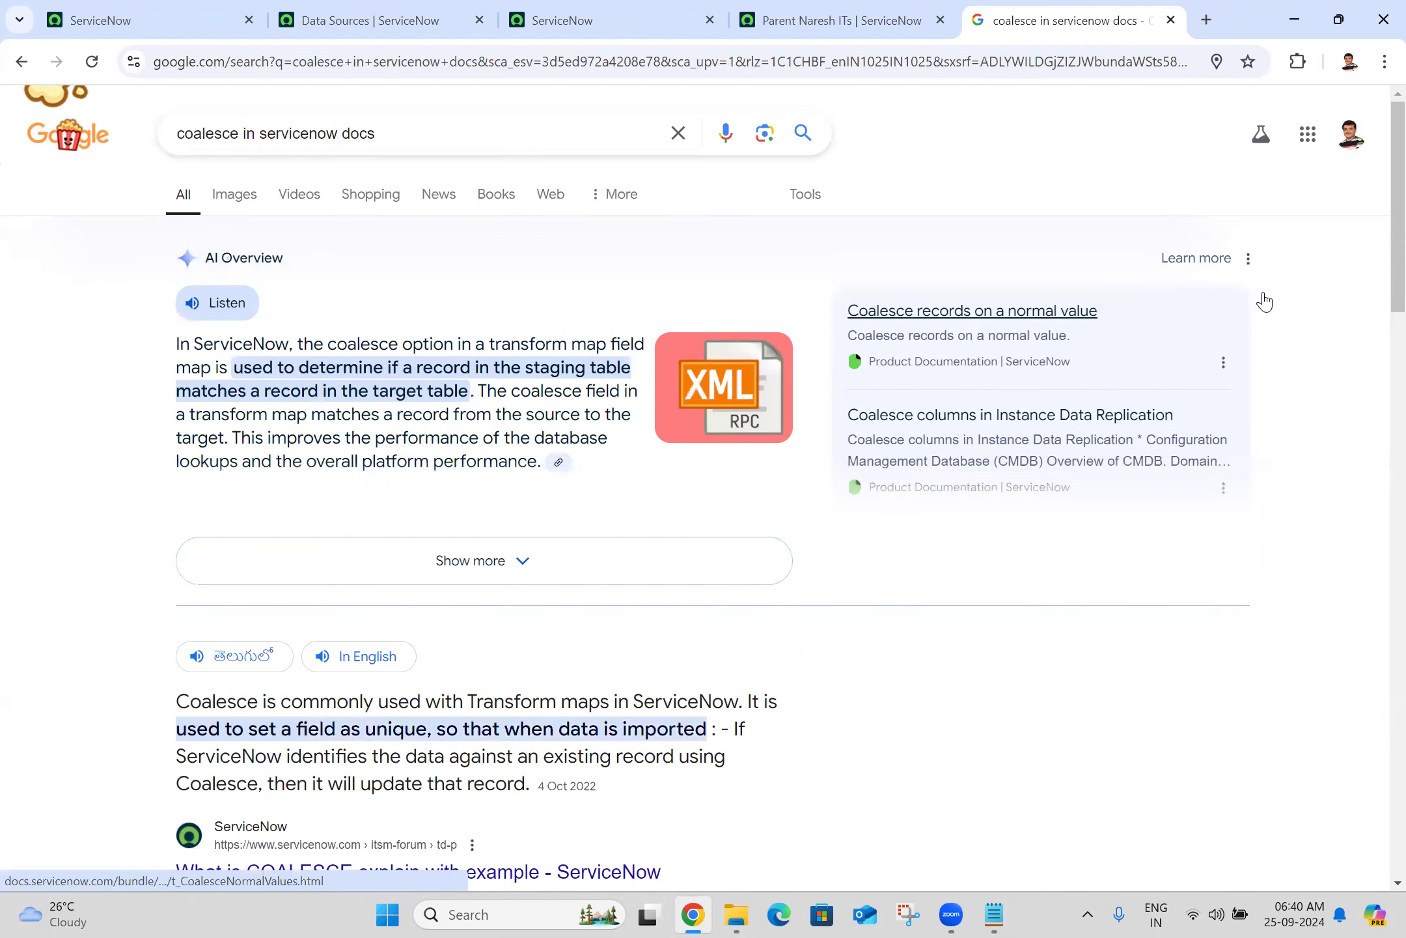
Open the ServiceNow Developers "Coalescing" search result in a new tab and view that page
left_click_drag(1376, 225, 1368, 465)
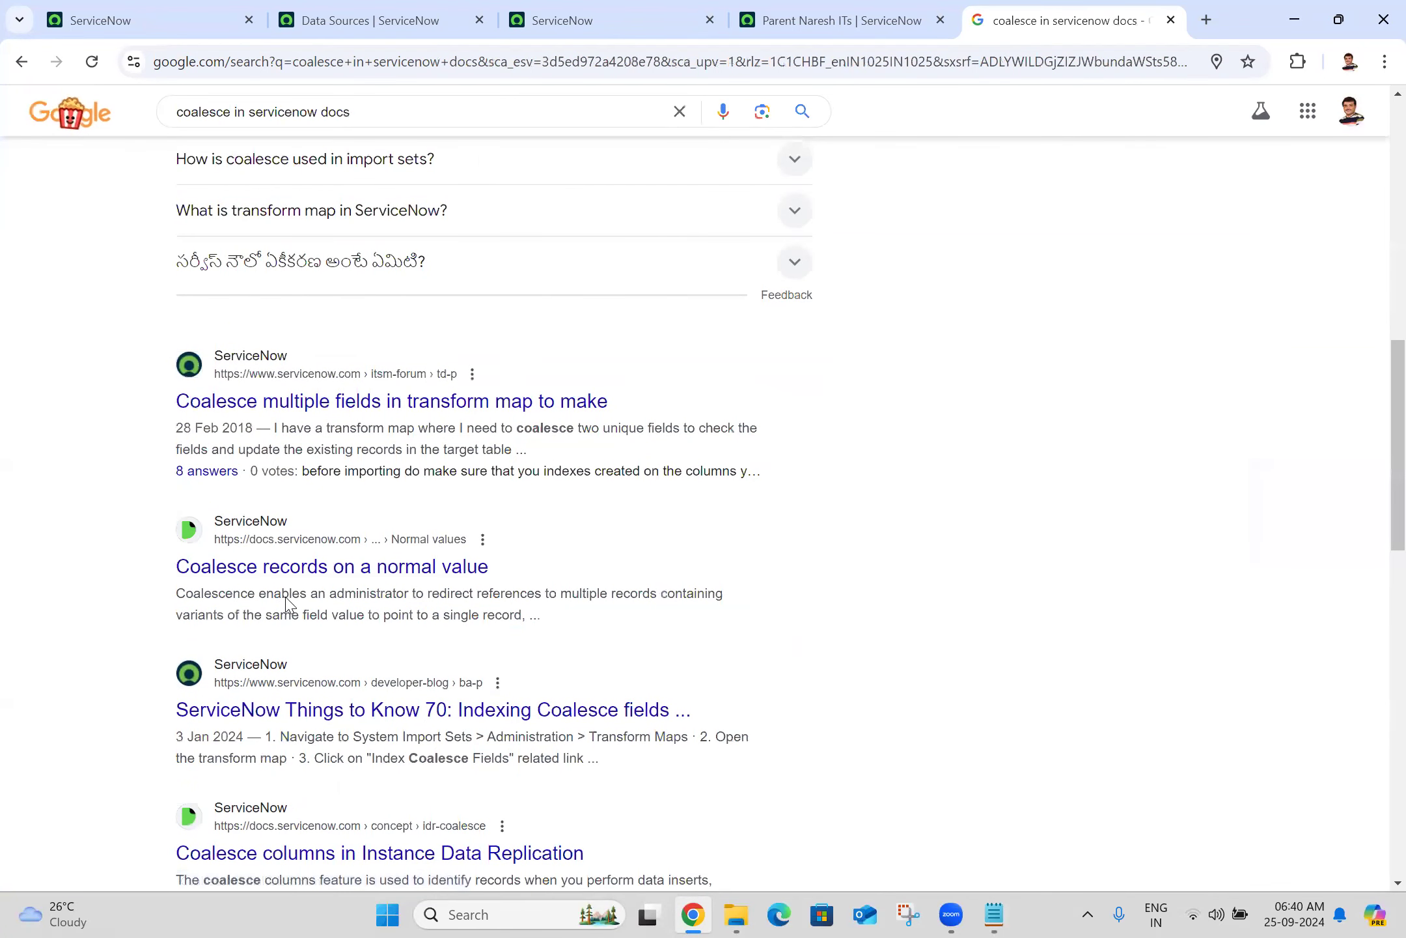
left_click_drag(1375, 487, 1355, 641)
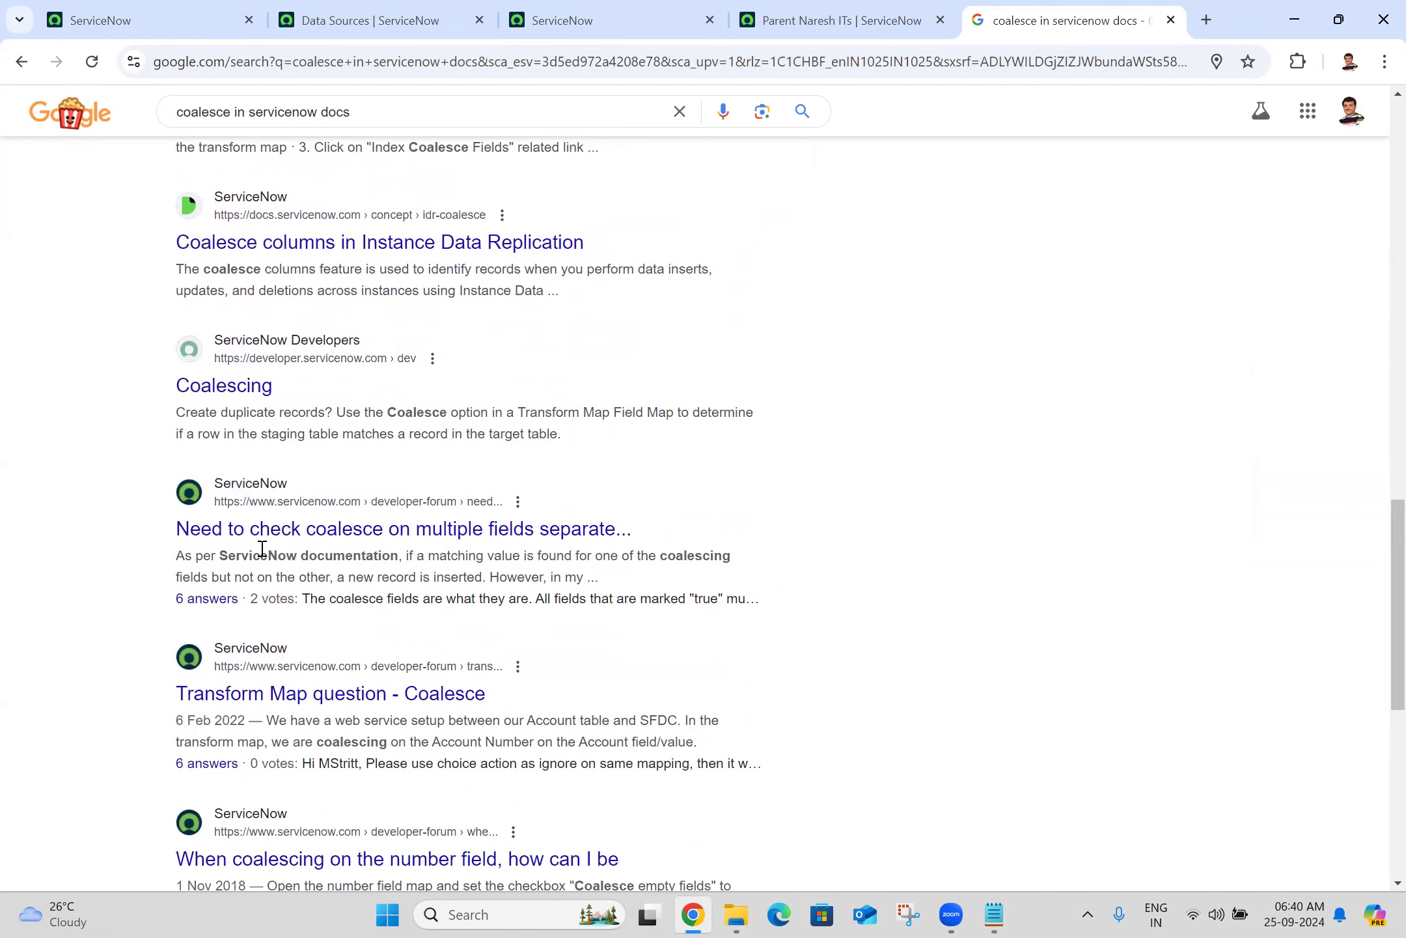
left_click(245, 391, "ctrl")
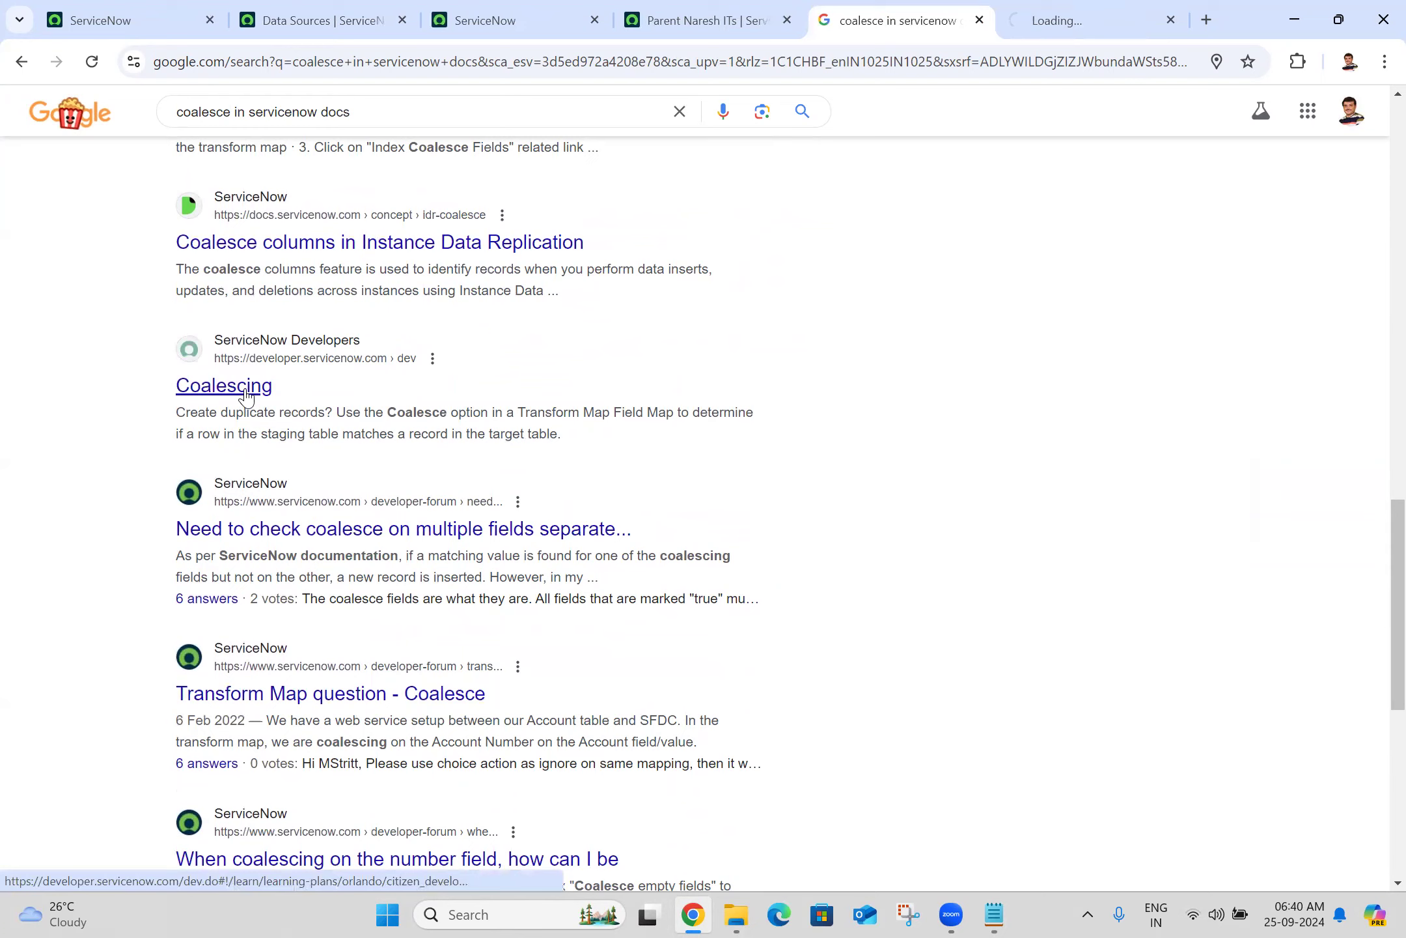
left_click_drag(1377, 523, 1110, 1)
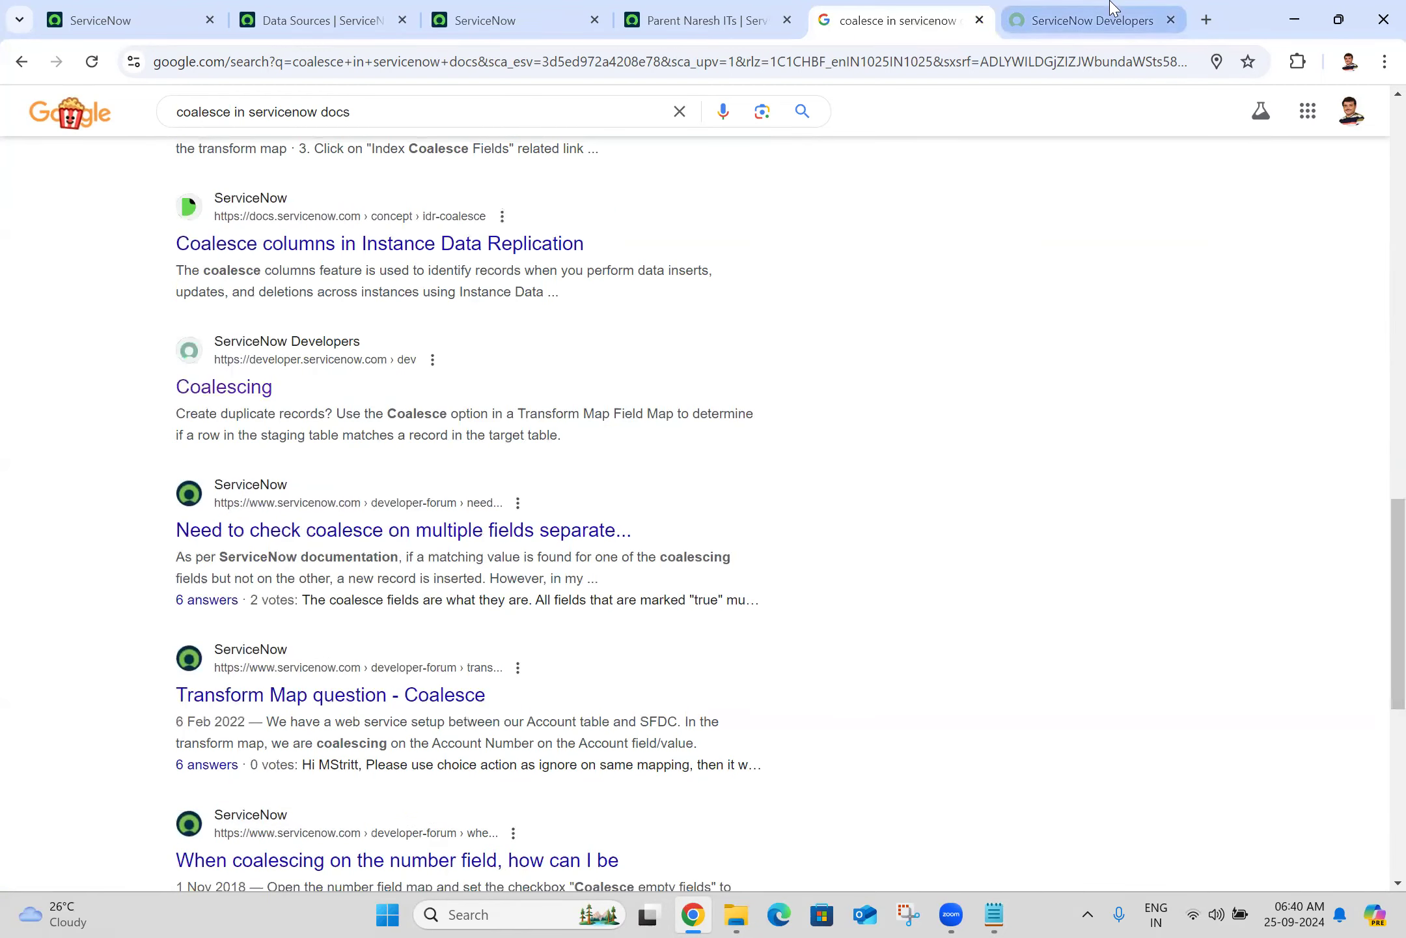
left_click(1111, 9)
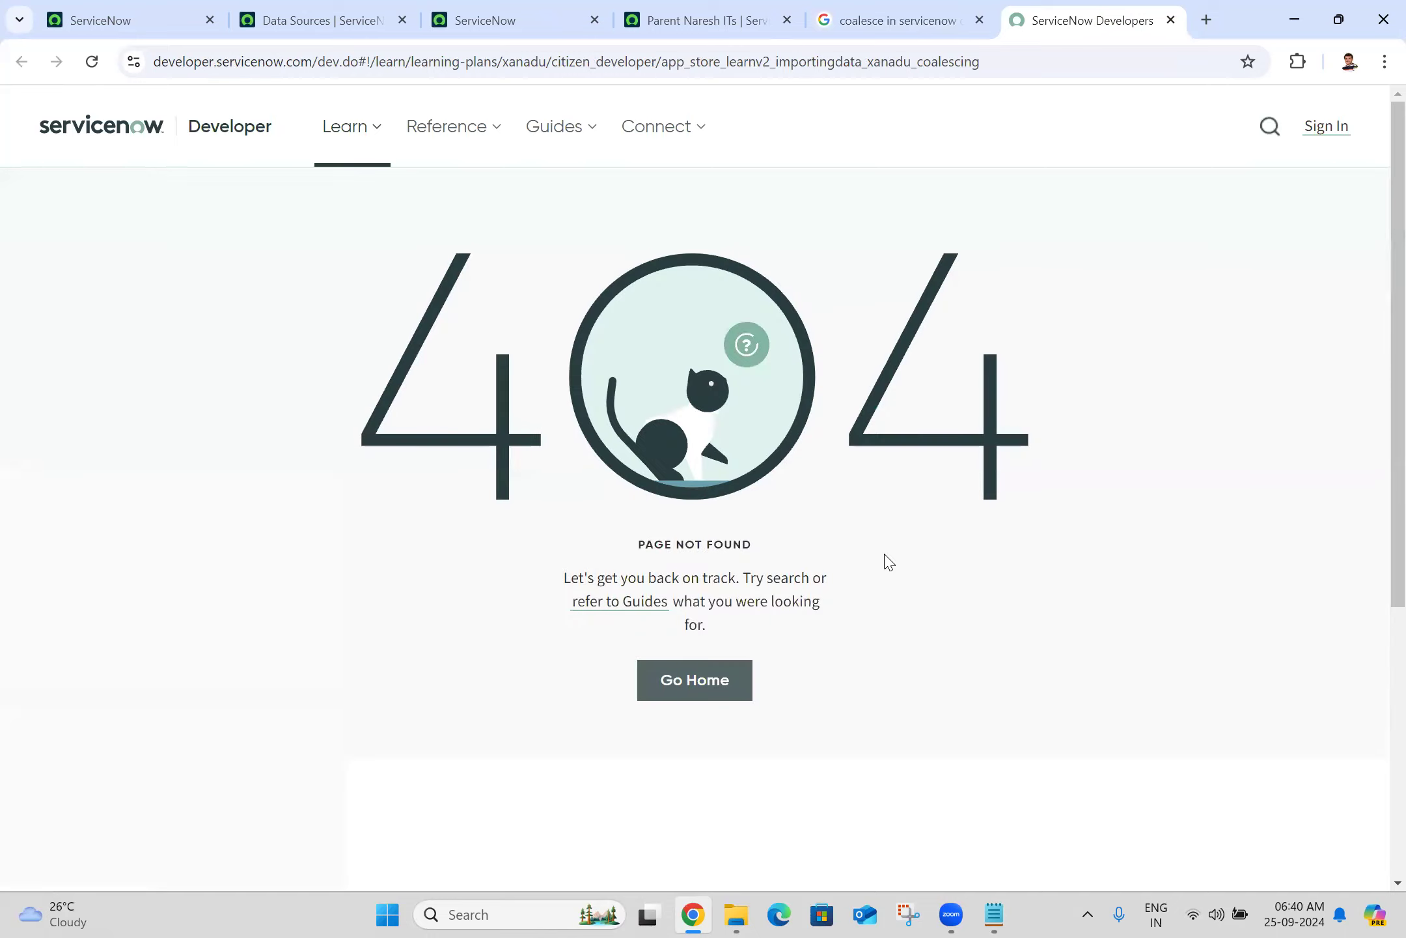